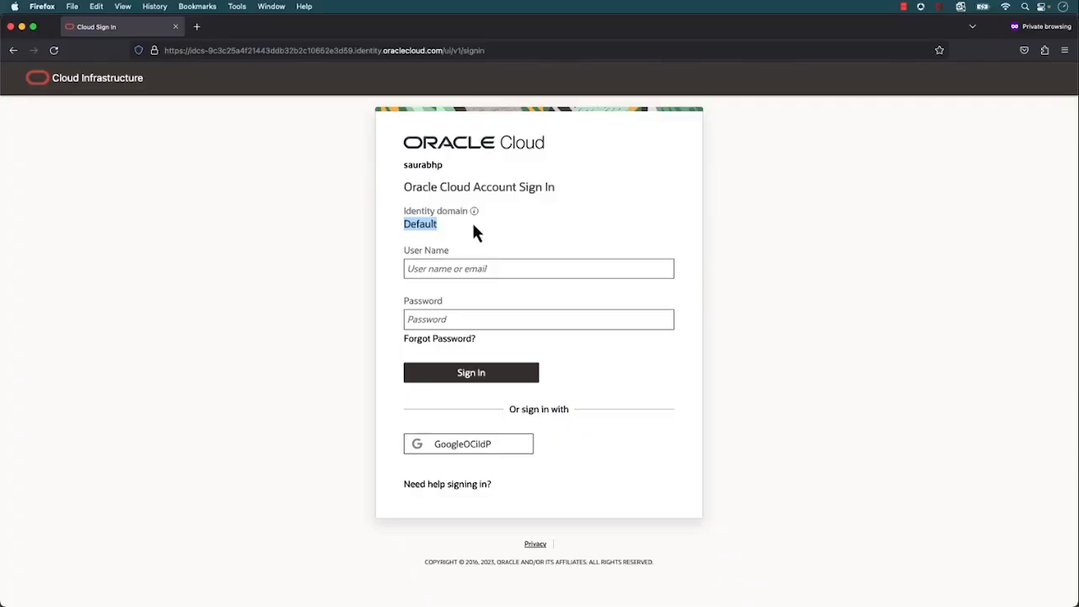
Read the explanation of the identity domain on the account sign-in page
{"action": "mouse_move", "coordinate": [477, 223]}
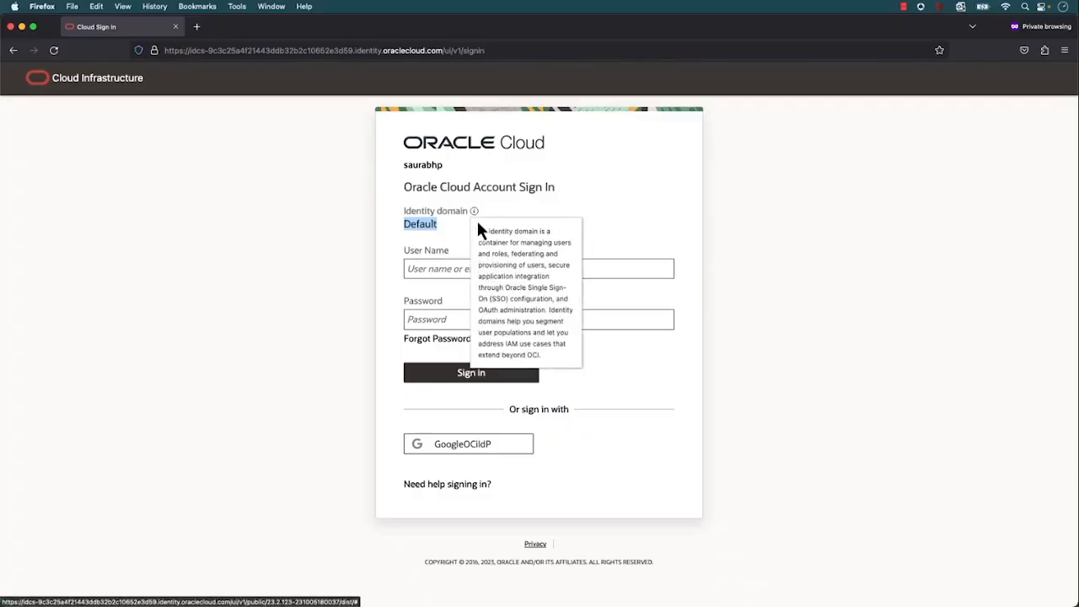
{"action": "left_click", "coordinate": [552, 243]}
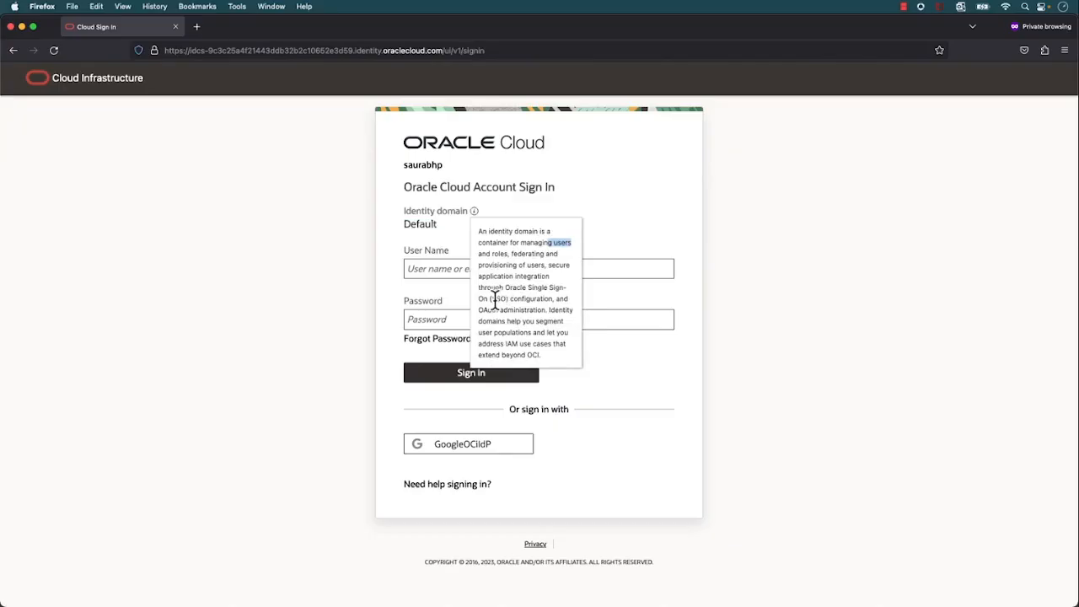
{"action": "left_click_drag", "start_coordinate": [505, 344], "coordinate": [550, 347]}
Sign in to the Default identity domain with the account's user name and password
{"action": "left_click", "coordinate": [605, 262]}
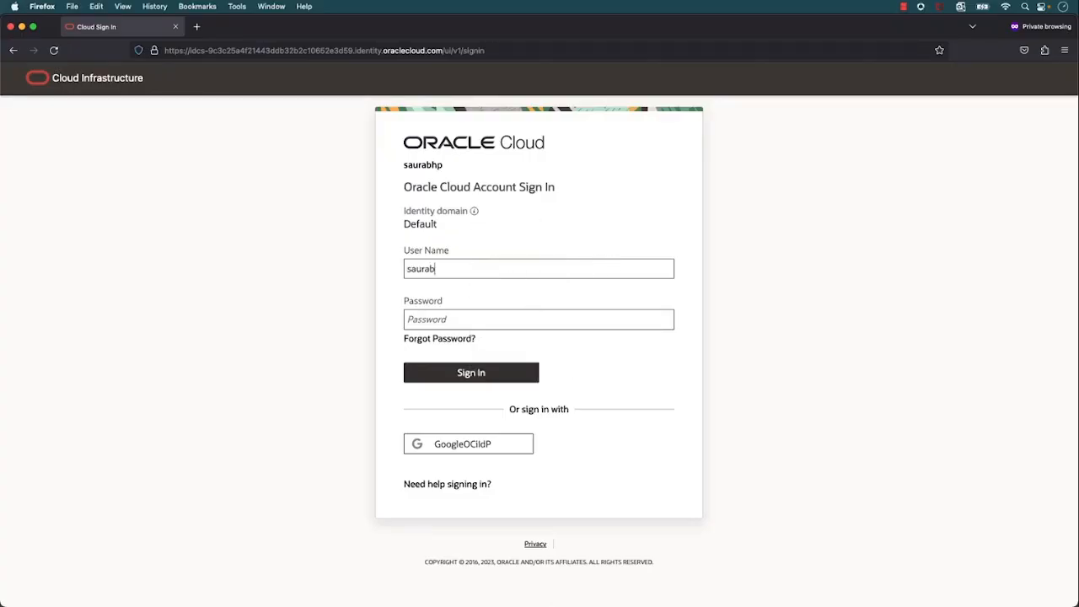
{"action": "key", "text": "Tab"}
{"action": "type", "text": "•••••••"}
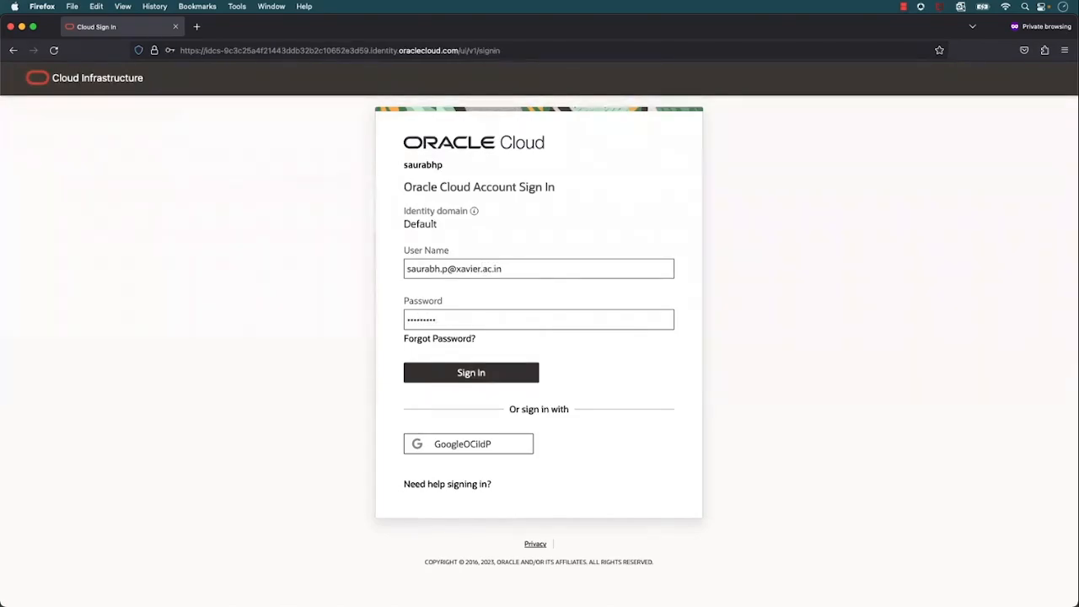
{"action": "left_click", "coordinate": [514, 372]}
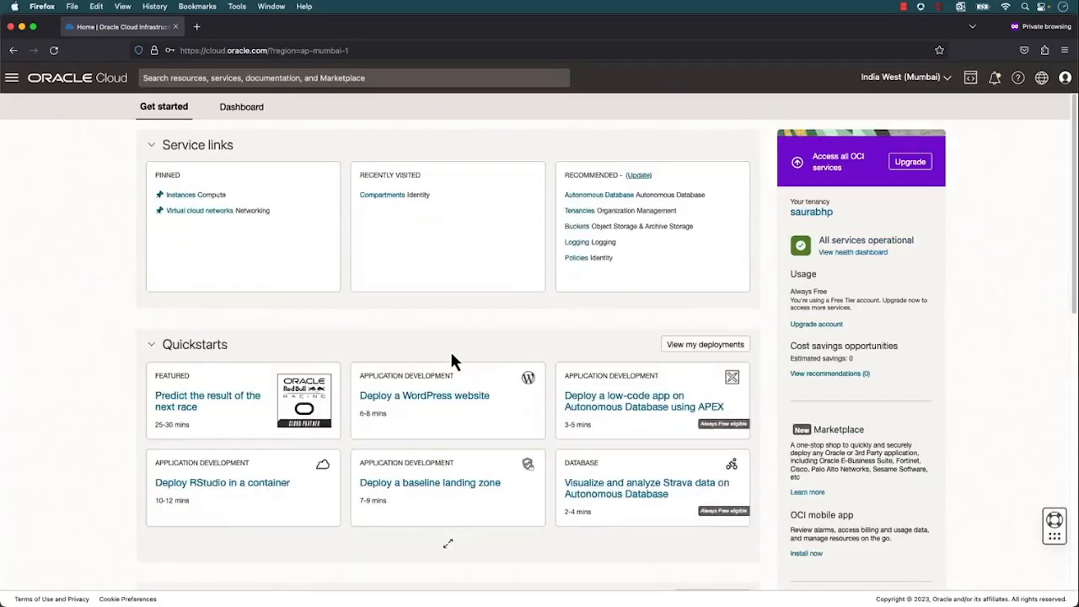
Review the Default identity domain's overview, including its status, and open the domain's security settings
{"action": "left_click", "coordinate": [12, 77]}
{"action": "left_click", "coordinate": [60, 299]}
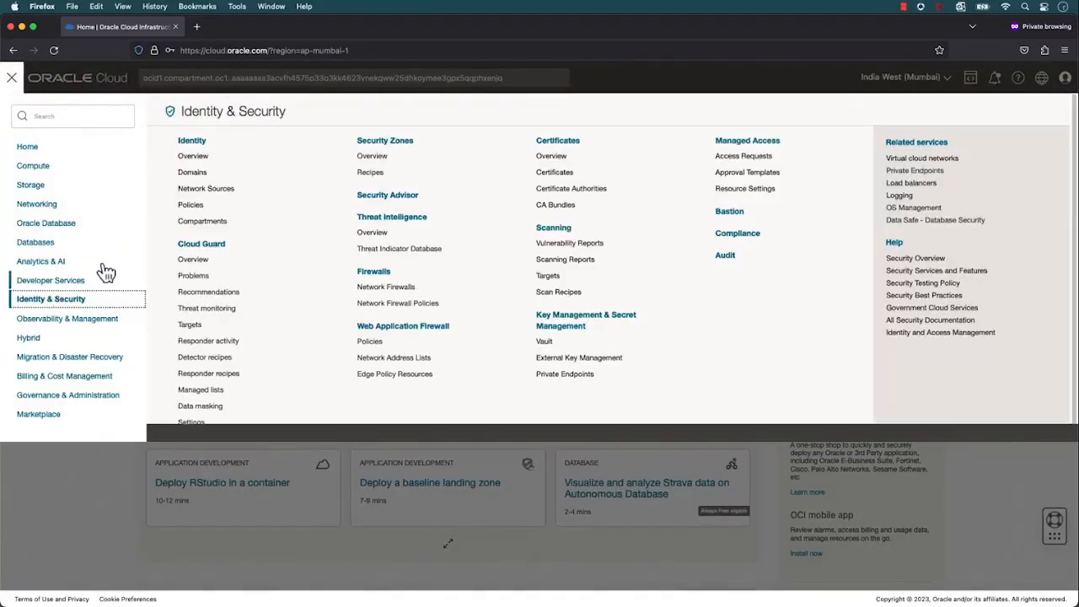
{"action": "left_click", "coordinate": [198, 173]}
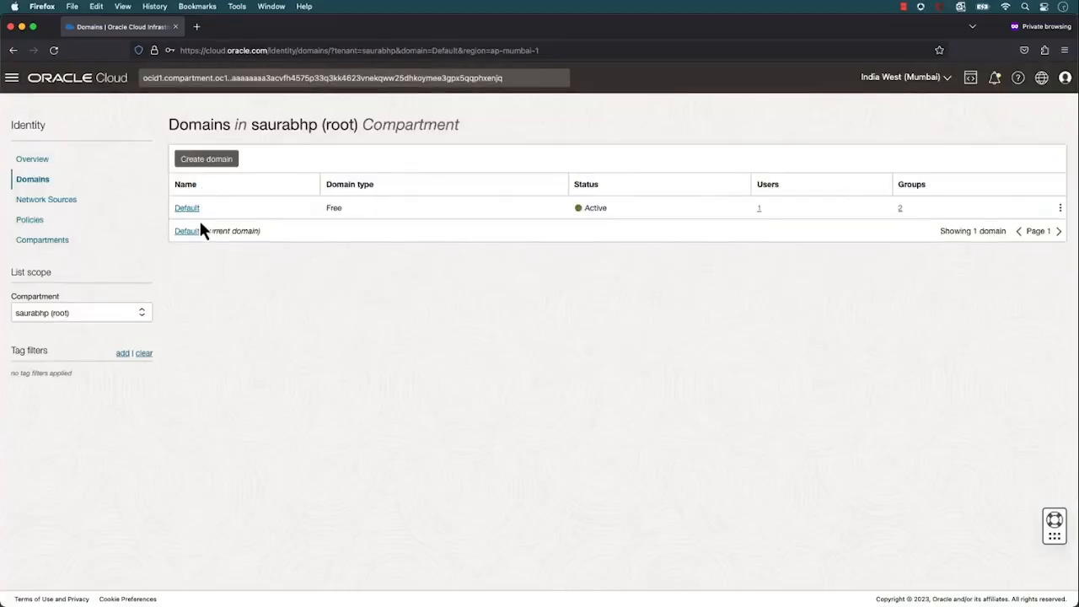
{"action": "left_click", "coordinate": [189, 210]}
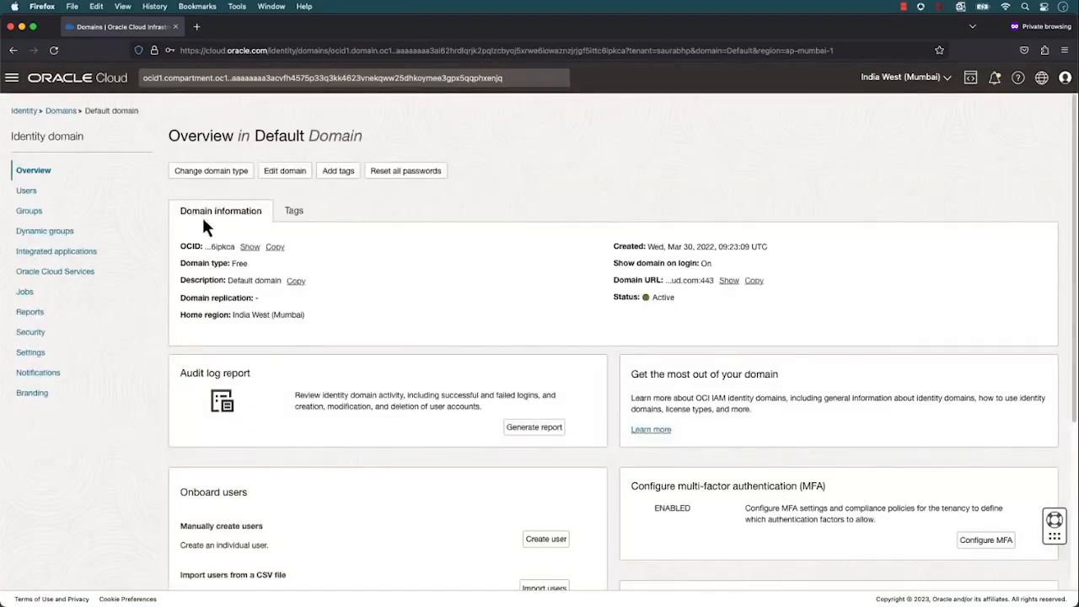
{"action": "double_click", "coordinate": [672, 297]}
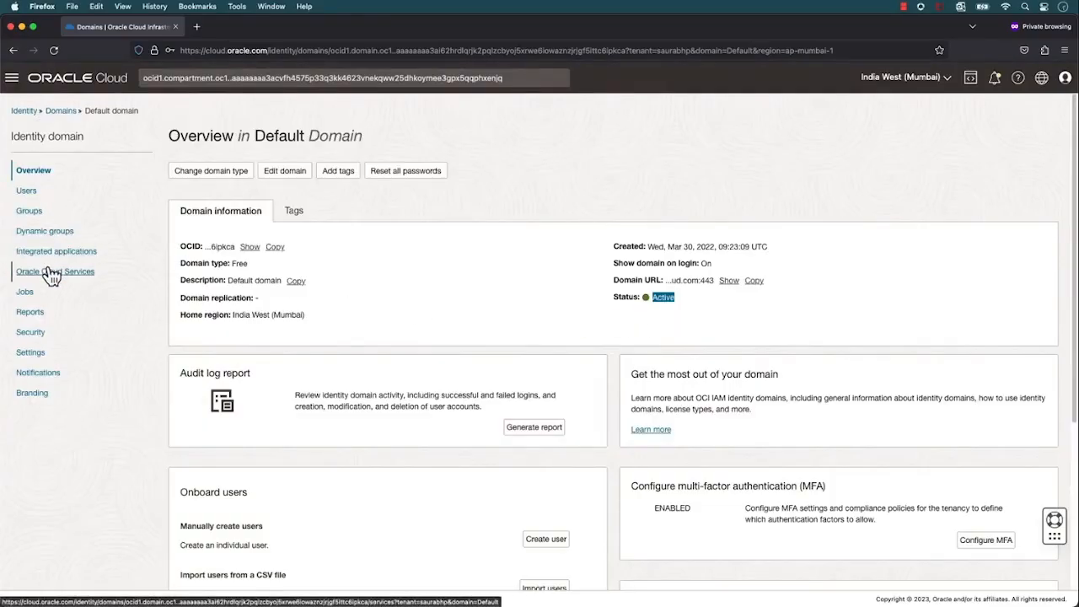
{"action": "left_click", "coordinate": [32, 333]}
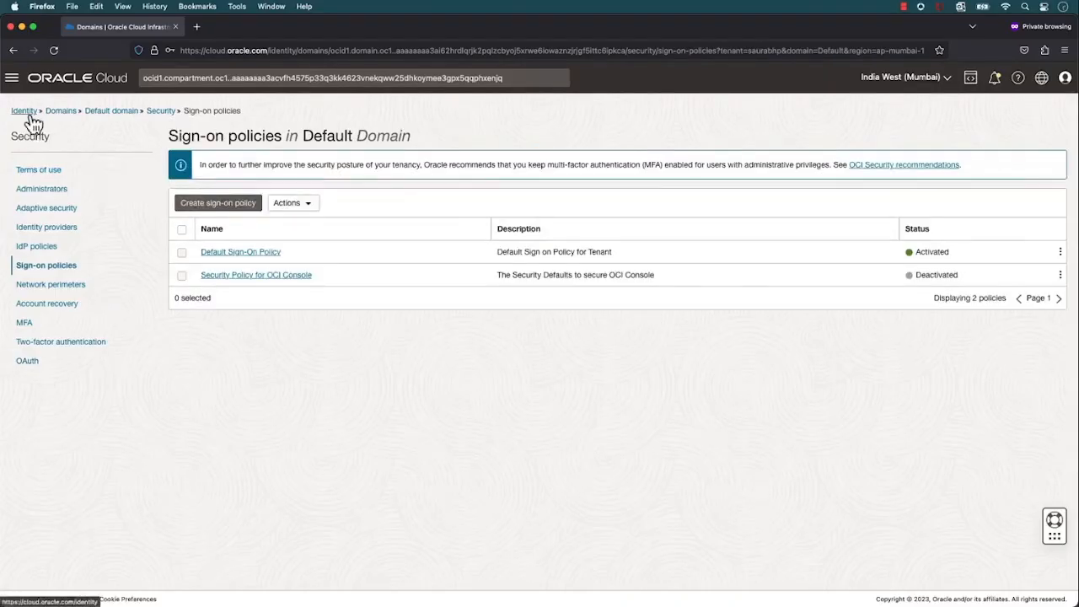
Create a compartment named Production with the description "Prod" under the root compartment
{"action": "left_click", "coordinate": [26, 112]}
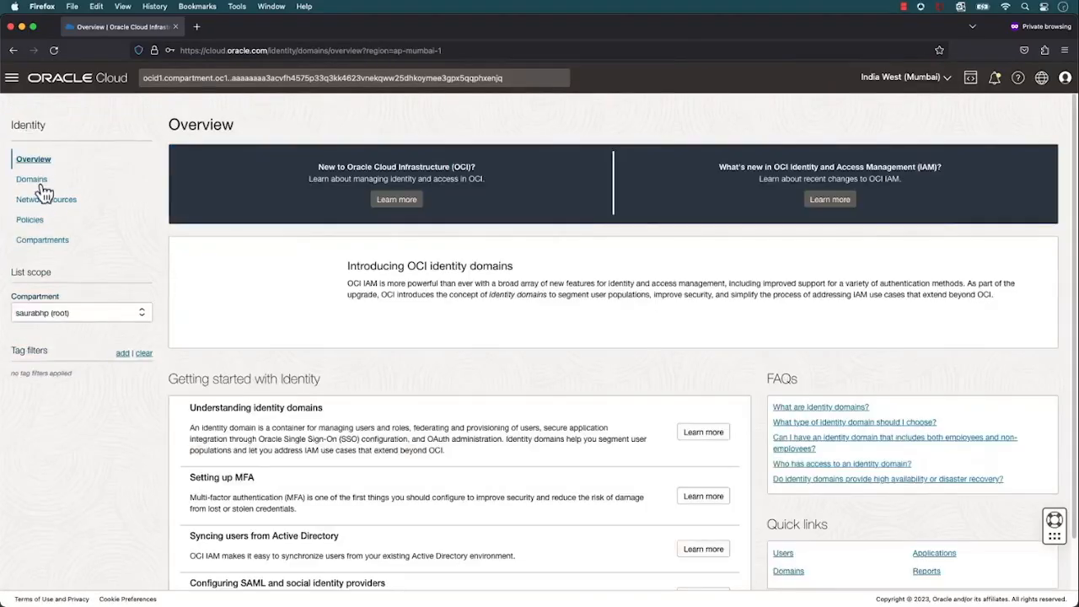
{"action": "left_click", "coordinate": [47, 245]}
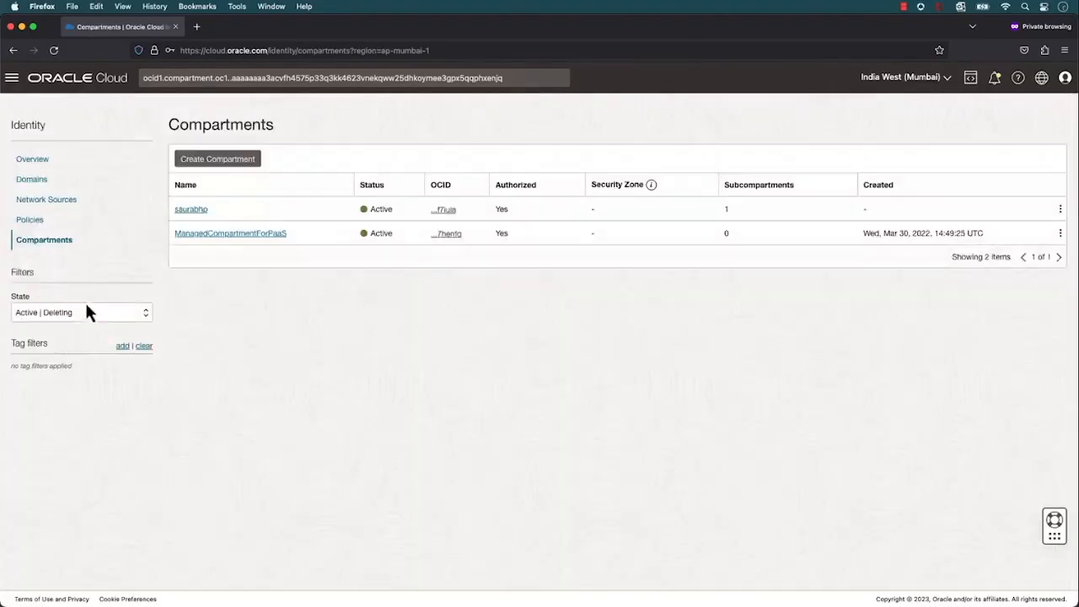
{"action": "left_click", "coordinate": [217, 160]}
{"action": "left_click", "coordinate": [294, 195]}
{"action": "type", "text": "Production"}
{"action": "key", "text": "Tab"}
{"action": "type", "text": "Pro"}
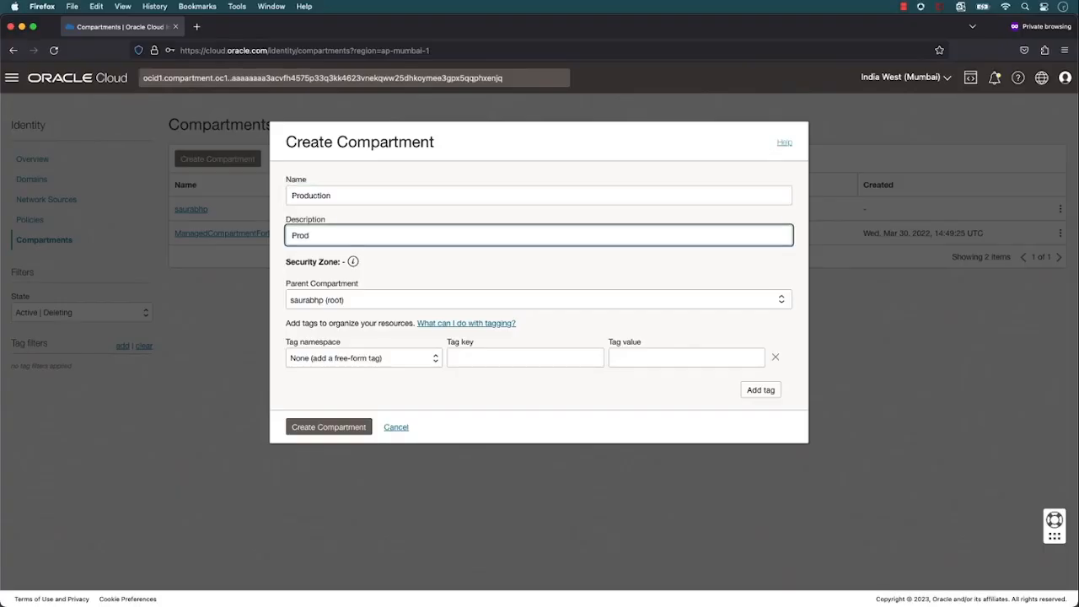
{"action": "type", "text": "d"}
{"action": "left_click", "coordinate": [341, 428]}
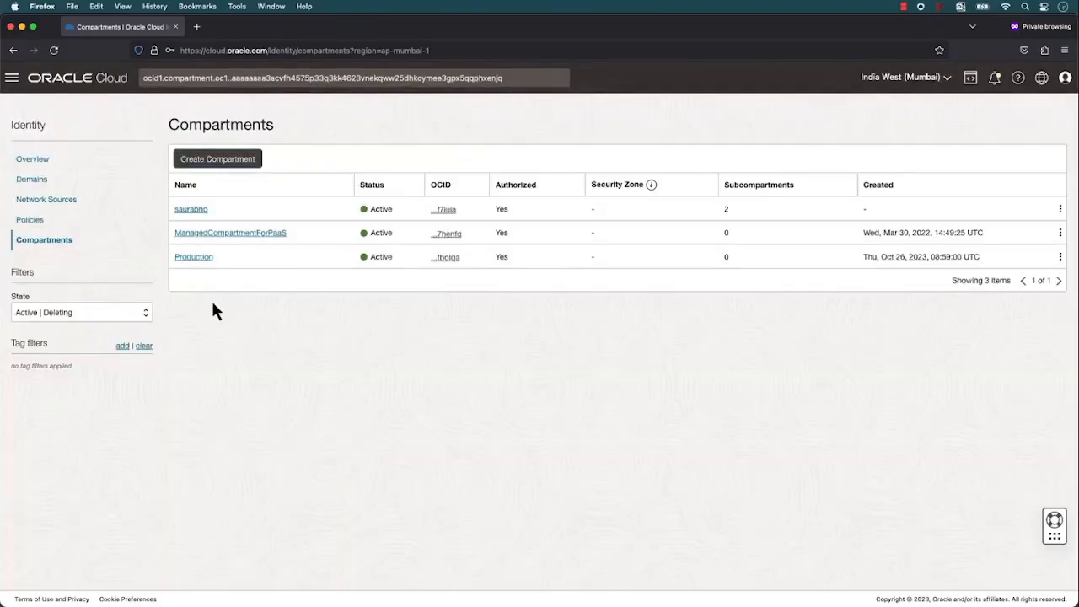
Create a compartment named Development with the description "For Dev" under the root compartment
{"action": "left_click", "coordinate": [199, 161]}
{"action": "type", "text": "Development"}
{"action": "left_click", "coordinate": [356, 236]}
{"action": "type", "text": "For Dev"}
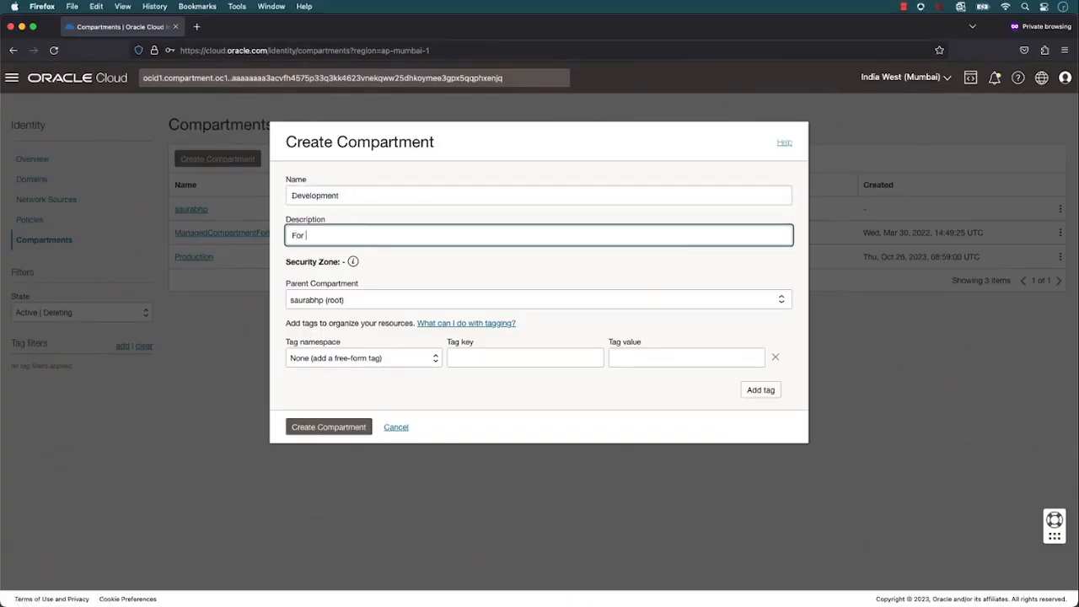
{"action": "left_click", "coordinate": [338, 433]}
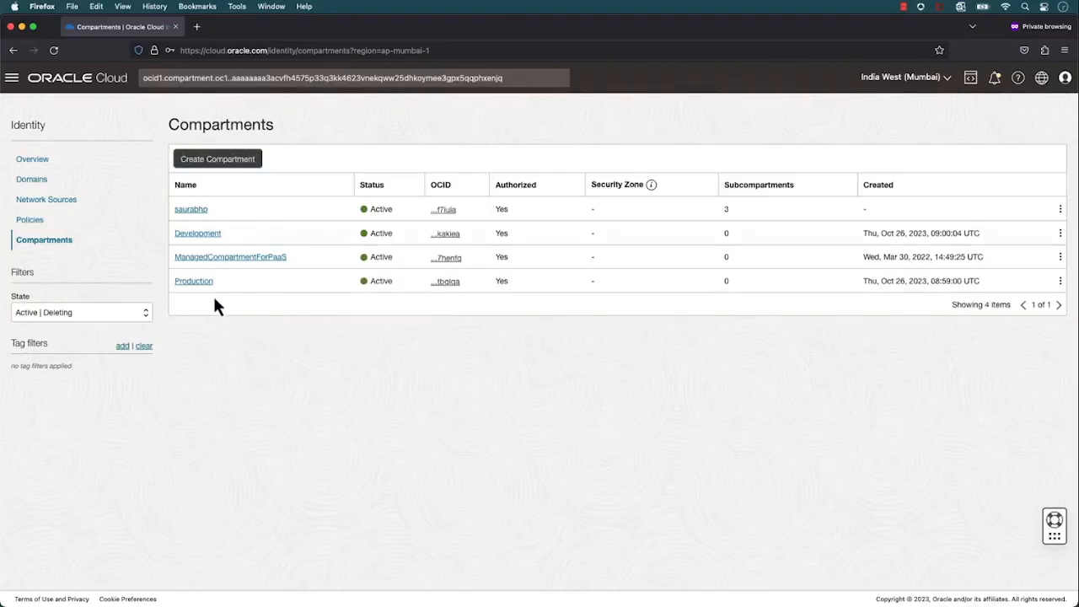
Start a new identity domain in the Production compartment, named Production, described as "For Prod team", with the Free domain type
{"action": "left_click", "coordinate": [31, 180]}
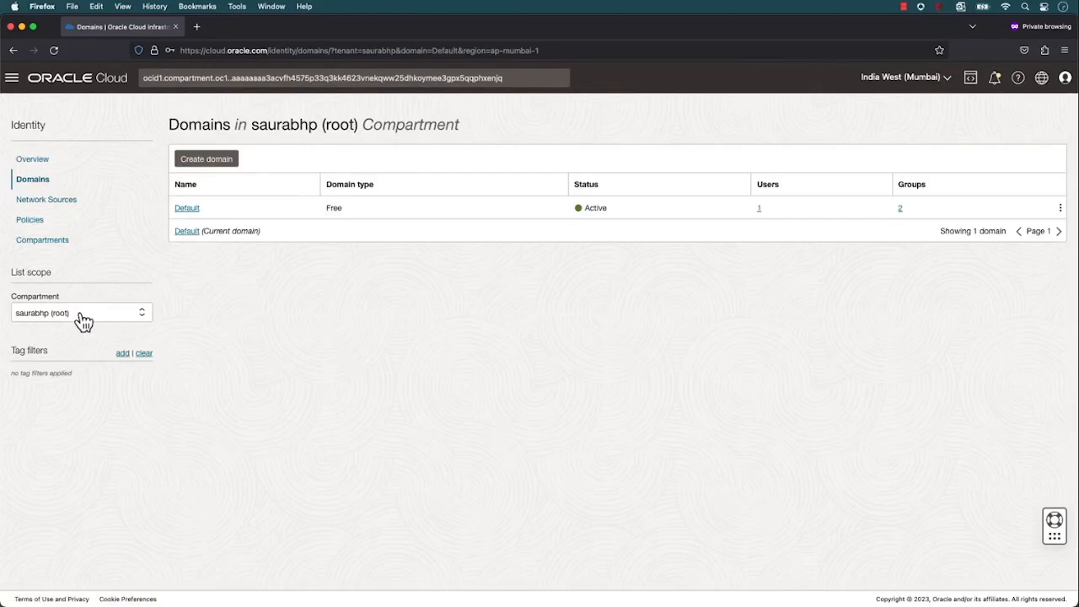
{"action": "left_click", "coordinate": [84, 321]}
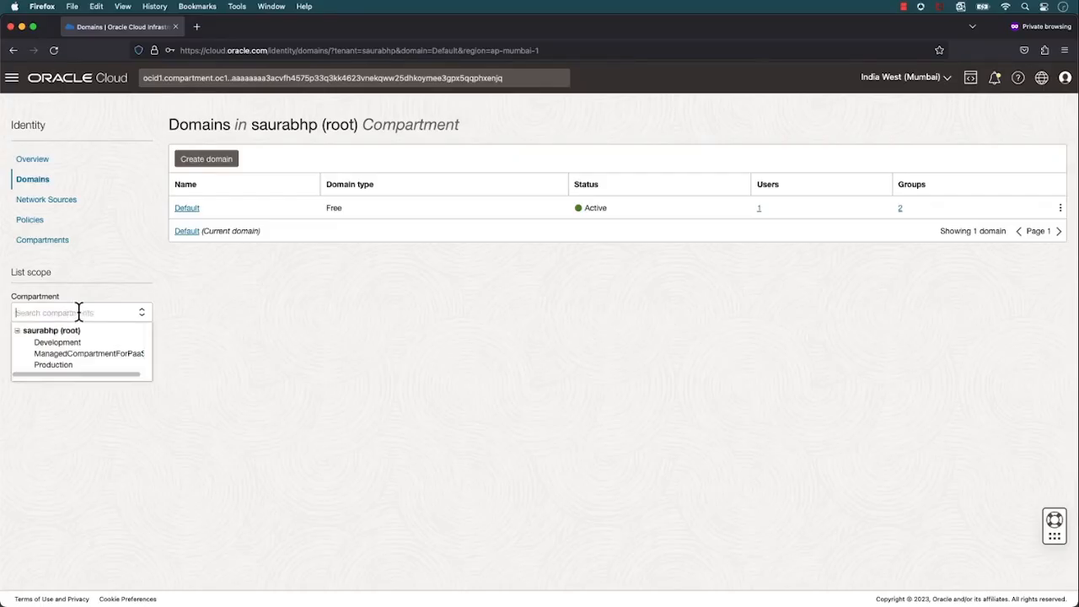
{"action": "left_click", "coordinate": [85, 369]}
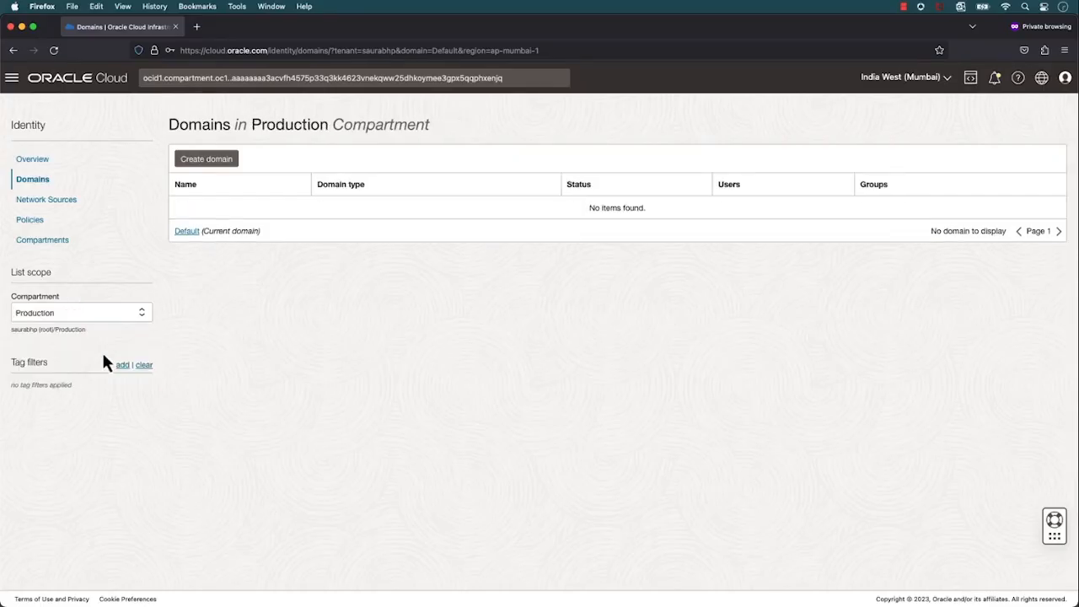
{"action": "left_click", "coordinate": [216, 168]}
{"action": "type", "text": "Prod"}
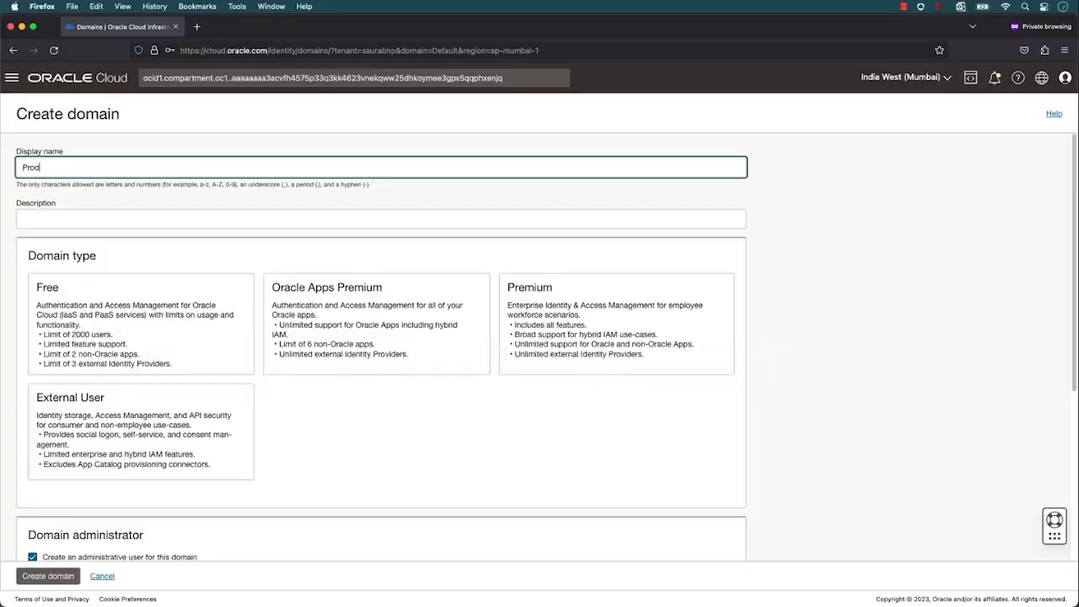
{"action": "type", "text": "uction"}
{"action": "key", "text": "Tab"}
{"action": "type", "text": "For Prod team"}
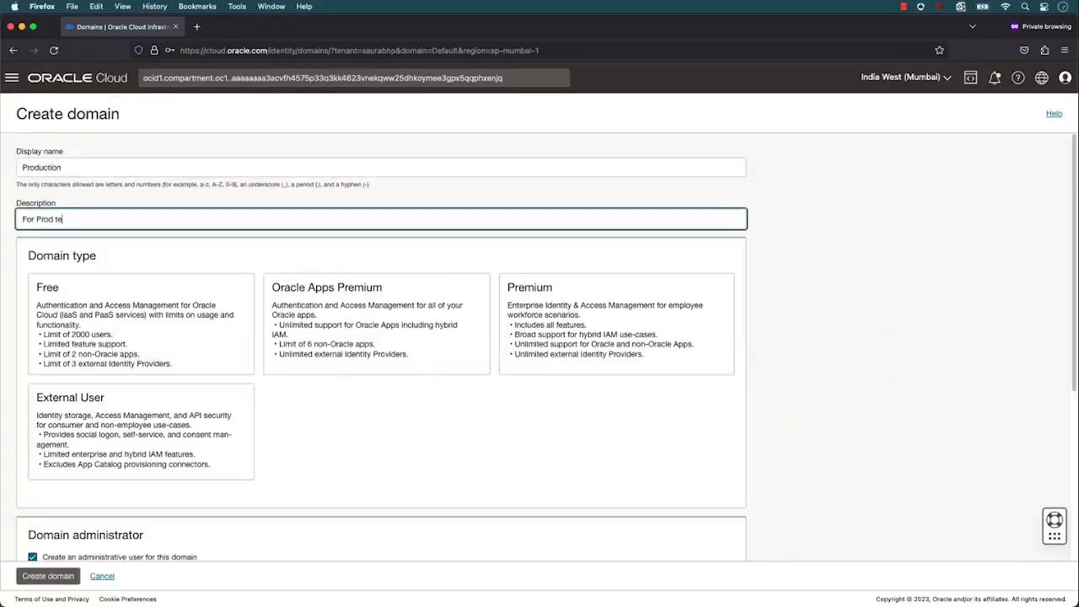
{"action": "left_click", "coordinate": [118, 320]}
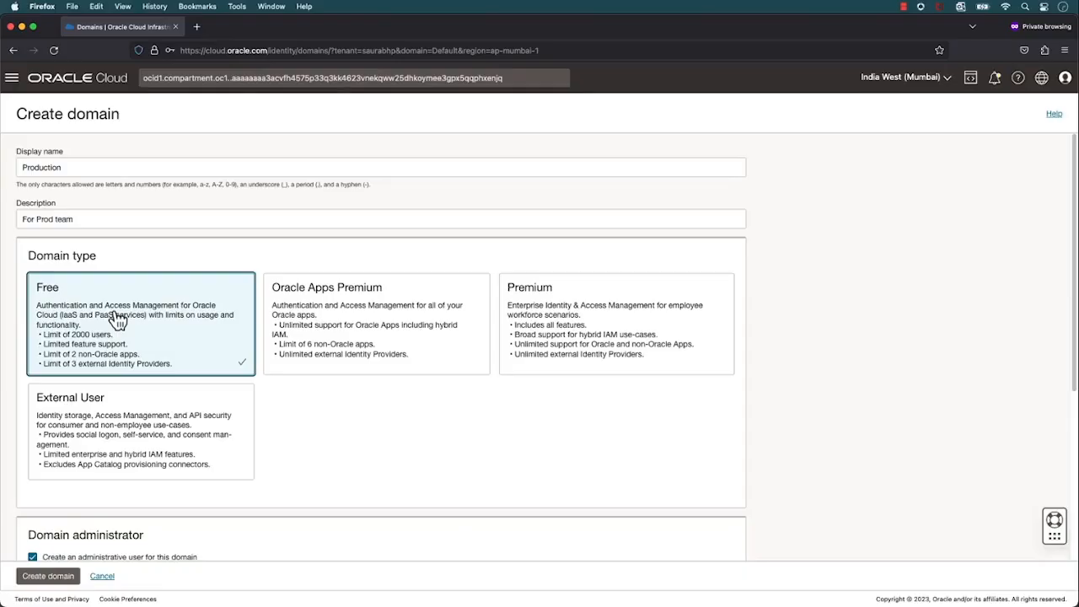
Enter the domain administrator with first name OCI, last name Admin and the administrator's e-mail, and create the domain
{"action": "scroll", "coordinate": [118, 320], "scroll_direction": "down", "scroll_amount": 4}
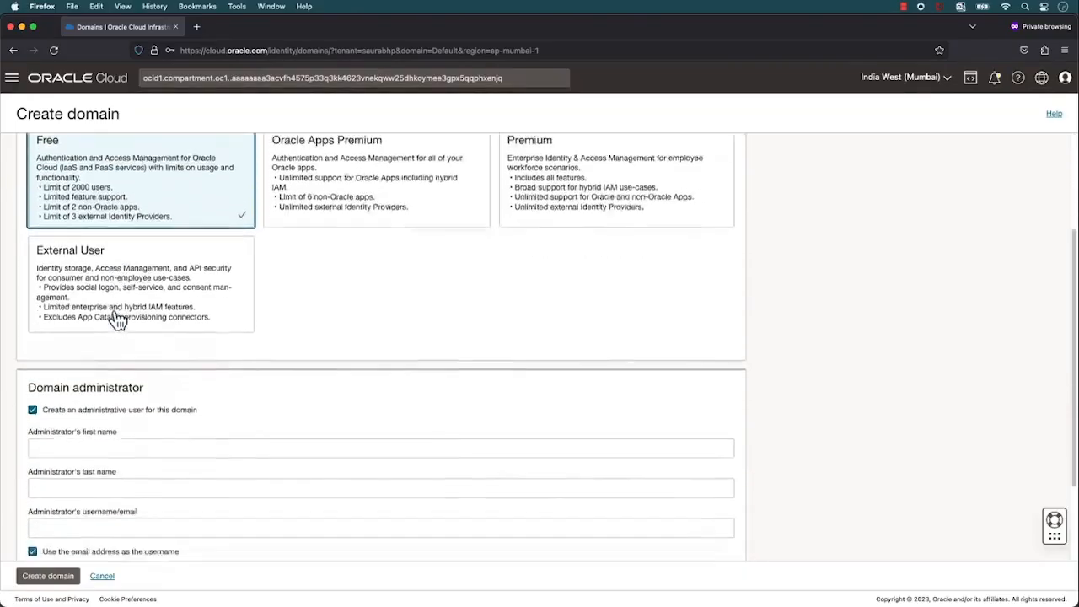
{"action": "left_click", "coordinate": [131, 424]}
{"action": "type", "text": "OCI"}
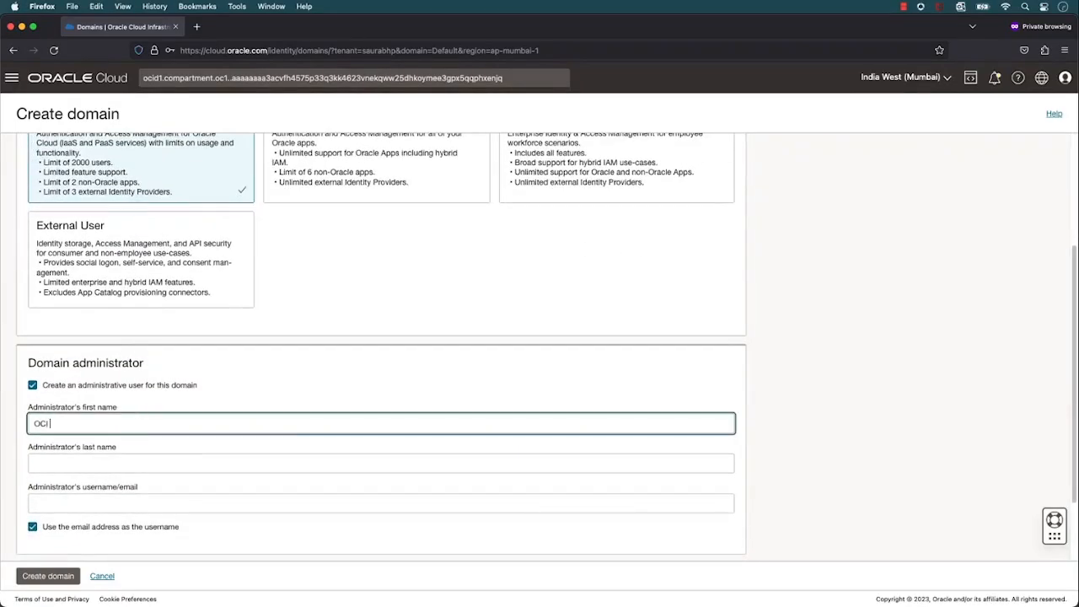
{"action": "key", "text": "Tab"}
{"action": "type", "text": "Admin"}
{"action": "left_click", "coordinate": [152, 503]}
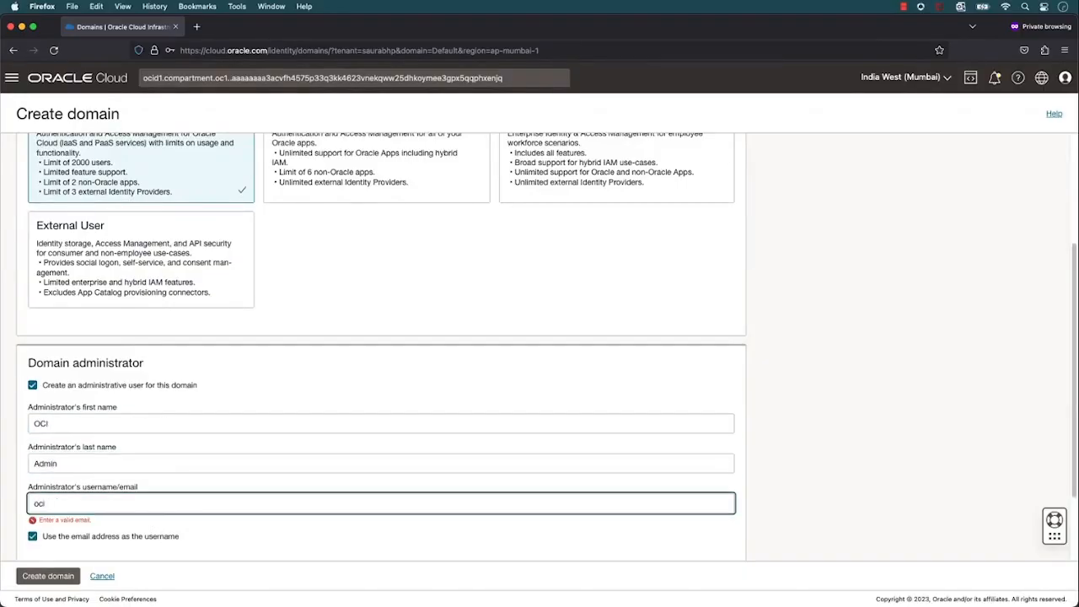
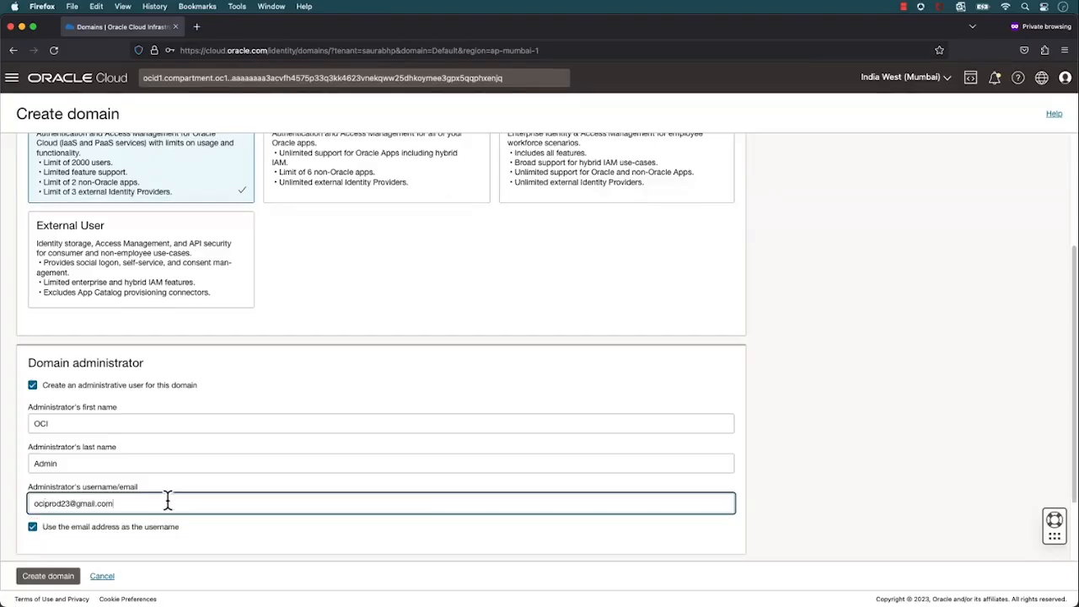
{"action": "scroll", "coordinate": [166, 500], "scroll_direction": "down", "scroll_amount": 2}
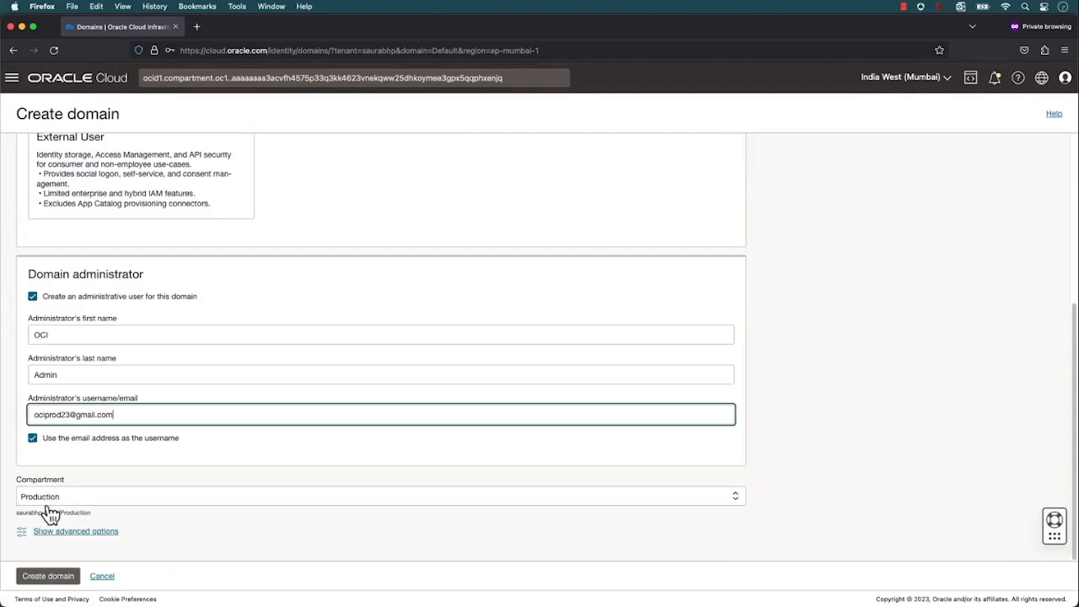
{"action": "left_click", "coordinate": [53, 577]}
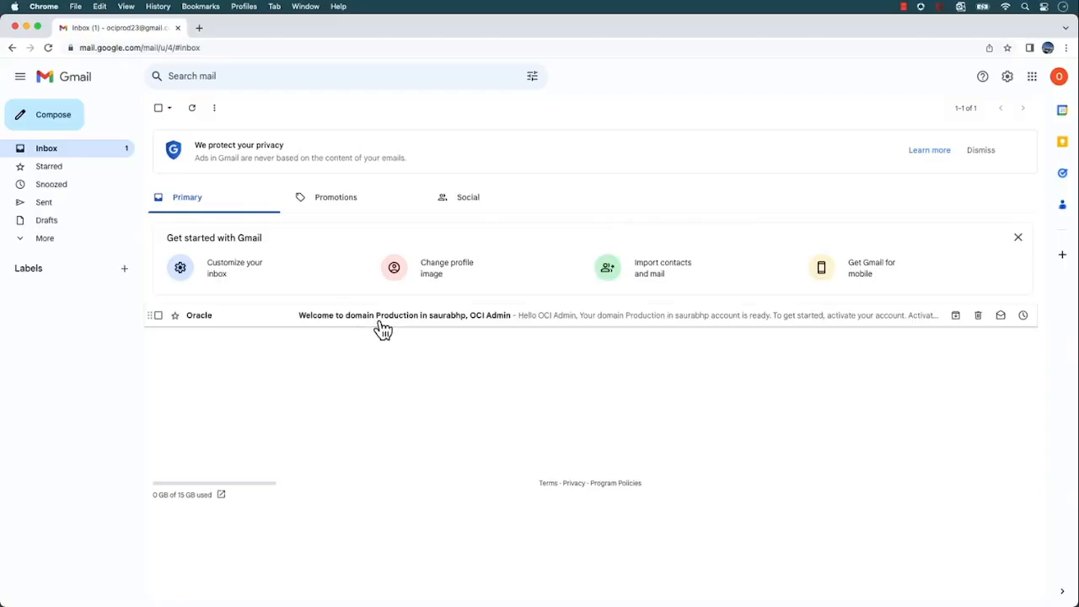
Switch to Gmail, activate the account from Oracle's Production domain welcome message, and enter the new account password
{"action": "left_click", "coordinate": [383, 327]}
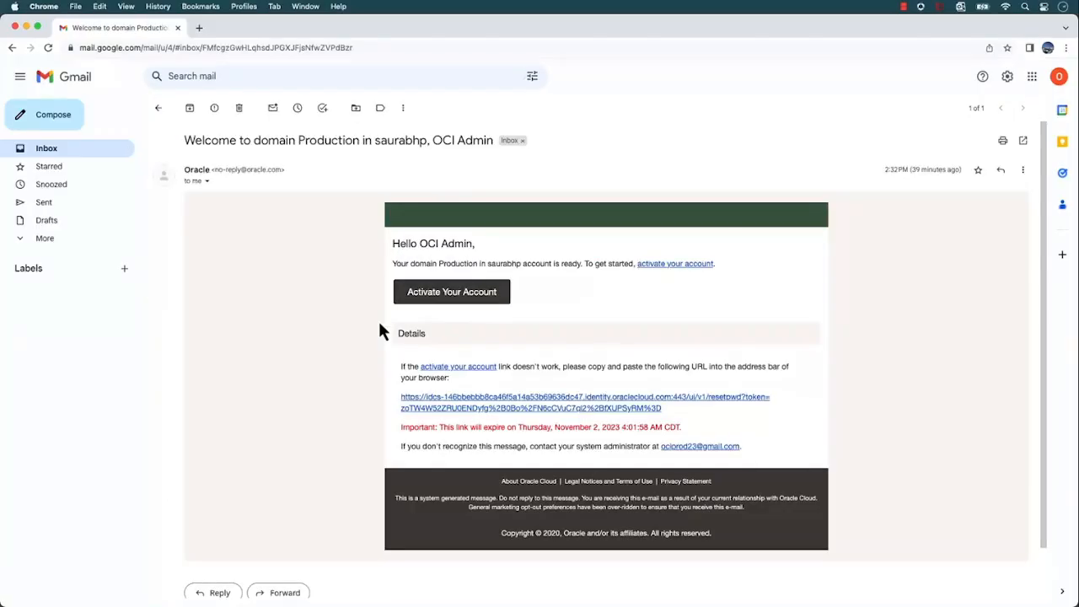
{"action": "left_click", "coordinate": [432, 303]}
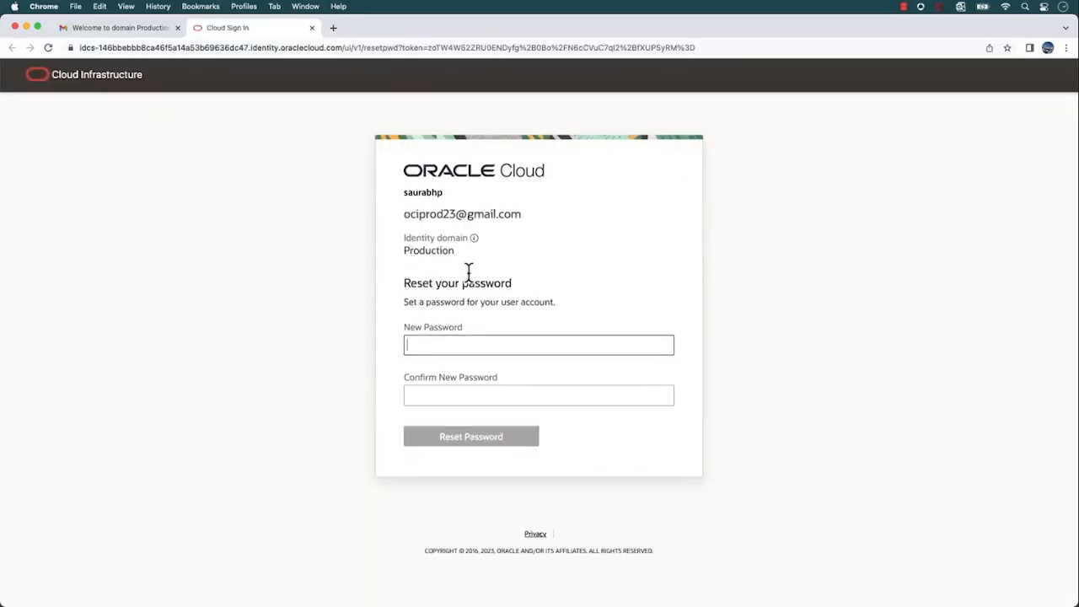
{"action": "type", "text": "•"}
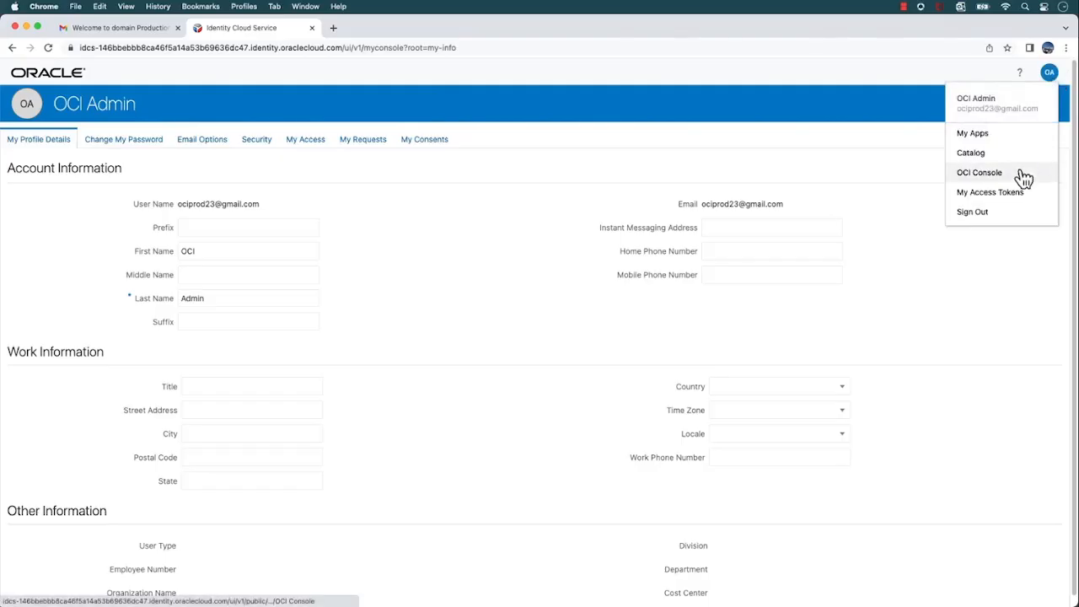
Go to the OCI Console as the new domain administrator, finishing the mobile device enrollment, and open the profile options
{"action": "left_click", "coordinate": [1033, 174]}
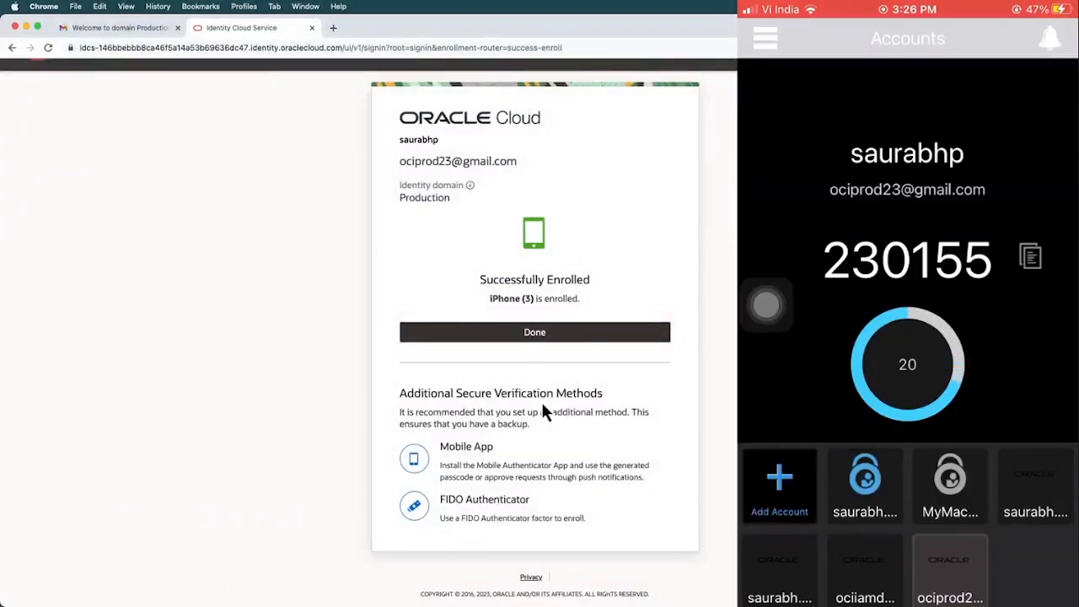
{"action": "left_click", "coordinate": [565, 335]}
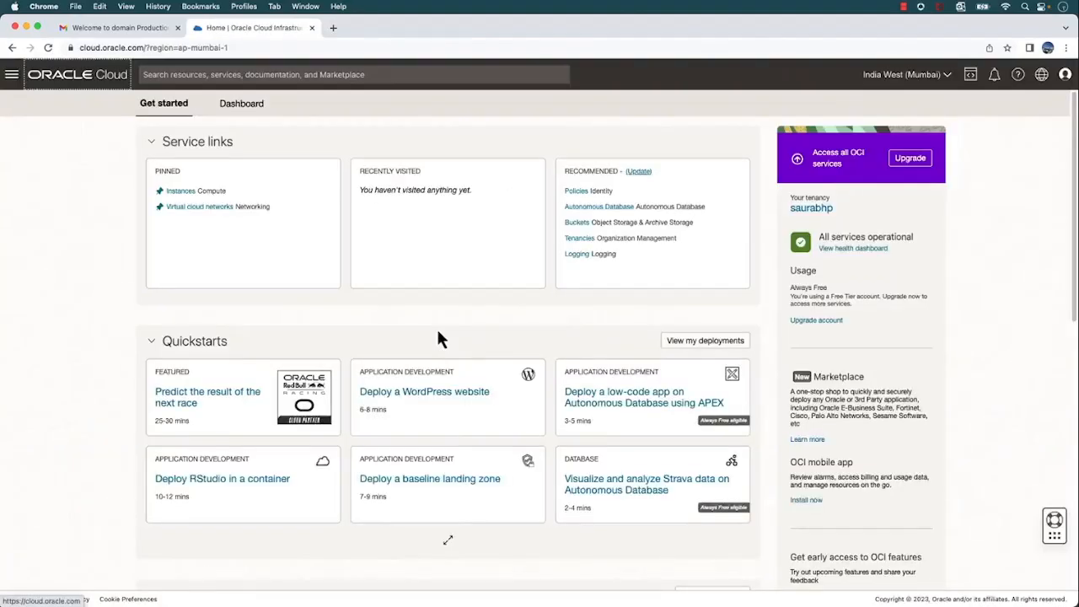
{"action": "left_click", "coordinate": [1065, 74]}
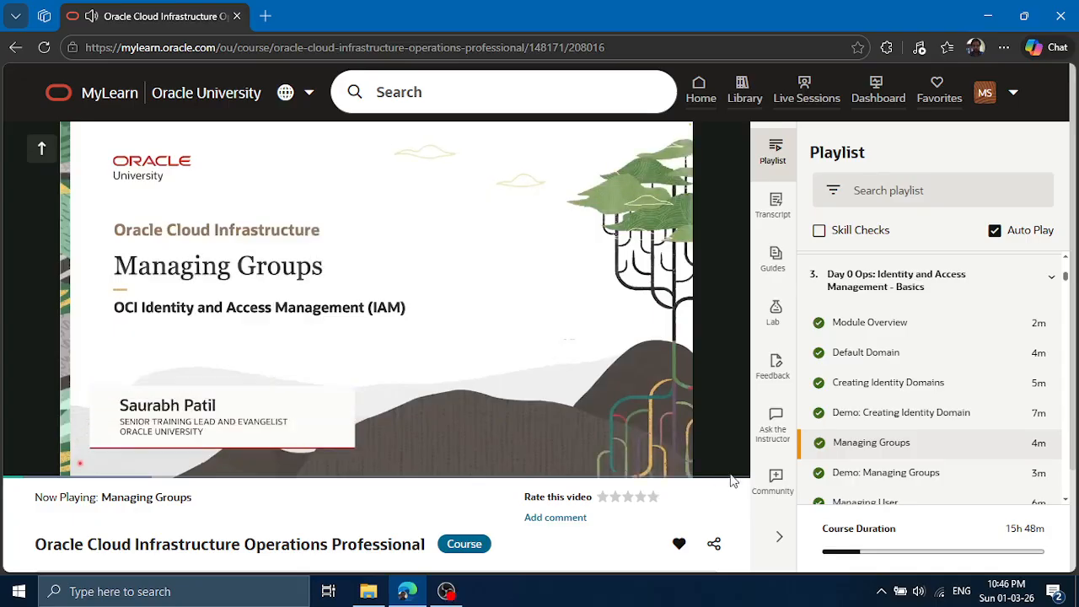
Show the Managing Groups lesson video in full screen in Oracle MyLearn
{"action": "left_click", "coordinate": [734, 466]}
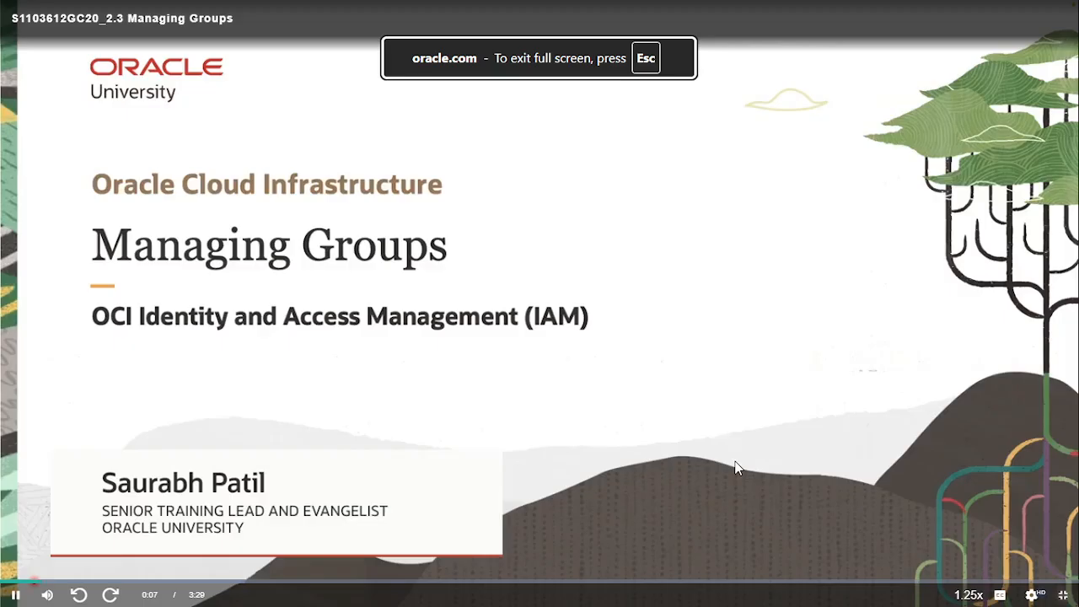
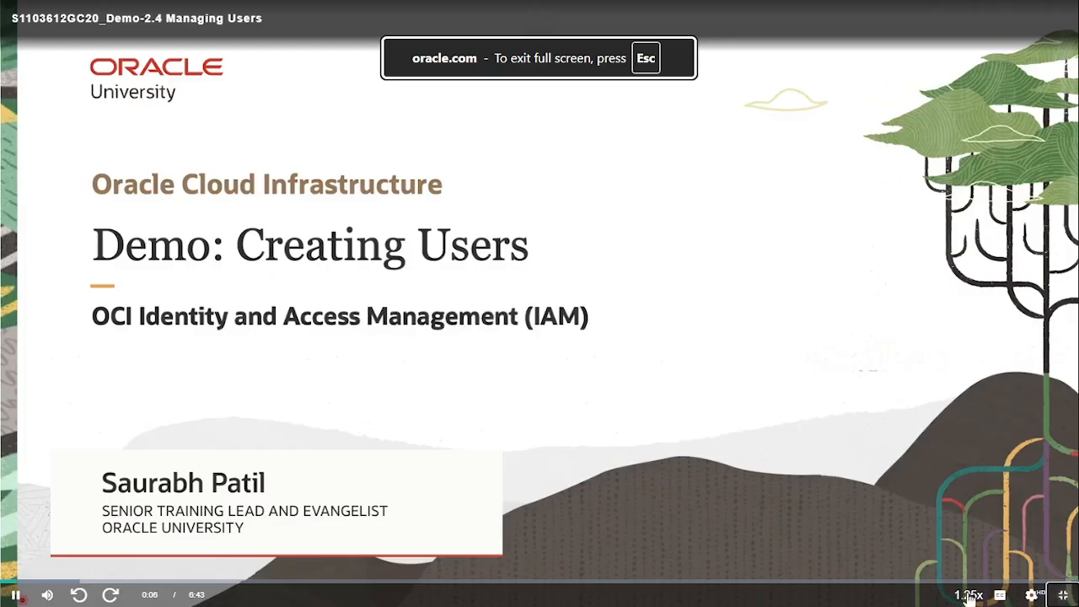
Change the playback speed of the Creating Users demo video
{"action": "left_click", "coordinate": [968, 595]}
{"action": "left_click", "coordinate": [980, 525]}
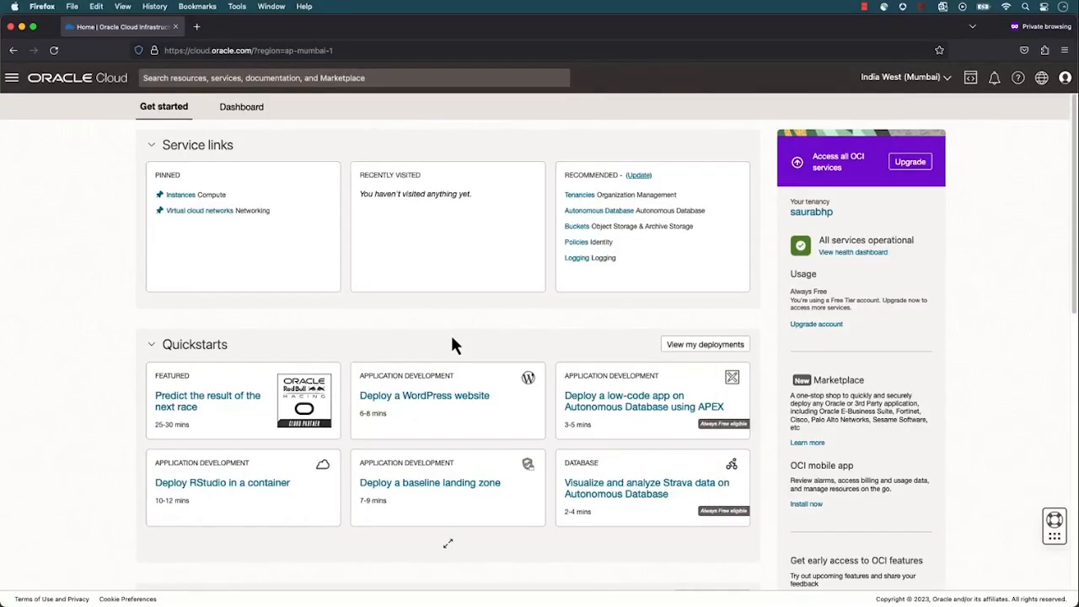
Check the signed-in profile's identity domain, and open the Users list of the Production domain in the root compartment
{"action": "left_click", "coordinate": [1065, 79]}
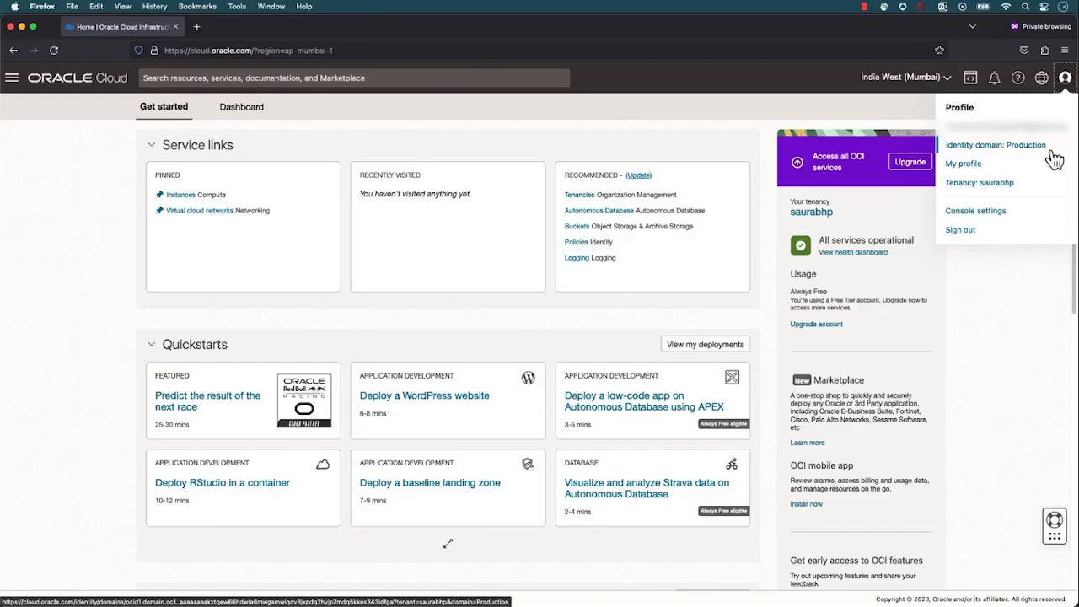
{"action": "left_click", "coordinate": [12, 81]}
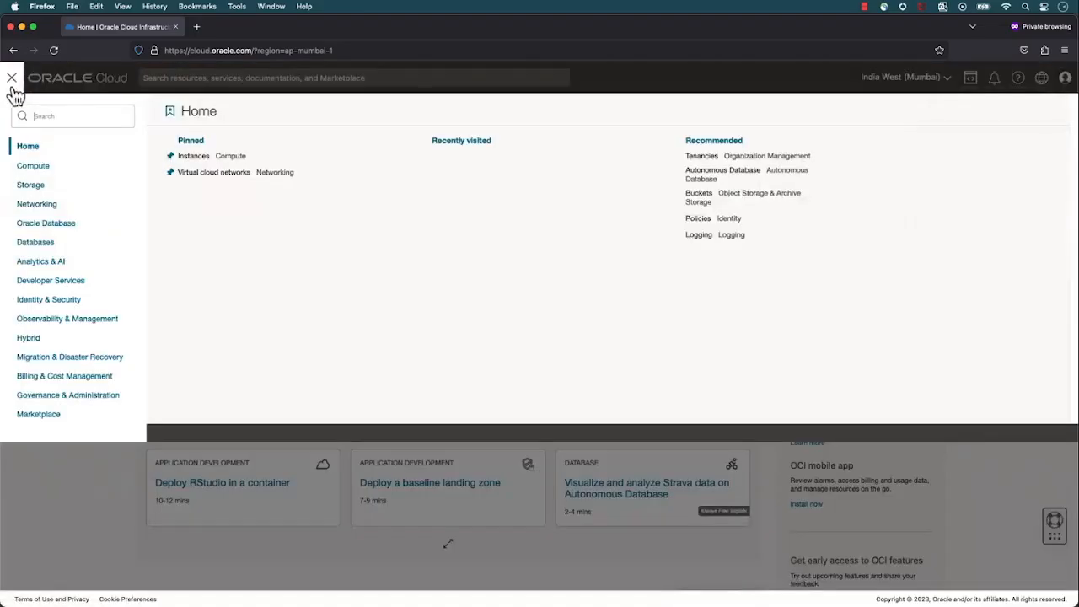
{"action": "left_click", "coordinate": [38, 305]}
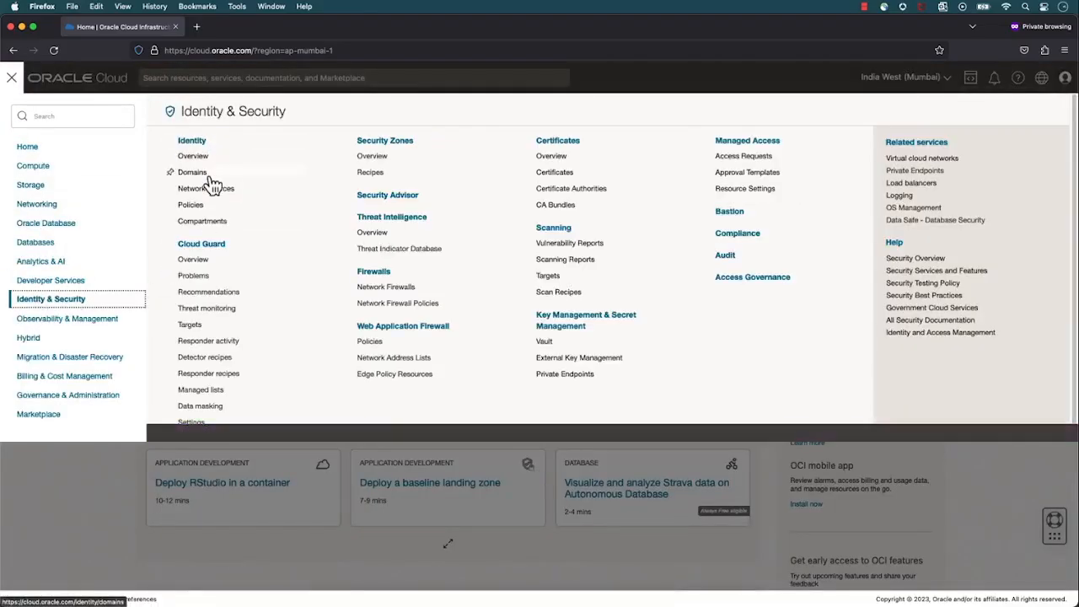
{"action": "left_click", "coordinate": [211, 181]}
{"action": "left_click", "coordinate": [65, 313]}
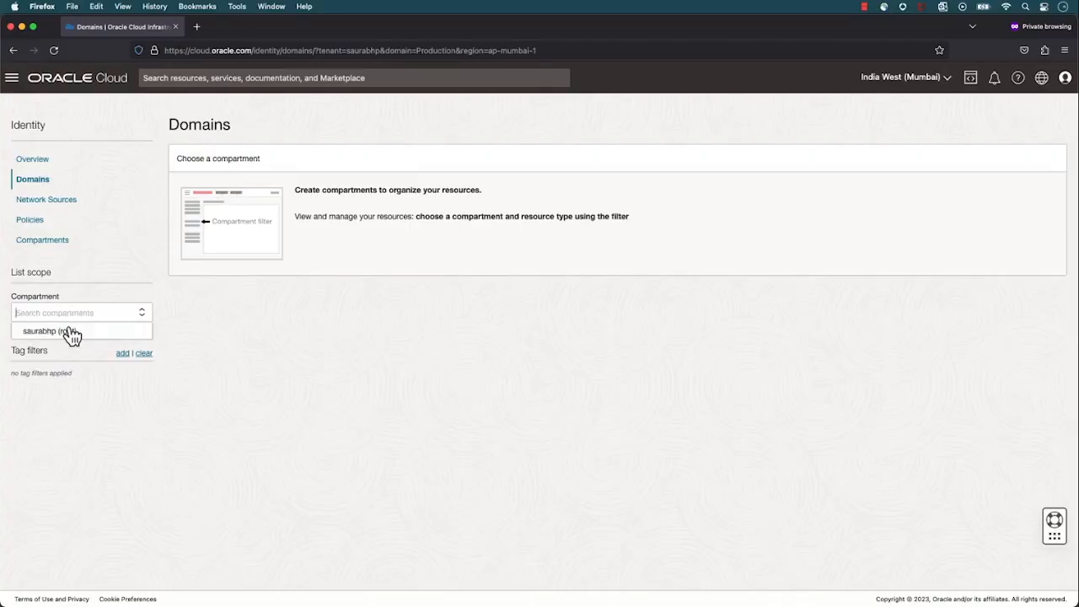
{"action": "left_click", "coordinate": [73, 334]}
{"action": "left_click", "coordinate": [193, 233]}
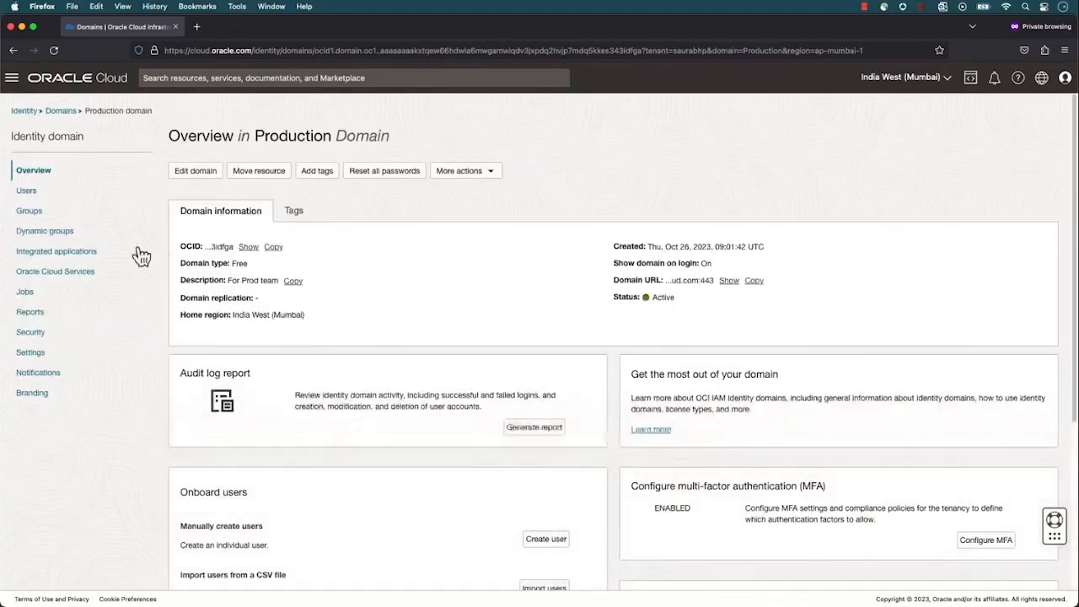
{"action": "left_click", "coordinate": [28, 192]}
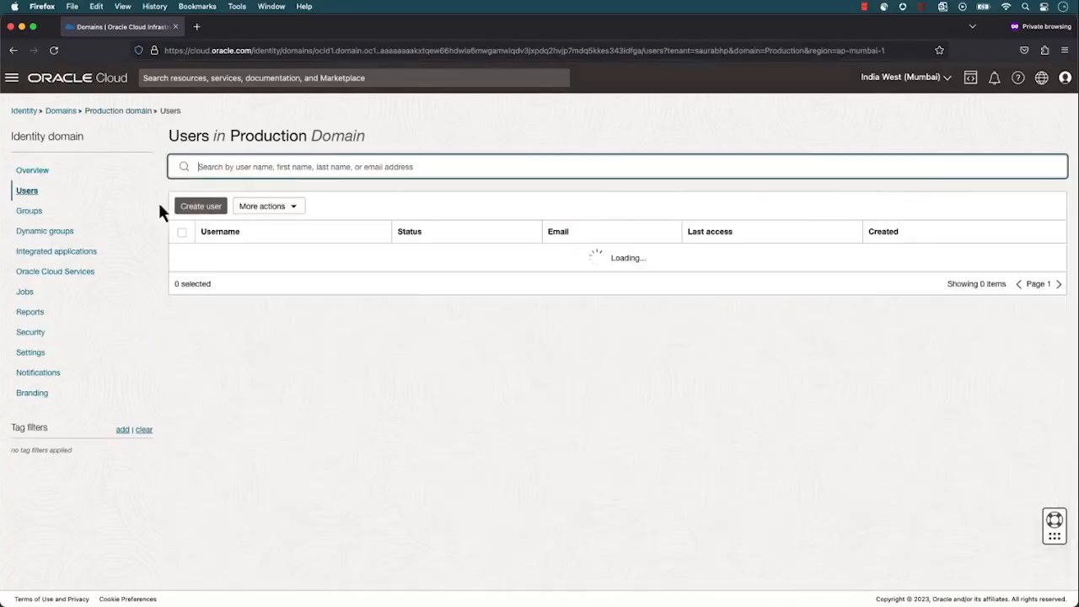
Start a new user in the Production domain and enter the user's first name, last name and username
{"action": "left_click", "coordinate": [203, 212]}
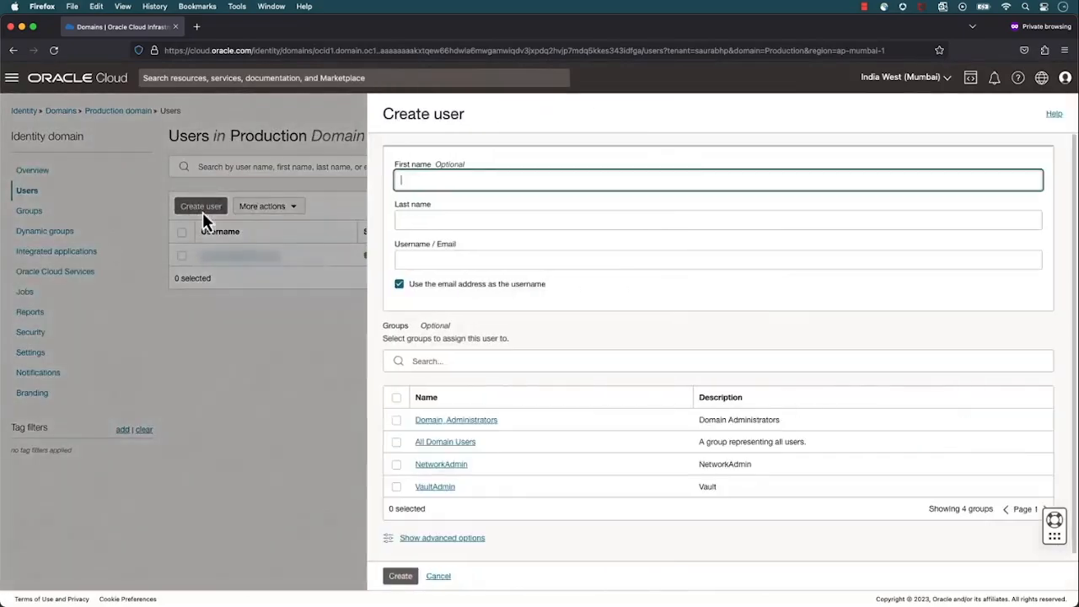
{"action": "key", "text": "Tab"}
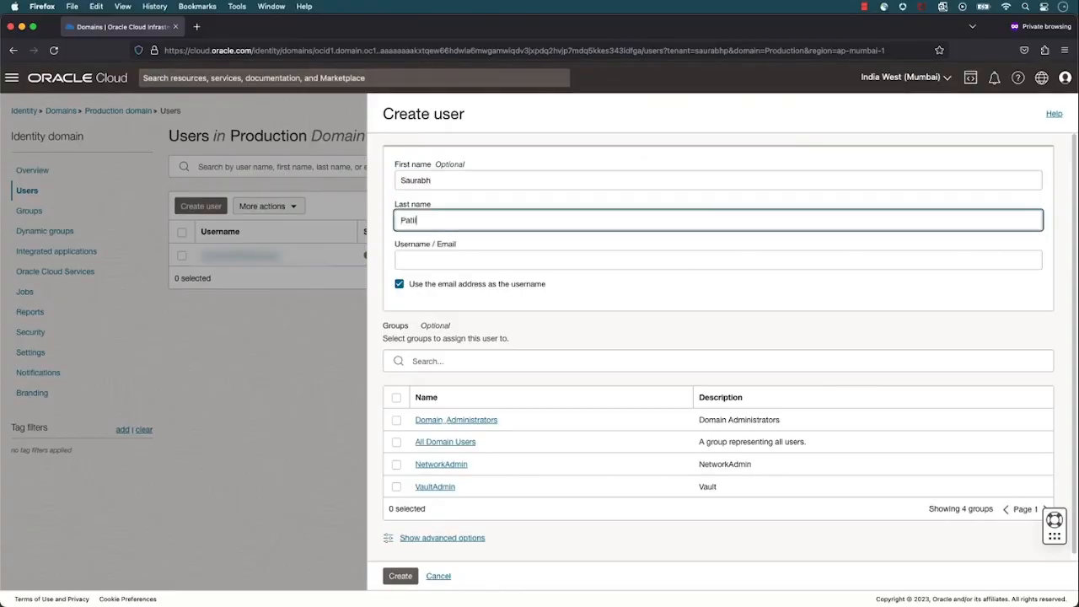
{"action": "key", "text": "Tab"}
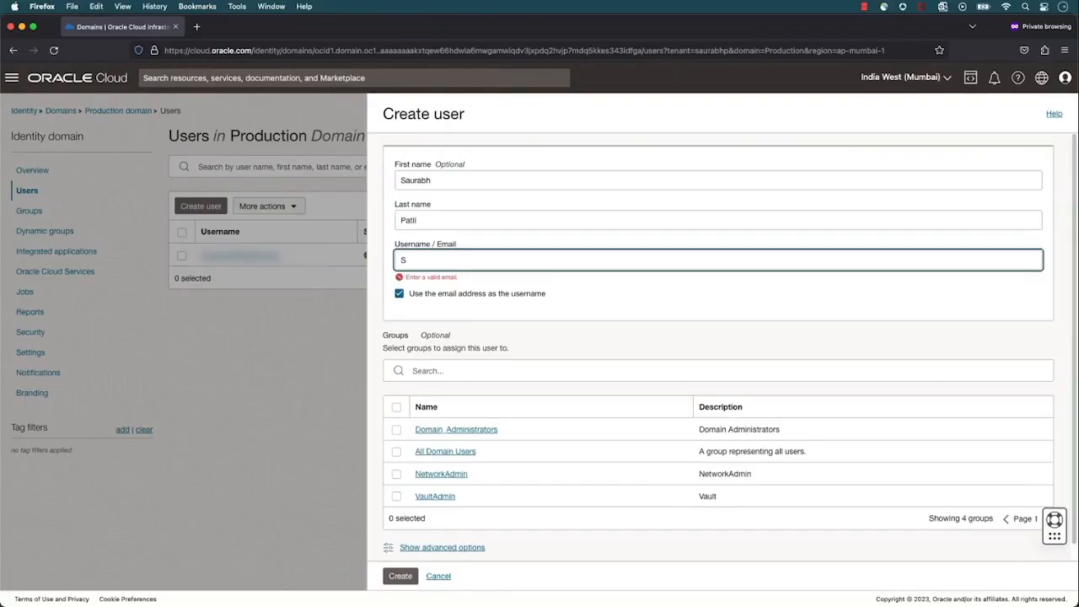
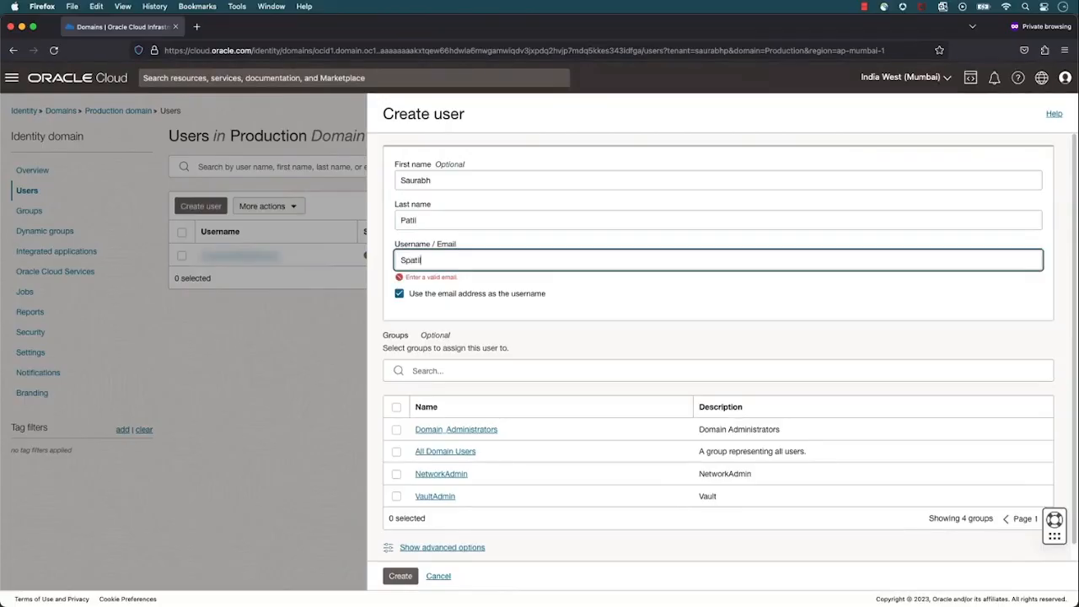
Turn off using the email address as the username and fill in the new user's e-mail
{"action": "left_click", "coordinate": [411, 293]}
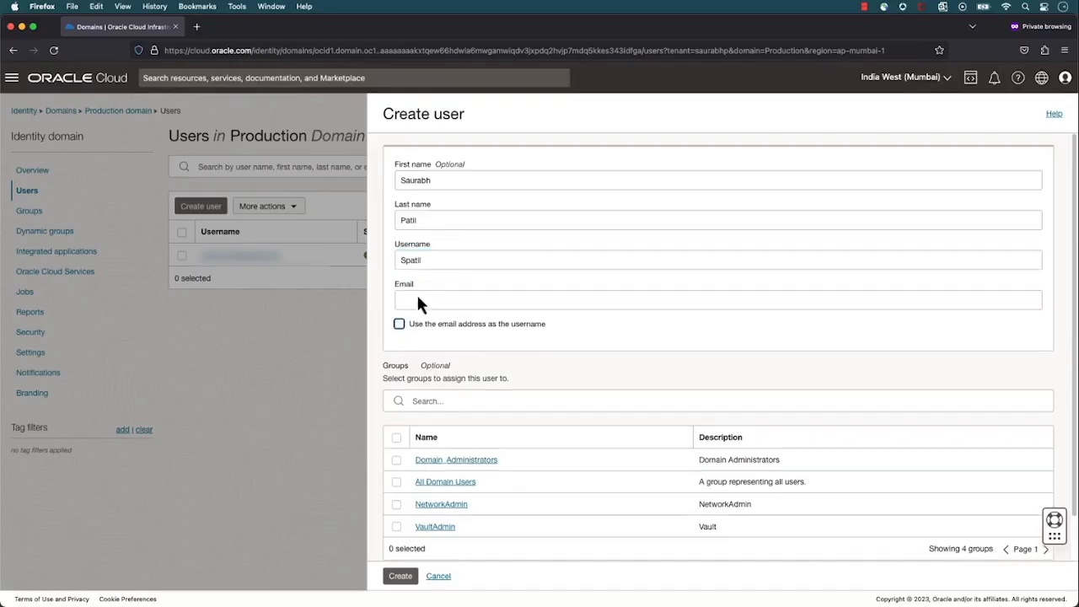
{"action": "left_click", "coordinate": [421, 299]}
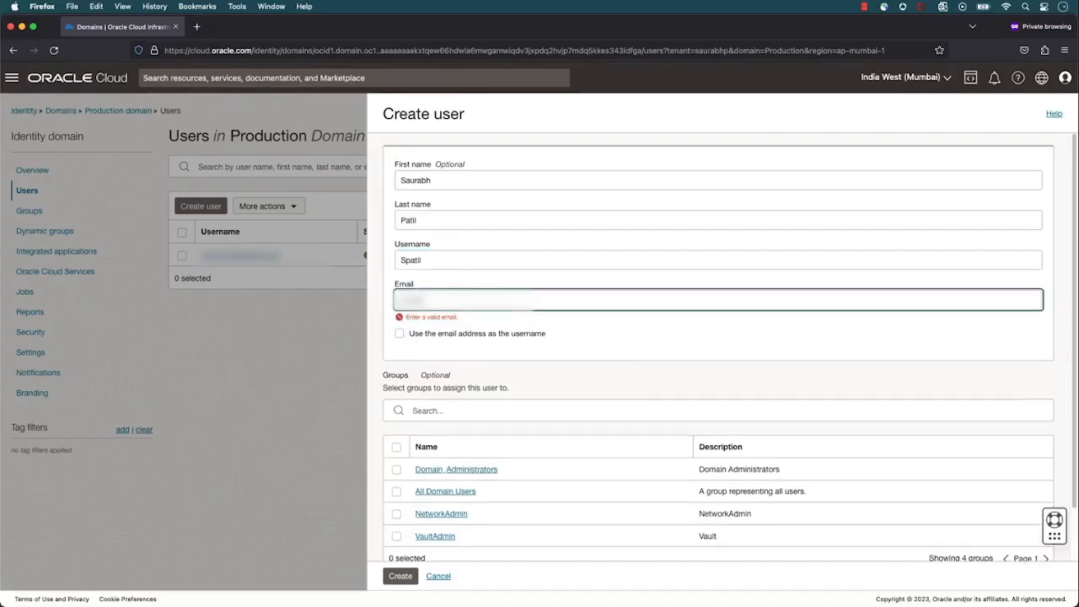
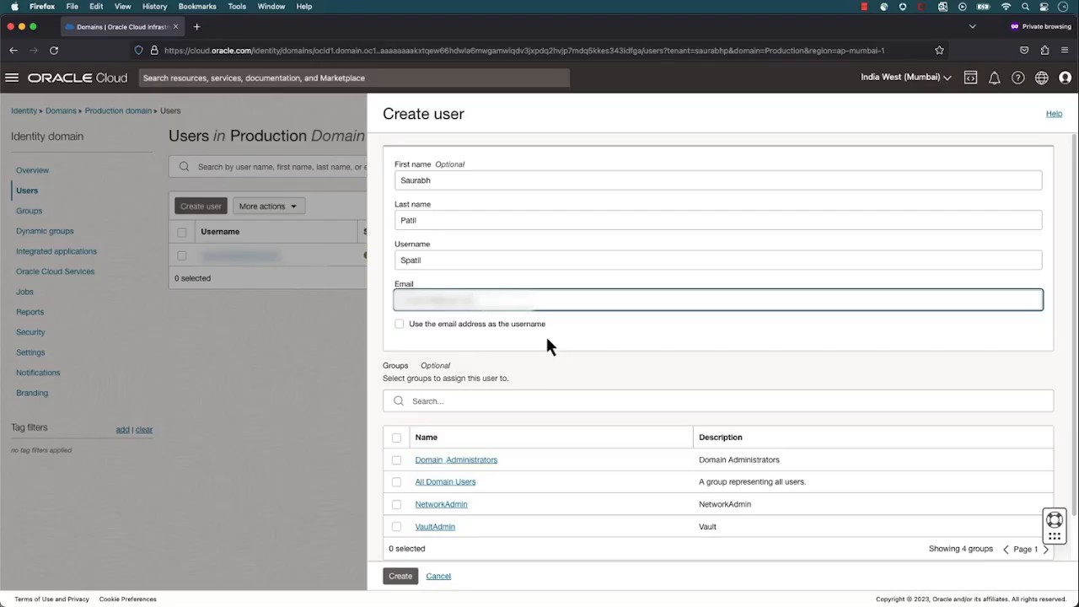
{"action": "left_click_drag", "start_coordinate": [483, 295], "coordinate": [365, 290]}
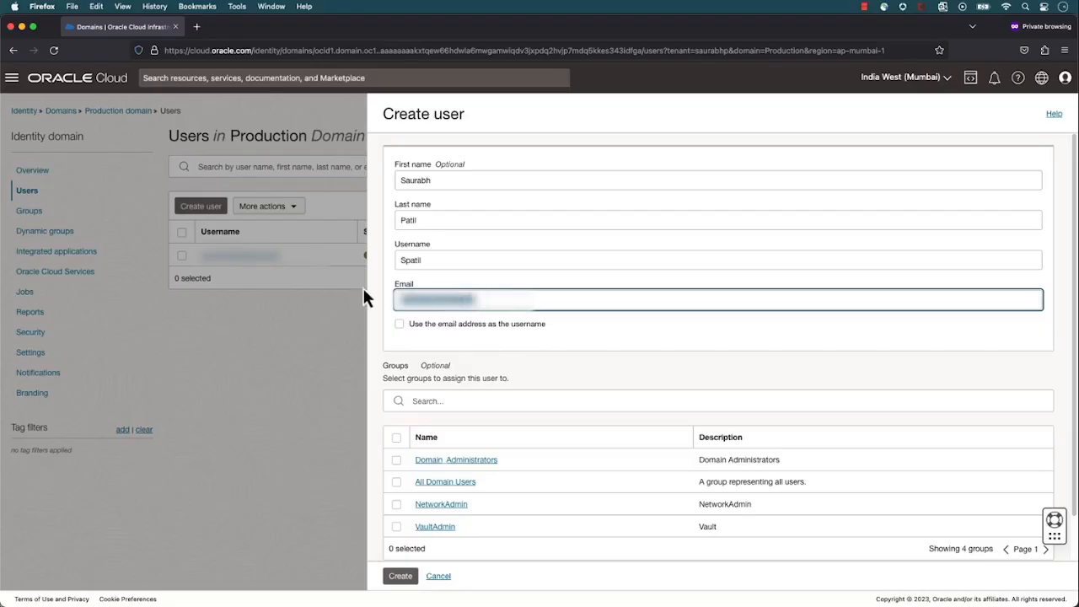
{"action": "left_click", "coordinate": [479, 303]}
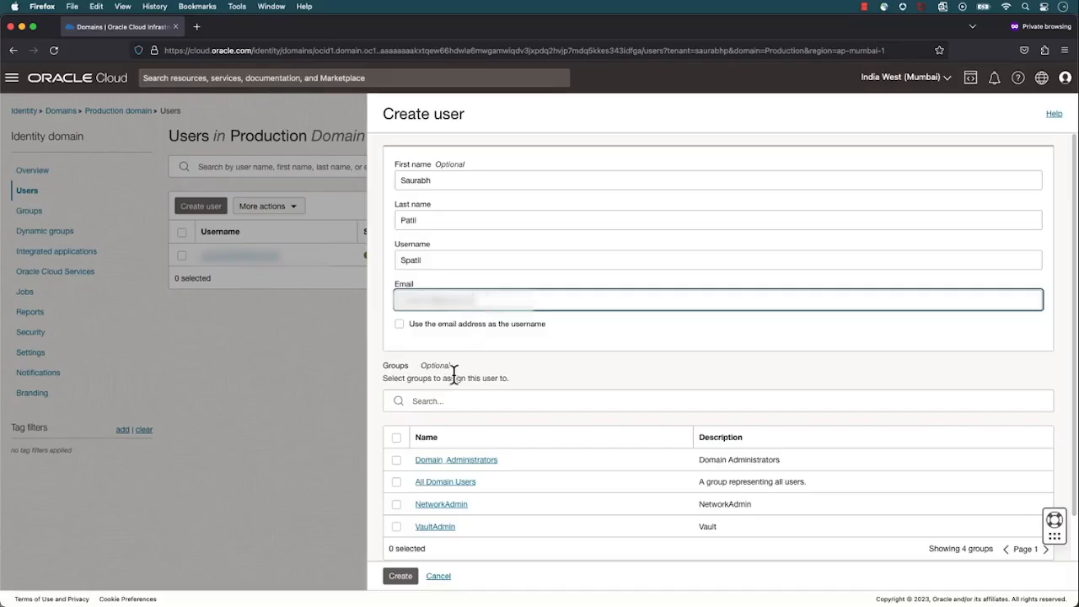
Assign the new user to the NetworkAdmin group and create the user
{"action": "scroll", "coordinate": [444, 376], "scroll_direction": "down", "scroll_amount": 1}
{"action": "left_click", "coordinate": [396, 458]}
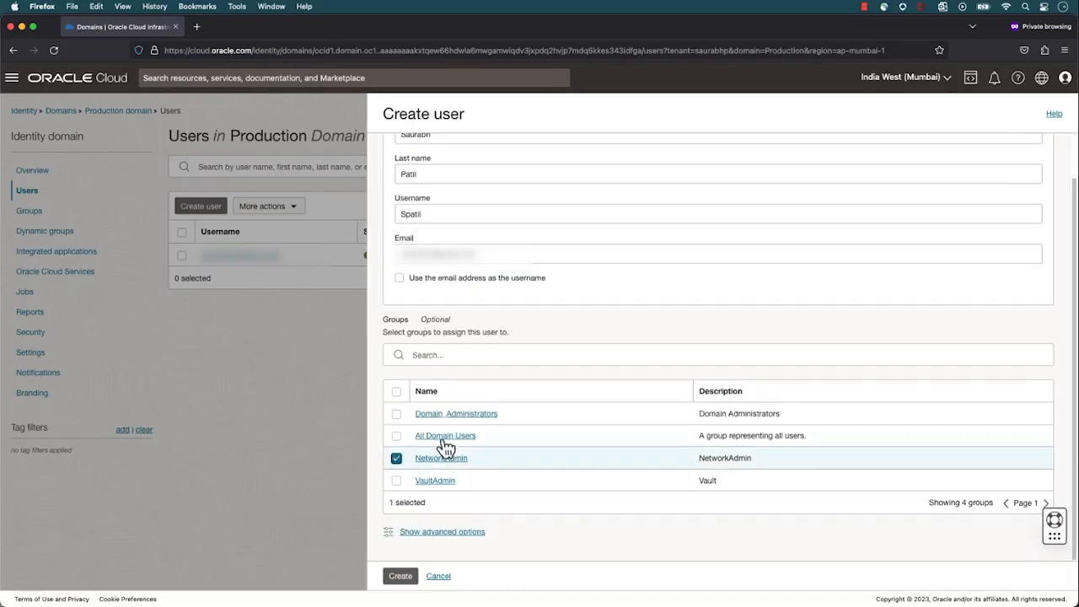
{"action": "left_click", "coordinate": [402, 577]}
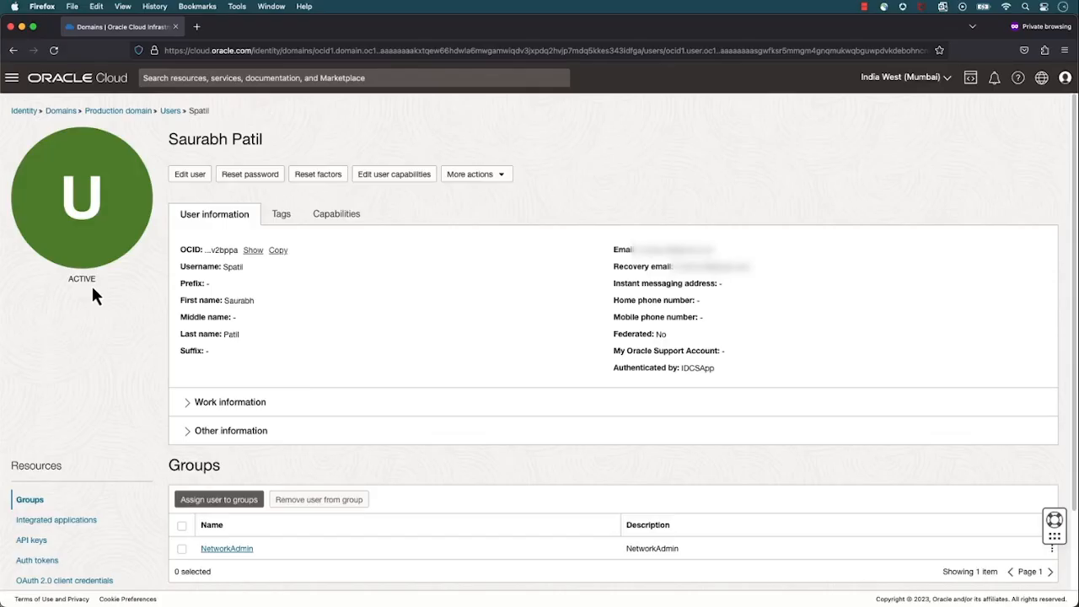
Switch to Gmail and start the new user's account activation from Oracle's Production domain welcome message
{"action": "key", "text": "super+Tab"}
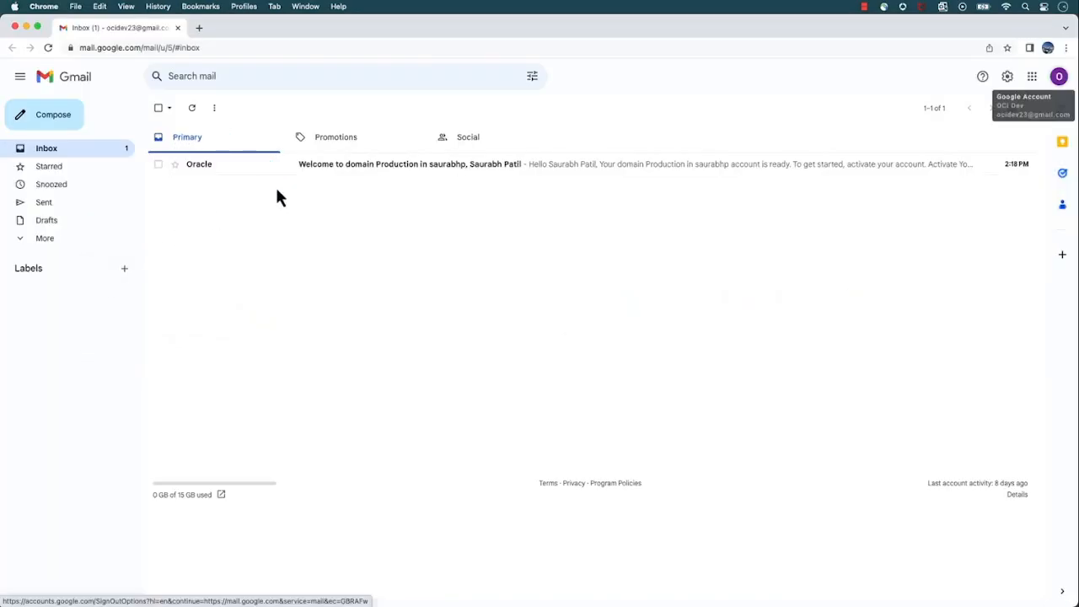
{"action": "left_click", "coordinate": [318, 166]}
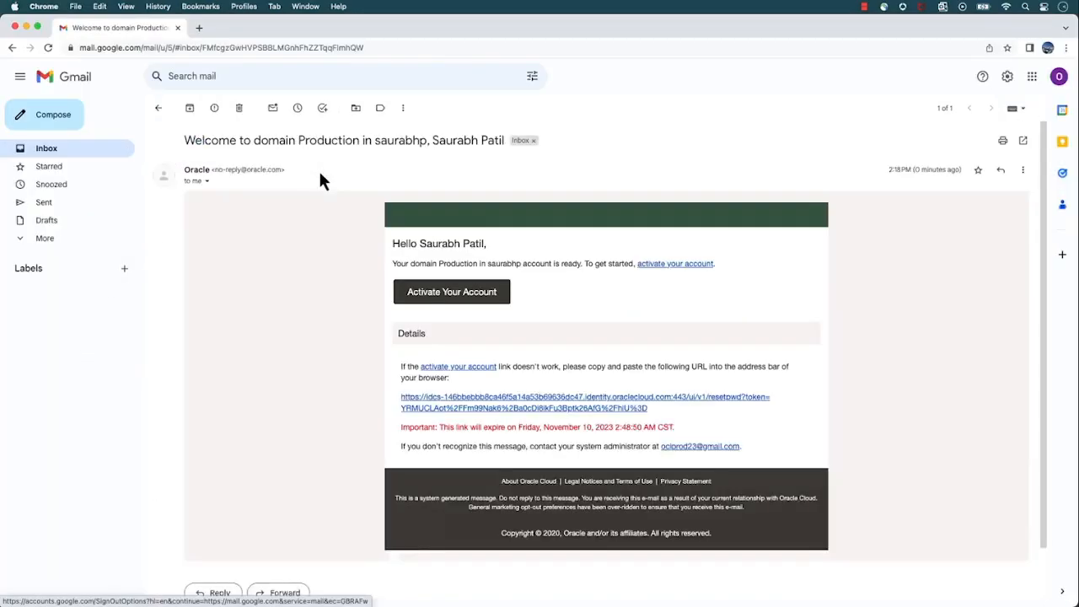
{"action": "left_click", "coordinate": [454, 296]}
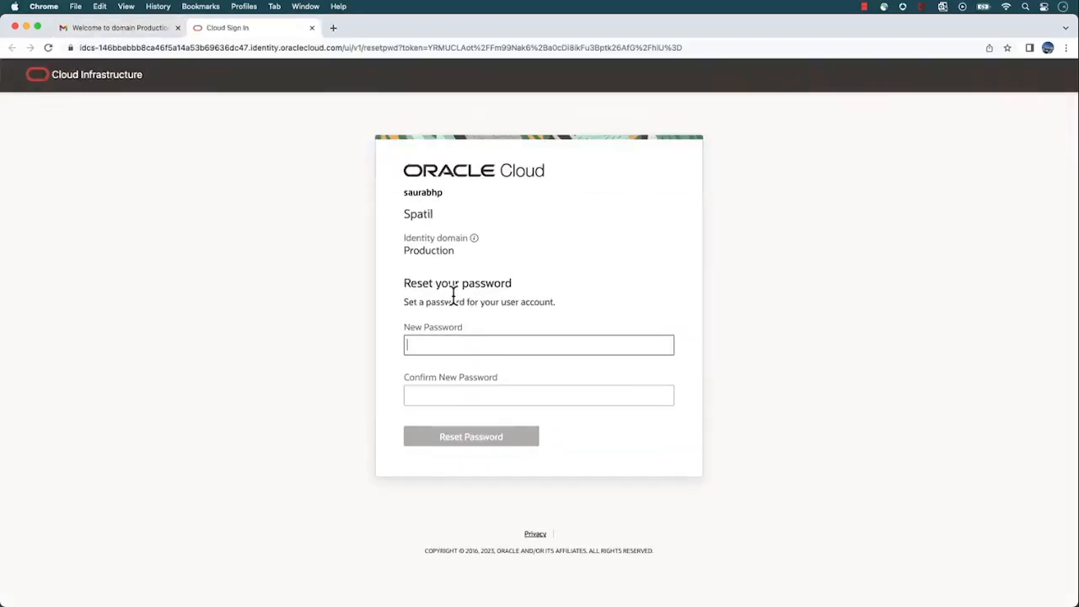
Enter and confirm the new user's account password, and submit the password reset
{"action": "type", "text": "**********"}
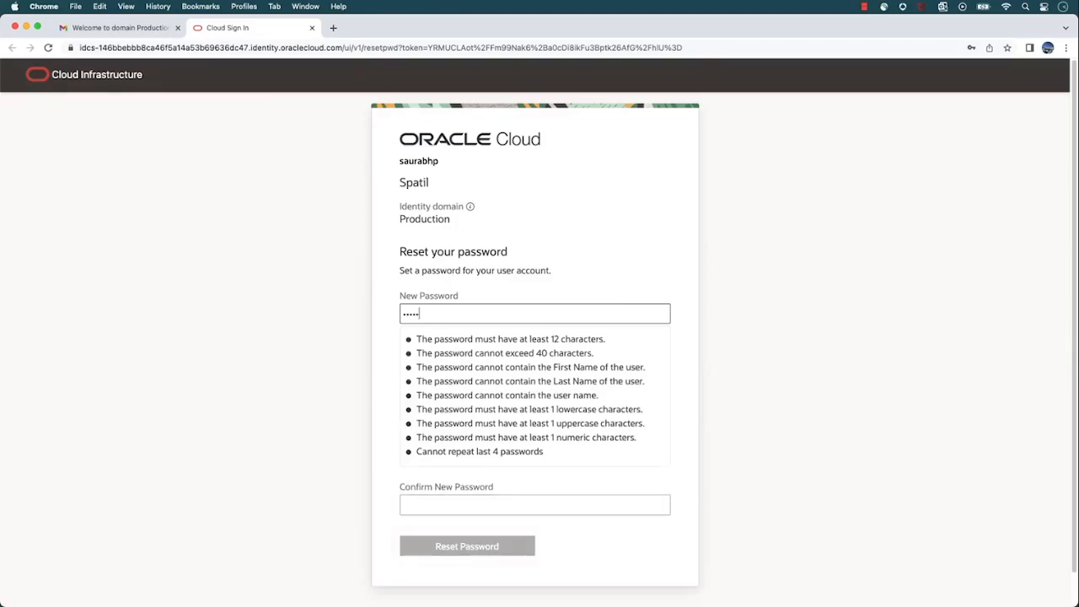
{"action": "type", "text": "***"}
{"action": "key", "text": "Tab"}
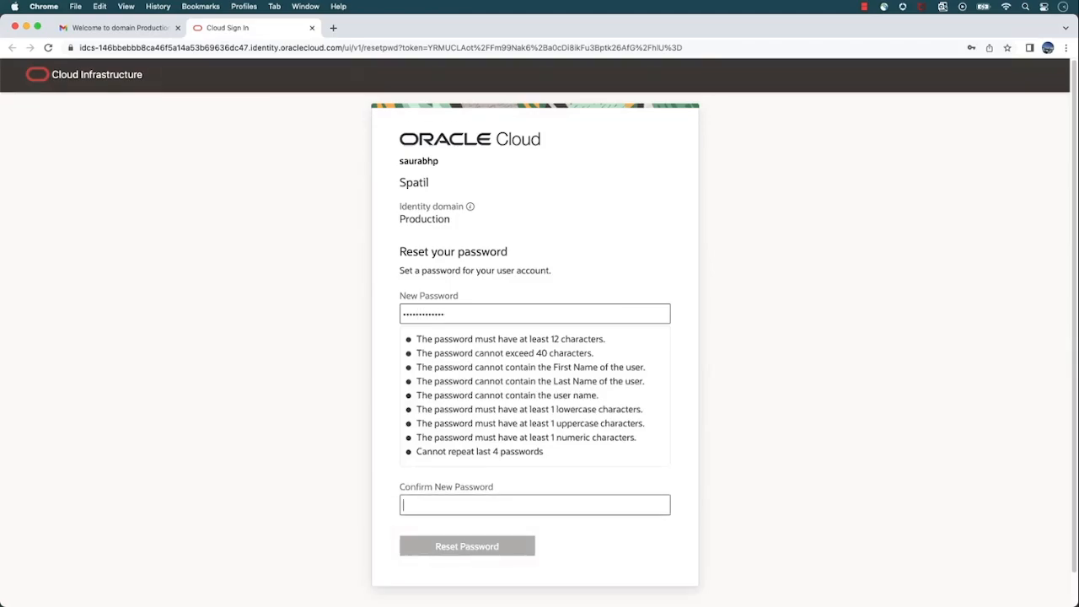
{"action": "type", "text": "*************"}
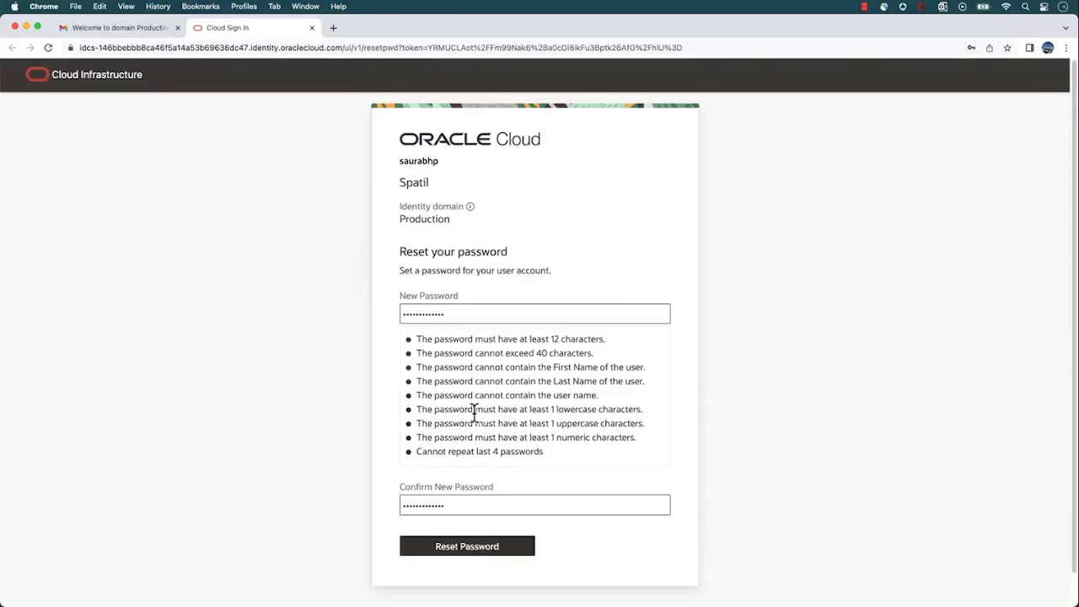
{"action": "left_click", "coordinate": [478, 548]}
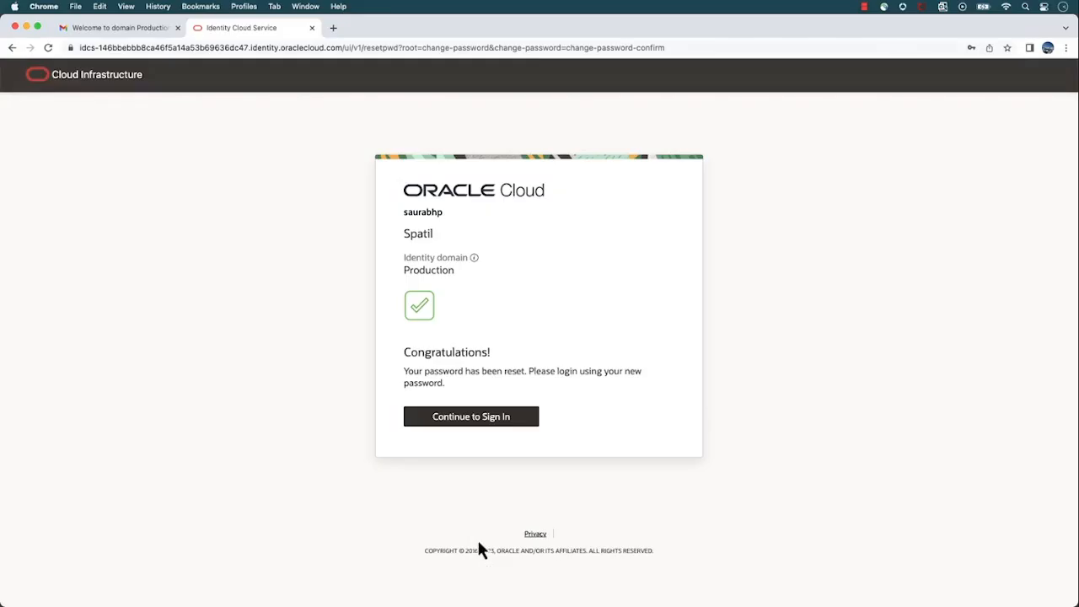
Close the password reset page, go to cloud.oracle.com in a new tab and submit the cloud account name
{"action": "left_click", "coordinate": [312, 28]}
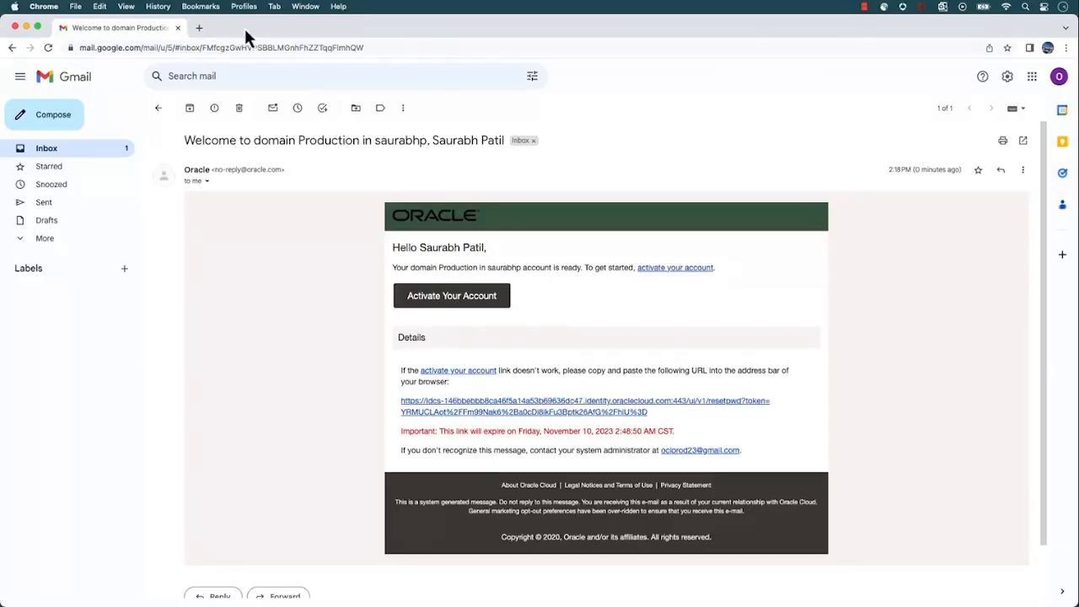
{"action": "left_click", "coordinate": [199, 27]}
{"action": "type", "text": "cloud"}
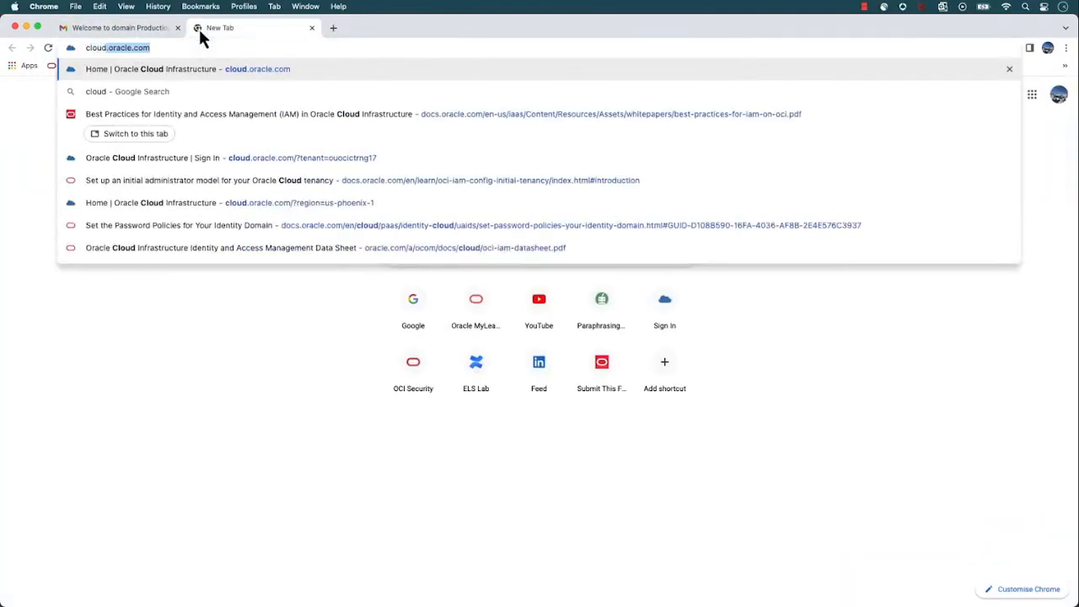
{"action": "key", "text": "Return"}
{"action": "type", "text": "saurabh"}
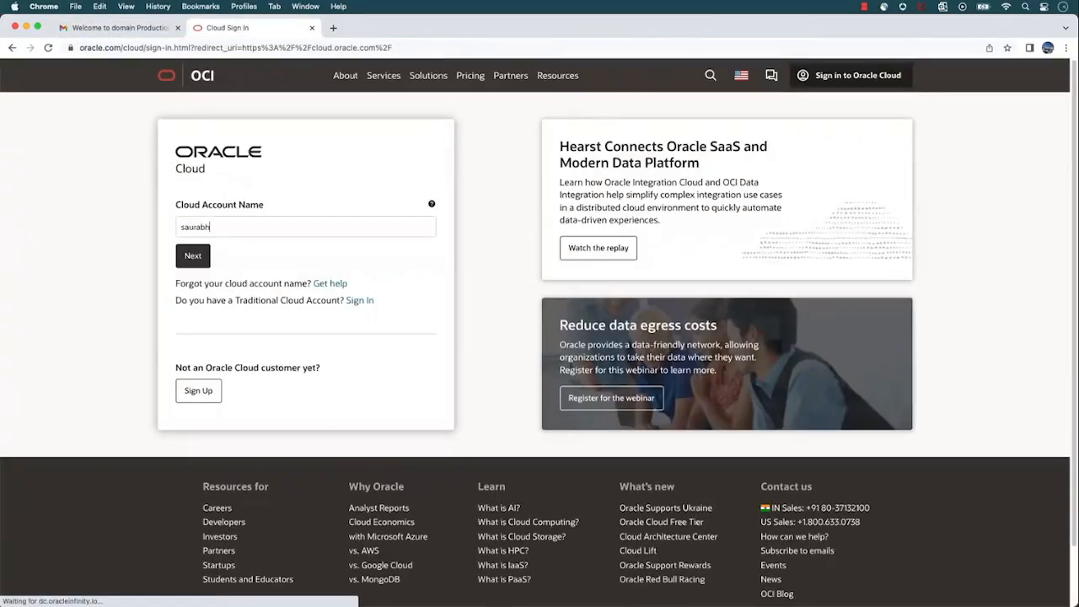
{"action": "type", "text": "p"}
{"action": "left_click", "coordinate": [205, 260]}
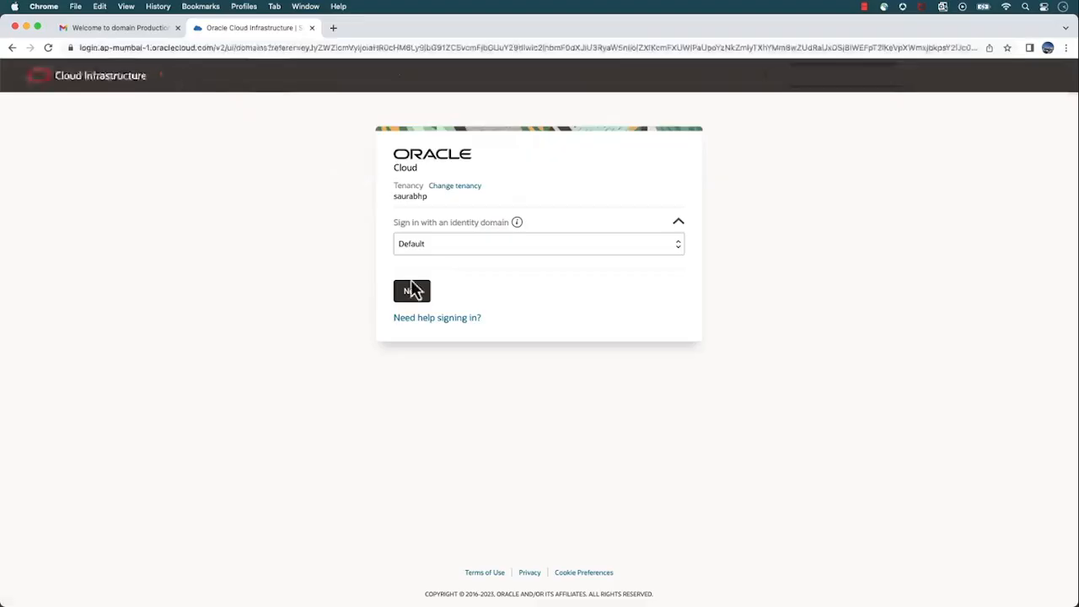
Choose Production as the identity domain for signing in and continue
{"action": "left_click", "coordinate": [440, 244]}
{"action": "left_click", "coordinate": [437, 257]}
{"action": "left_click", "coordinate": [423, 295]}
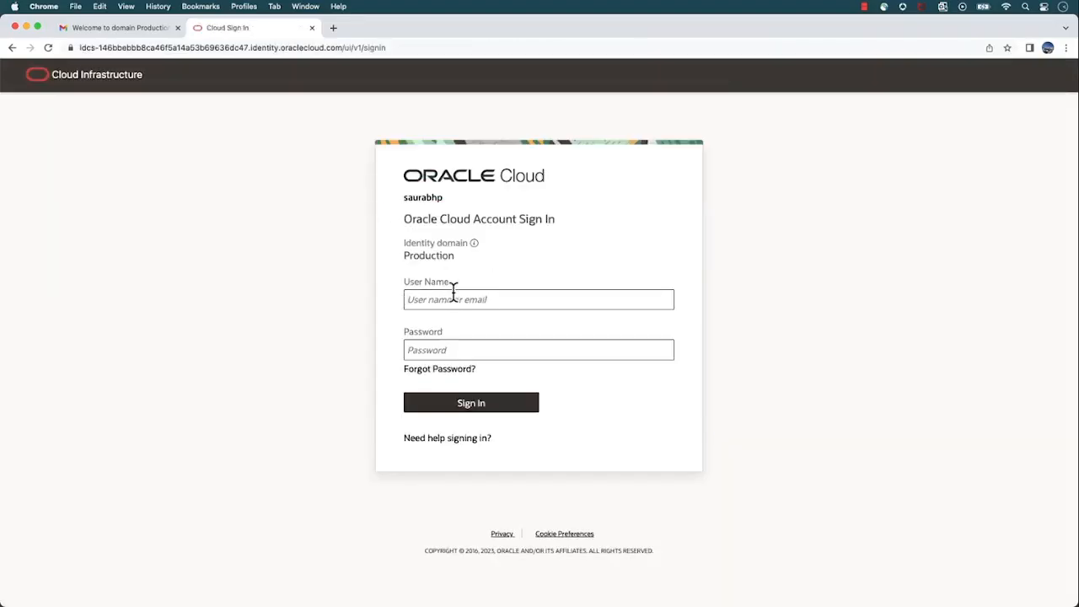
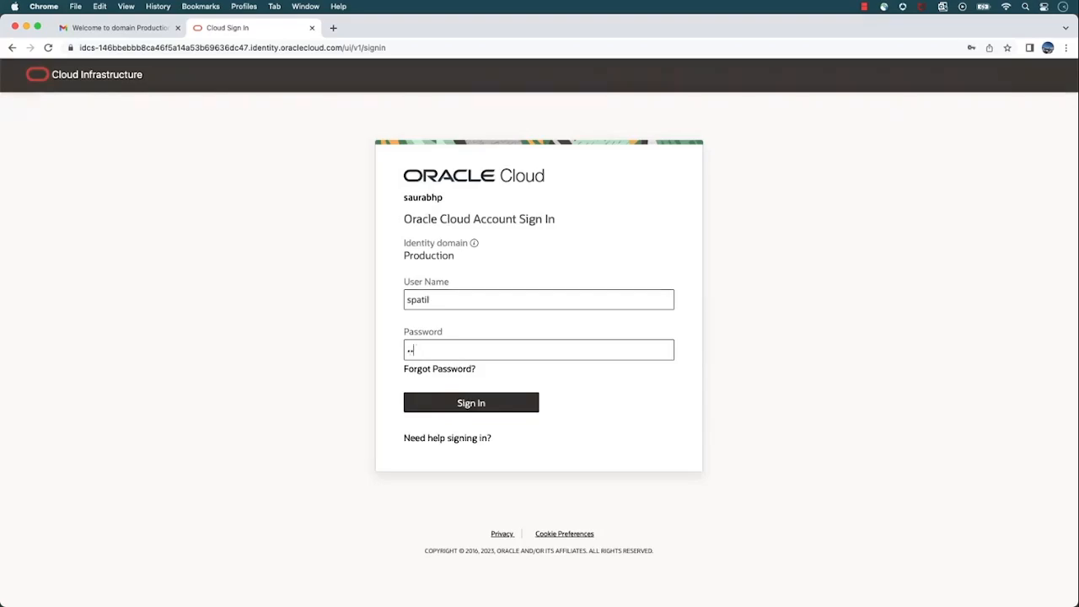
Sign in to the Production domain with the new user's username and account password
{"action": "type", "text": "•••••••••••"}
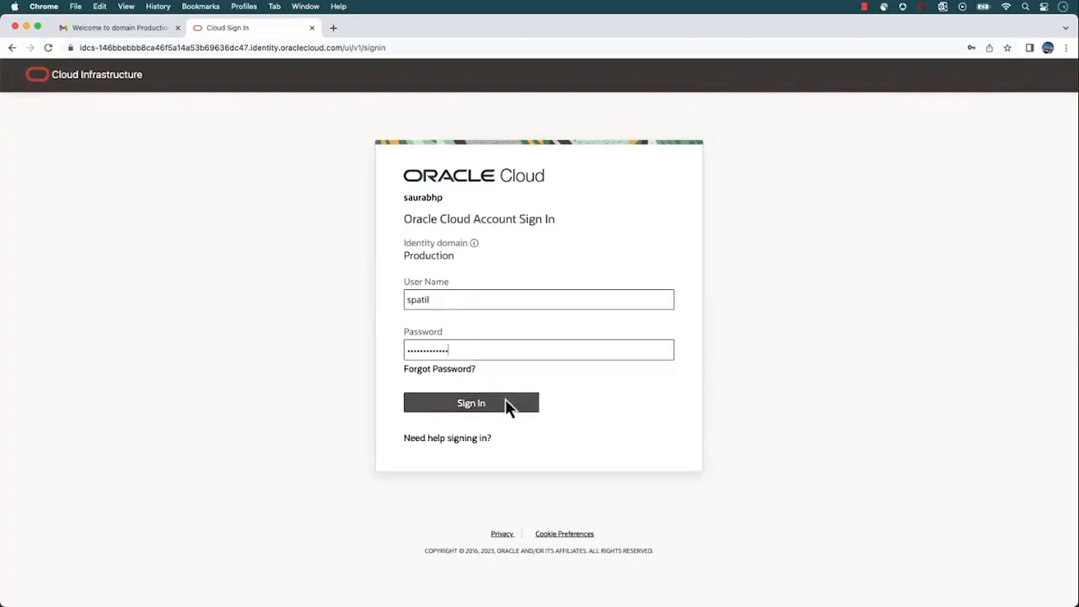
{"action": "left_click", "coordinate": [502, 404]}
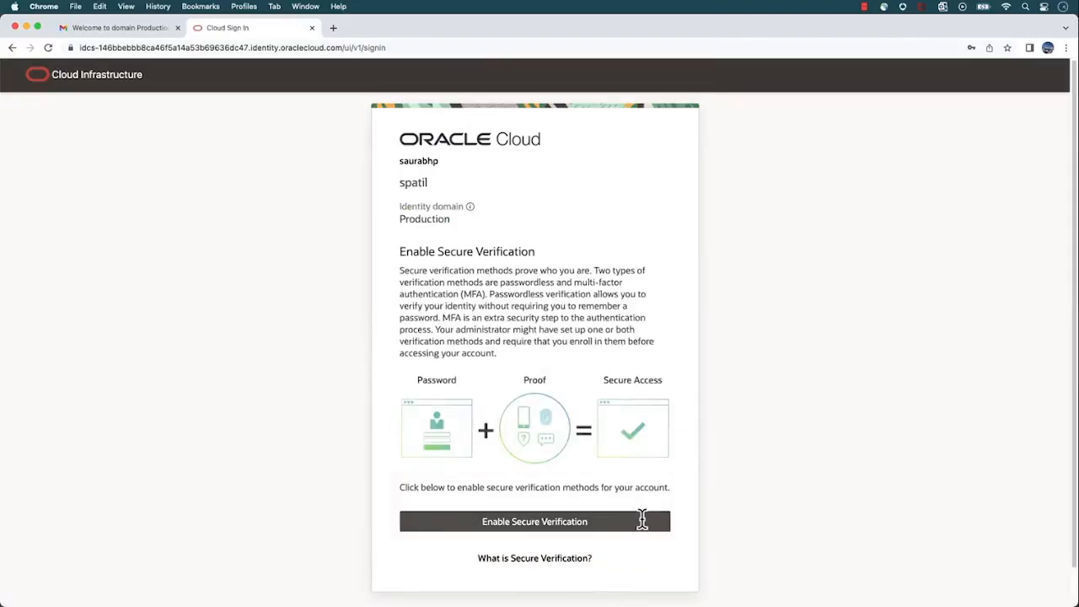
Enable secure verification for the new user, enrolling a phone with the Mobile App method
{"action": "left_click", "coordinate": [571, 523]}
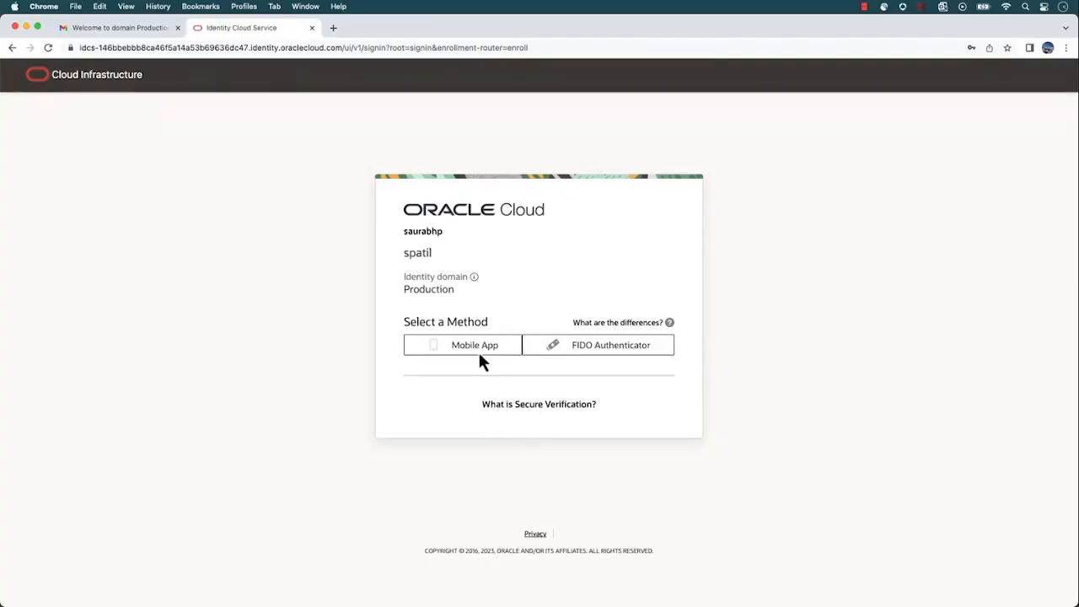
{"action": "left_click", "coordinate": [479, 352]}
{"action": "scroll", "coordinate": [566, 464], "scroll_direction": "down", "scroll_amount": 3}
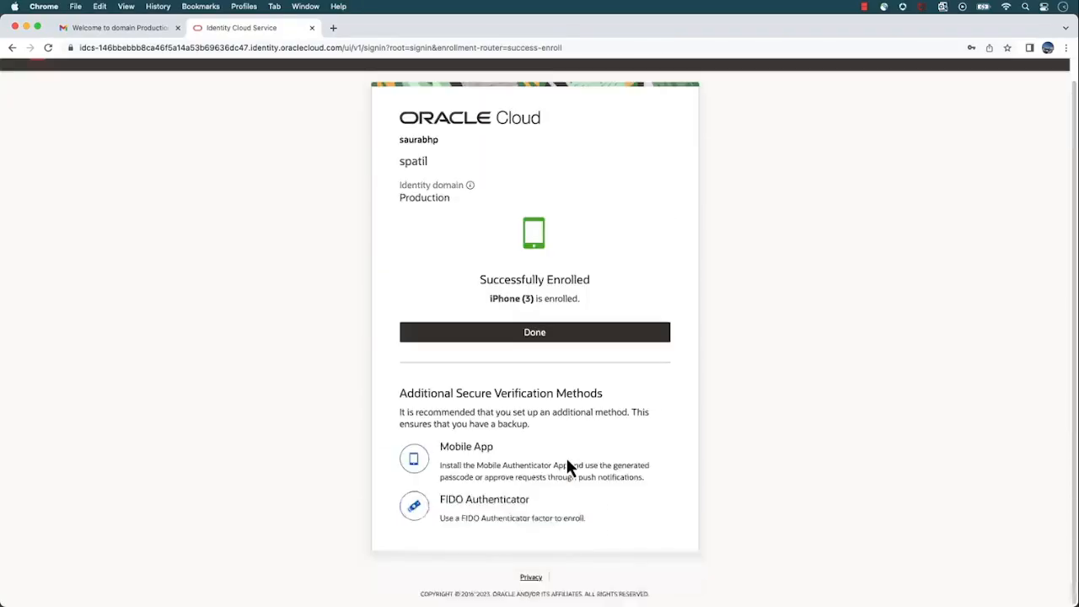
Finish the phone enrollment and open the signed-in user's profile page
{"action": "left_click", "coordinate": [548, 336]}
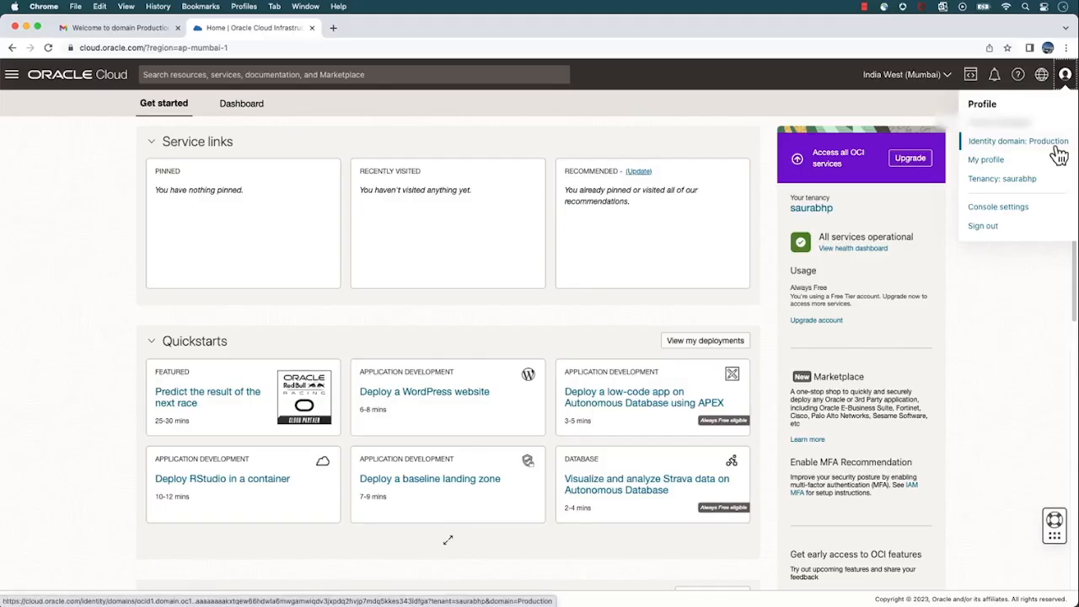
{"action": "left_click", "coordinate": [998, 160]}
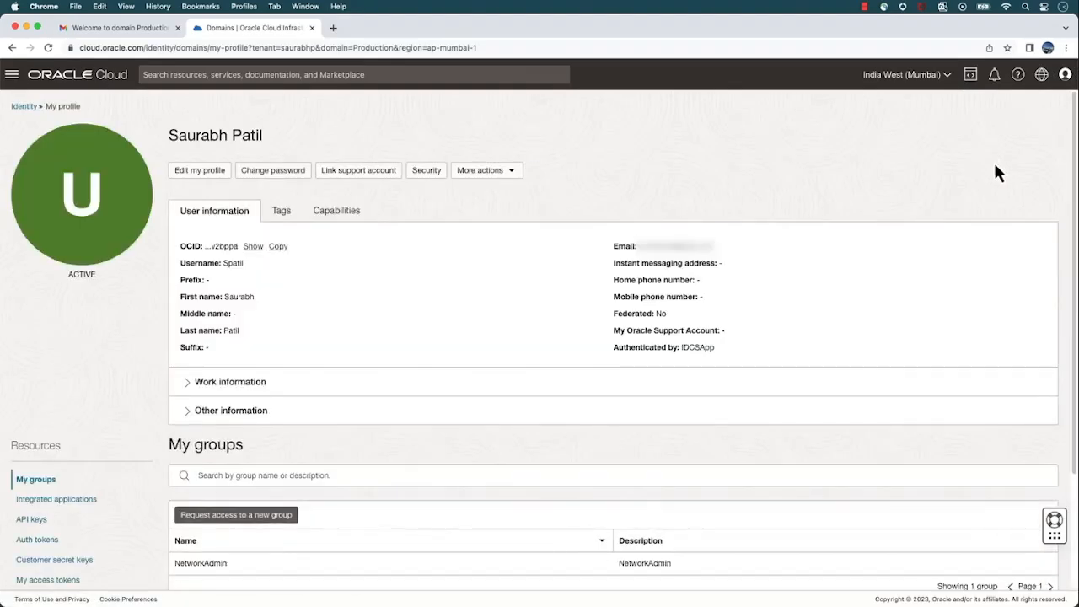
Examine the profile's editing, password change, support account linking and security options, including account recovery and 2-step verification
{"action": "left_click", "coordinate": [195, 178]}
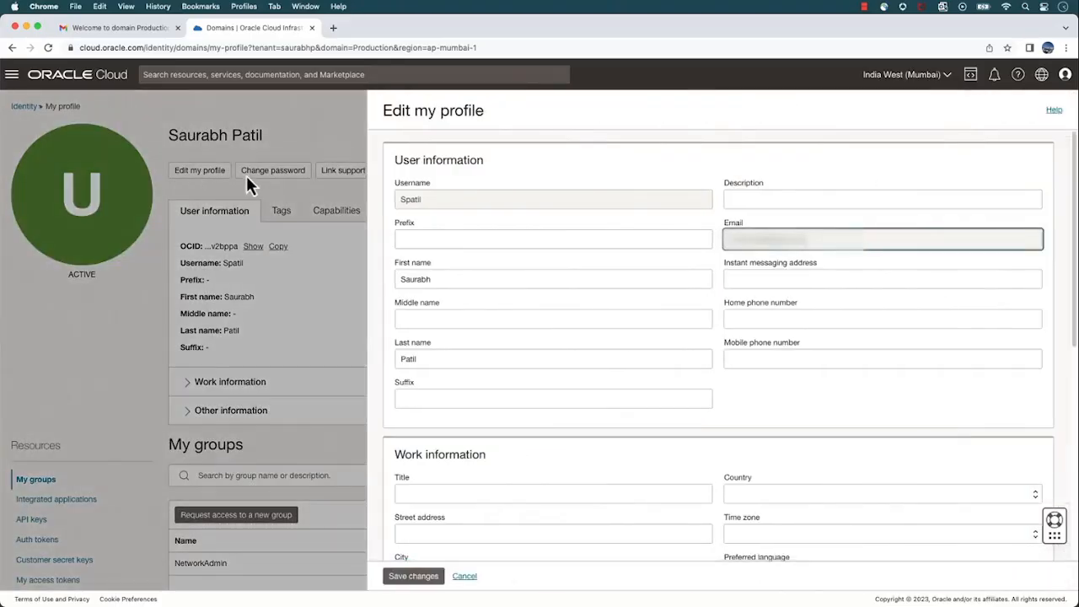
{"action": "left_click", "coordinate": [250, 174]}
{"action": "left_click", "coordinate": [253, 174]}
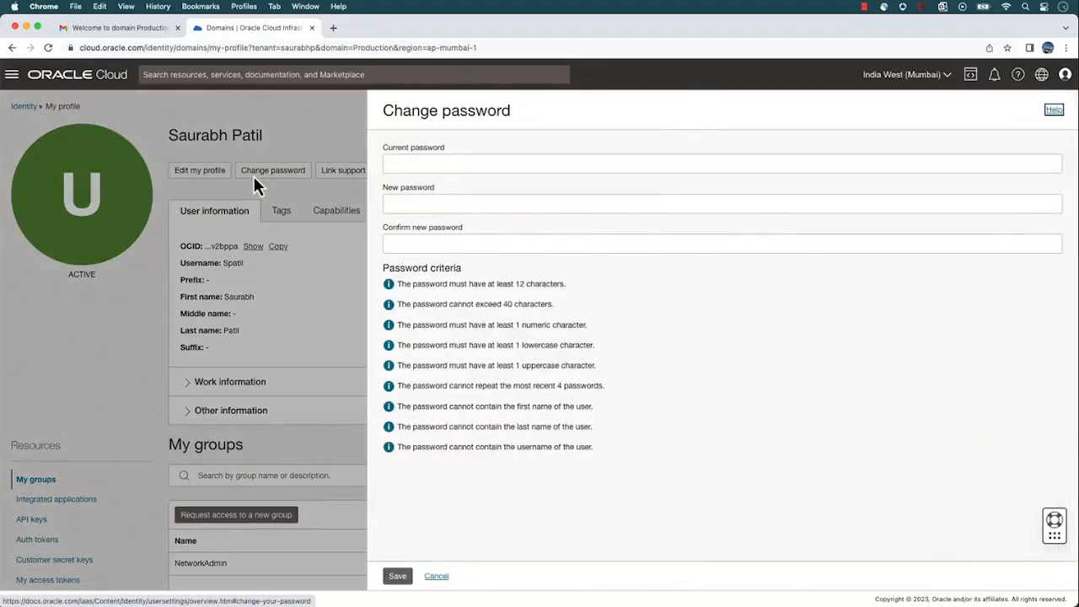
{"action": "left_click", "coordinate": [253, 174]}
{"action": "left_click", "coordinate": [358, 172]}
{"action": "left_click", "coordinate": [426, 171]}
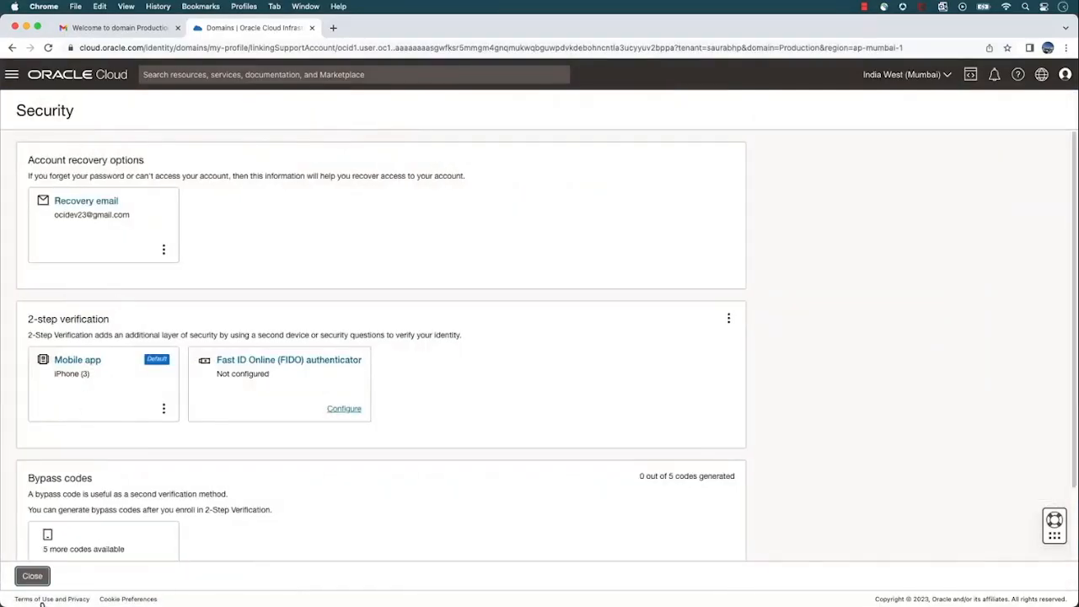
{"action": "left_click", "coordinate": [32, 580]}
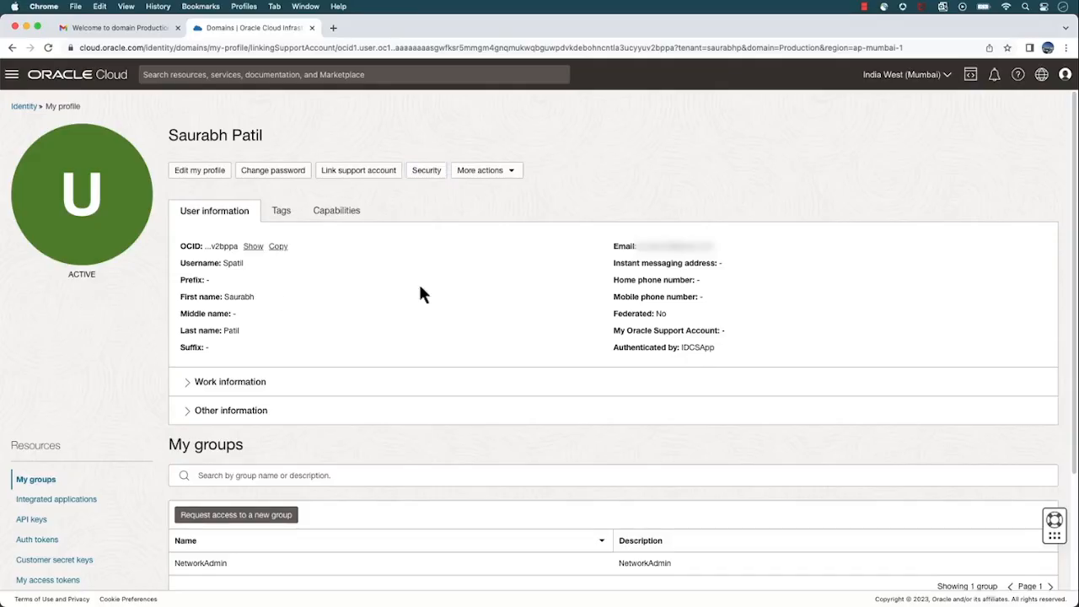
Sign the new user out of Oracle Cloud
{"action": "left_click", "coordinate": [1065, 74]}
{"action": "left_click", "coordinate": [1016, 224]}
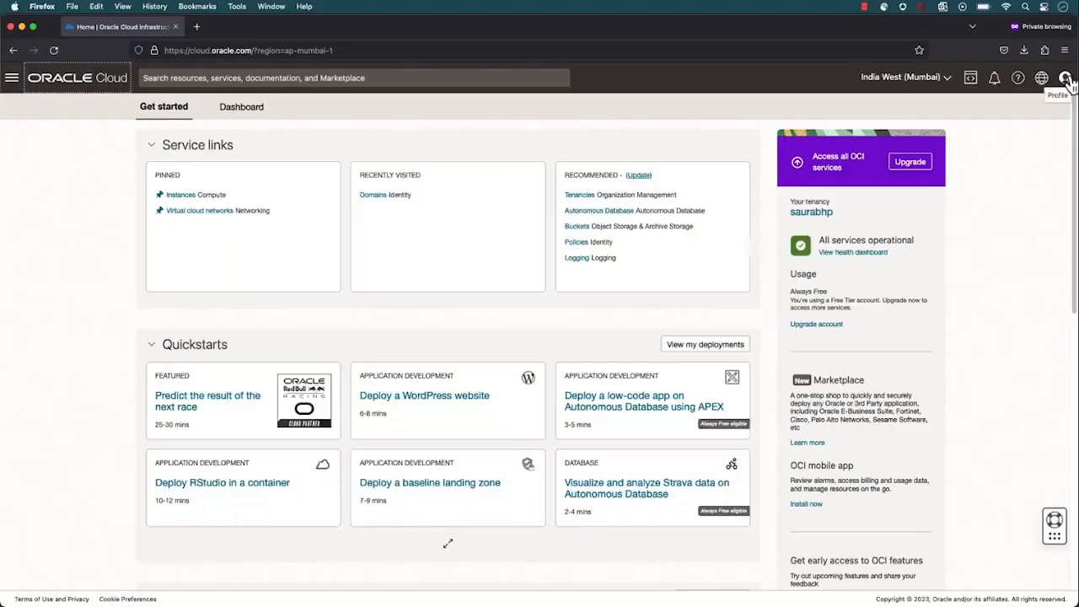
Switch to the administrator session in Firefox and open the Users list of the Production identity domain
{"action": "left_click", "coordinate": [1065, 77]}
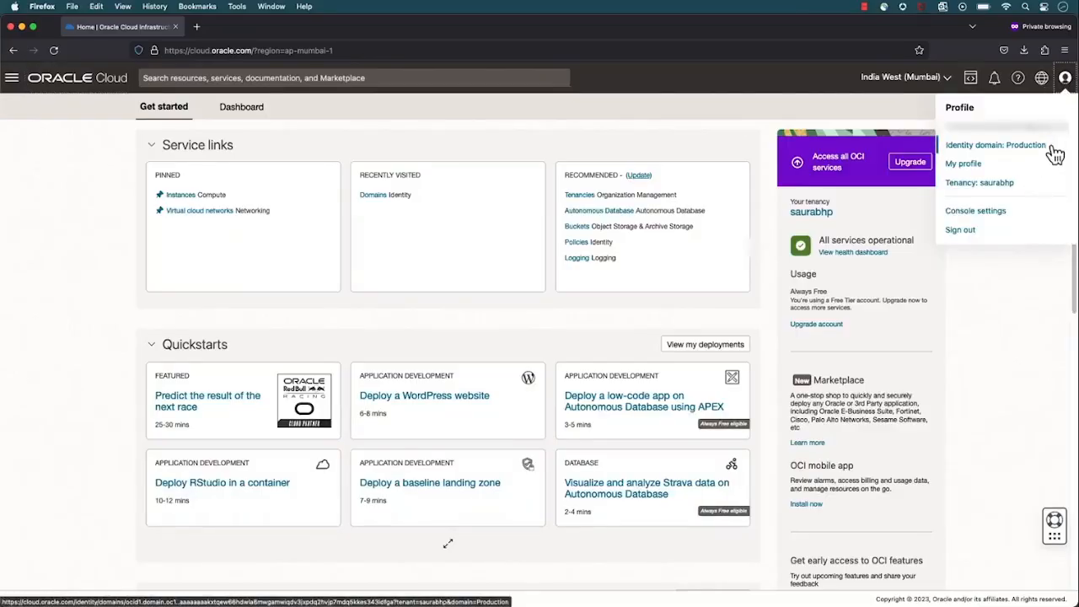
{"action": "left_click", "coordinate": [12, 78]}
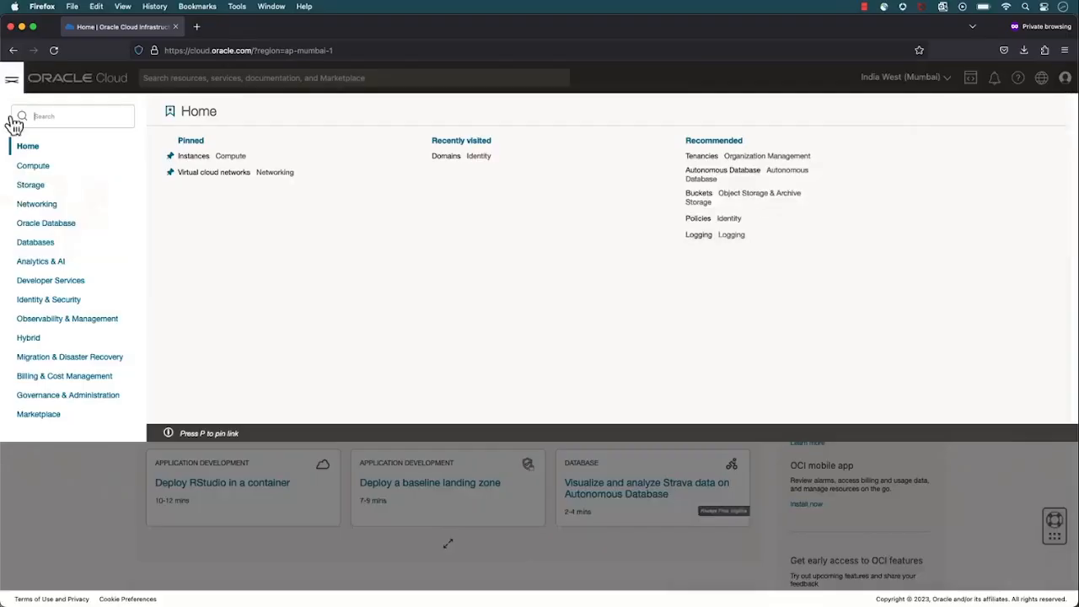
{"action": "left_click", "coordinate": [66, 301]}
{"action": "left_click", "coordinate": [193, 173]}
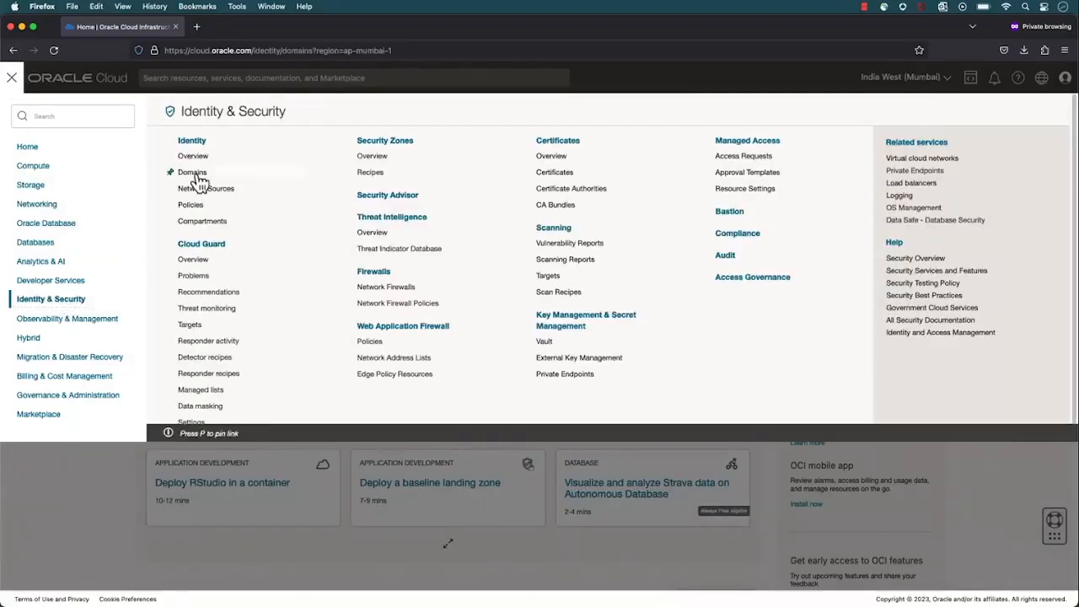
{"action": "left_click", "coordinate": [197, 233]}
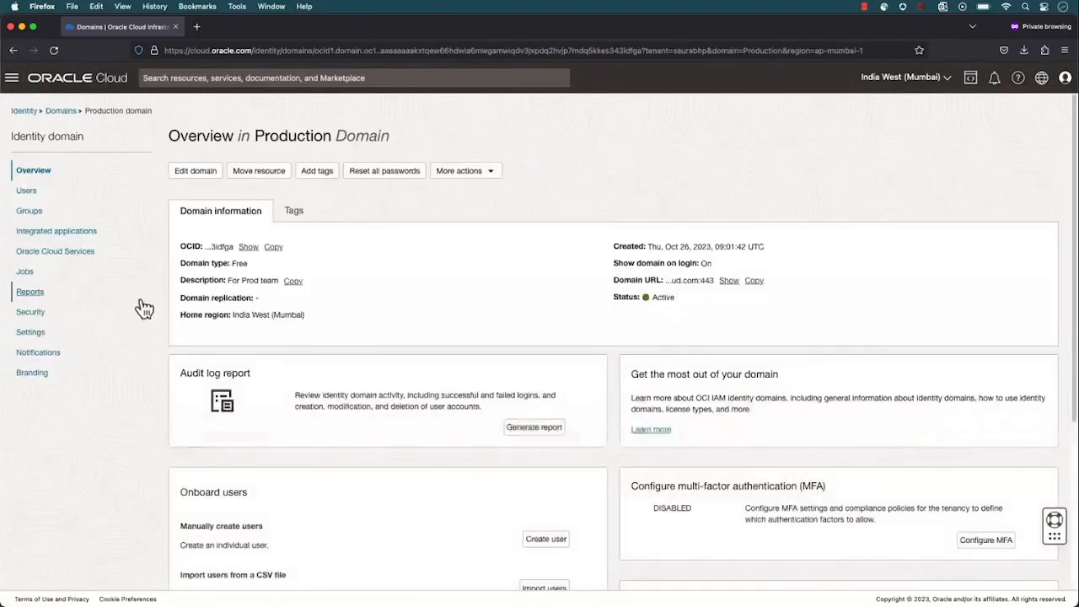
{"action": "left_click", "coordinate": [28, 199]}
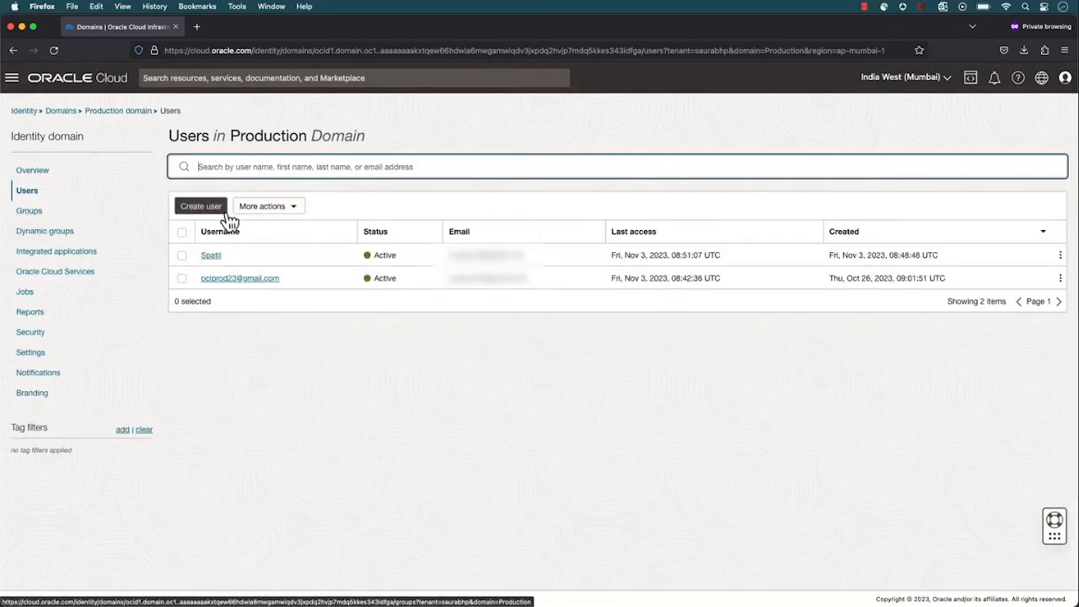
Start a user import for the Production domain and download the sample CSV files
{"action": "left_click", "coordinate": [256, 216]}
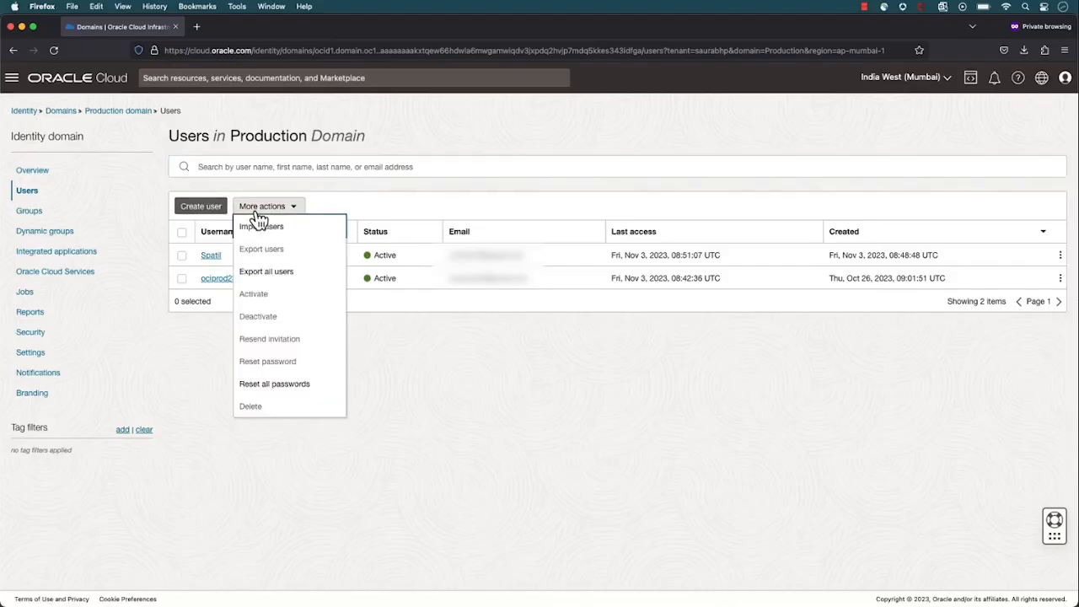
{"action": "left_click", "coordinate": [307, 239]}
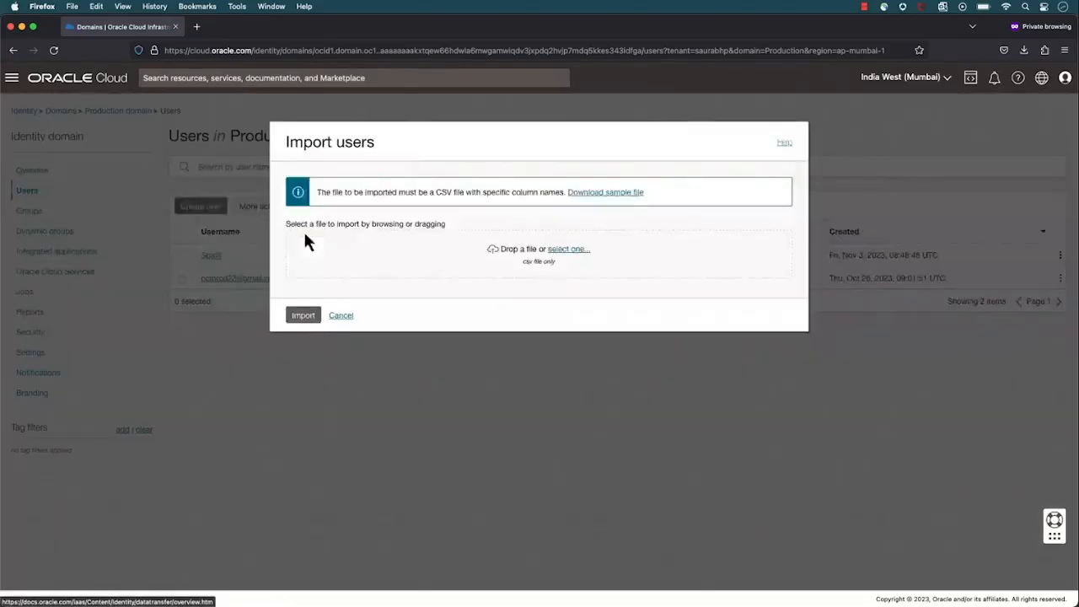
{"action": "left_click", "coordinate": [610, 199]}
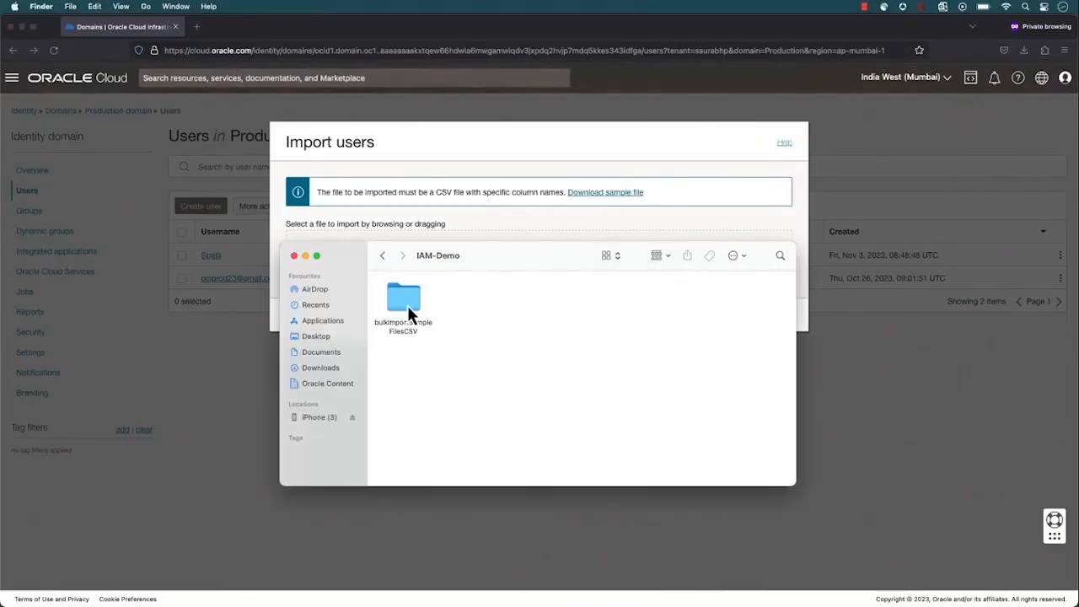
Open Users.csv from the bulkImportSampleFilesCSV folder, delete the sample user rows 2 to 5 and close it without saving
{"action": "double_click", "coordinate": [405, 302]}
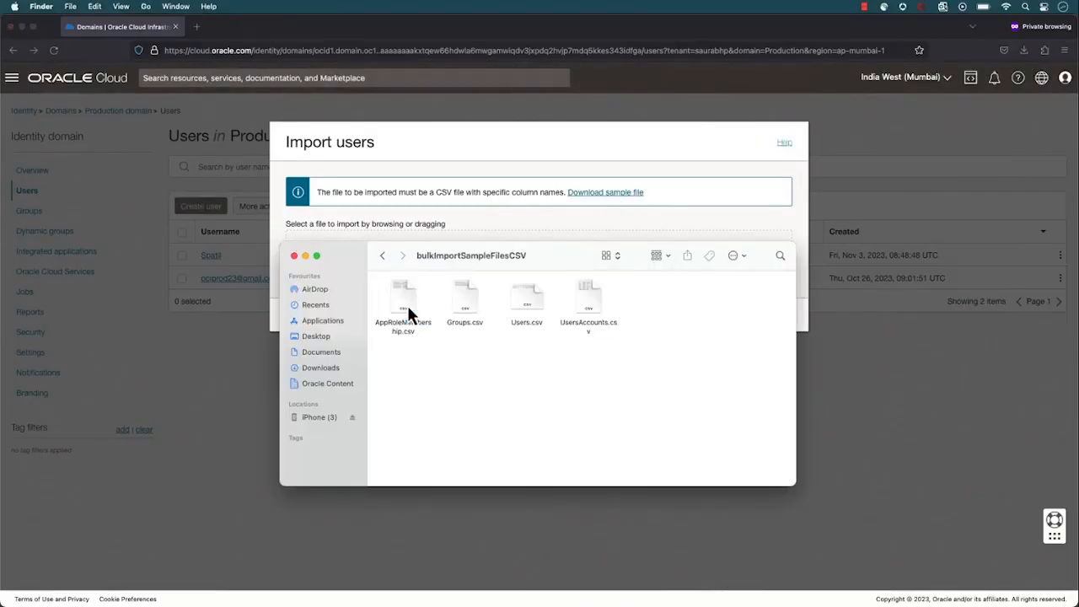
{"action": "double_click", "coordinate": [523, 294]}
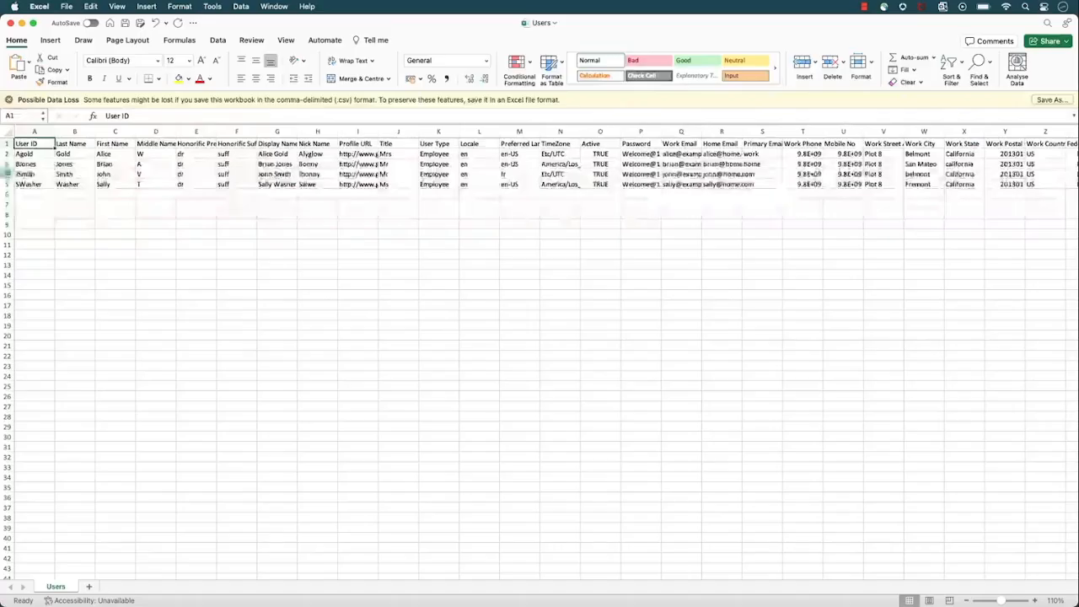
{"action": "left_click_drag", "start_coordinate": [7, 153], "coordinate": [7, 184]}
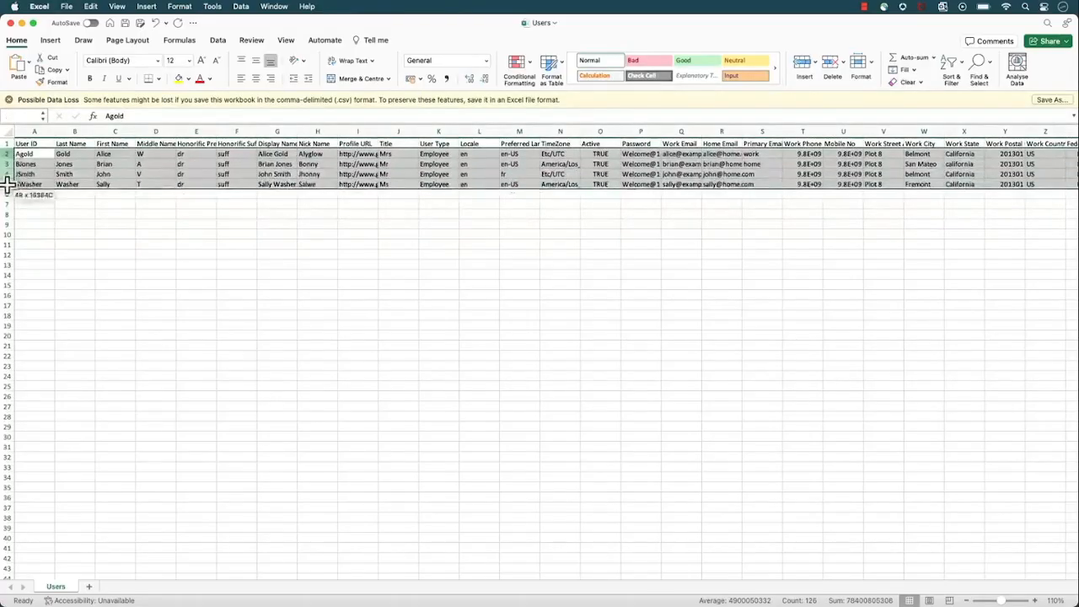
{"action": "right_click", "coordinate": [6, 174]}
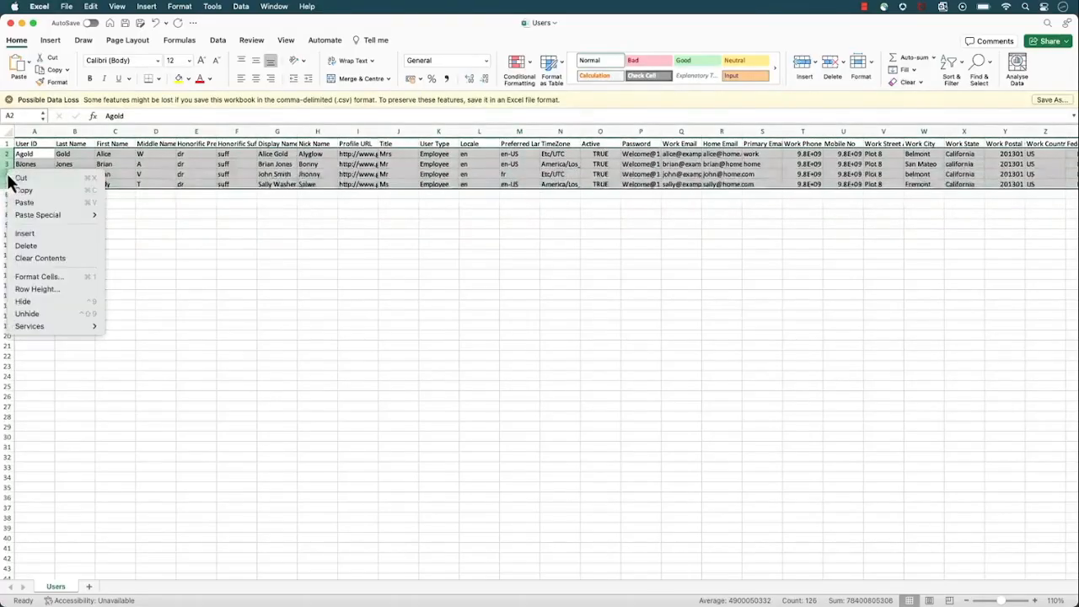
{"action": "left_click", "coordinate": [38, 246]}
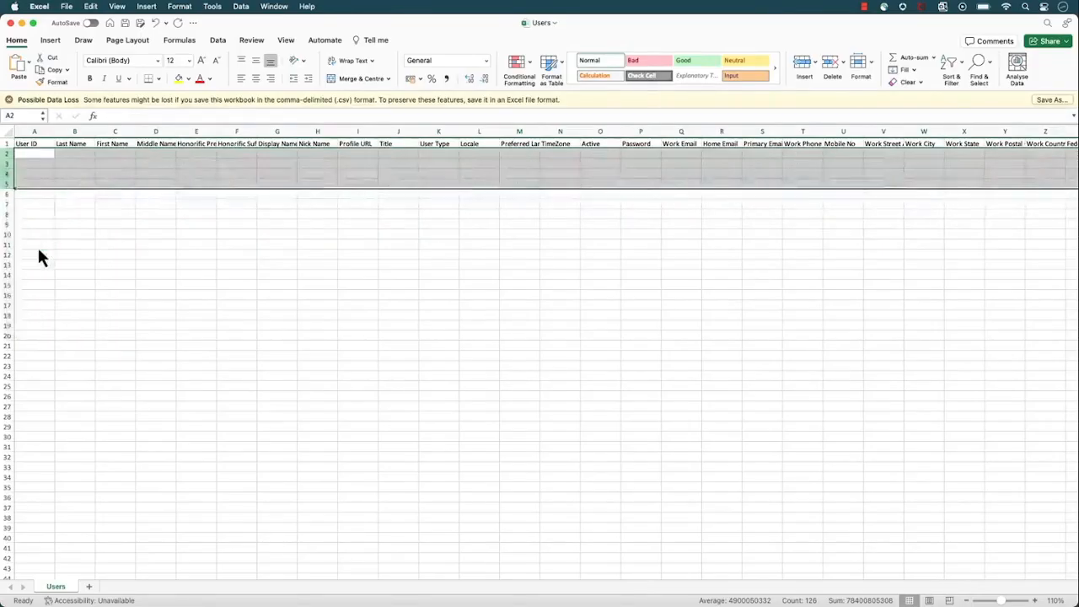
{"action": "left_click", "coordinate": [117, 241]}
{"action": "left_click", "coordinate": [10, 23]}
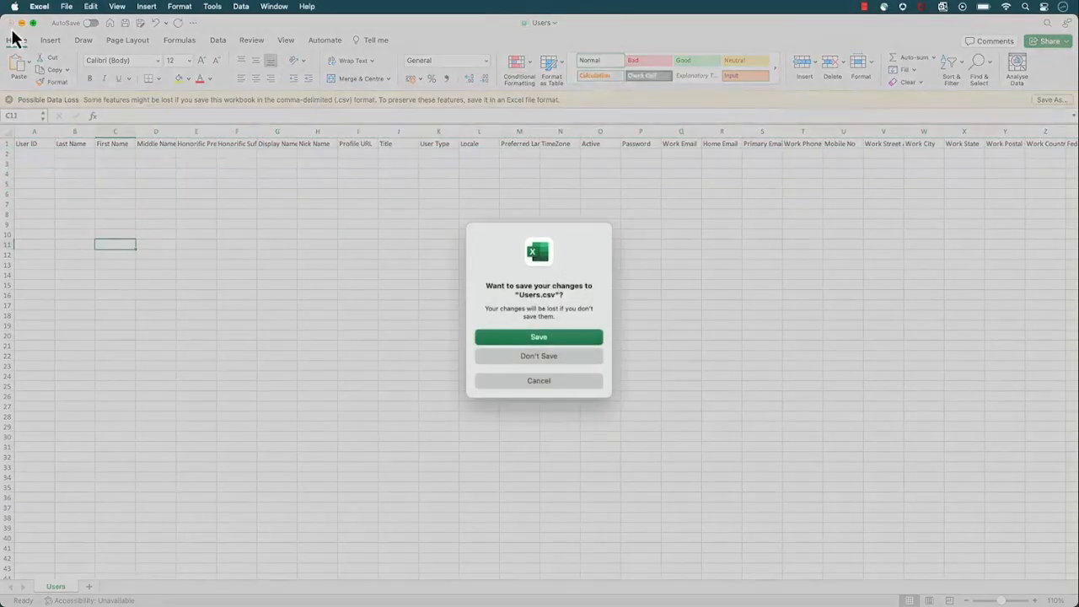
{"action": "left_click", "coordinate": [540, 357]}
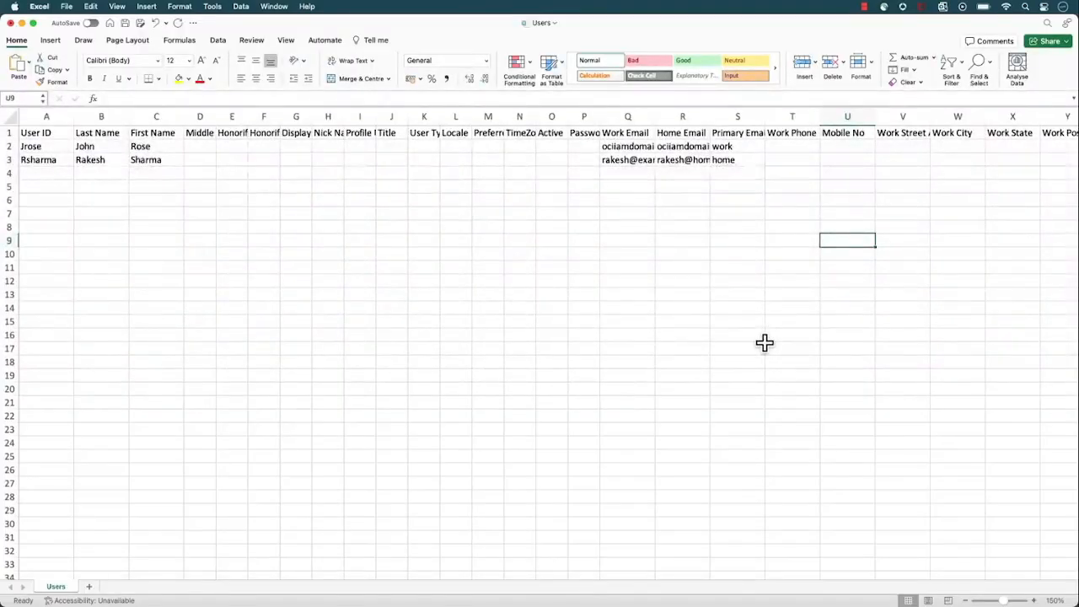
Examine the User ID, name, Work Email, Home Email and Primary Email Type columns in the filled-in Users.csv, and close it
{"action": "left_click", "coordinate": [54, 132]}
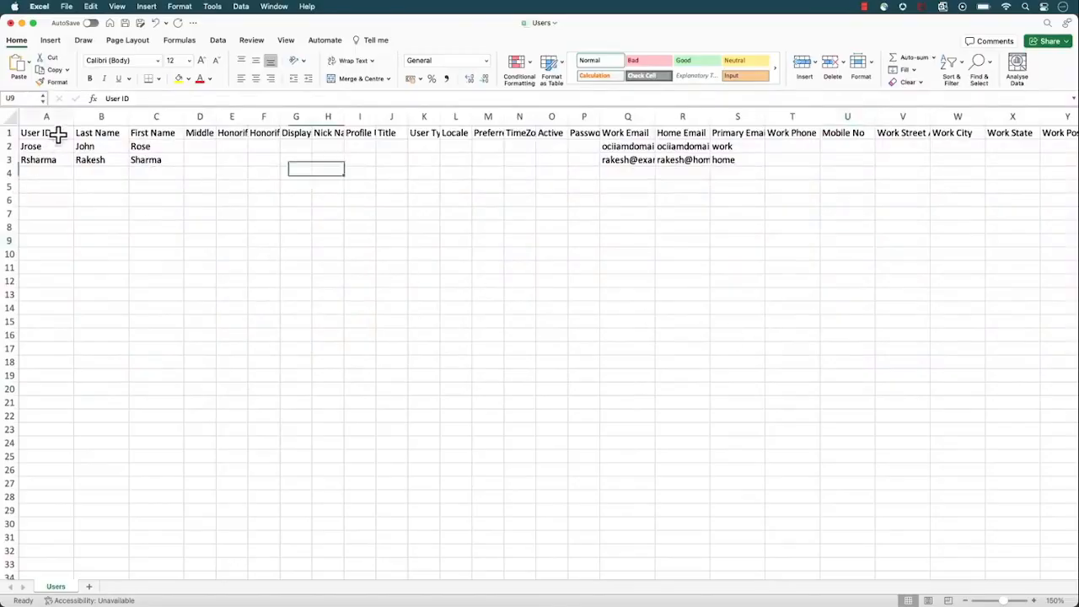
{"action": "left_click", "coordinate": [93, 132]}
{"action": "left_click", "coordinate": [150, 133]}
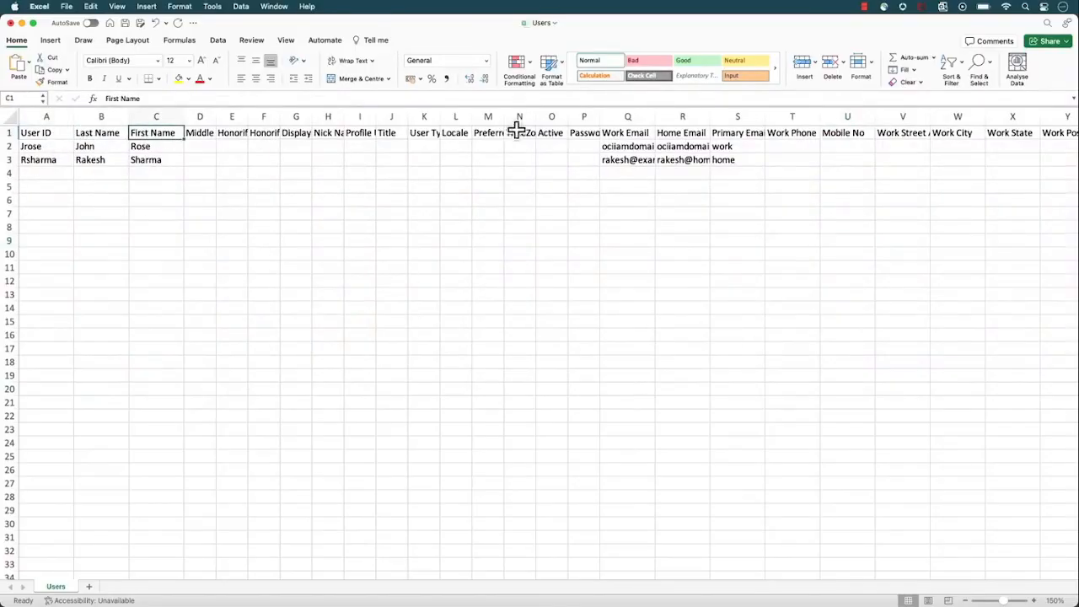
{"action": "left_click", "coordinate": [624, 133]}
{"action": "left_click", "coordinate": [679, 132]}
{"action": "left_click", "coordinate": [745, 132]}
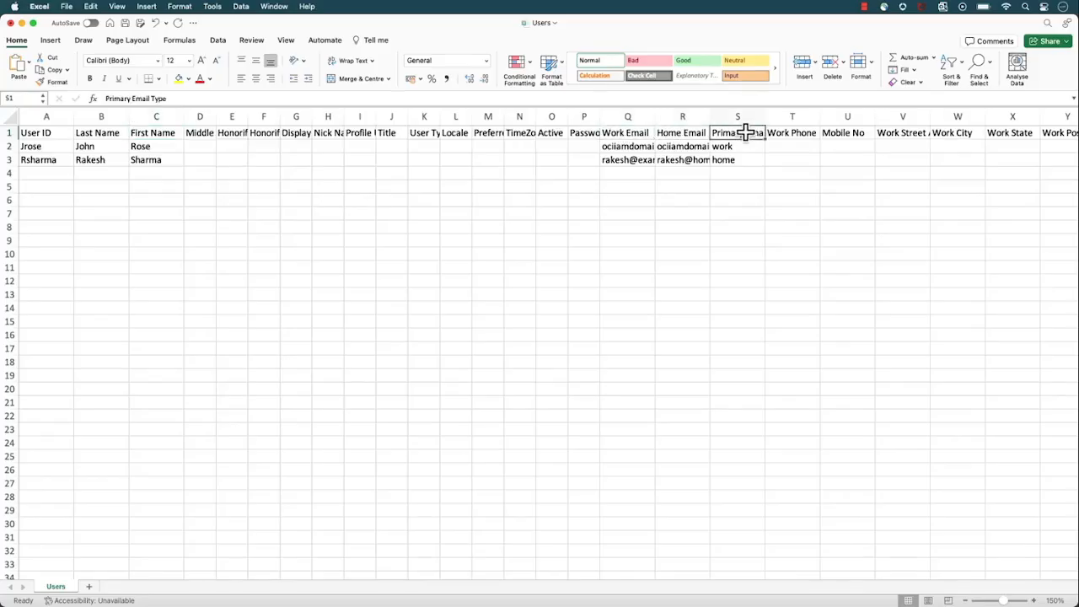
{"action": "left_click", "coordinate": [754, 115]}
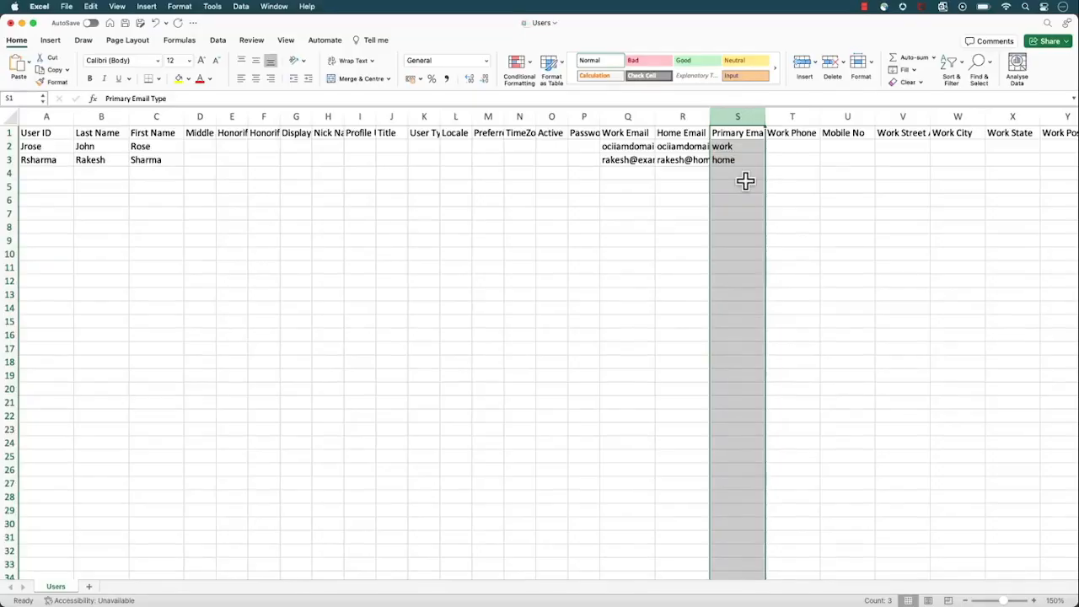
{"action": "left_click", "coordinate": [10, 23]}
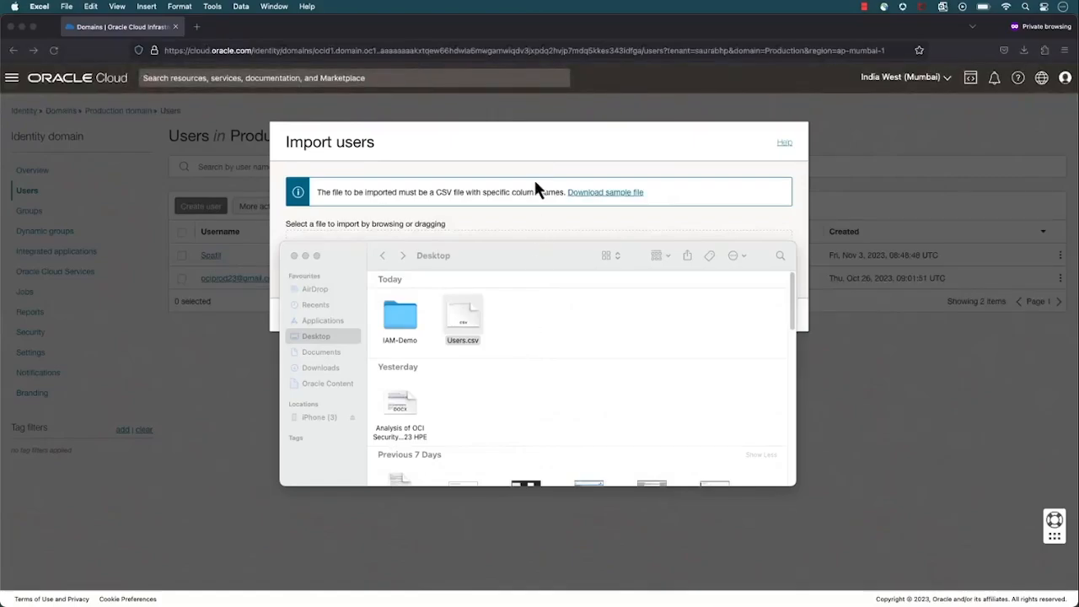
{"action": "key", "text": "Escape"}
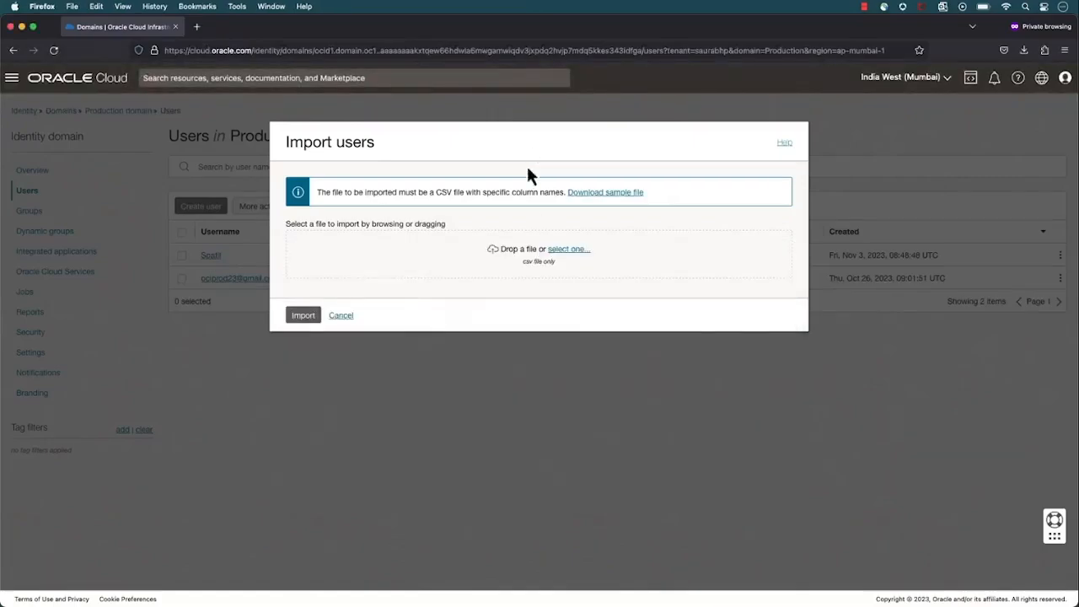
Select Users.csv from the Desktop and import its users into the Production domain
{"action": "left_click", "coordinate": [567, 250]}
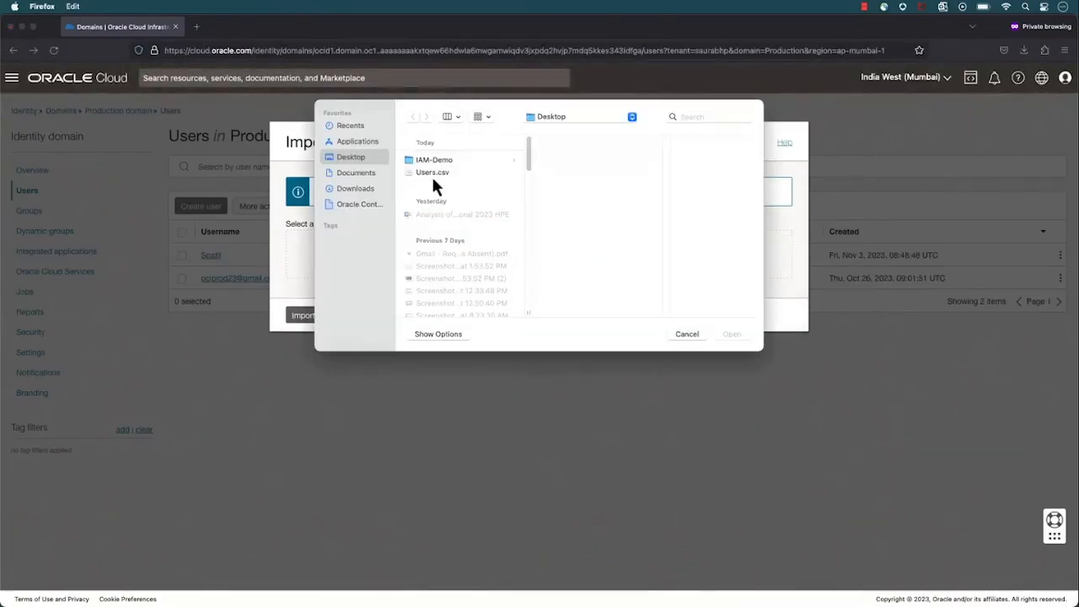
{"action": "double_click", "coordinate": [433, 173]}
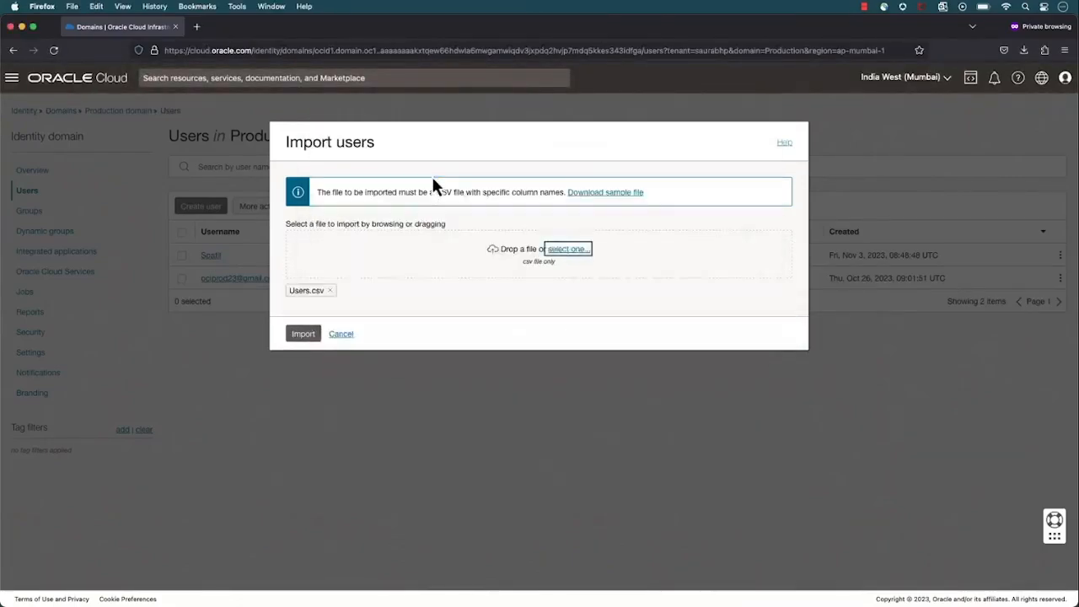
{"action": "left_click", "coordinate": [302, 341]}
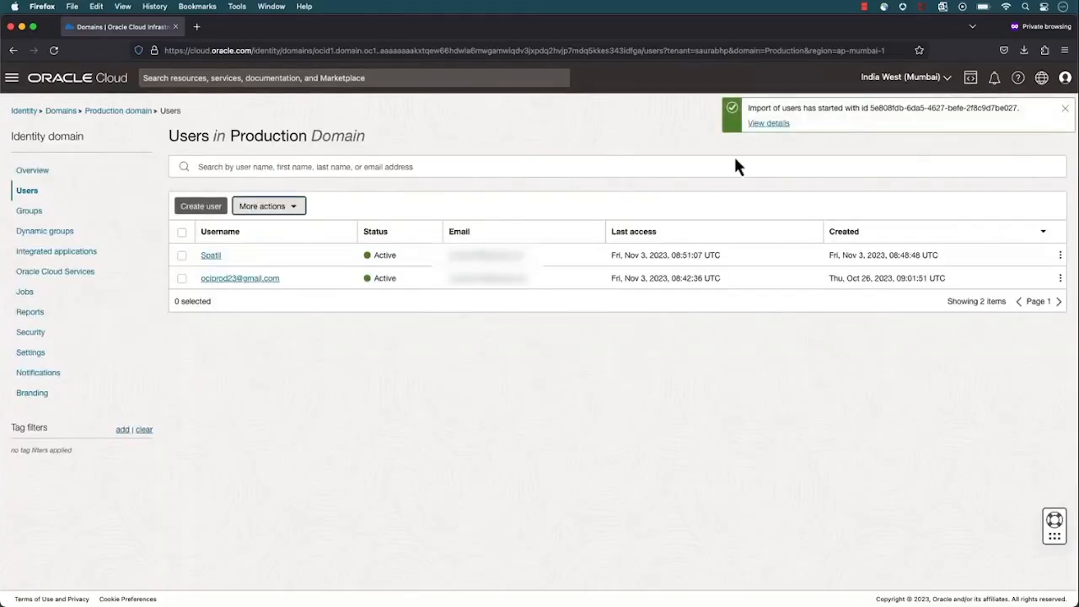
Check the user import job's details and the Production domain's updated Users list
{"action": "left_click", "coordinate": [765, 124]}
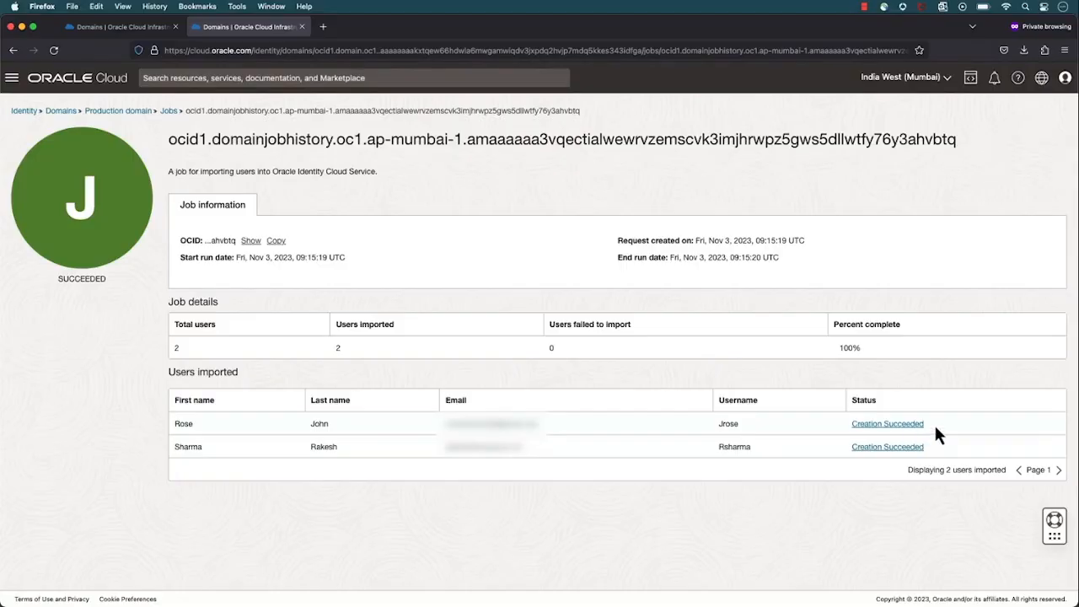
{"action": "left_click", "coordinate": [136, 111]}
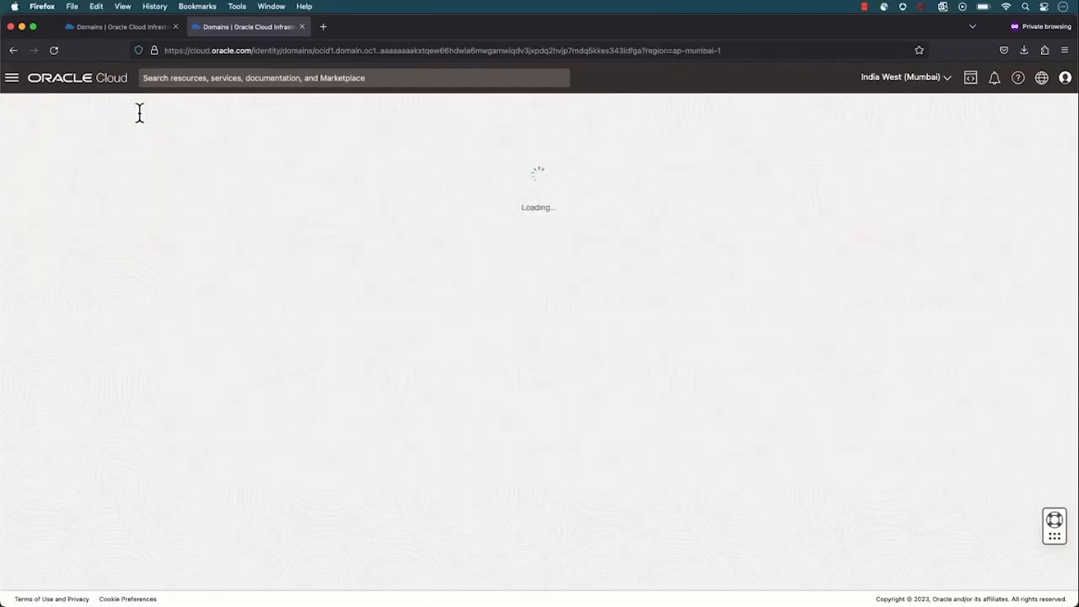
{"action": "left_click", "coordinate": [25, 194]}
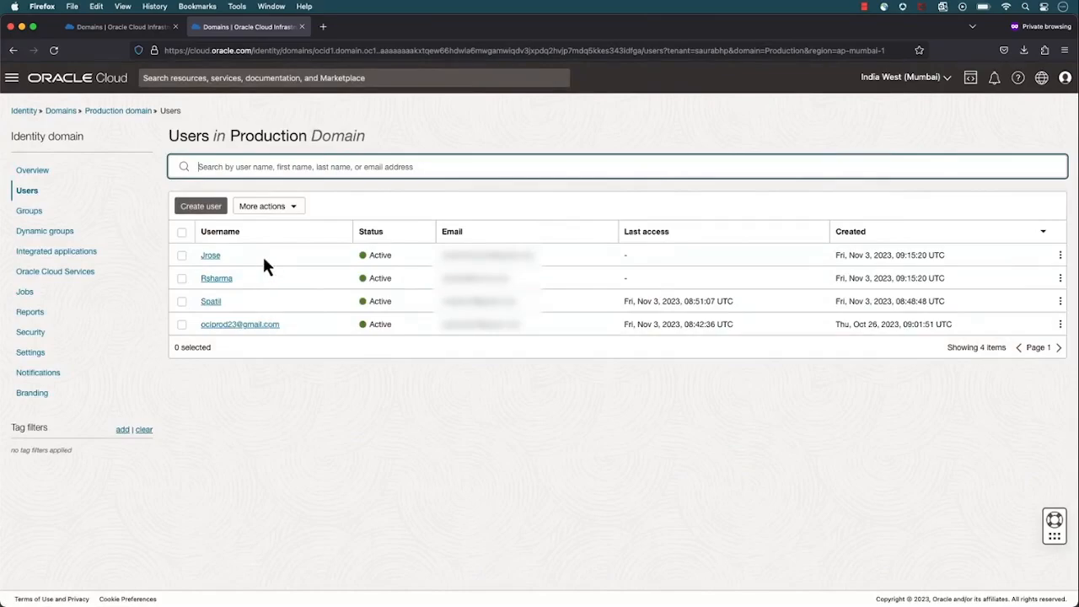
Open the Production domain's NetworkAdmin group and assign the imported user in the last row of the available users to it
{"action": "left_click", "coordinate": [31, 213]}
{"action": "left_click", "coordinate": [221, 280]}
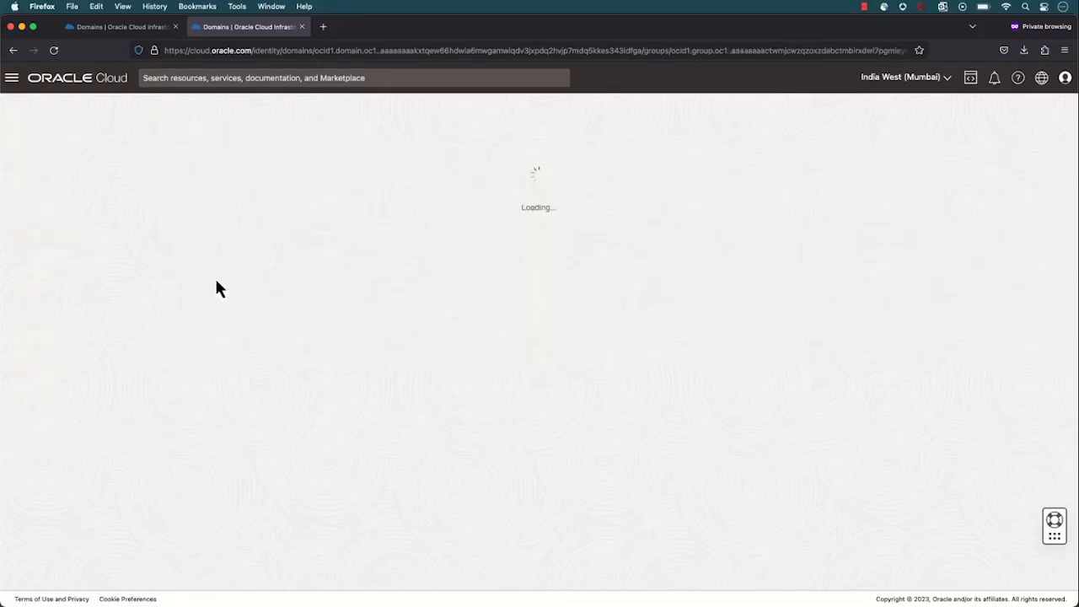
{"action": "left_click", "coordinate": [211, 390]}
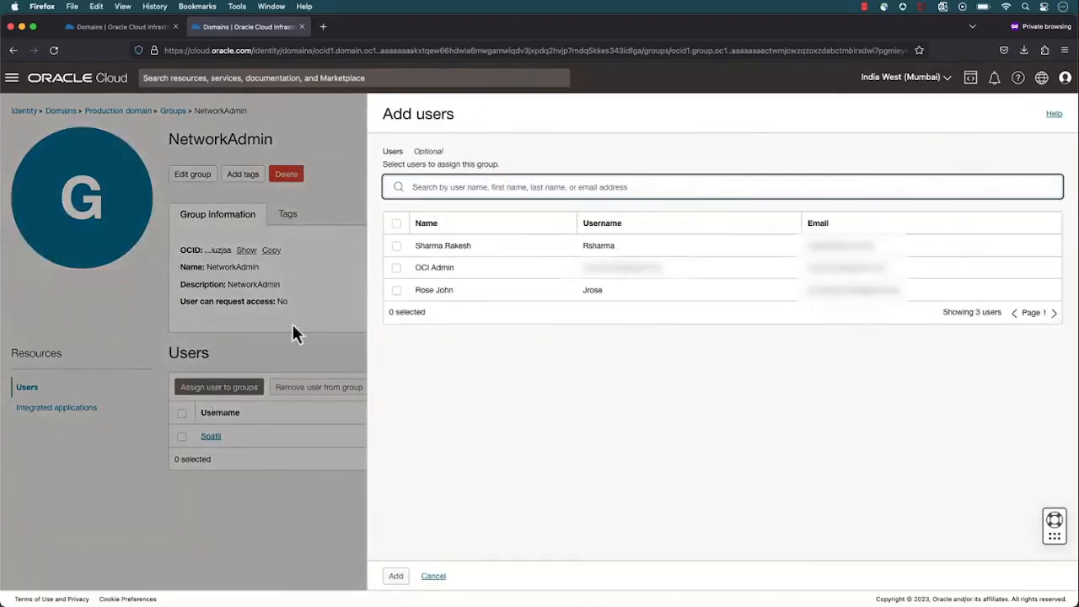
{"action": "left_click", "coordinate": [396, 290]}
{"action": "left_click", "coordinate": [396, 575]}
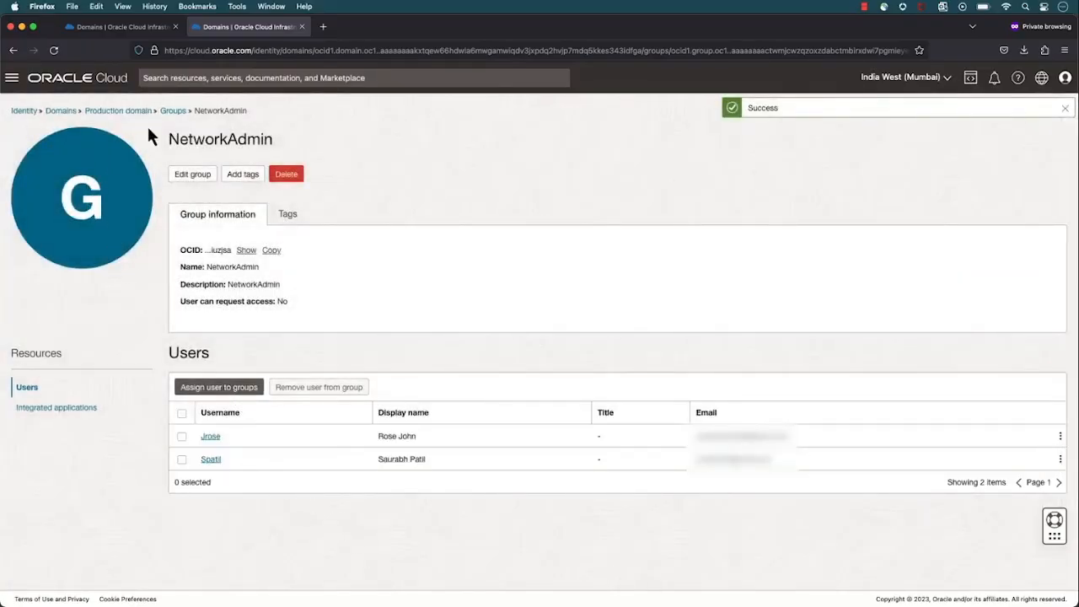
Open the VaultAdmin group and assign the other imported user, in the second row of the available users, to it
{"action": "left_click", "coordinate": [172, 110]}
{"action": "left_click", "coordinate": [224, 256]}
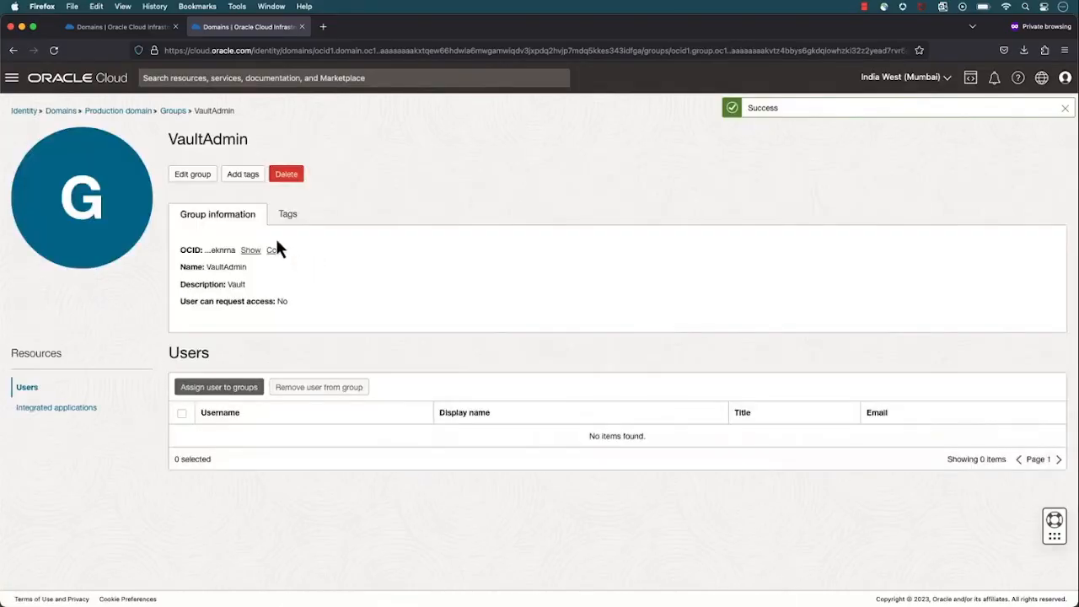
{"action": "left_click", "coordinate": [218, 387]}
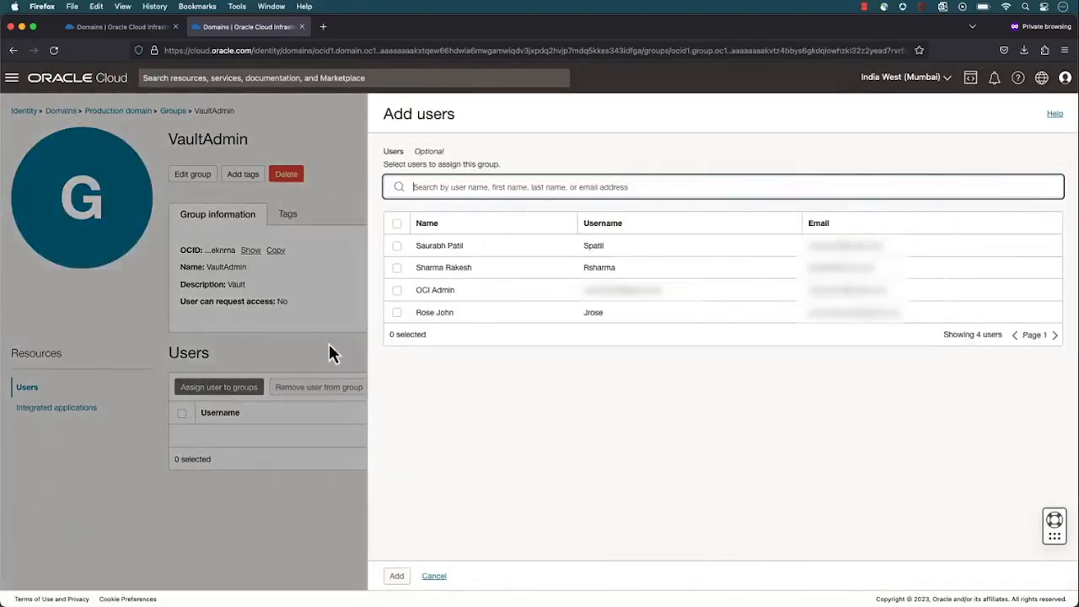
{"action": "left_click", "coordinate": [396, 269]}
{"action": "left_click", "coordinate": [396, 576]}
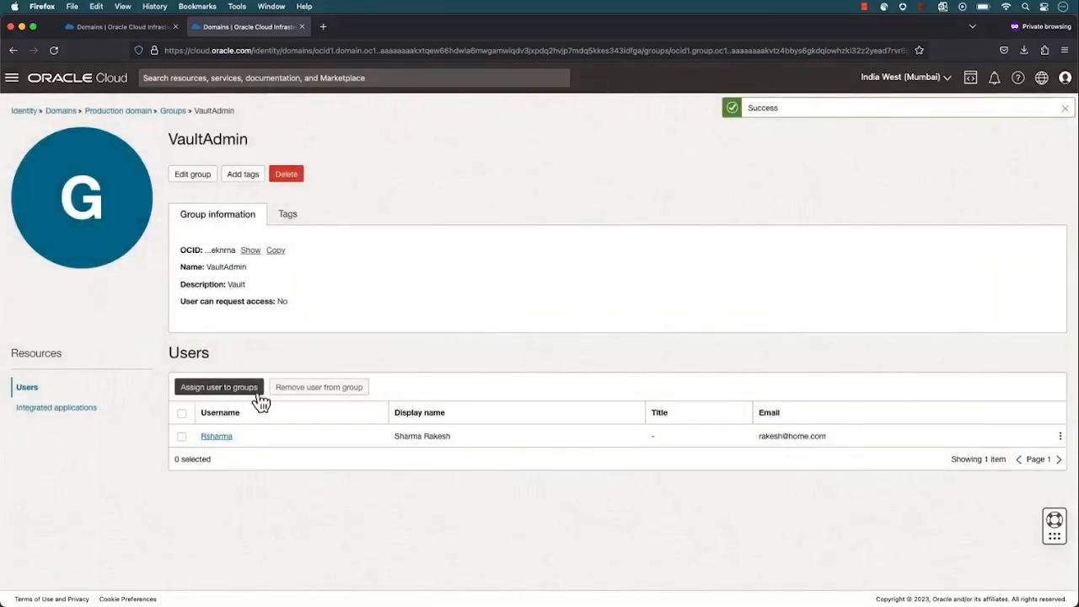
Return to the Production domain from the VaultAdmin group and view its Users list
{"action": "left_click", "coordinate": [173, 111]}
{"action": "left_click", "coordinate": [145, 111]}
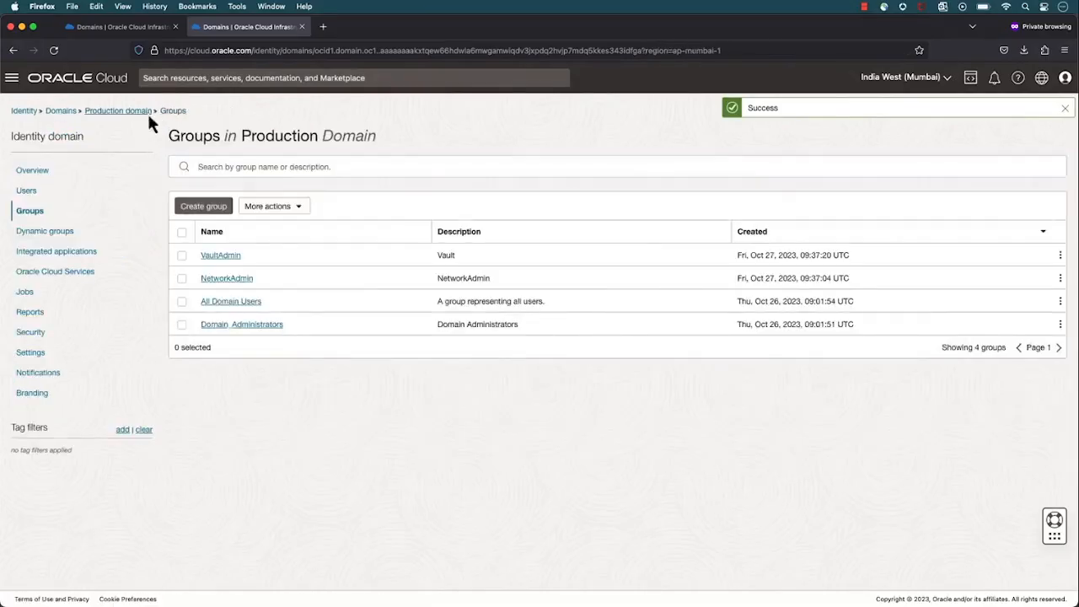
{"action": "left_click", "coordinate": [24, 192]}
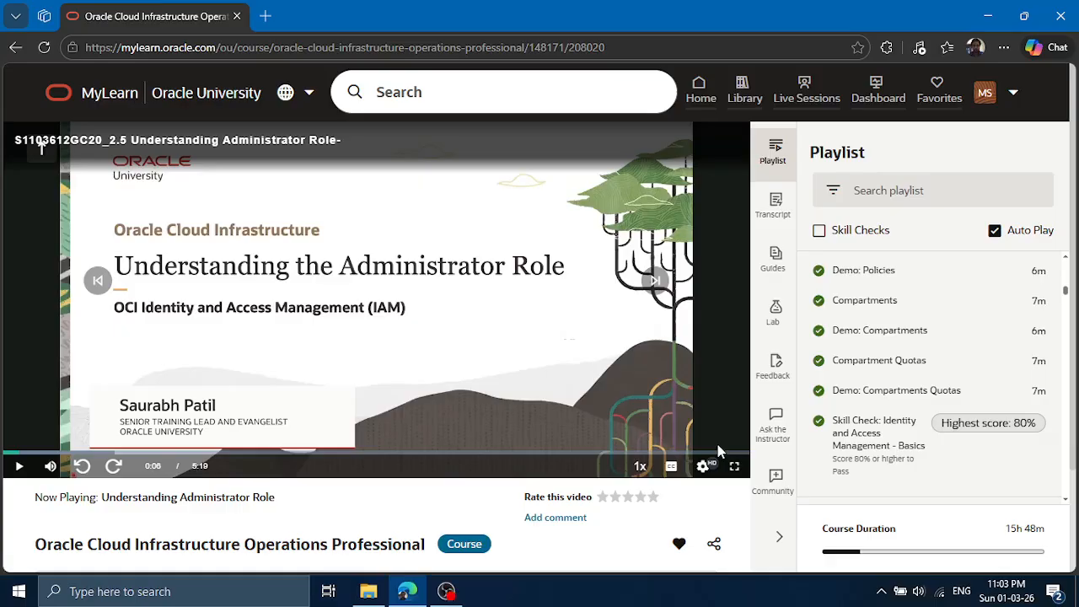
In MyLearn, show the Understanding Administrator Role video full screen and set its playback speed to 1.25x
{"action": "left_click", "coordinate": [734, 469]}
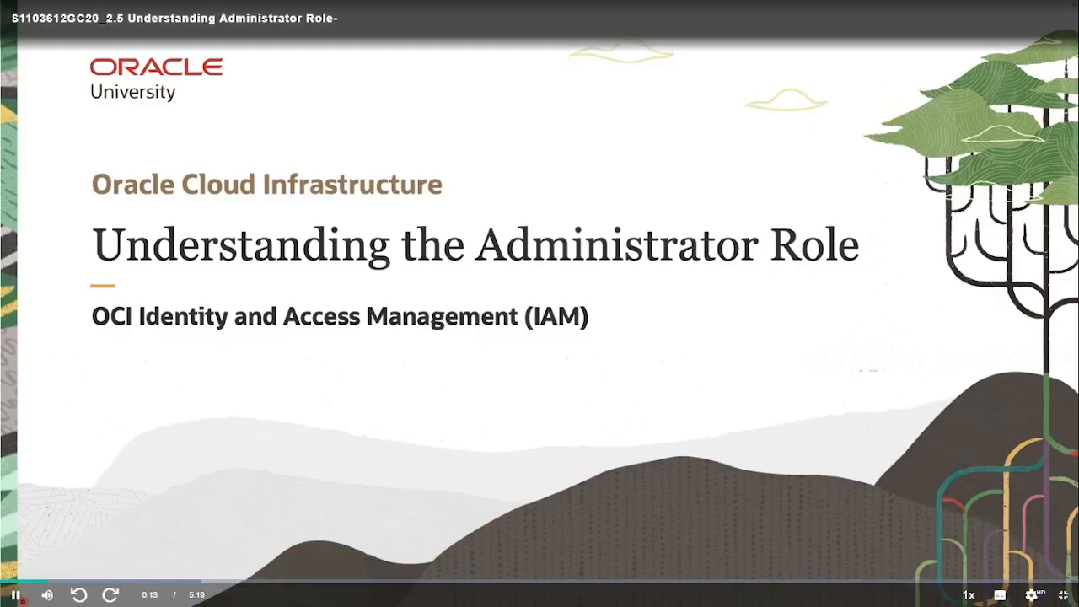
{"action": "left_click", "coordinate": [969, 594]}
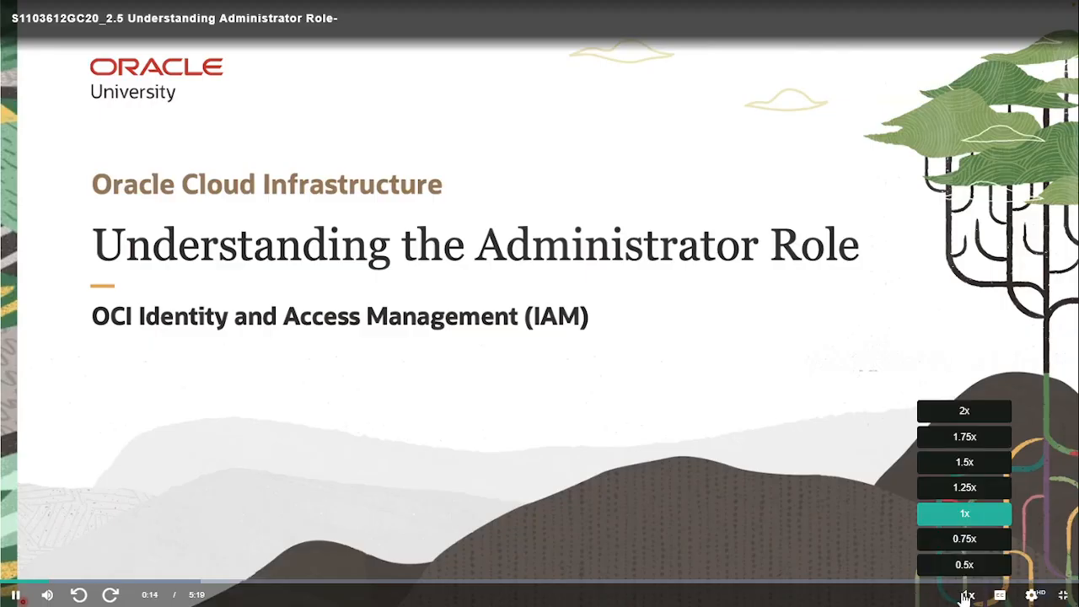
{"action": "left_click", "coordinate": [986, 487]}
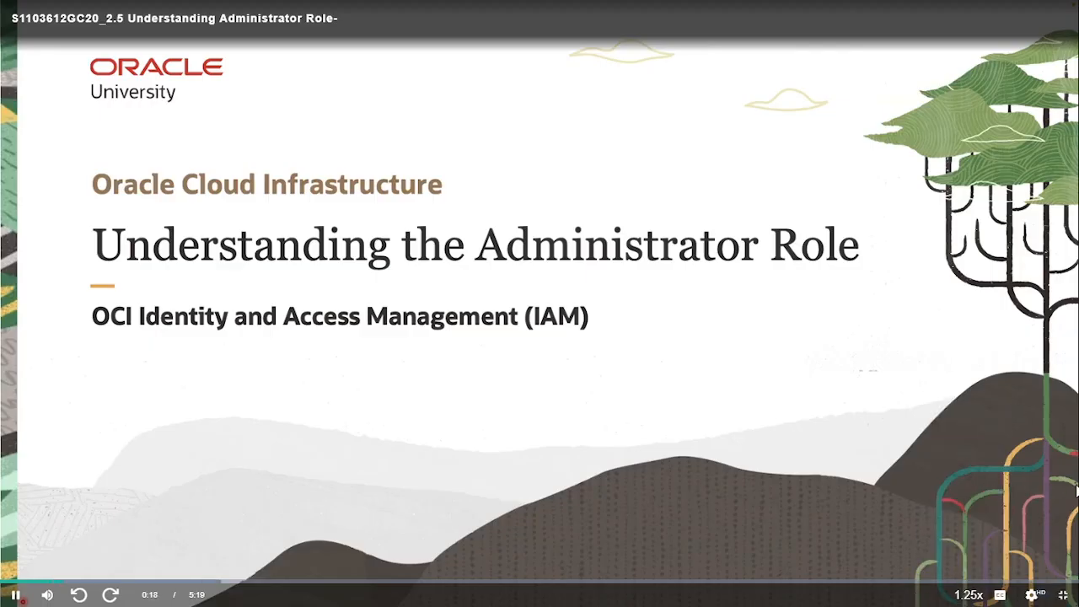
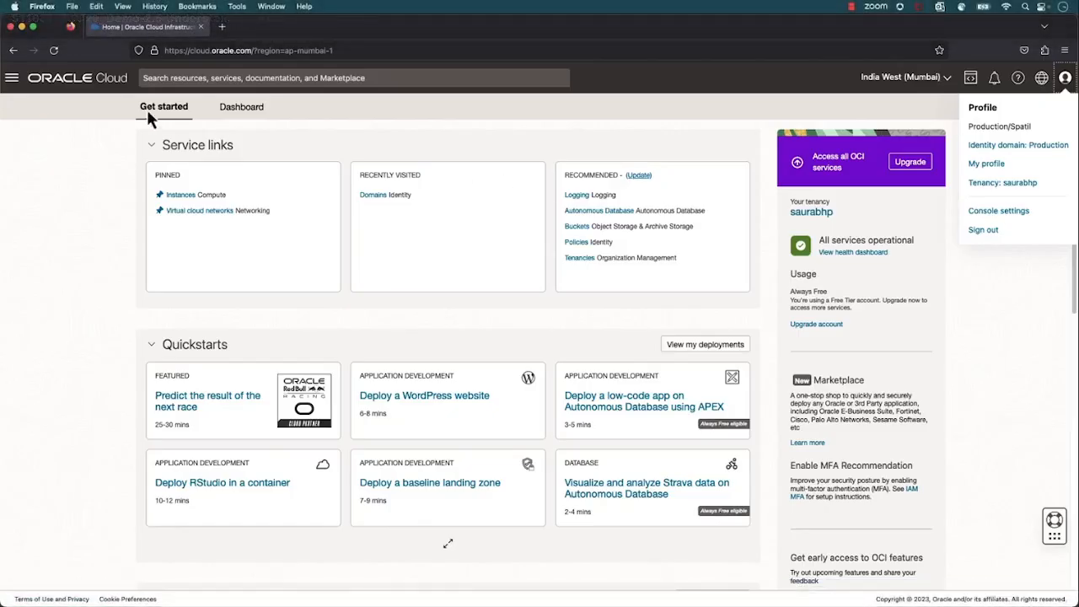
View the Virtual Cloud Networks list under Networking and the Instances list under Compute for the root compartment
{"action": "left_click", "coordinate": [13, 81]}
{"action": "mouse_move", "coordinate": [38, 207]}
{"action": "left_click", "coordinate": [220, 168]}
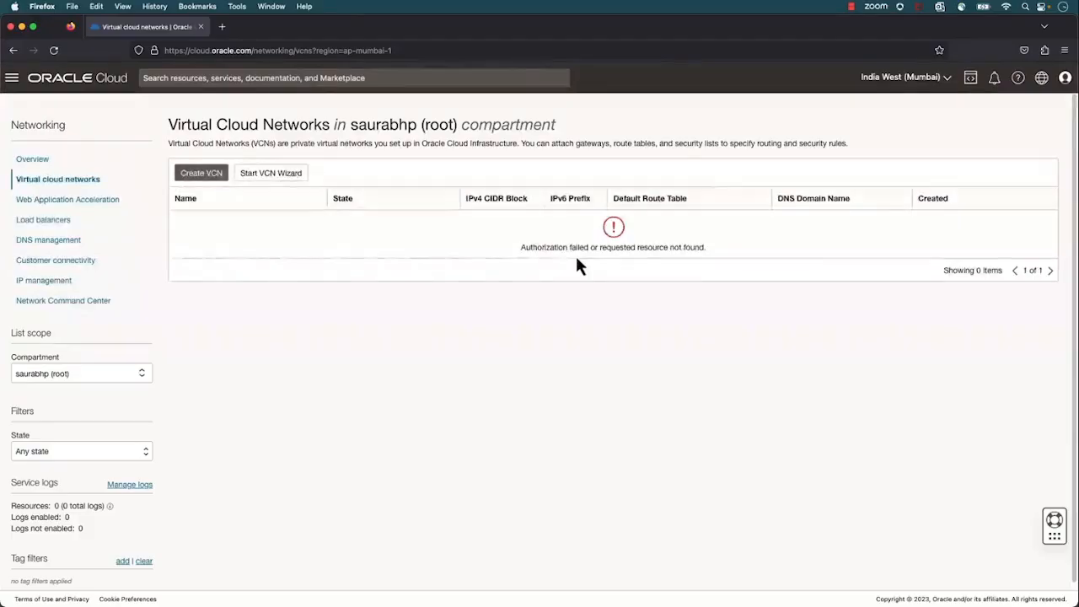
{"action": "left_click", "coordinate": [12, 77]}
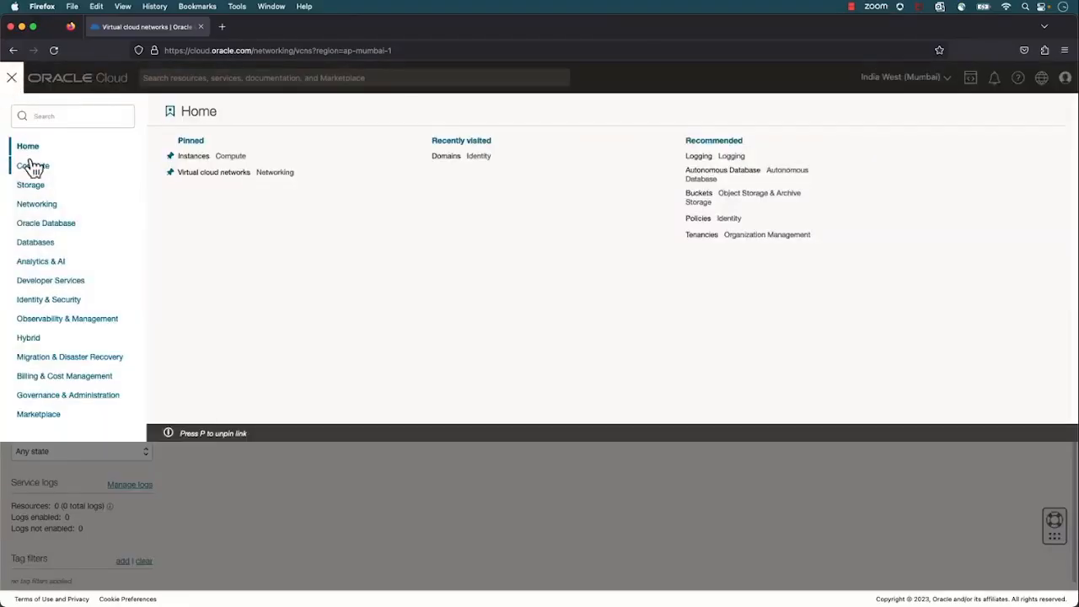
{"action": "left_click", "coordinate": [34, 167]}
{"action": "left_click", "coordinate": [190, 173]}
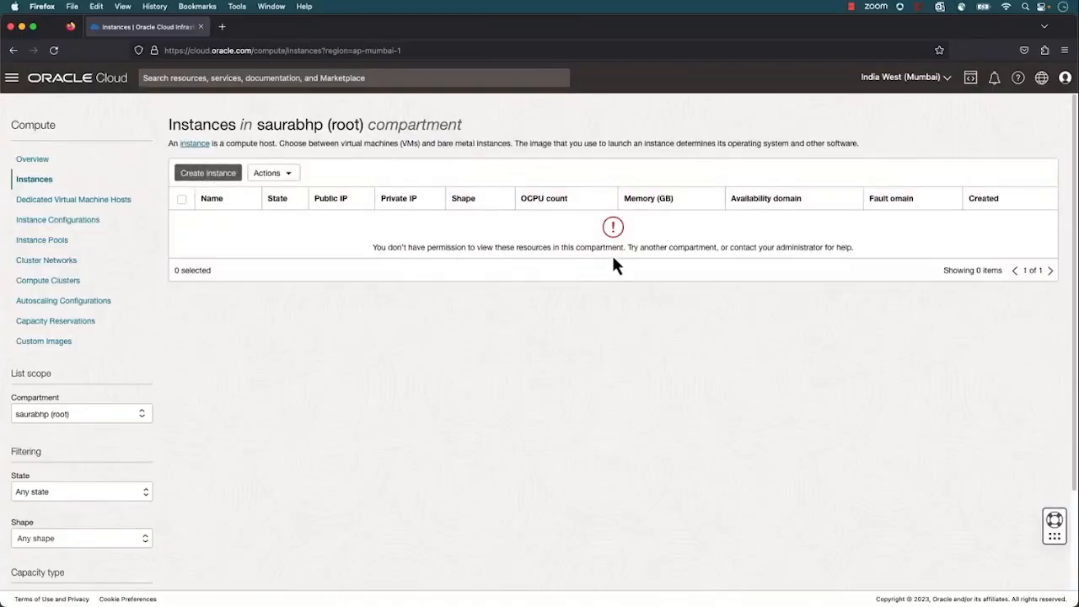
View the Vault list under Key Management & Secret Management and check the signed-in profile's identity domain
{"action": "left_click", "coordinate": [11, 79]}
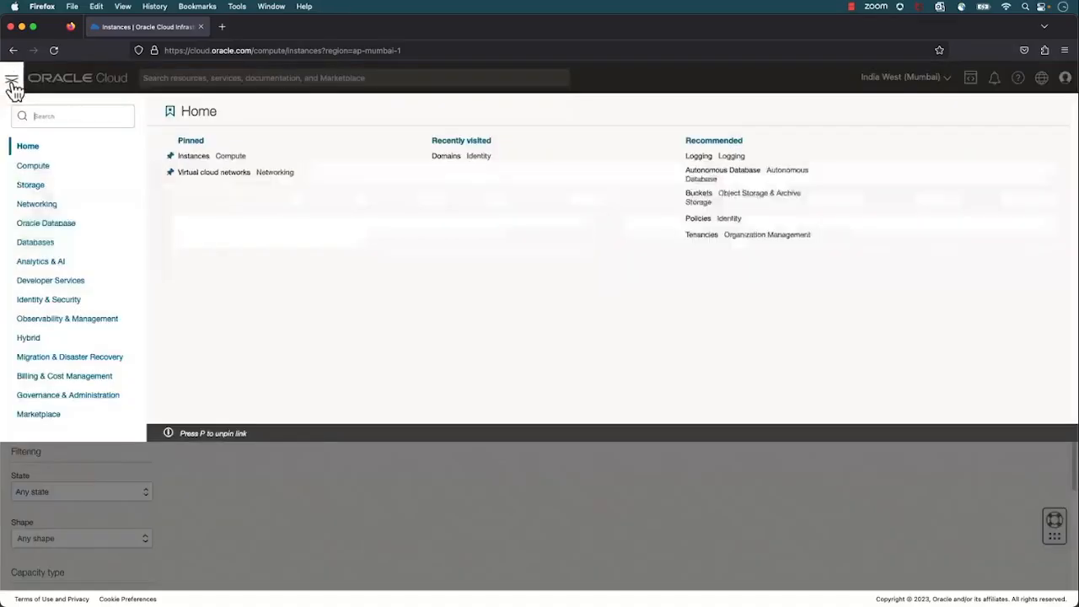
{"action": "left_click", "coordinate": [59, 298]}
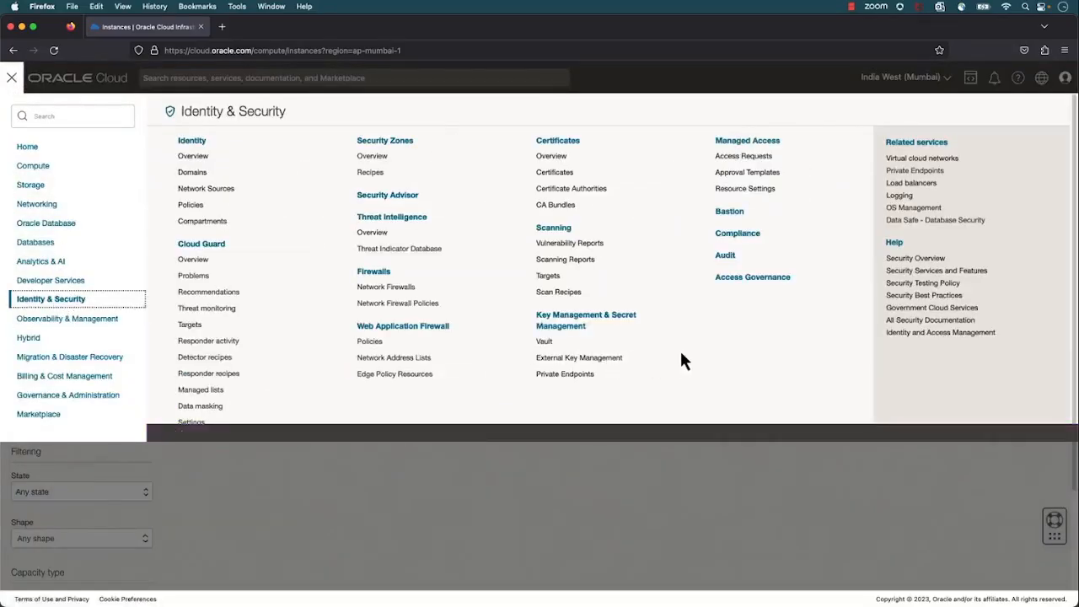
{"action": "left_click", "coordinate": [545, 342]}
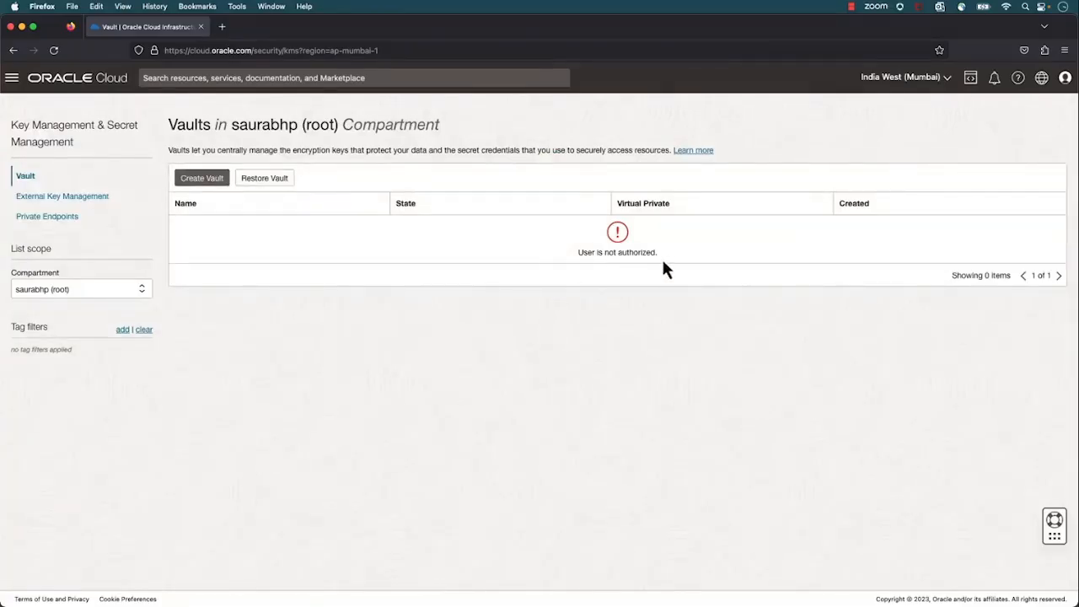
{"action": "left_click", "coordinate": [1064, 79]}
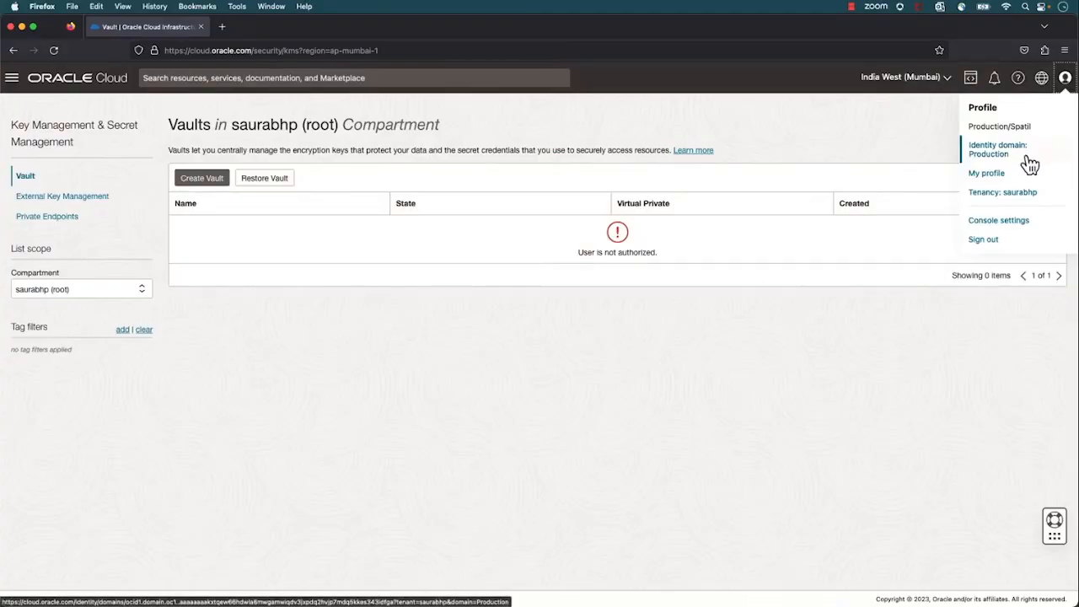
Go to the identity Domains list and open the current Production domain
{"action": "left_click", "coordinate": [12, 77]}
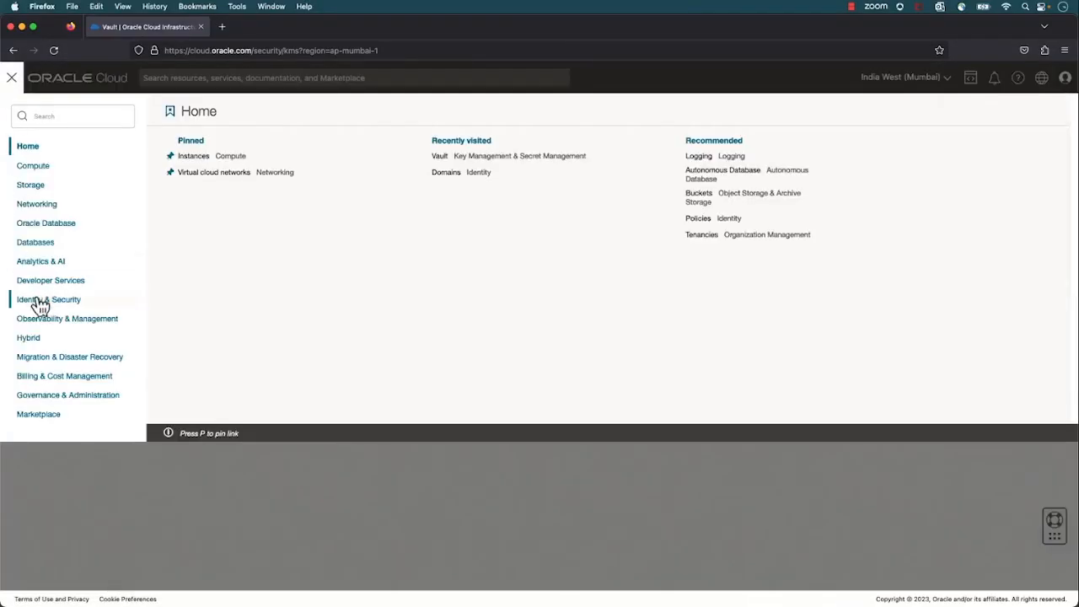
{"action": "left_click", "coordinate": [42, 300]}
{"action": "left_click", "coordinate": [192, 172]}
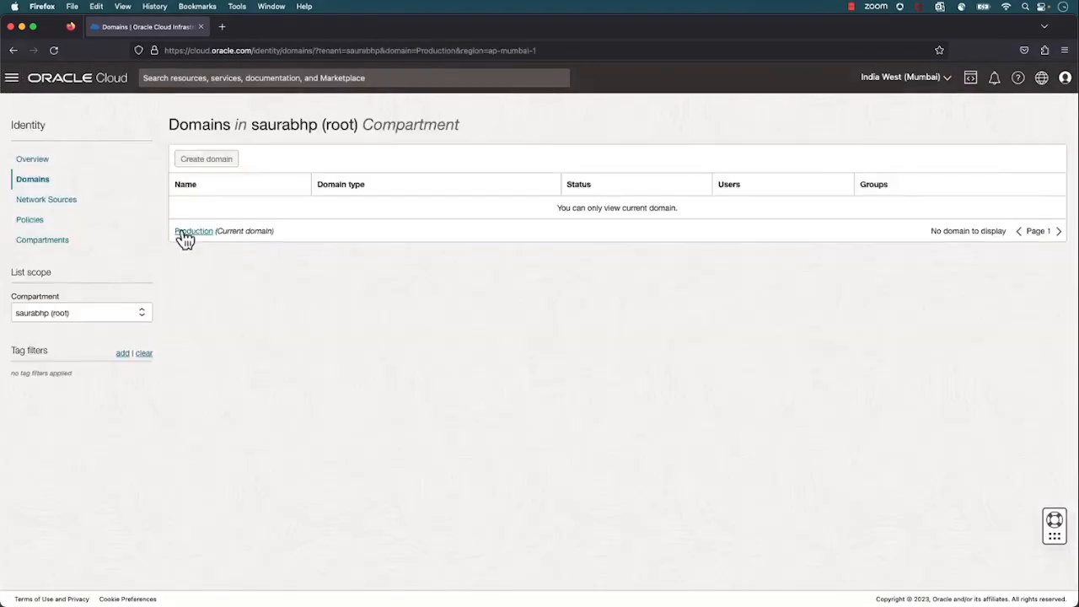
{"action": "left_click", "coordinate": [182, 233]}
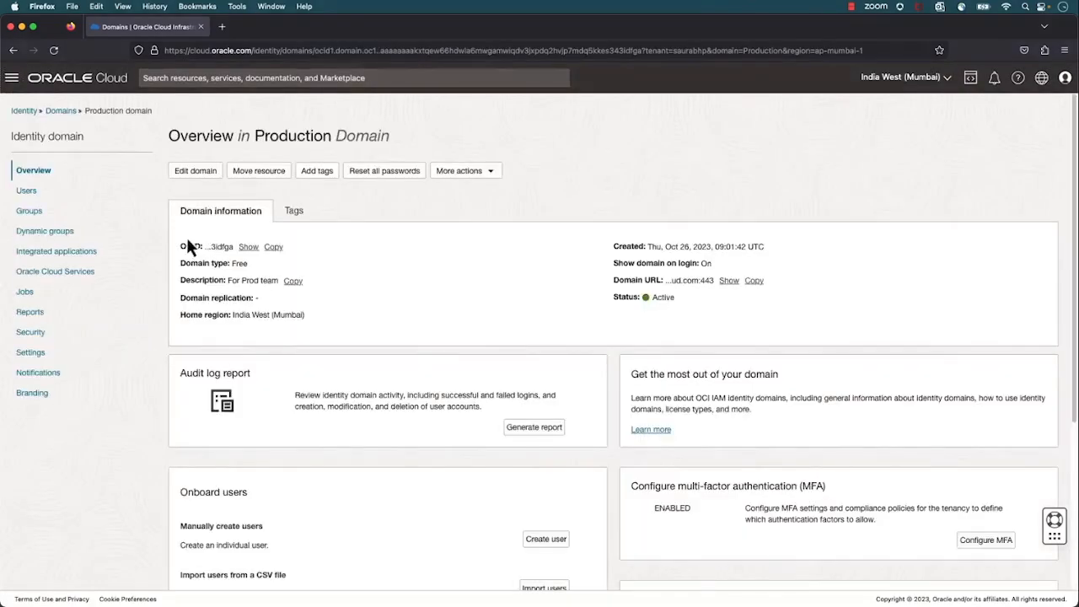
Check access to the Production domain's Users and Groups lists and its Security settings
{"action": "left_click", "coordinate": [23, 190]}
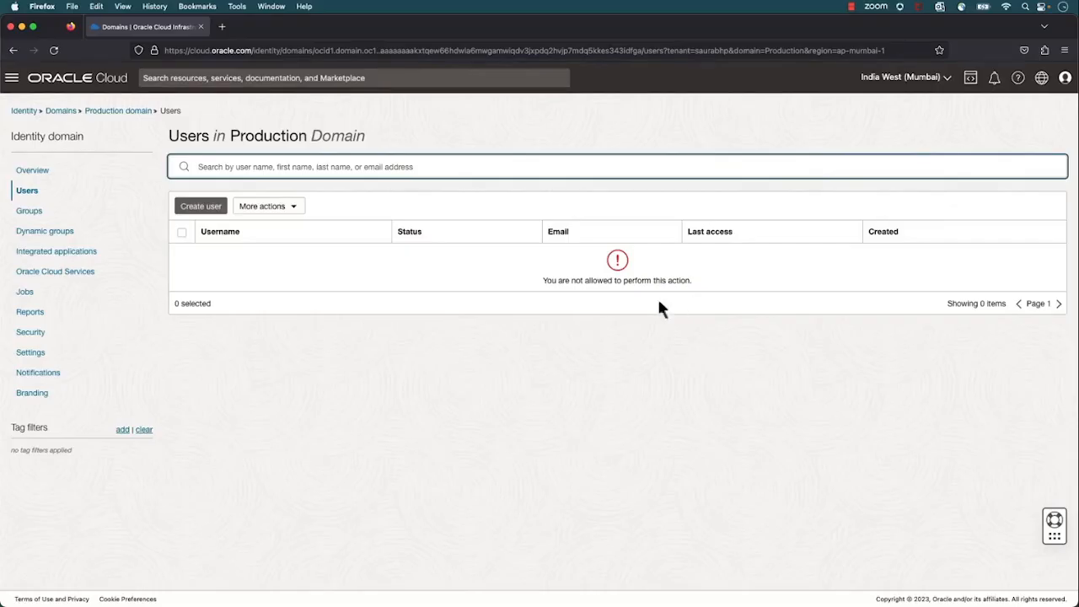
{"action": "left_click", "coordinate": [30, 211]}
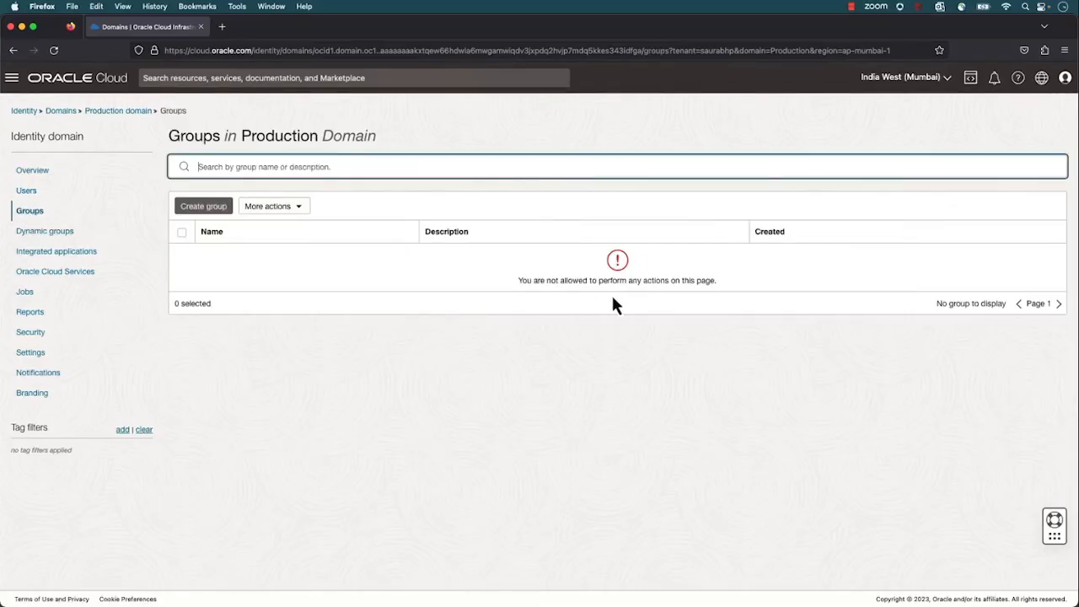
{"action": "left_click", "coordinate": [40, 333]}
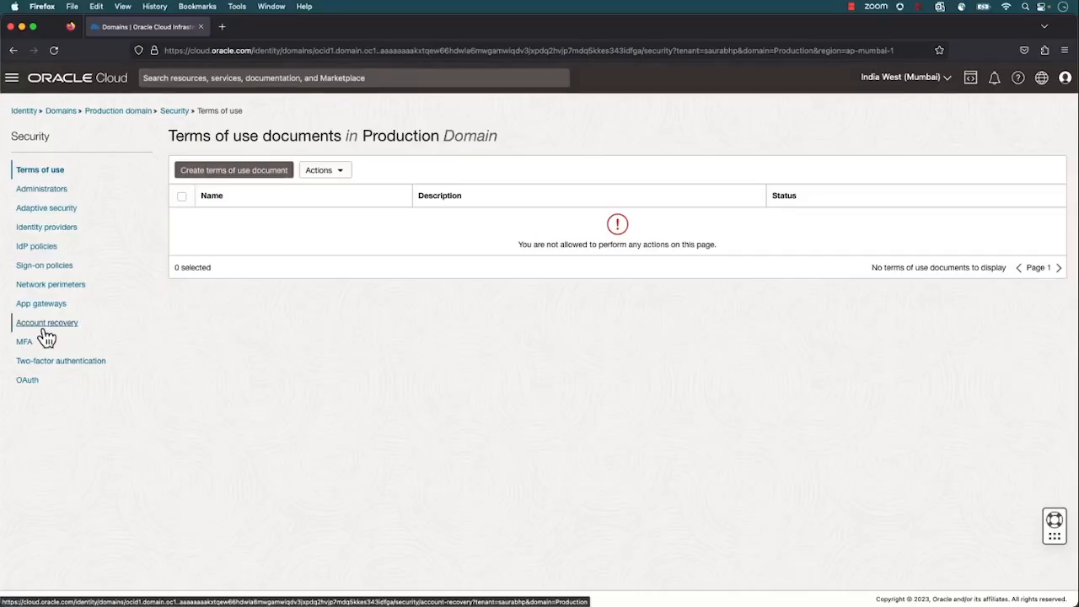
{"action": "key", "text": "alt+Tab"}
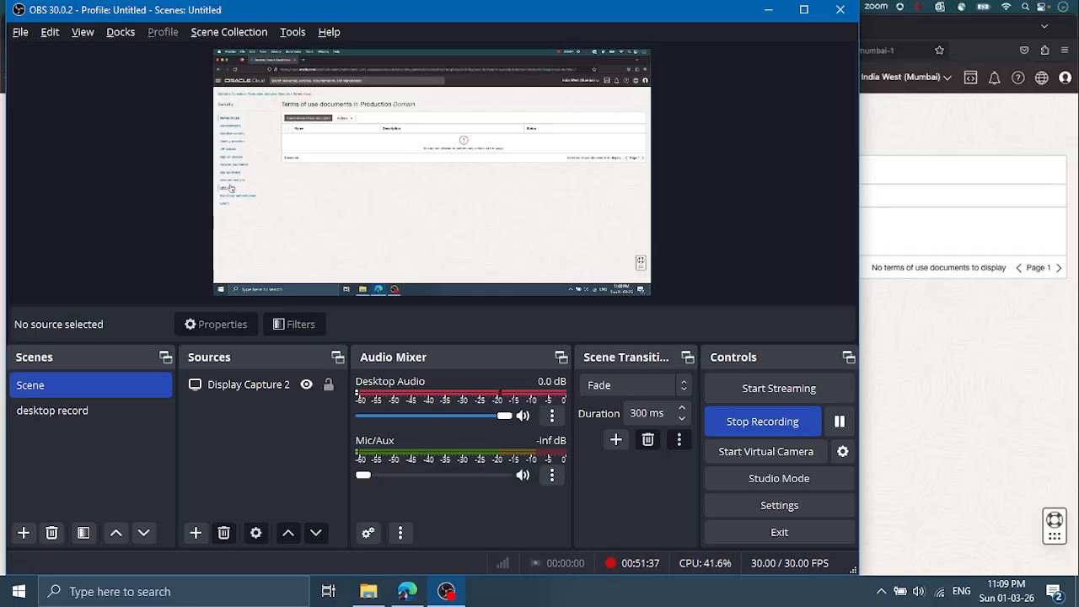
{"action": "left_click", "coordinate": [1014, 169]}
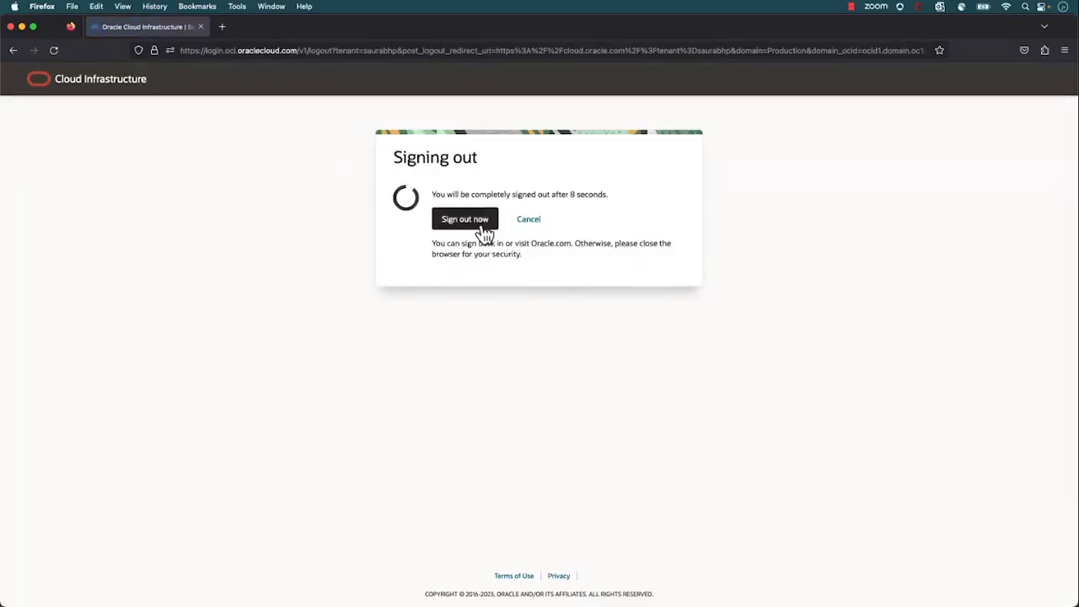
Finish signing out immediately and sign in to the Production identity domain with the other account's e-mail and password
{"action": "left_click", "coordinate": [465, 219]}
{"action": "left_click", "coordinate": [413, 297]}
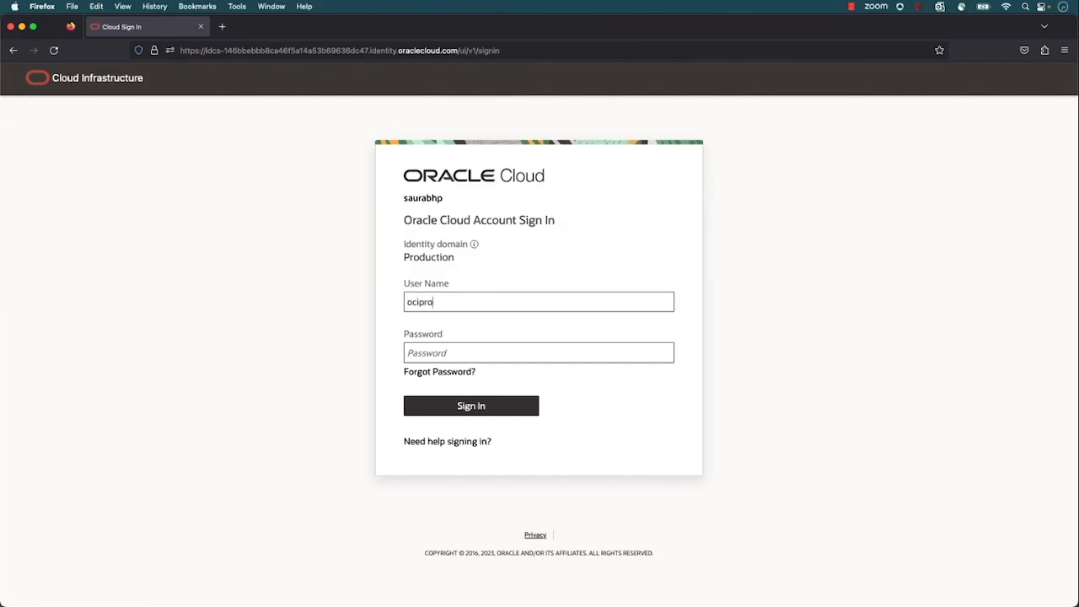
{"action": "key", "text": "Tab"}
{"action": "type", "text": "••••••"}
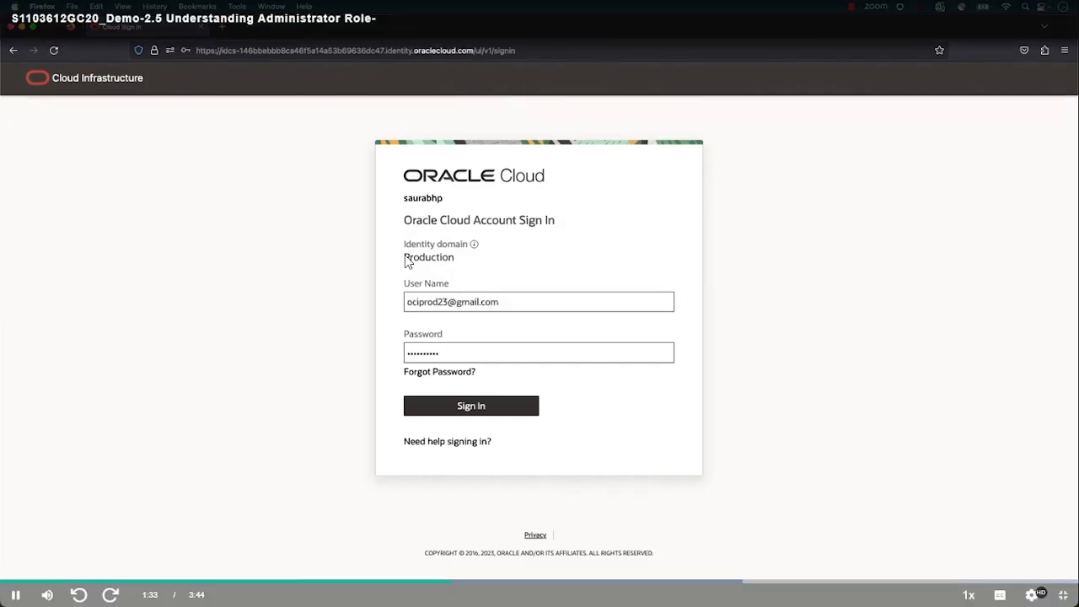
{"action": "left_click", "coordinate": [497, 408]}
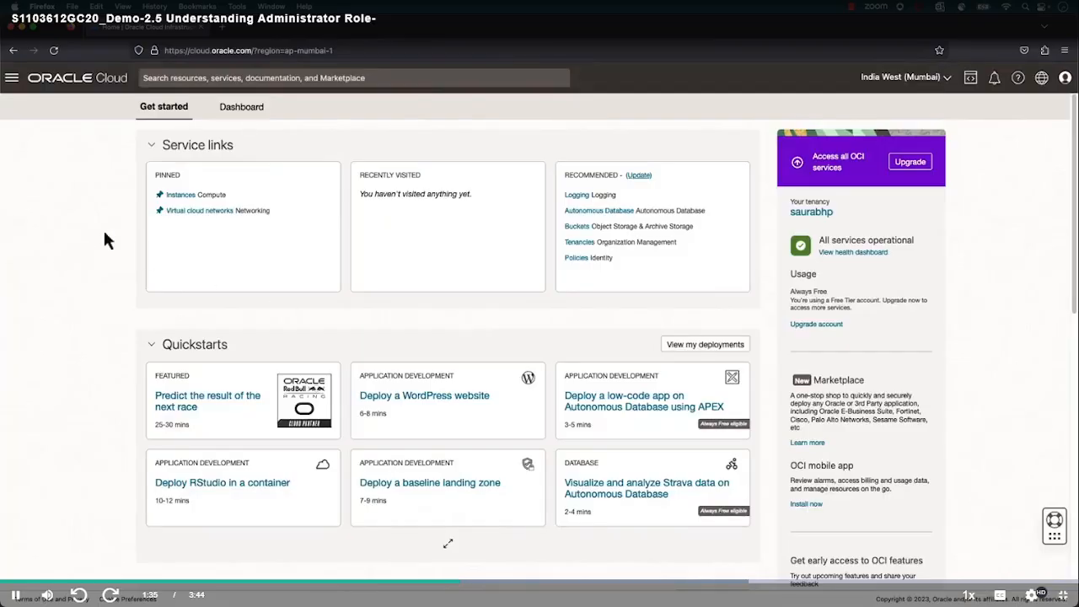
Open the Production domain's overview from the identity Domains list under the newly signed-in account
{"action": "left_click", "coordinate": [12, 77]}
{"action": "mouse_move", "coordinate": [58, 299]}
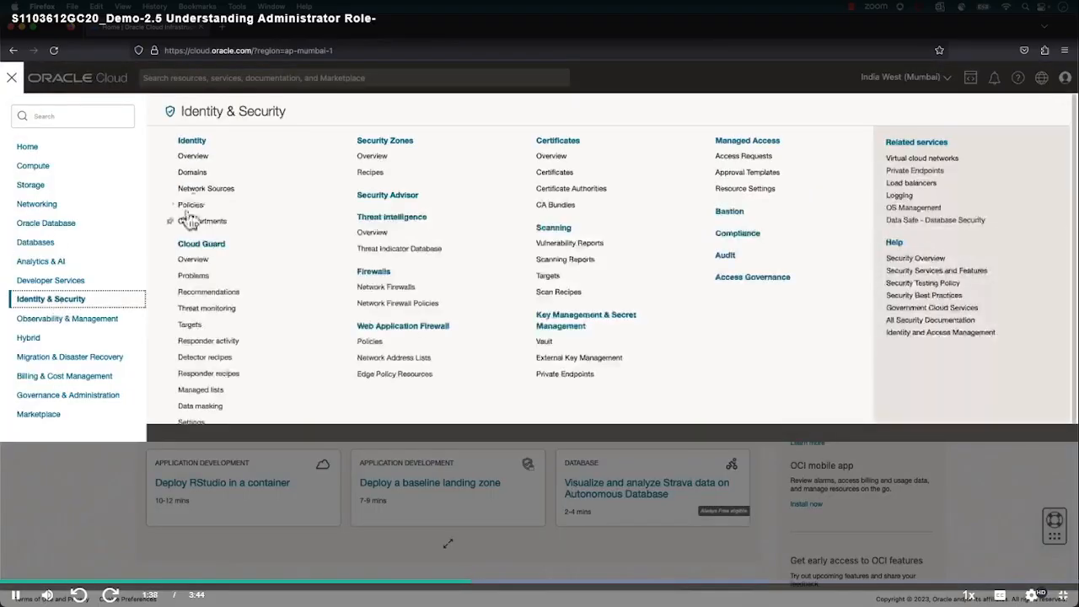
{"action": "left_click", "coordinate": [202, 177]}
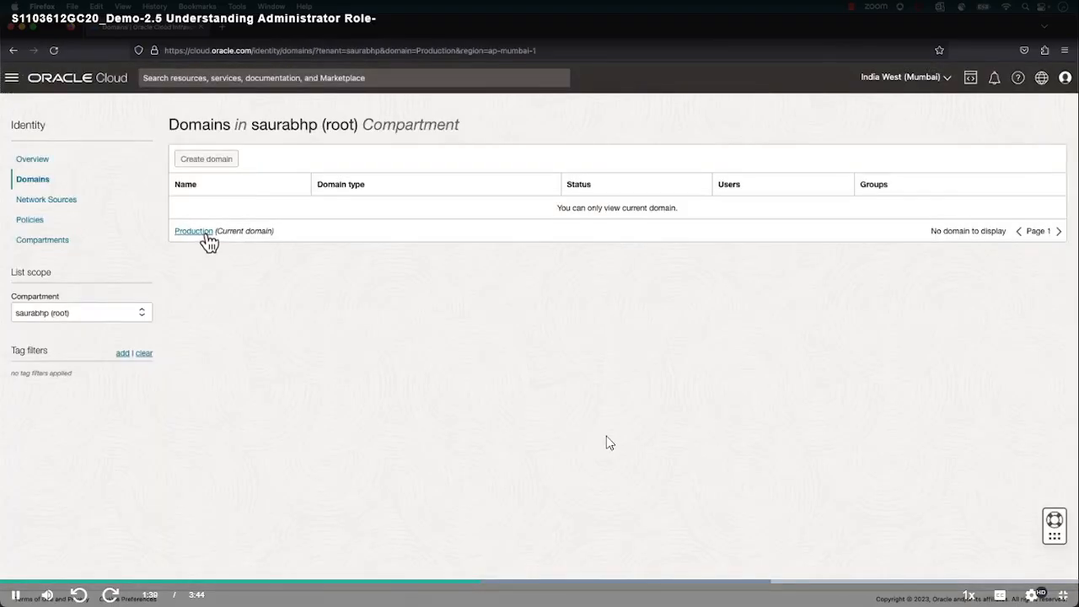
{"action": "left_click", "coordinate": [205, 235]}
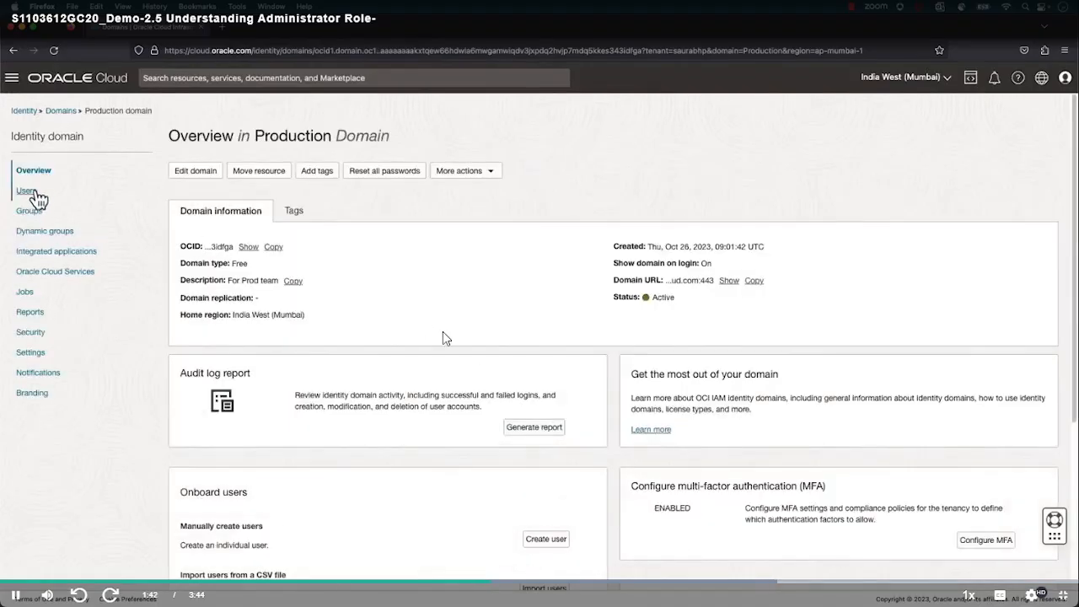
View the Administrators page in the Production domain's security settings, and return from the Groups list to the domain overview
{"action": "left_click", "coordinate": [45, 340]}
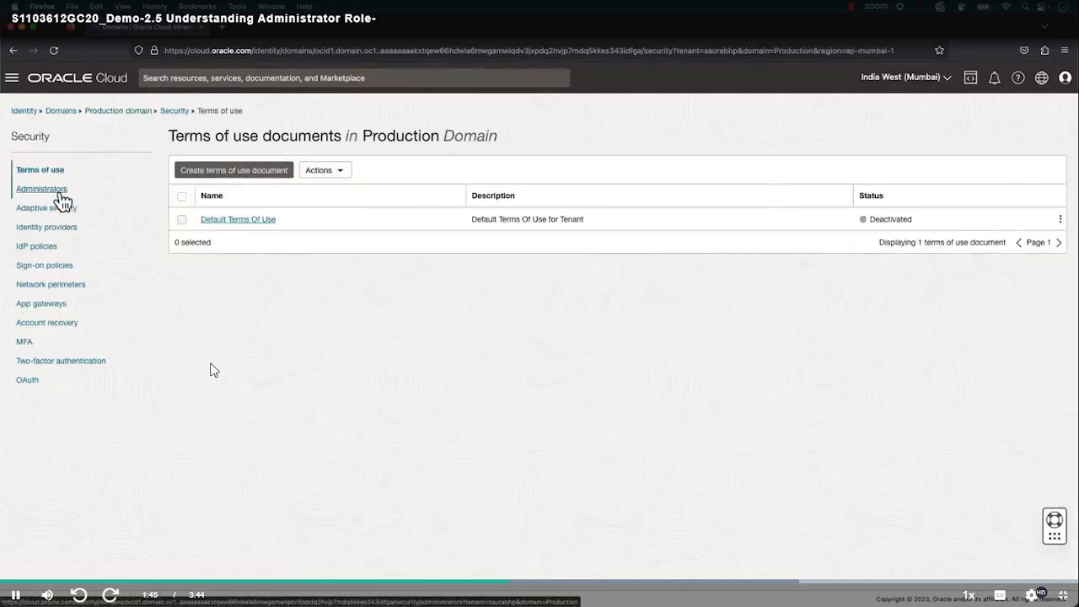
{"action": "left_click", "coordinate": [59, 191]}
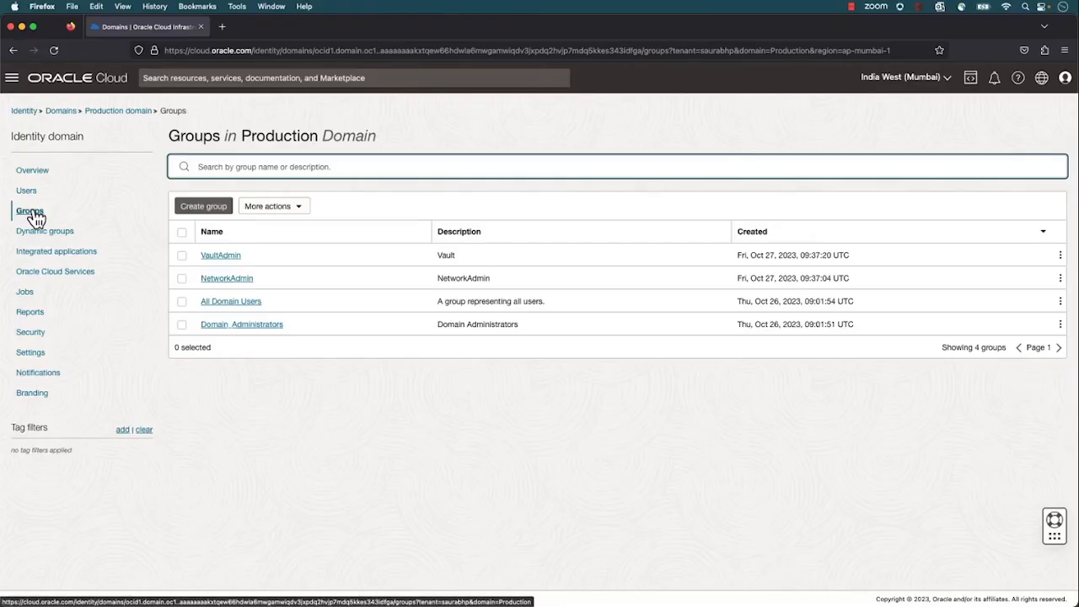
{"action": "left_click", "coordinate": [118, 110]}
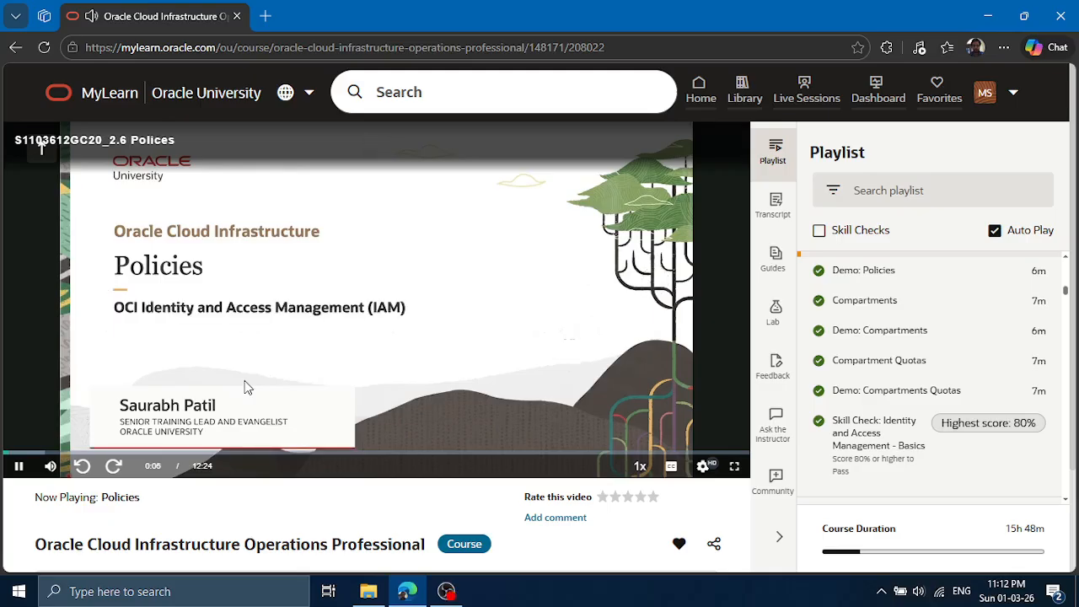
In MyLearn, show the Policies video full screen and set its playback speed to 1.25x
{"action": "left_click", "coordinate": [734, 465]}
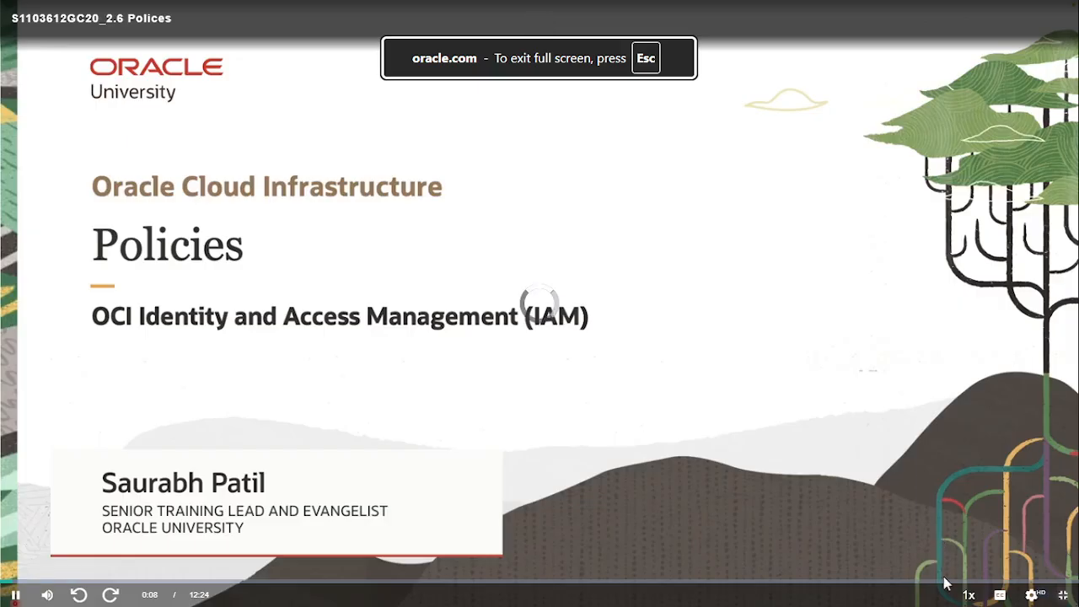
{"action": "mouse_move", "coordinate": [969, 594]}
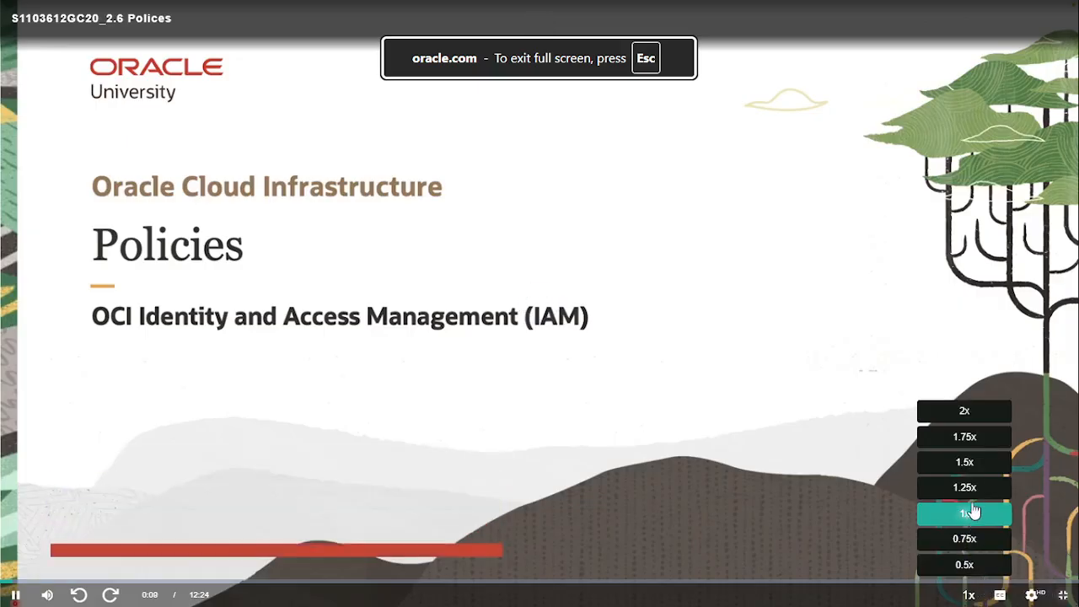
{"action": "left_click", "coordinate": [965, 488]}
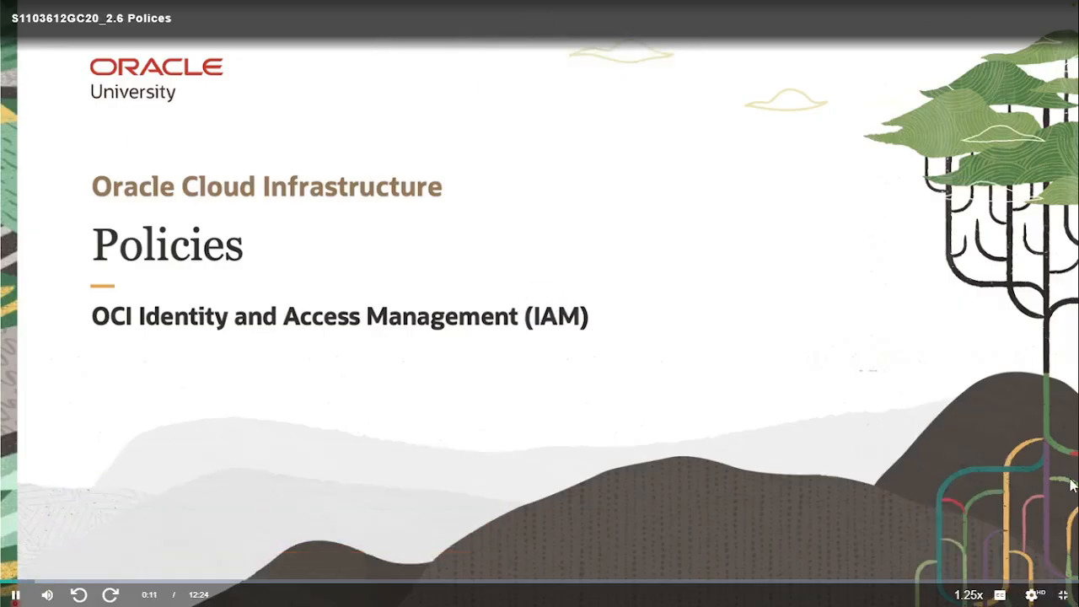
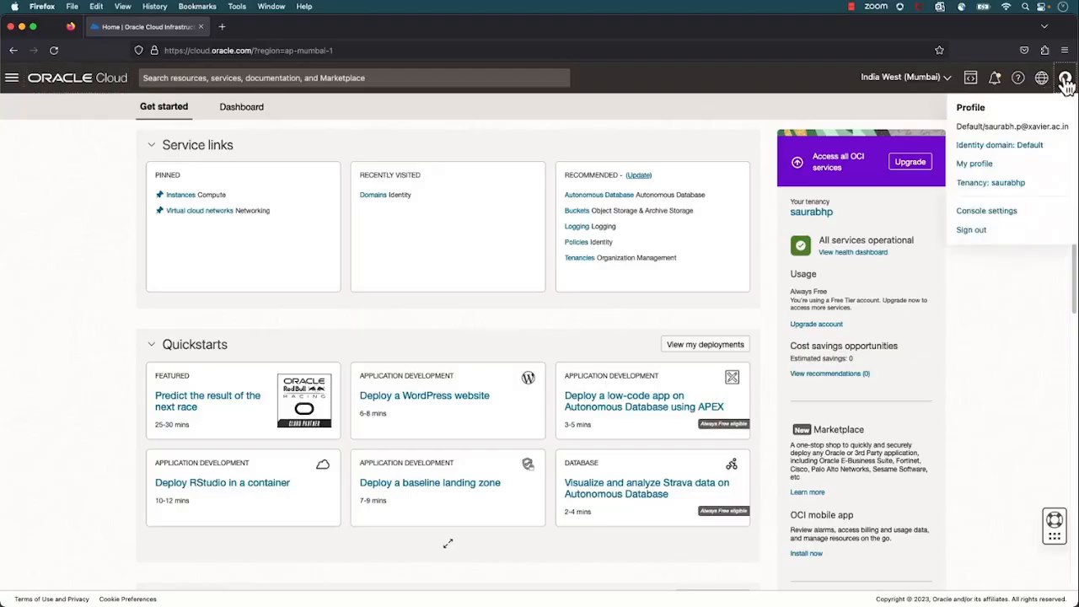
Check the signed-in account's profile details and open its Default identity domain
{"action": "left_click", "coordinate": [472, 329]}
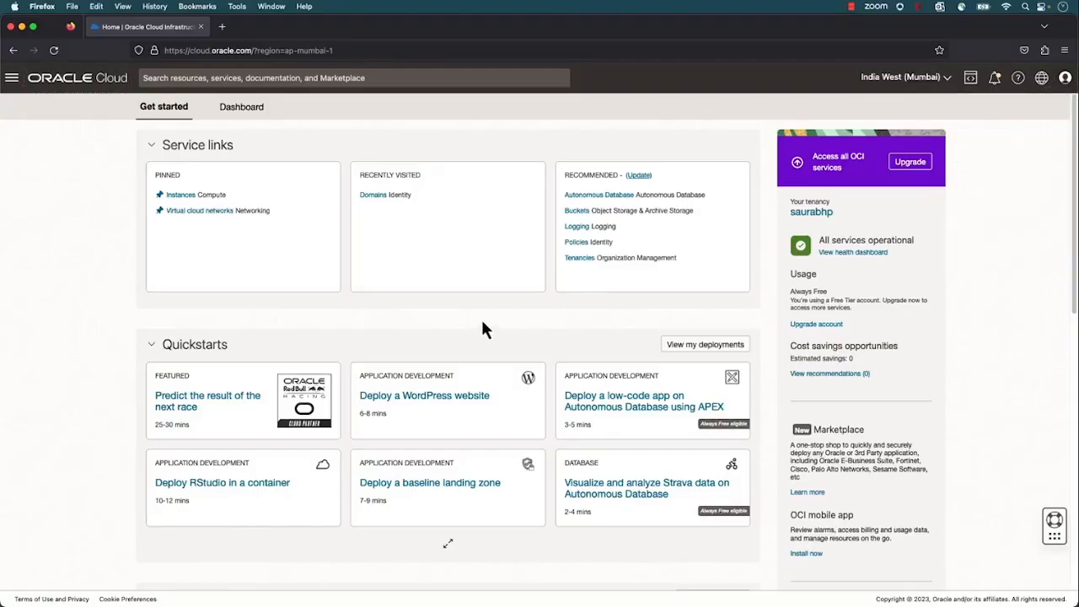
{"action": "key", "text": "Tab"}
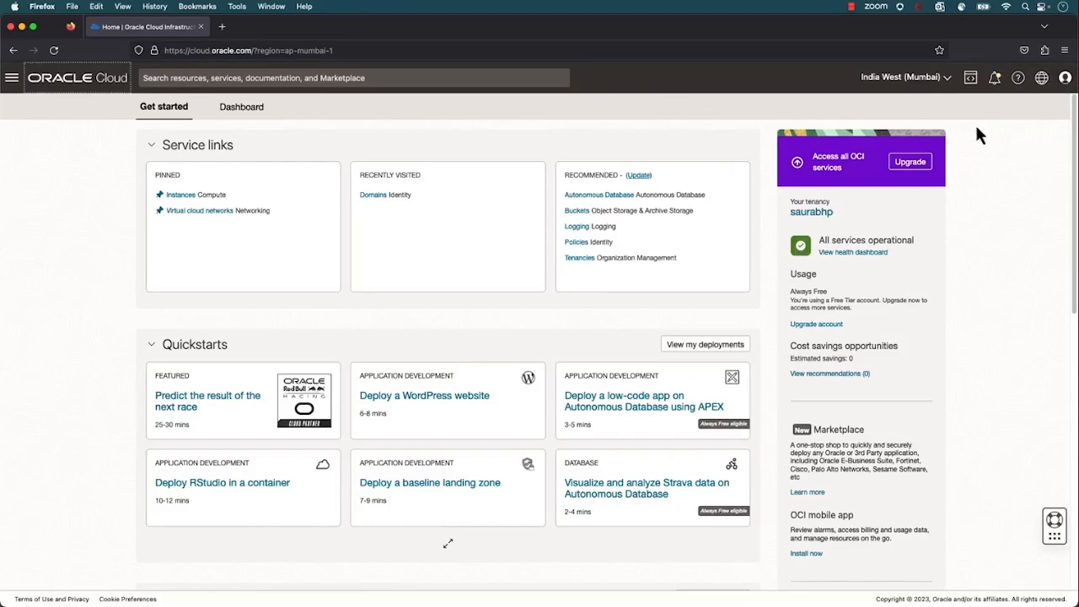
{"action": "left_click", "coordinate": [1065, 82]}
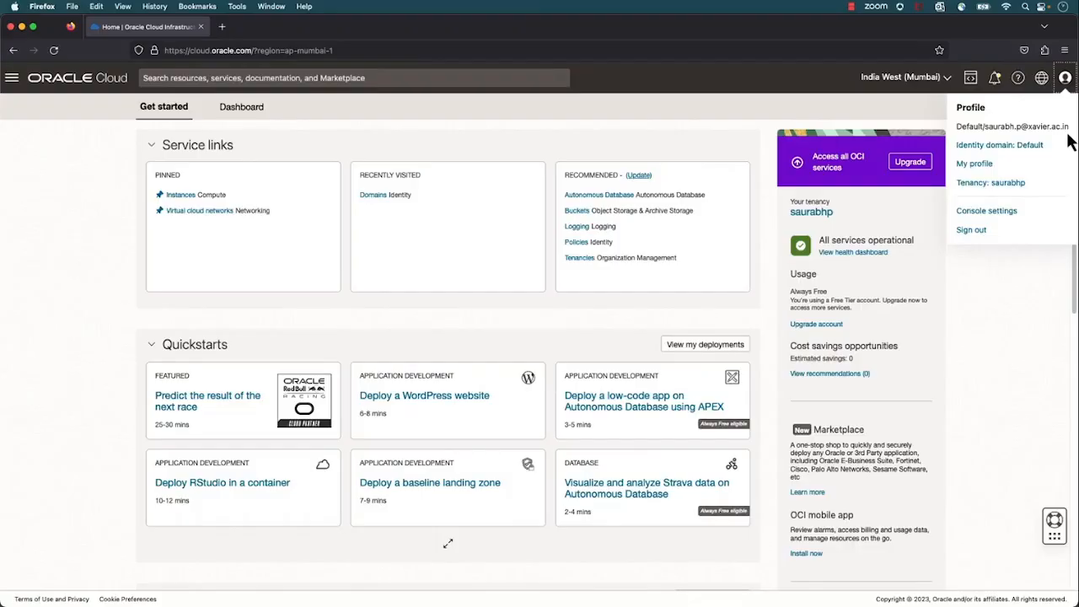
{"action": "left_click", "coordinate": [1040, 145]}
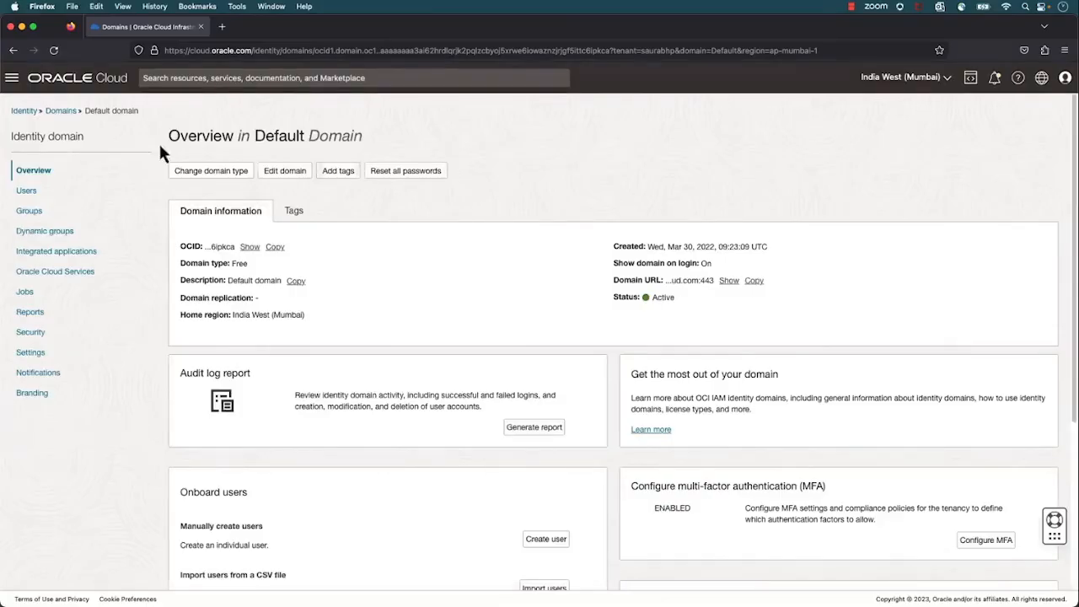
List the identity domains in the Production compartment and open the Production domain
{"action": "left_click", "coordinate": [62, 112]}
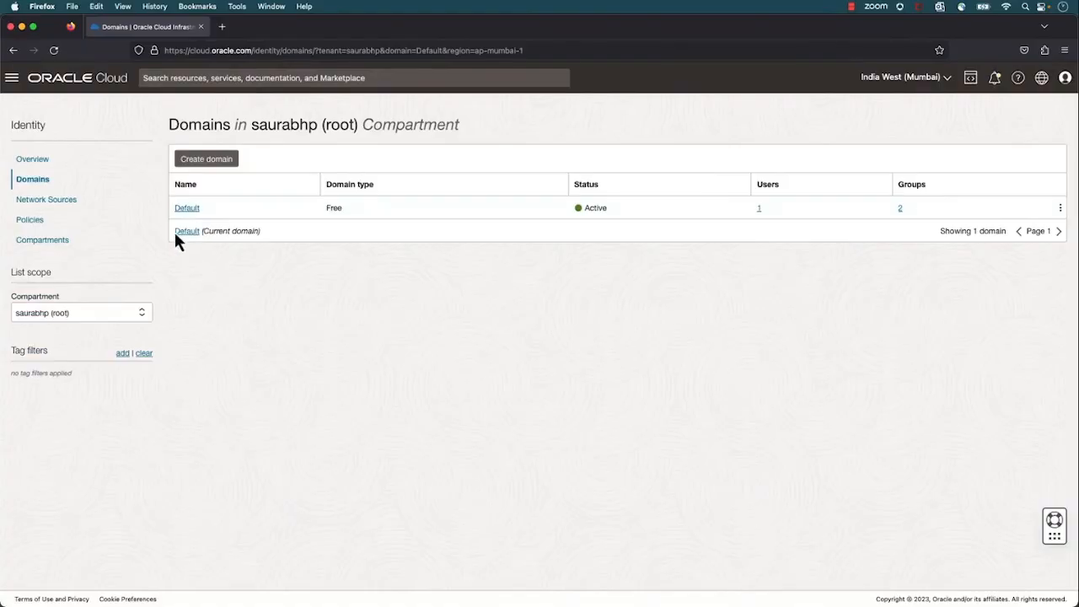
{"action": "left_click", "coordinate": [127, 318]}
{"action": "left_click", "coordinate": [108, 365]}
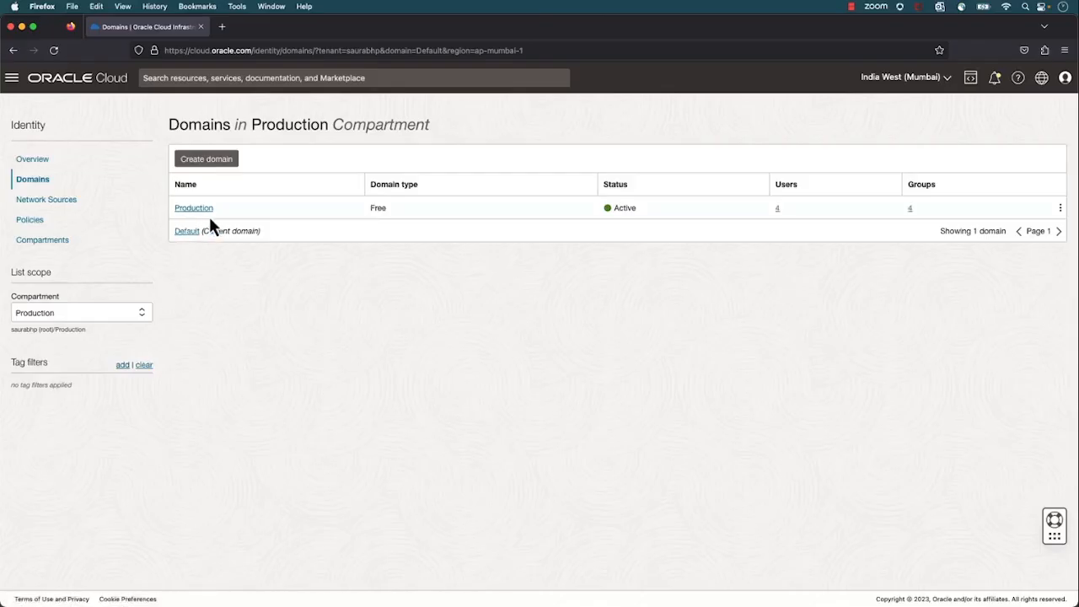
{"action": "left_click", "coordinate": [208, 211]}
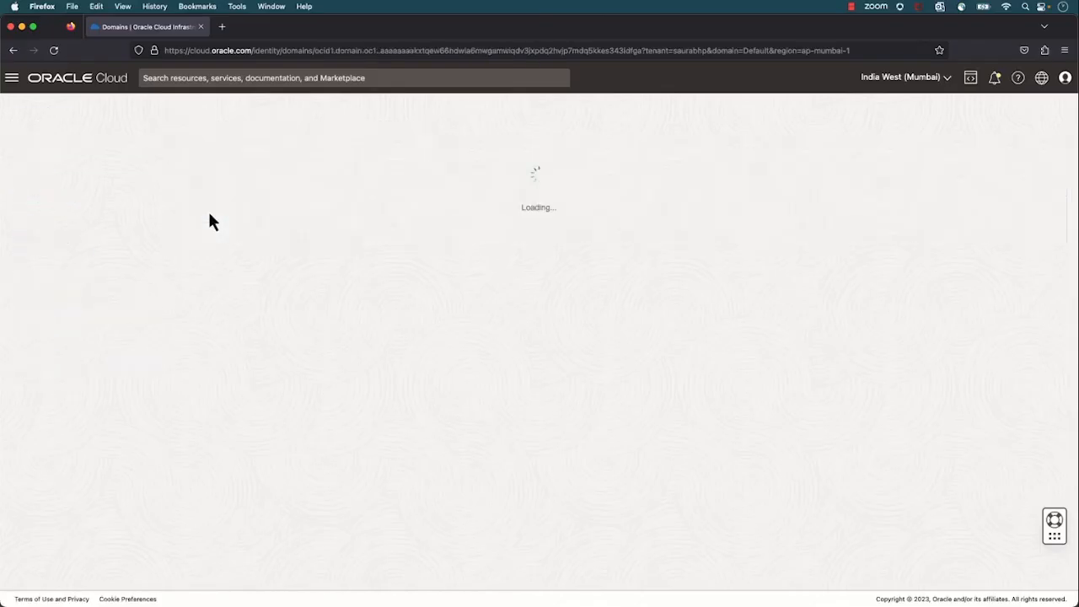
View the Production domain's users and groups, and open the NetworkAdmin group to see its members
{"action": "left_click", "coordinate": [26, 193]}
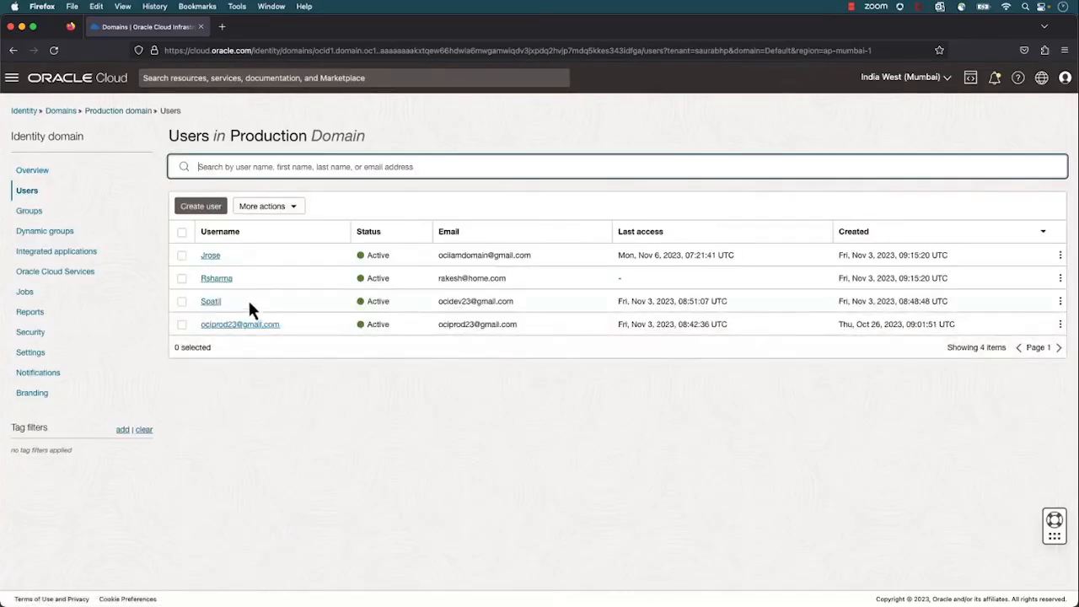
{"action": "left_click", "coordinate": [39, 214]}
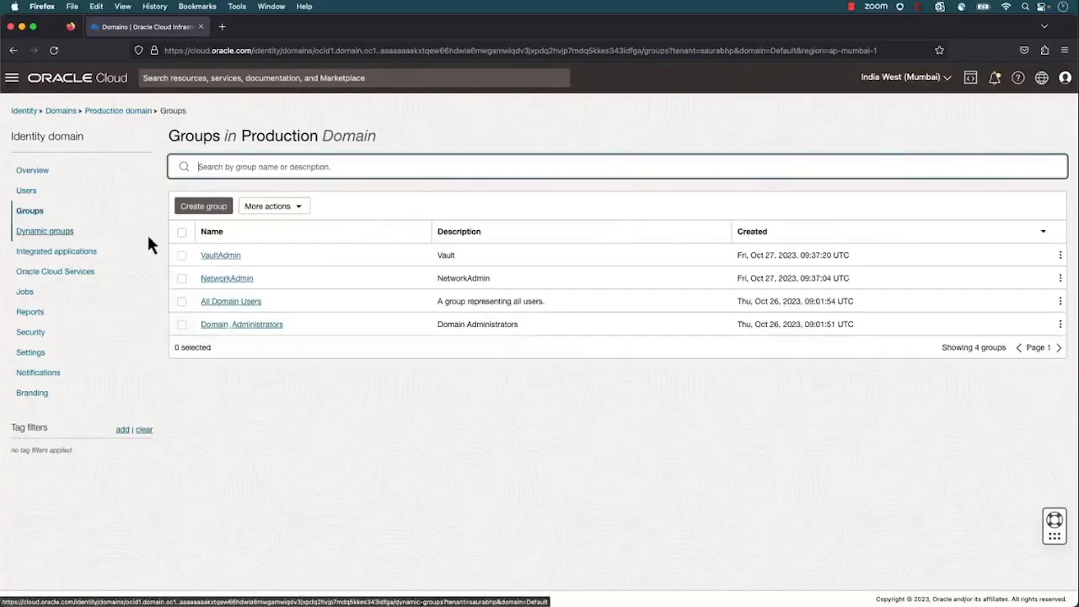
{"action": "left_click", "coordinate": [240, 280]}
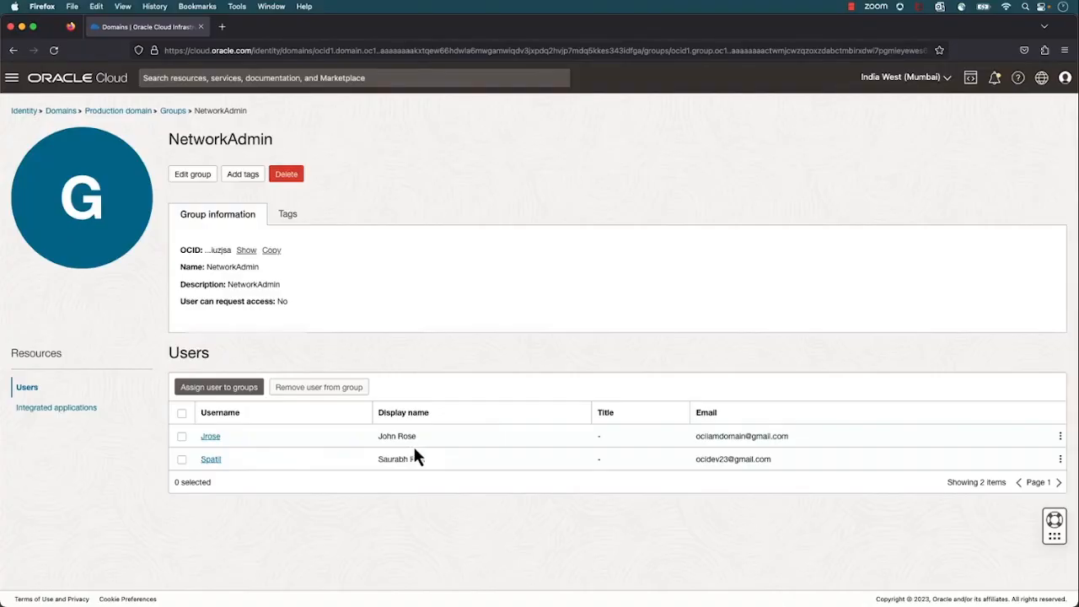
Open a new private browser window and load cloud.oracle.com in it
{"action": "left_click", "coordinate": [1064, 50]}
{"action": "left_click", "coordinate": [1017, 127]}
{"action": "type", "text": "cloud.oracle.com/"}
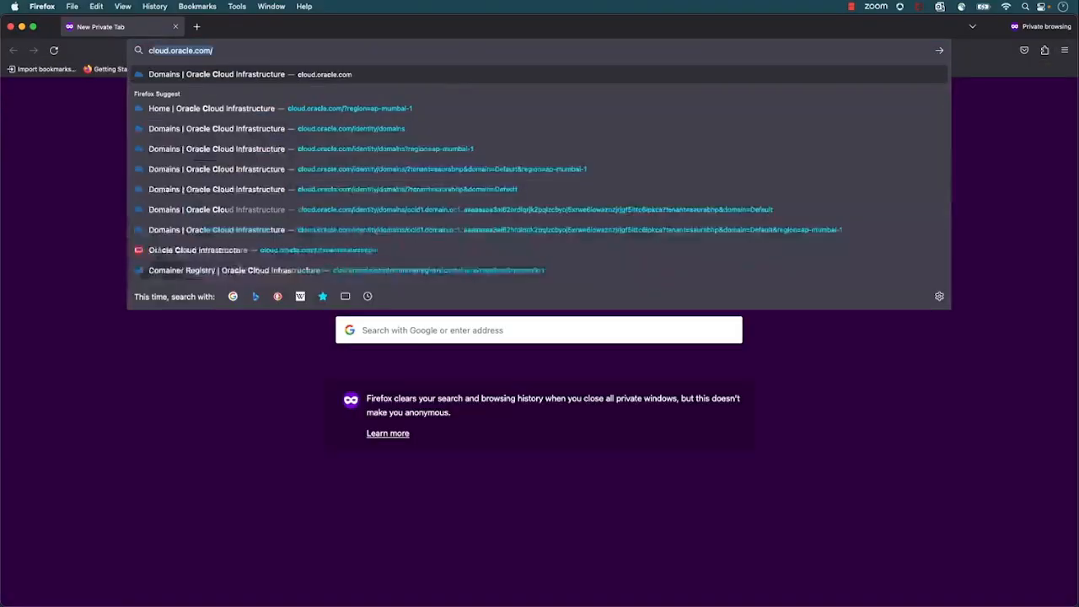
{"action": "key", "text": "Return"}
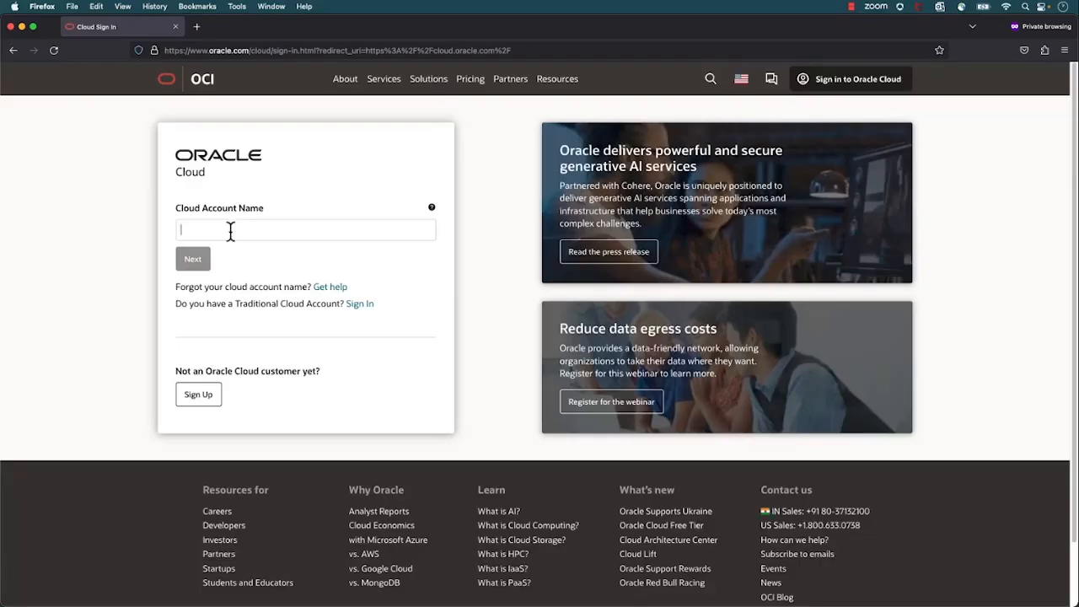
Enter the cloud account name and continue to sign-in with the Production identity domain
{"action": "type", "text": "saurabhp"}
{"action": "left_click", "coordinate": [199, 261]}
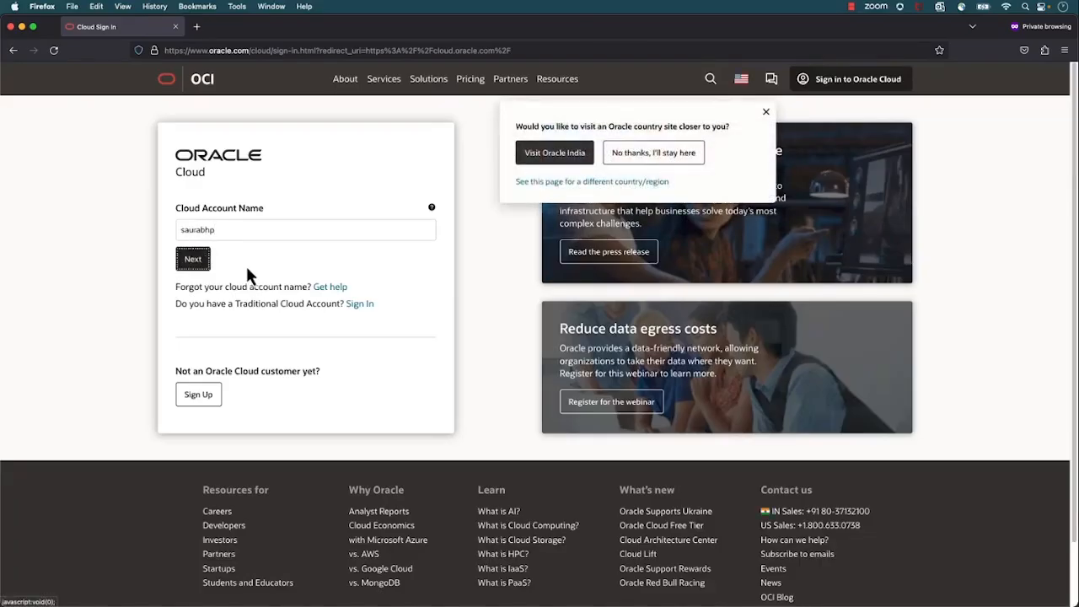
{"action": "left_click", "coordinate": [447, 244]}
{"action": "left_click", "coordinate": [447, 260]}
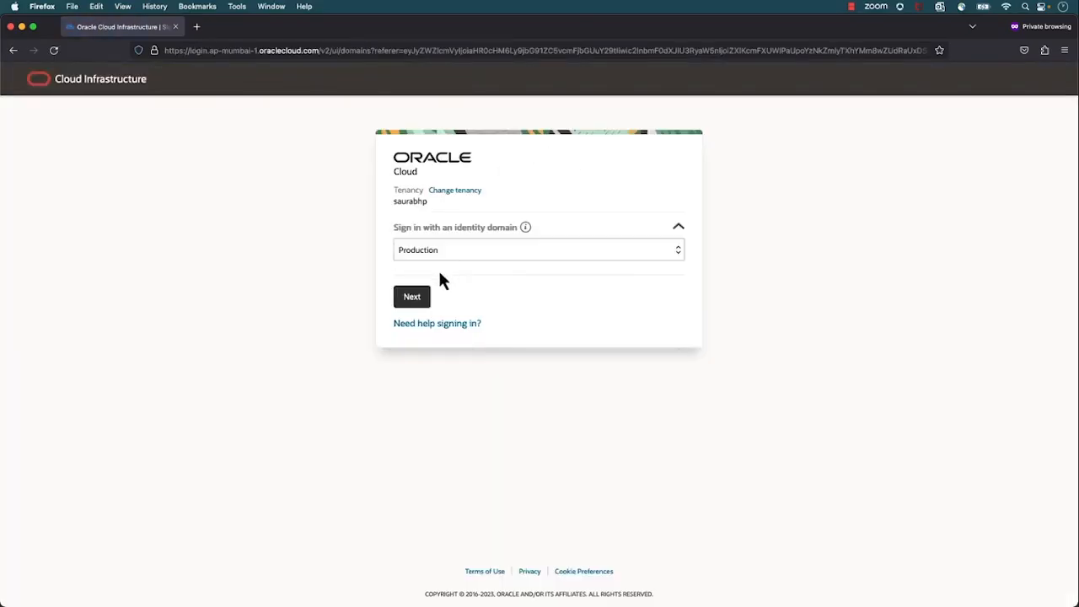
{"action": "left_click", "coordinate": [412, 298]}
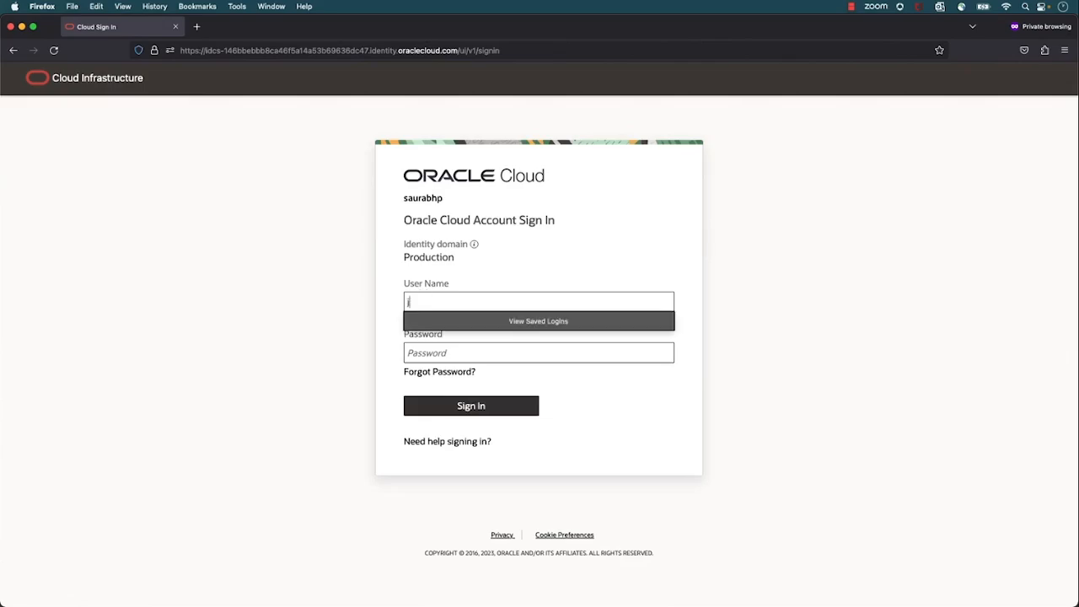
Sign in as a NetworkAdmin group member with the username and account password, and show the profile details
{"action": "key", "text": "Tab"}
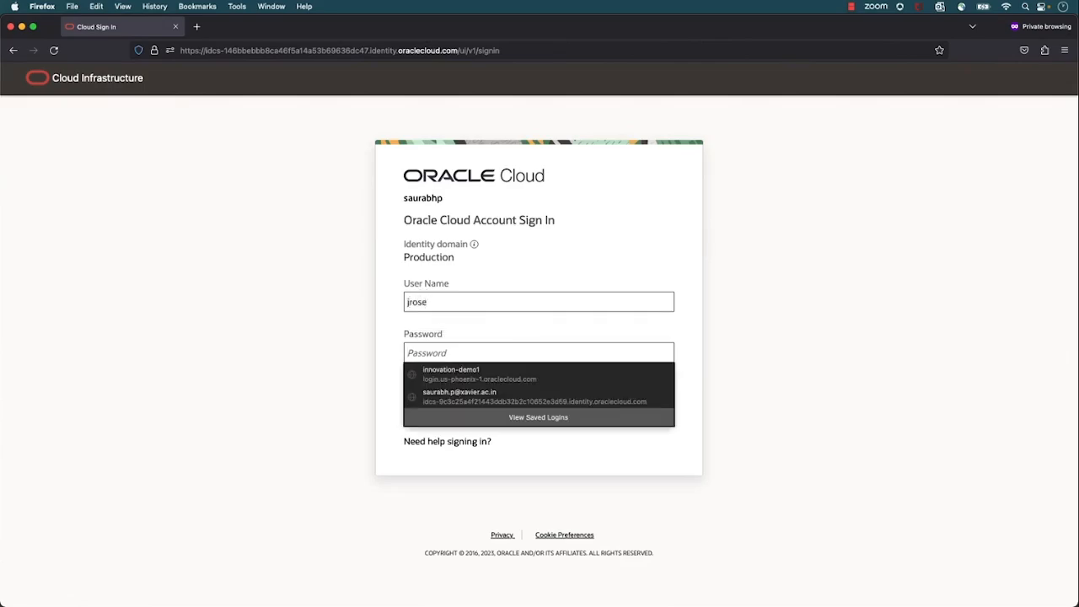
{"action": "type", "text": "********"}
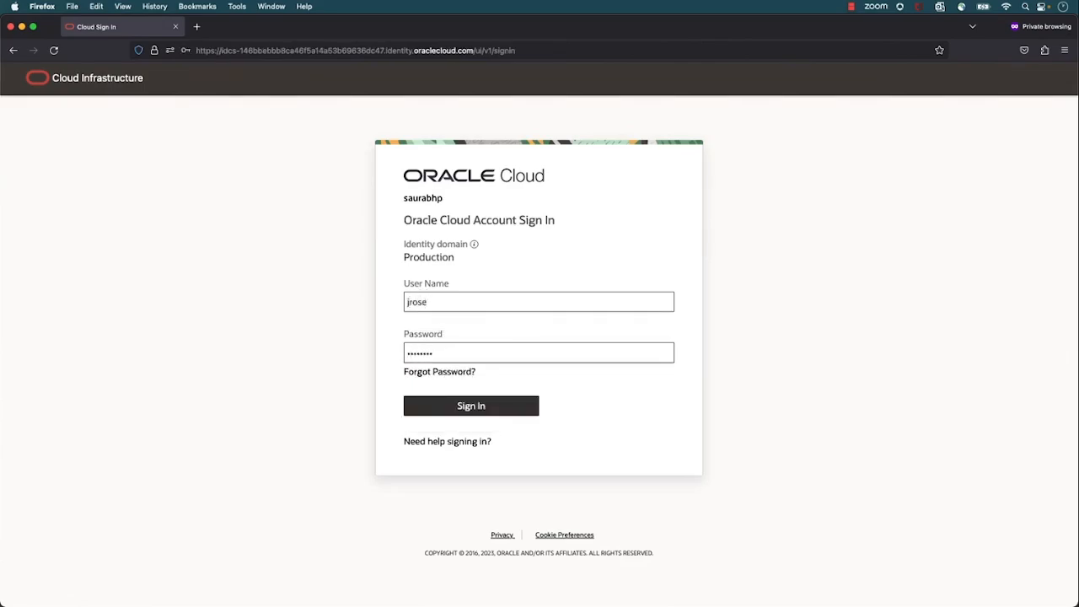
{"action": "type", "text": "*****"}
{"action": "left_click", "coordinate": [464, 408]}
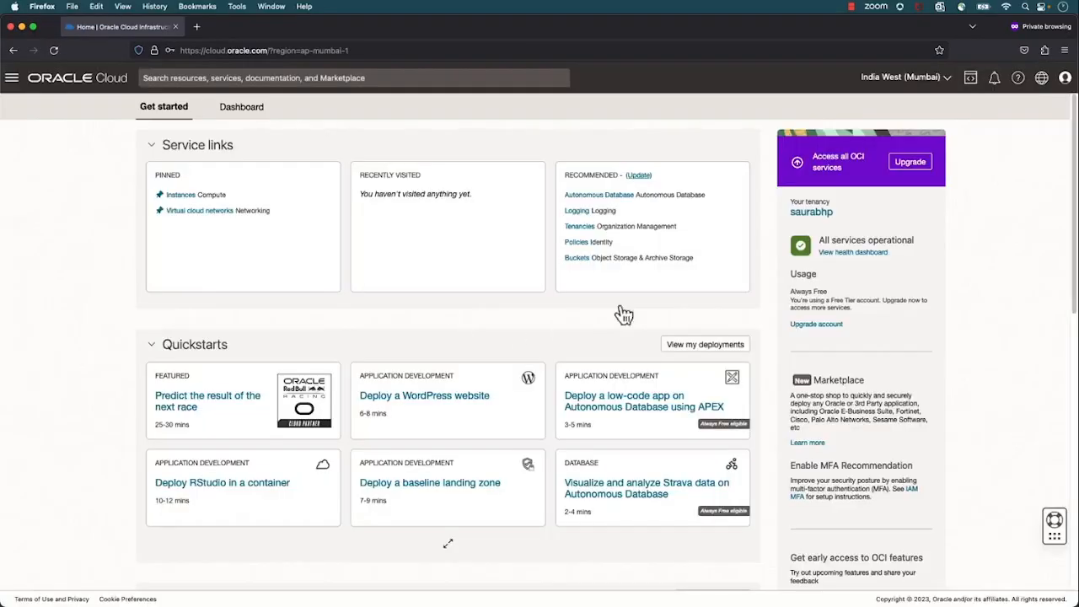
{"action": "left_click", "coordinate": [1064, 85]}
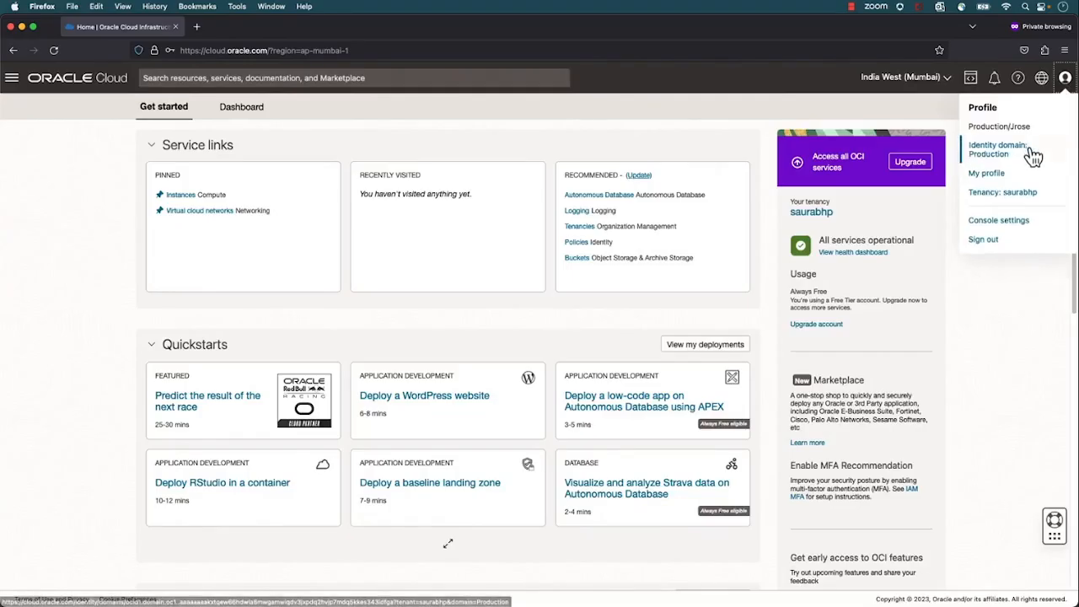
Check this user's access to Virtual cloud networks in the root compartment
{"action": "left_click", "coordinate": [11, 78]}
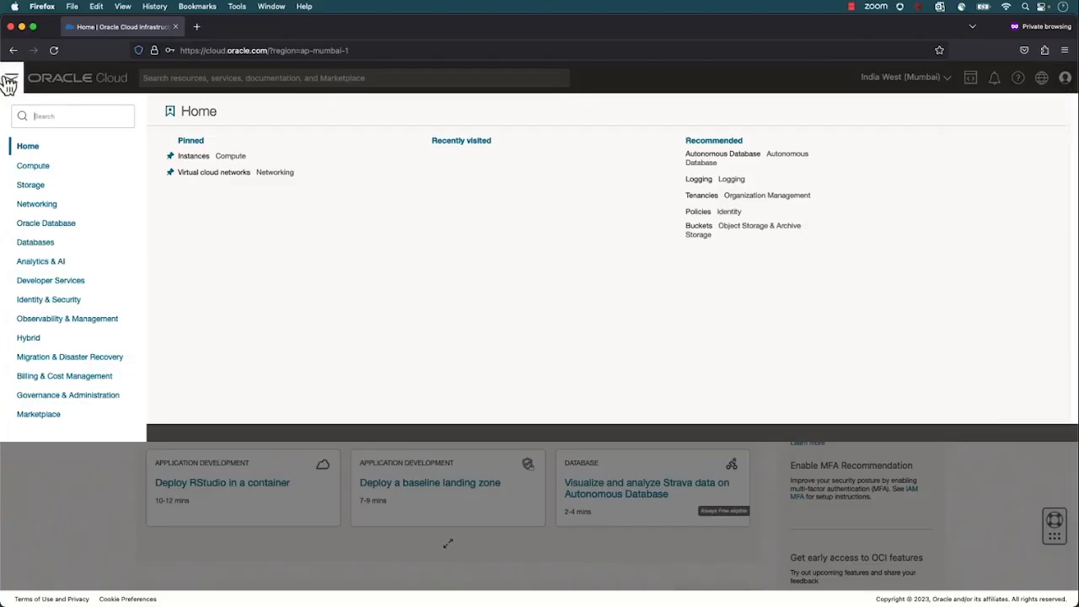
{"action": "left_click", "coordinate": [38, 211]}
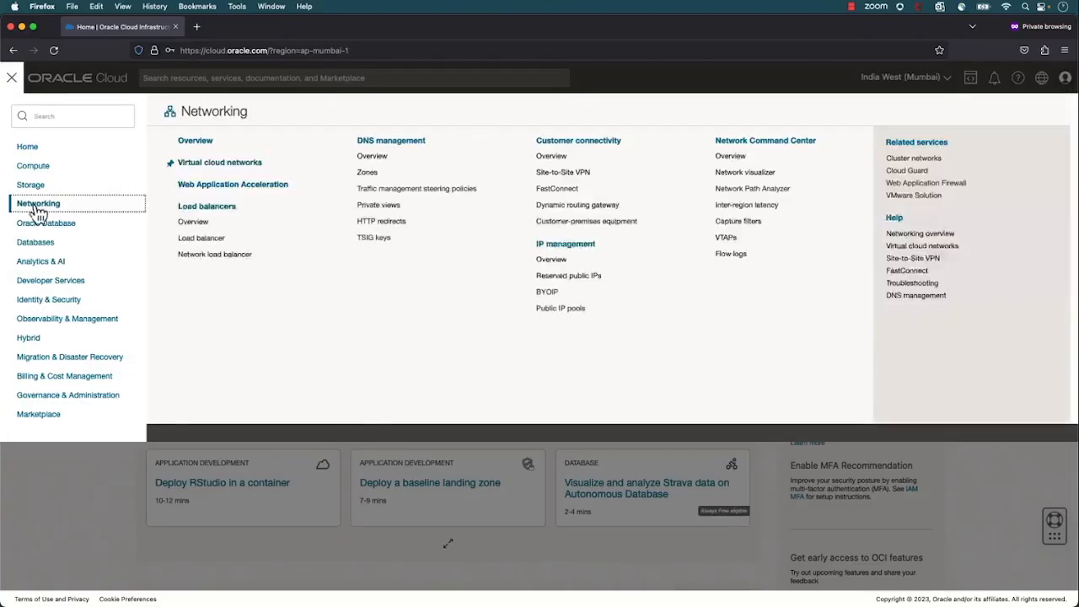
{"action": "left_click", "coordinate": [218, 167]}
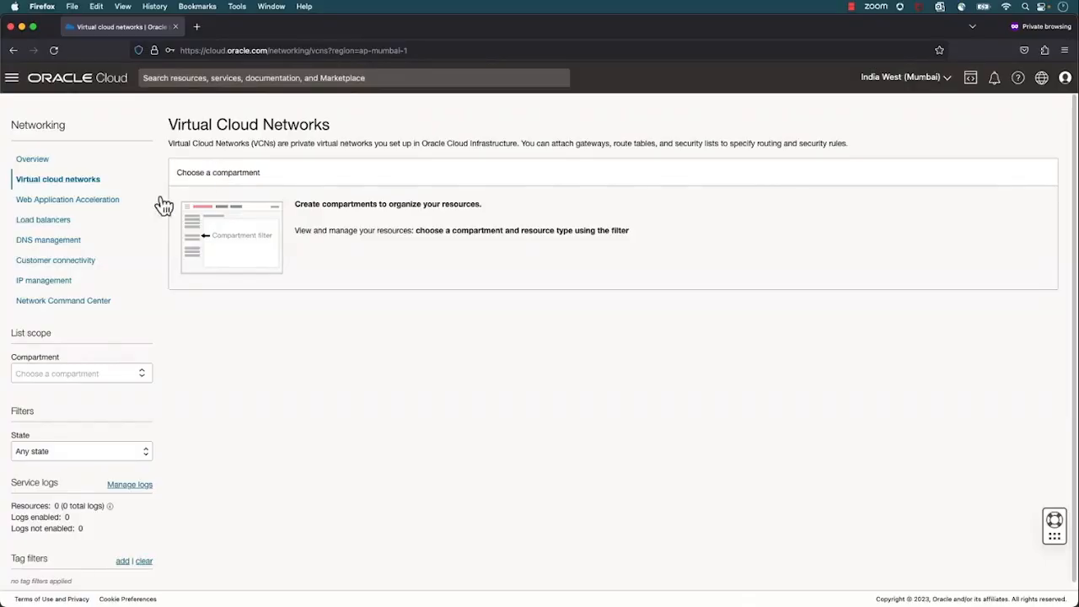
{"action": "left_click", "coordinate": [117, 376]}
{"action": "left_click", "coordinate": [117, 402]}
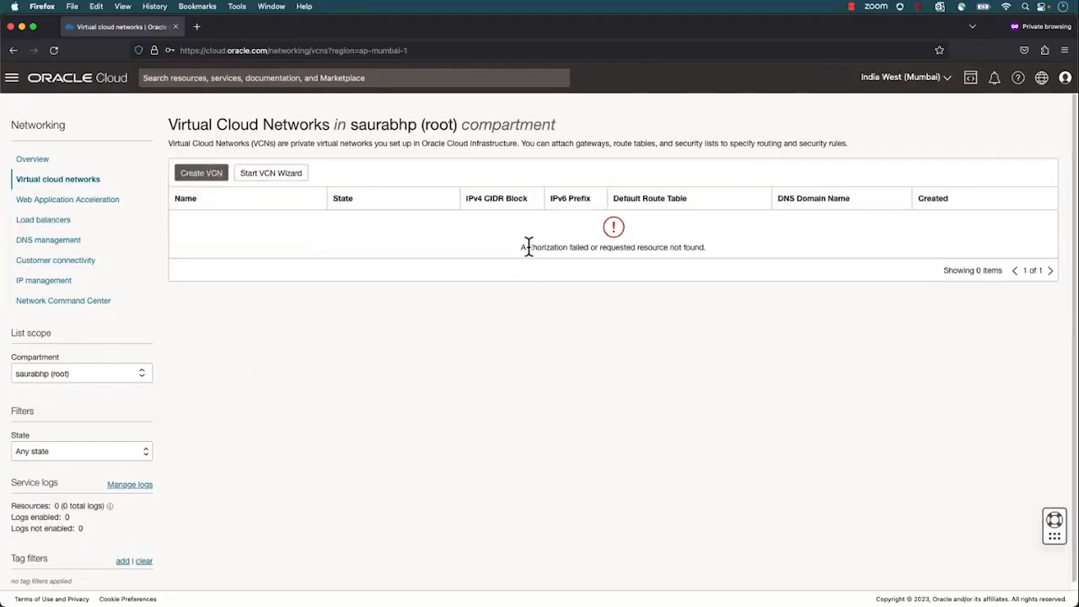
{"action": "left_click_drag", "start_coordinate": [520, 247], "coordinate": [590, 252]}
Check this user's access to the Object Storage Buckets list in the root compartment
{"action": "left_click", "coordinate": [11, 79]}
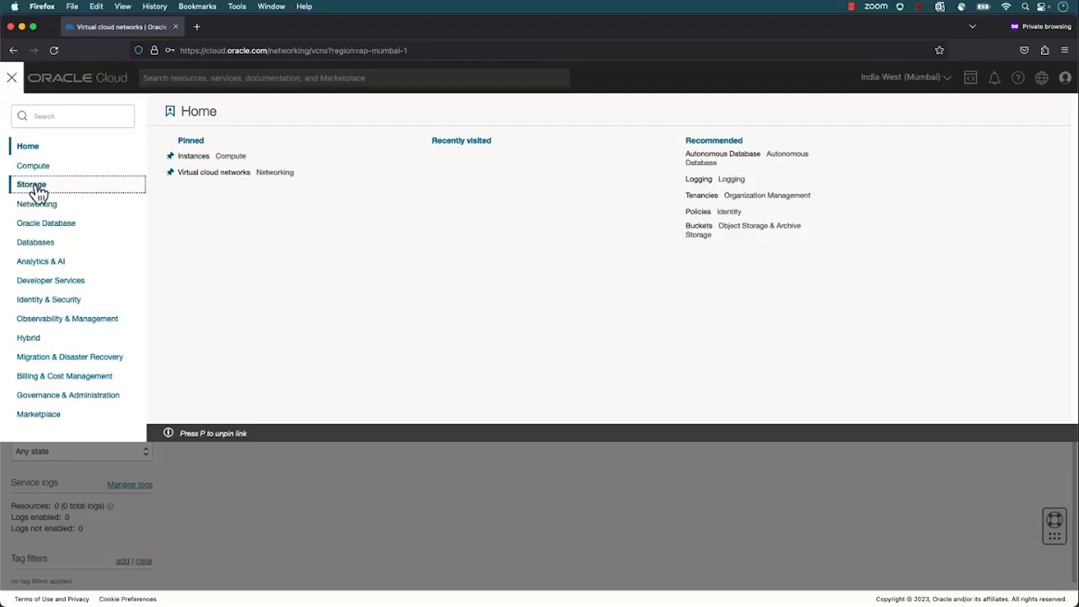
{"action": "mouse_move", "coordinate": [37, 192]}
{"action": "left_click", "coordinate": [370, 221]}
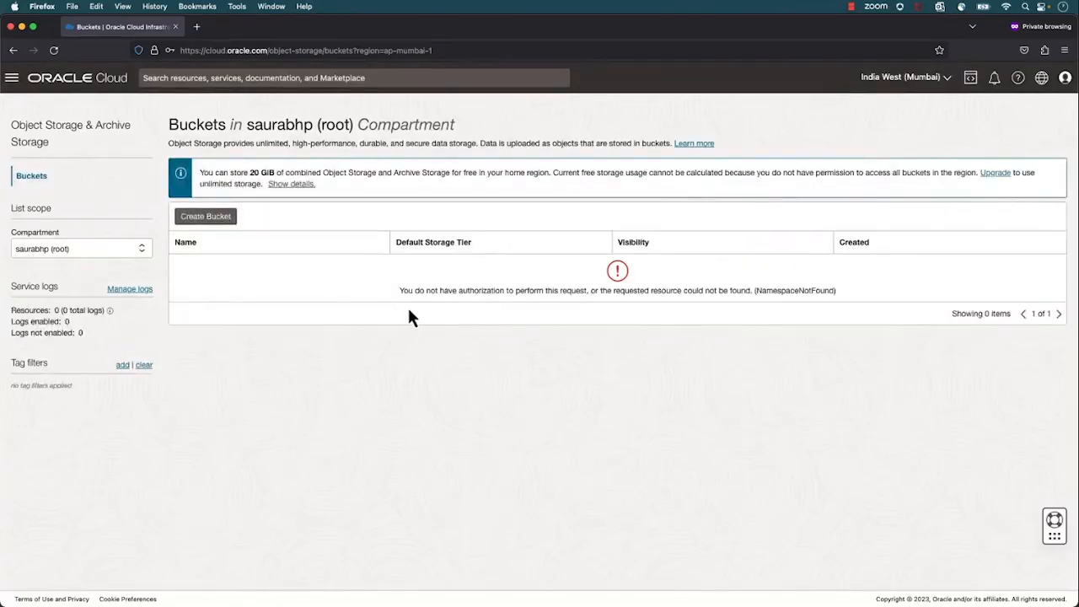
{"action": "left_click_drag", "start_coordinate": [403, 290], "coordinate": [588, 291]}
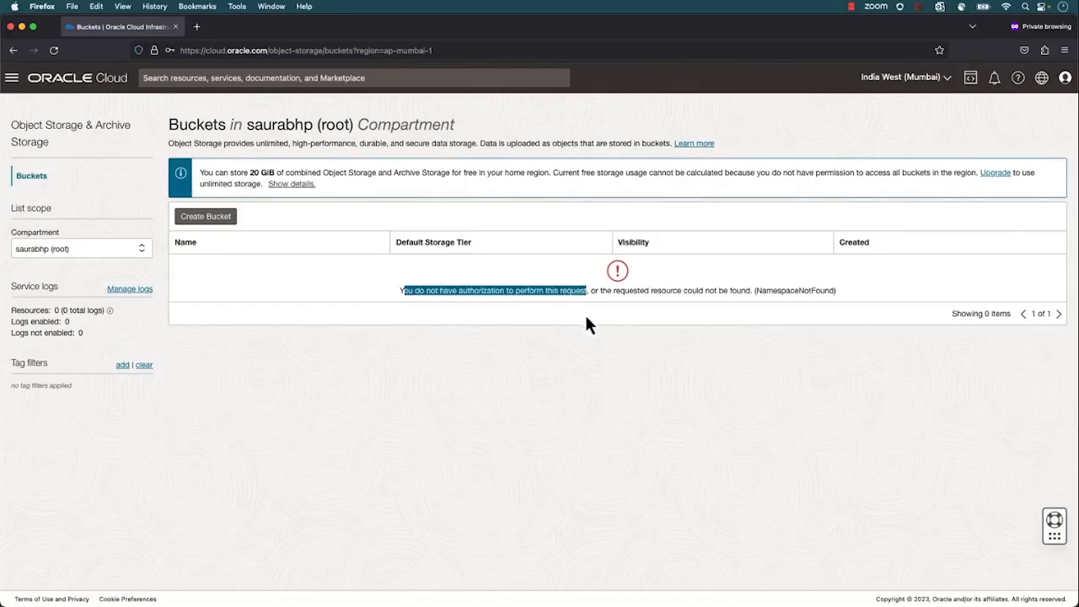
{"action": "left_click", "coordinate": [587, 320]}
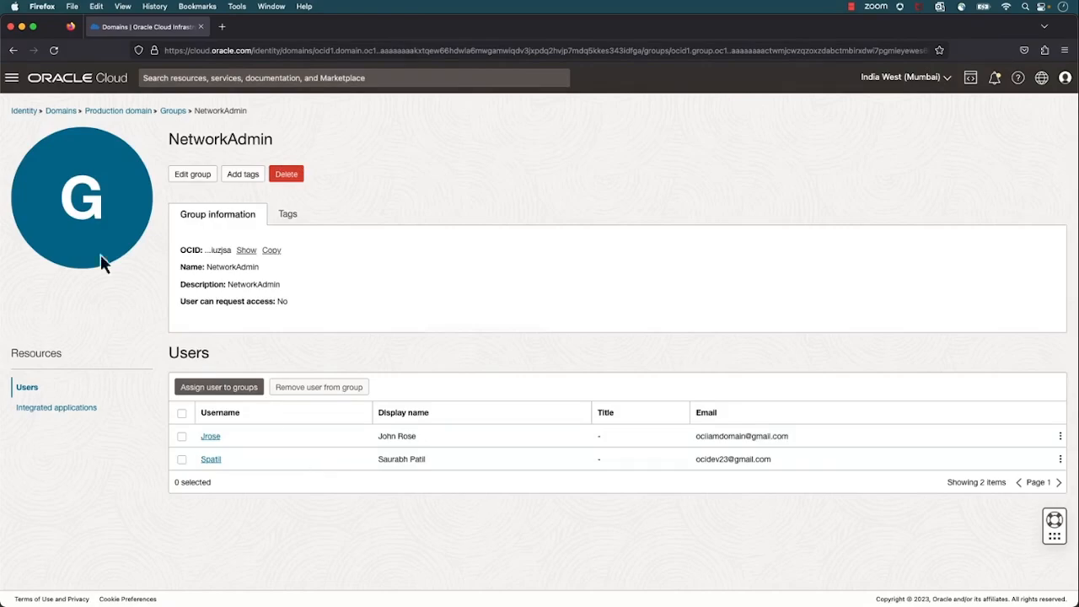
In the administrator's browser window, start creating a new identity policy from the Production compartment's Policies list
{"action": "left_click", "coordinate": [25, 111]}
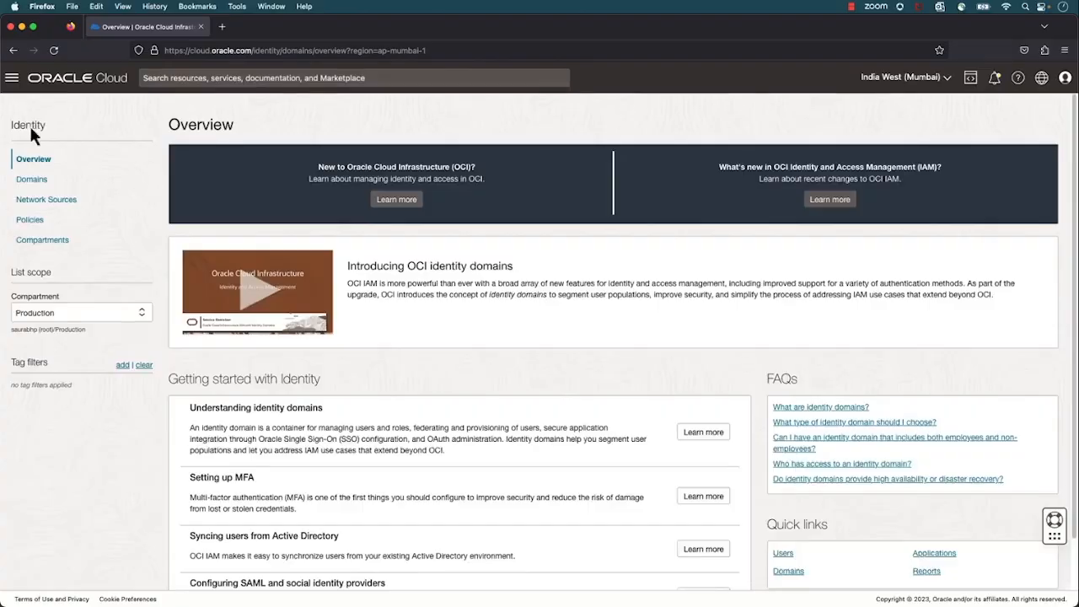
{"action": "left_click", "coordinate": [38, 226]}
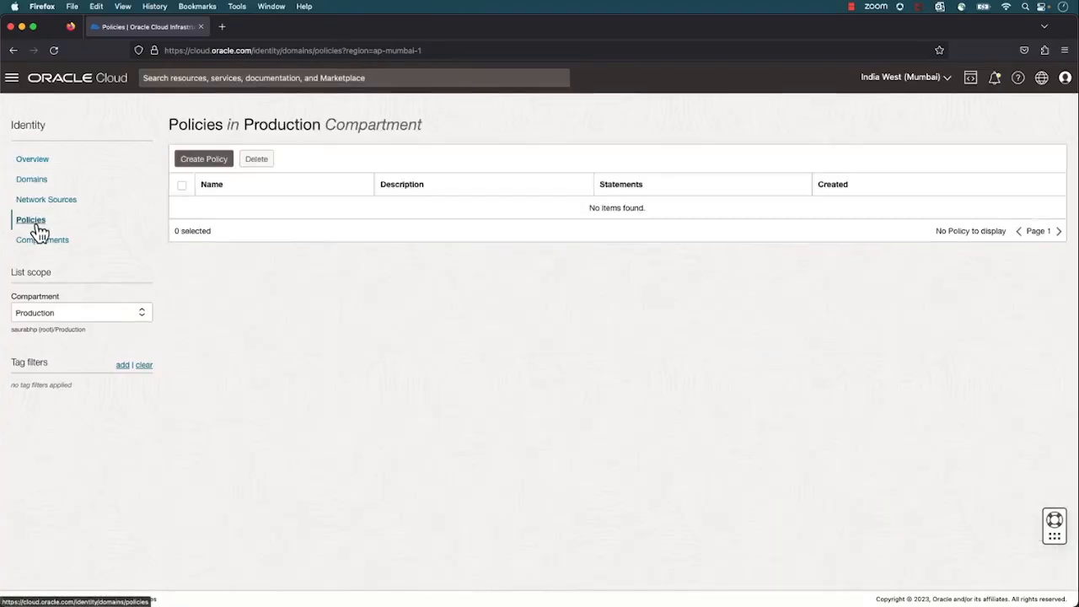
{"action": "left_click", "coordinate": [196, 165]}
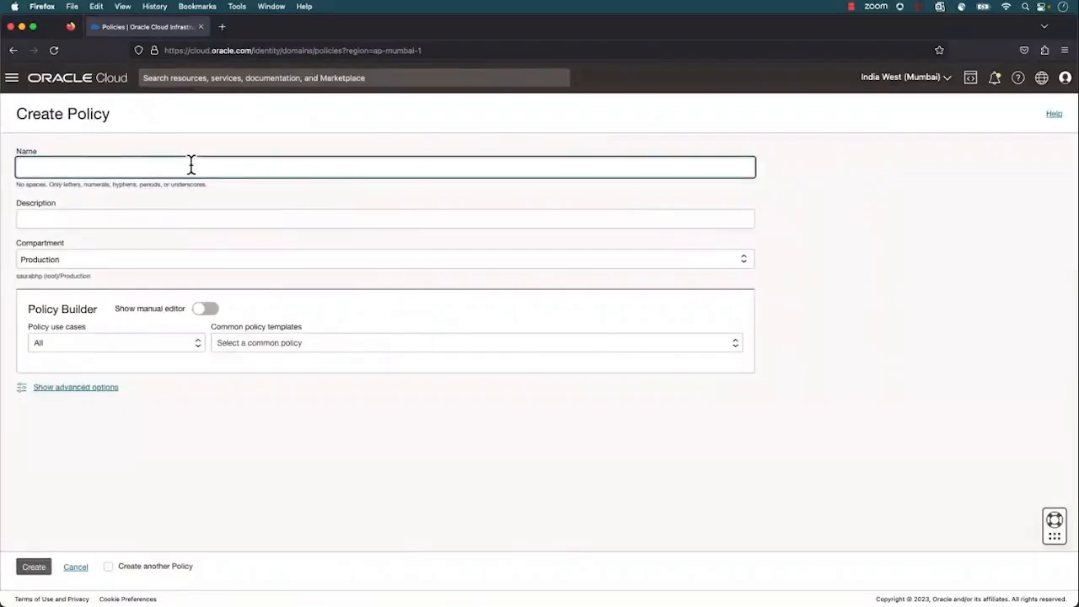
Name the policy NetworkAdmin-Policy, describe it as "For Network Admin", and select the Production compartment
{"action": "type", "text": "NetworkAdmin-Policy"}
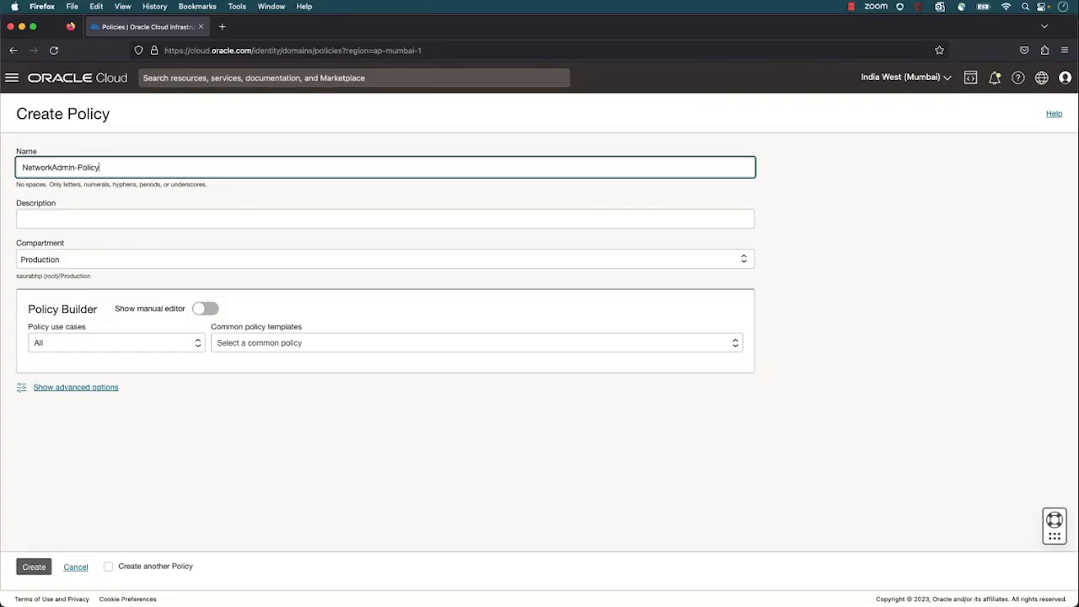
{"action": "key", "text": "Tab"}
{"action": "type", "text": "For Net"}
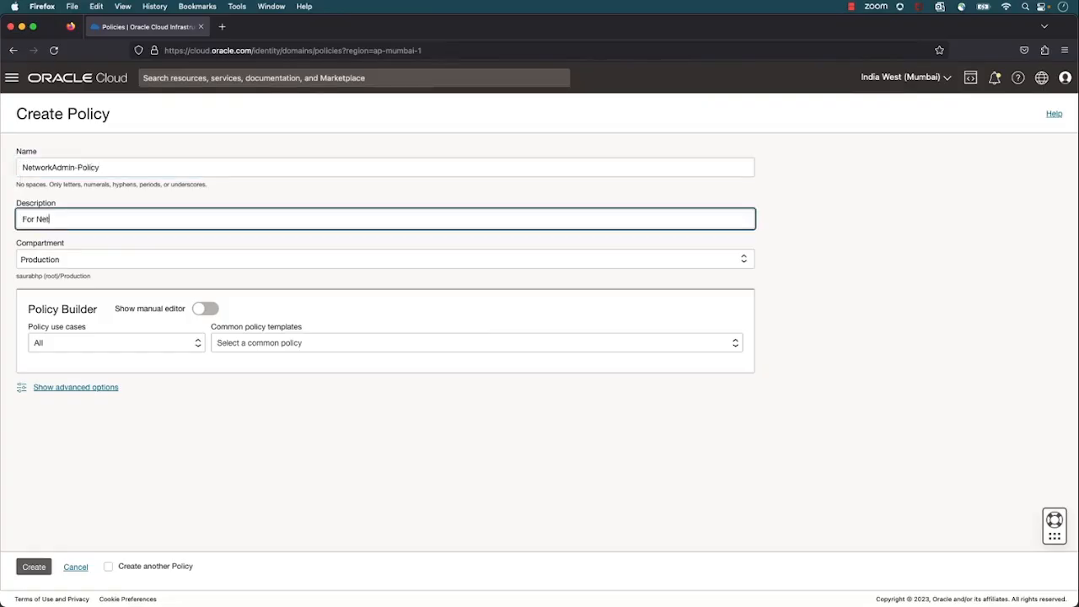
{"action": "type", "text": "work Admin"}
{"action": "key", "text": "Tab"}
{"action": "left_click", "coordinate": [91, 263]}
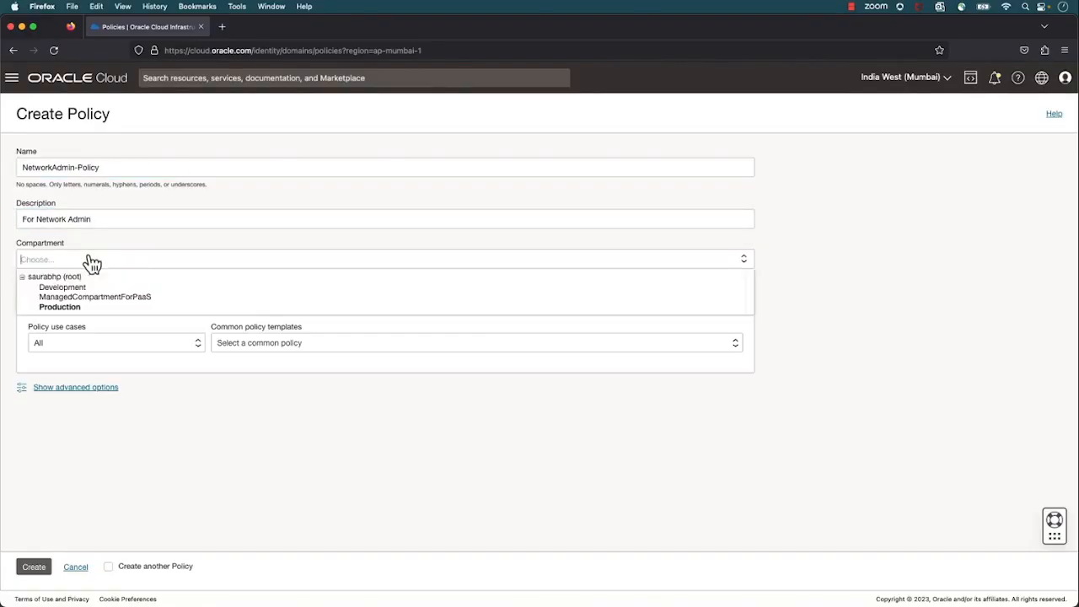
{"action": "left_click", "coordinate": [83, 310]}
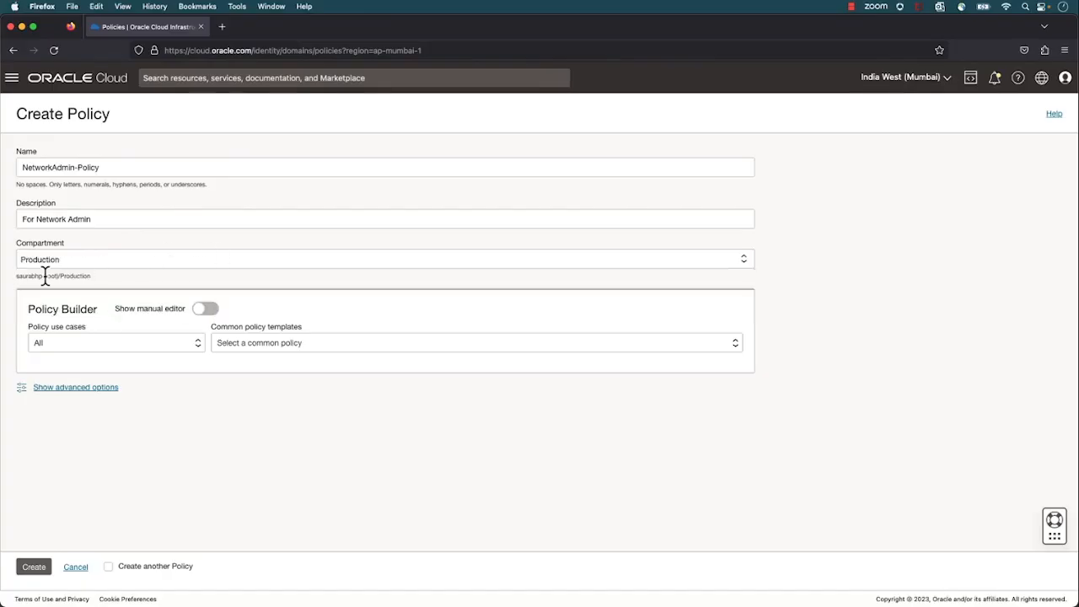
Choose the Network Management policy use case and the common template "Let network admins manage a cloud network"
{"action": "left_click", "coordinate": [95, 348]}
{"action": "scroll", "coordinate": [134, 432], "scroll_direction": "down", "scroll_amount": 5}
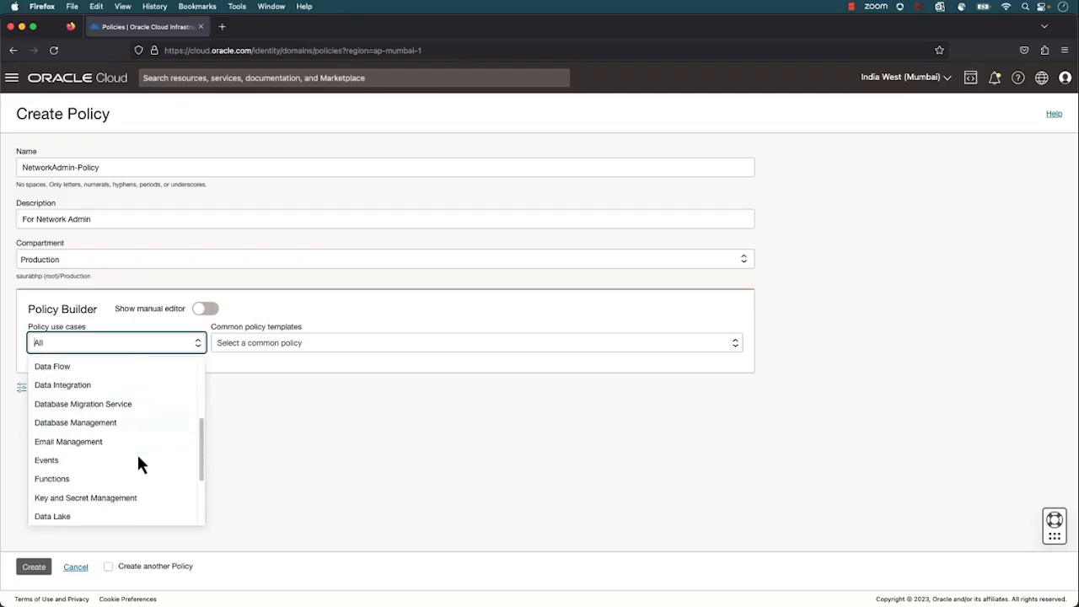
{"action": "scroll", "coordinate": [133, 457], "scroll_direction": "down", "scroll_amount": 3}
{"action": "left_click", "coordinate": [120, 478]}
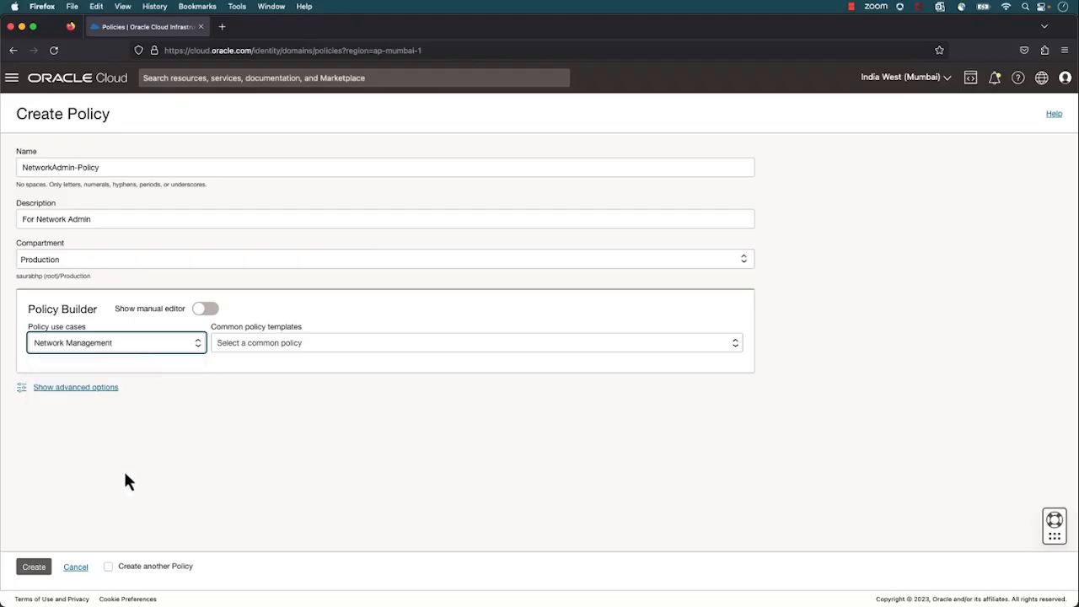
{"action": "left_click", "coordinate": [232, 344]}
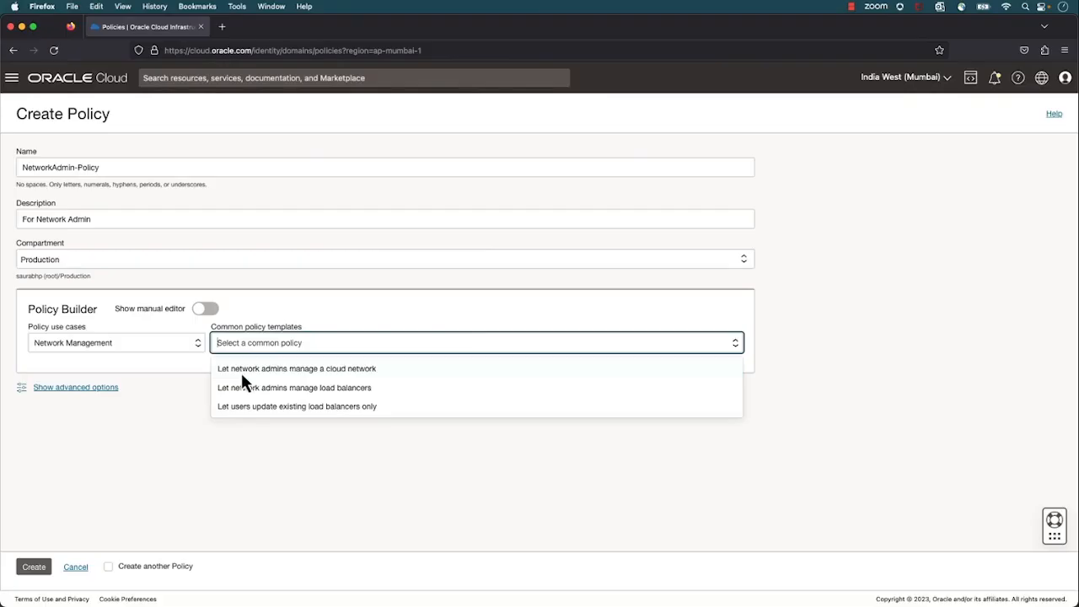
{"action": "left_click", "coordinate": [242, 376]}
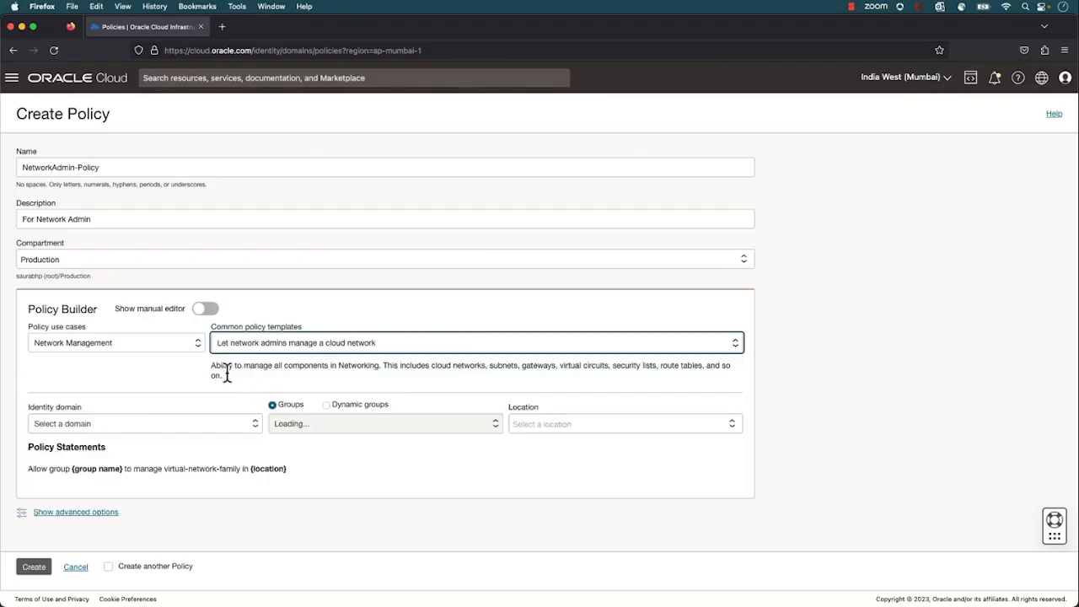
Apply the policy statement to the NetworkAdmin group of the Production identity domain, with the Production compartment as the location
{"action": "left_click", "coordinate": [118, 426]}
{"action": "left_click", "coordinate": [121, 456]}
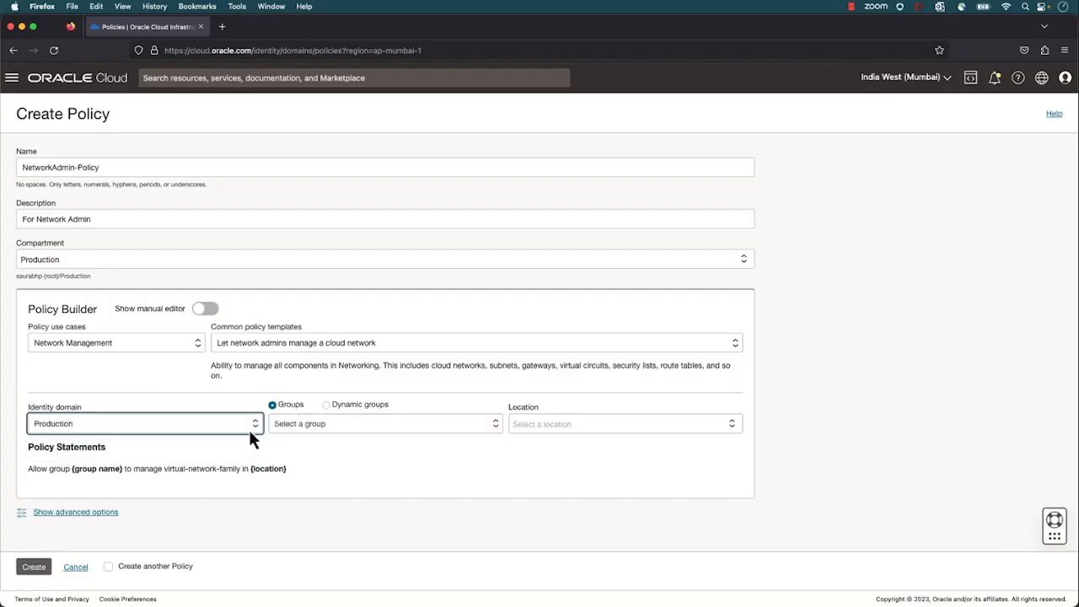
{"action": "left_click", "coordinate": [275, 426]}
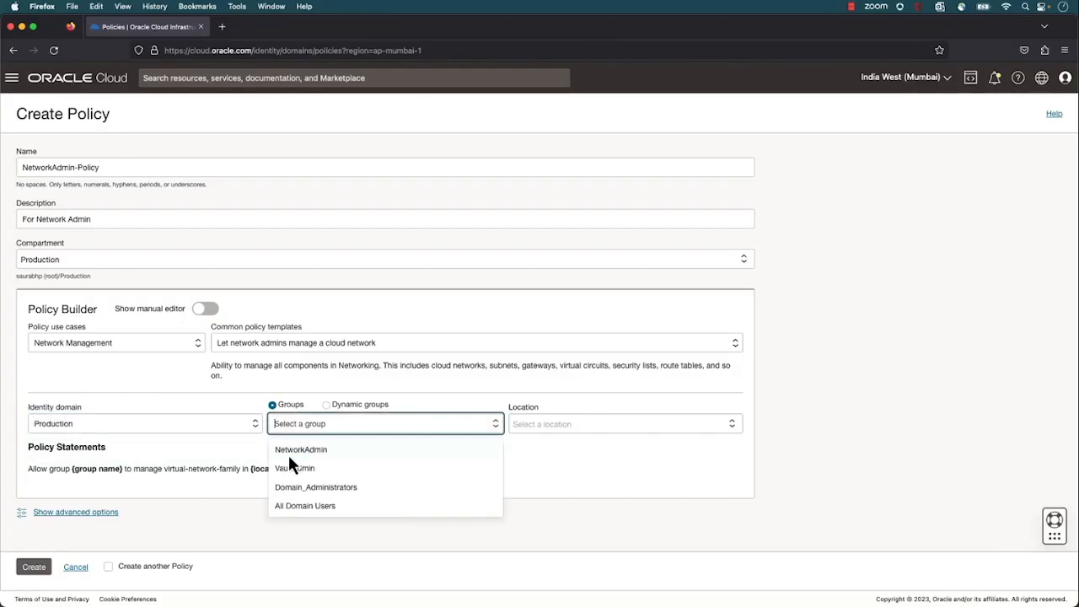
{"action": "left_click", "coordinate": [289, 457]}
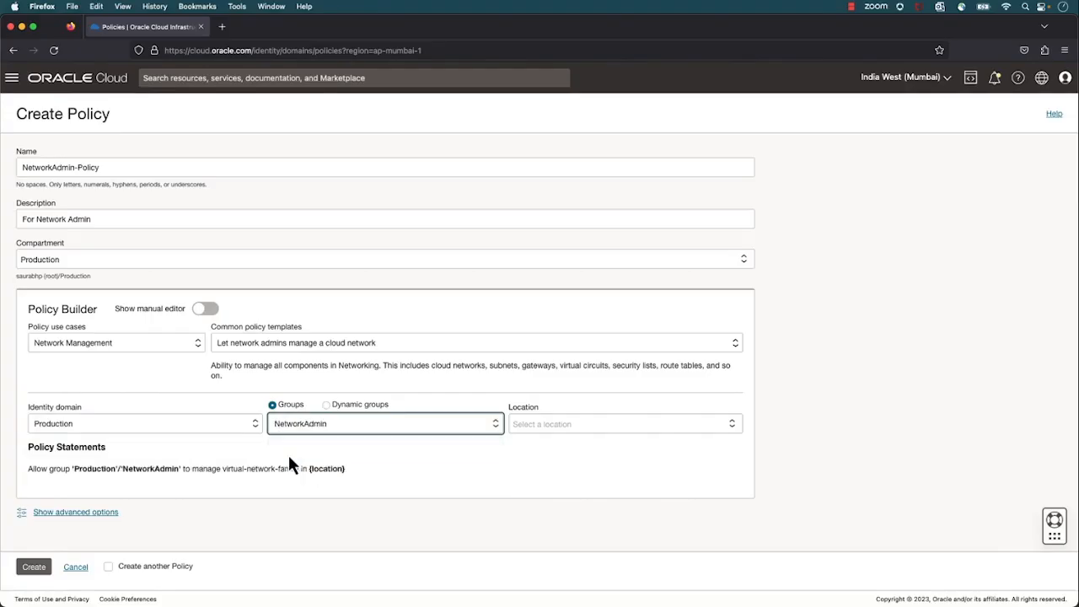
{"action": "left_click", "coordinate": [562, 424]}
{"action": "left_click", "coordinate": [516, 442]}
{"action": "left_click", "coordinate": [550, 471]}
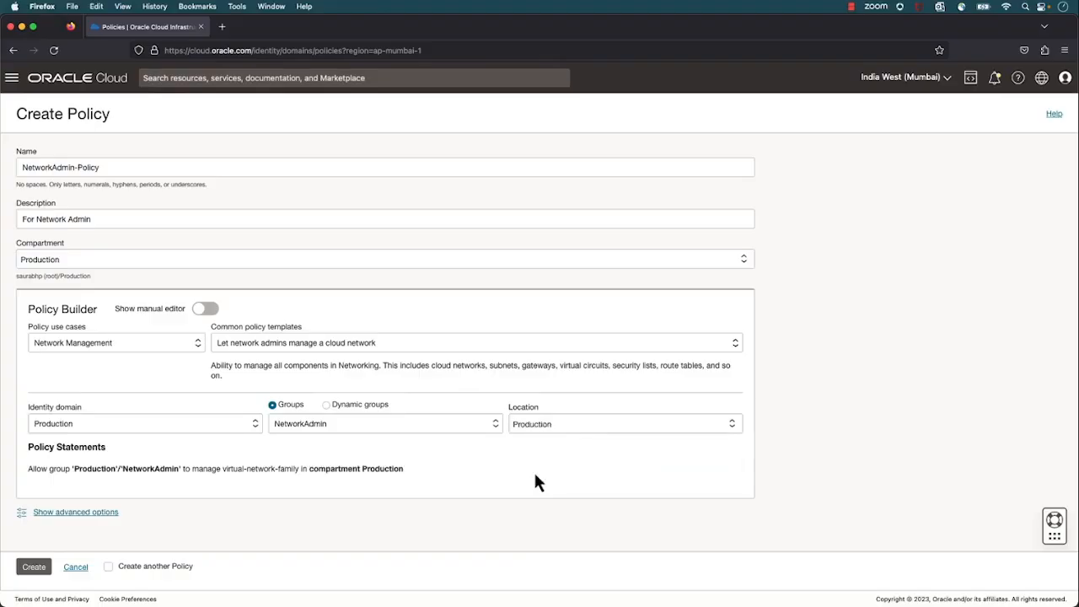
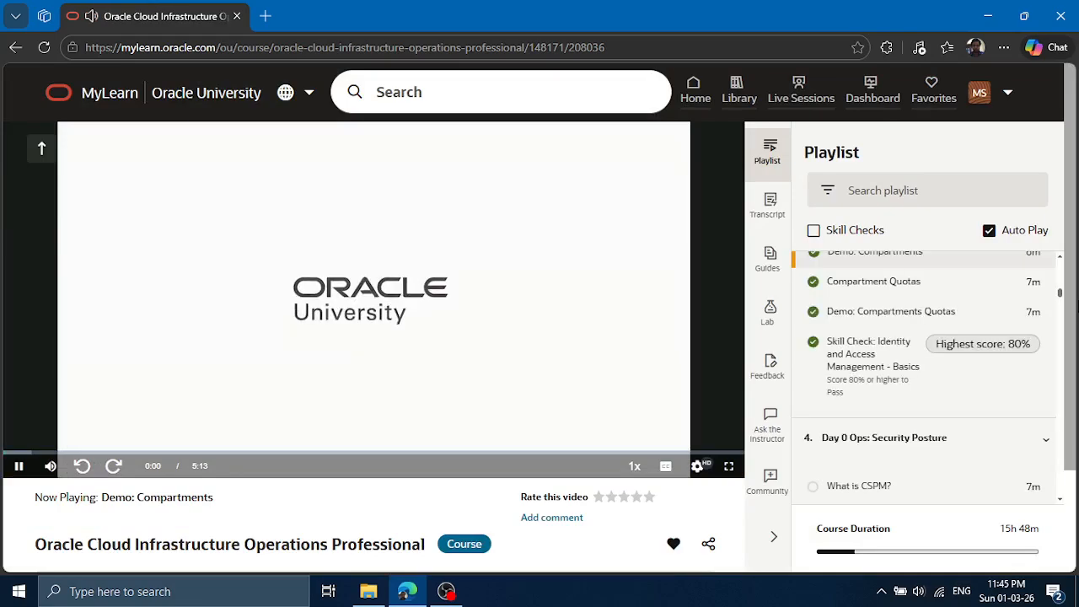
Show the Demo: Compartments course video in full screen and set its playback speed to 1x
{"action": "left_click", "coordinate": [736, 471]}
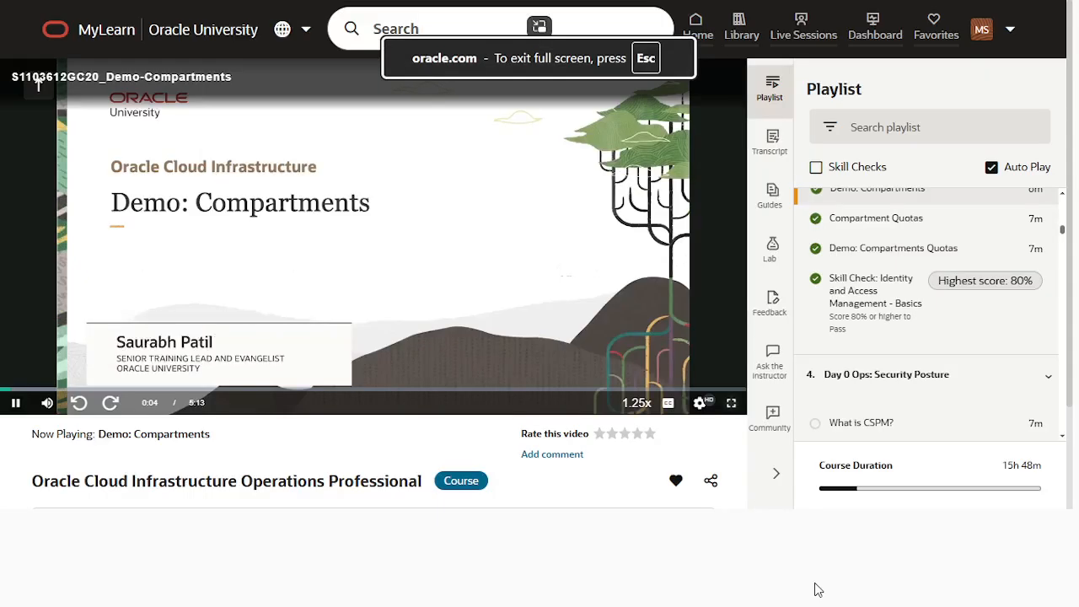
{"action": "left_click", "coordinate": [988, 595]}
{"action": "left_click", "coordinate": [985, 595]}
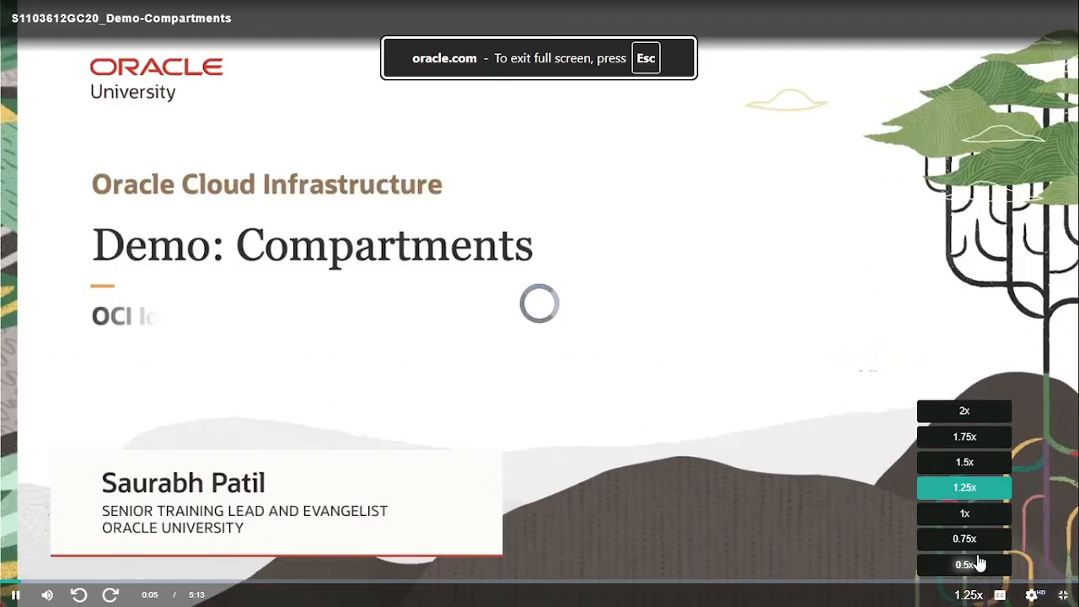
{"action": "left_click", "coordinate": [970, 511]}
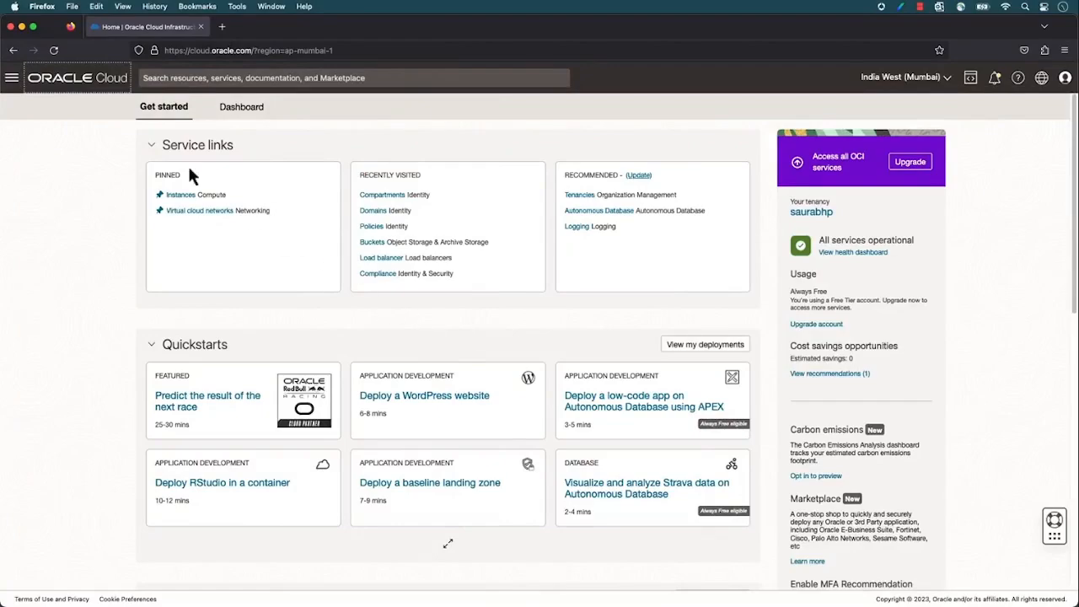
Open the root compartment's details from the Identity compartments list and highlight "root Compartment" in its description
{"action": "left_click", "coordinate": [12, 78]}
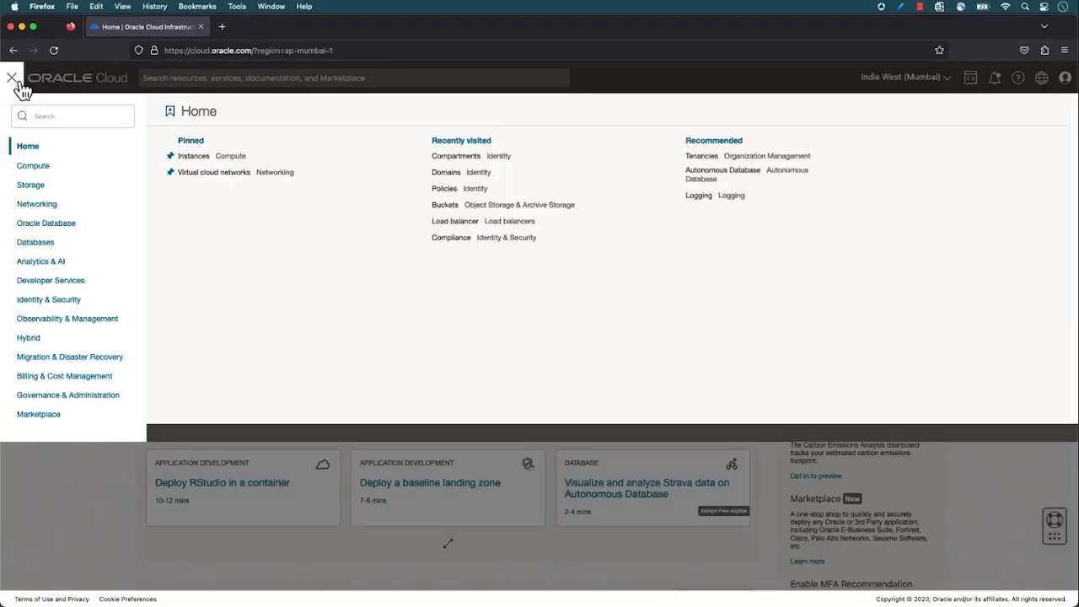
{"action": "left_click", "coordinate": [74, 306]}
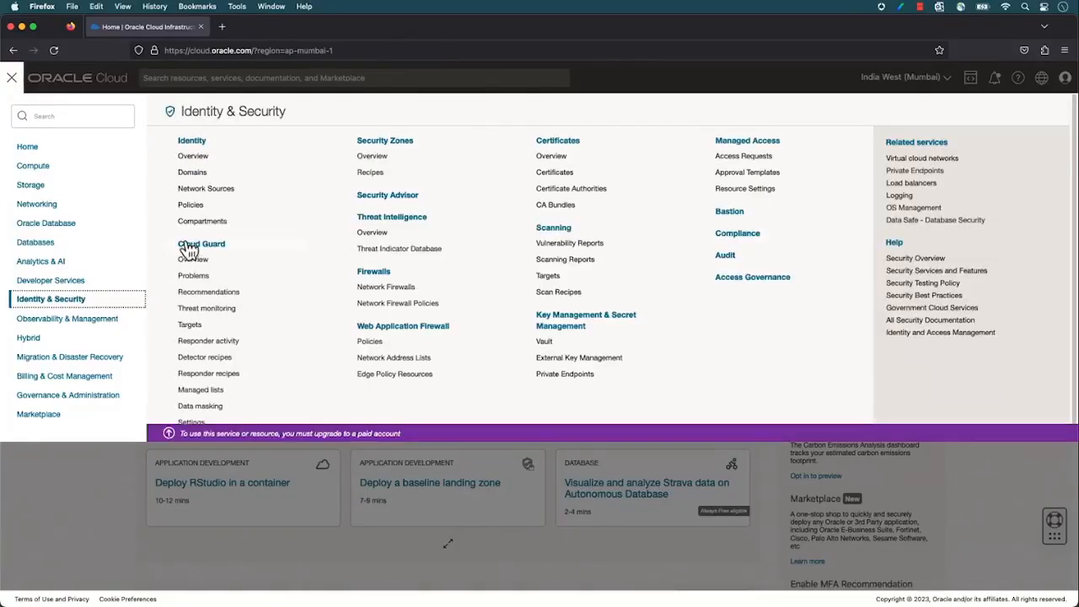
{"action": "left_click", "coordinate": [201, 223]}
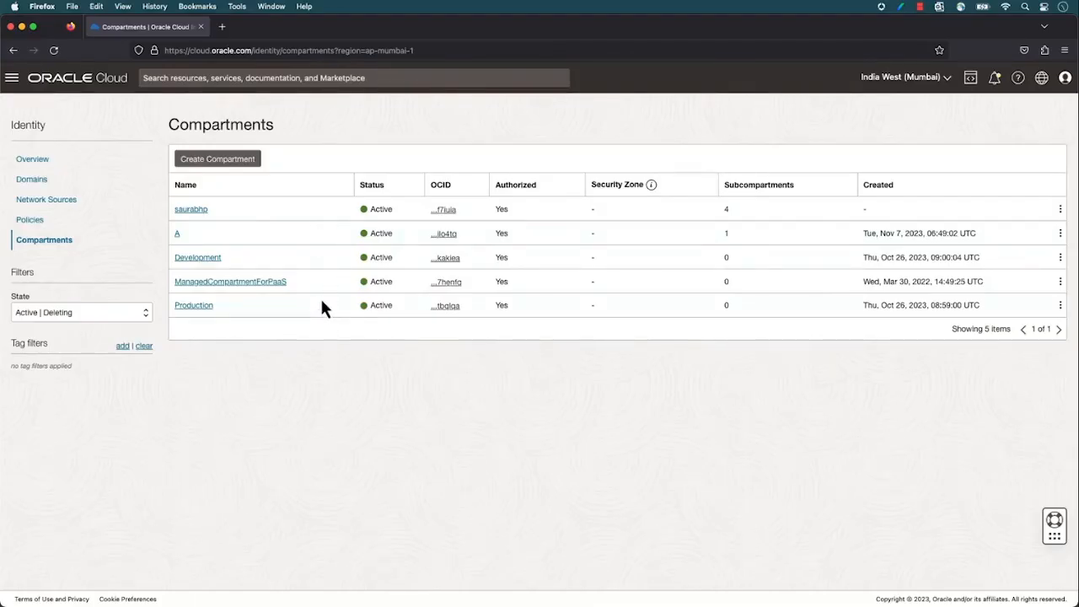
{"action": "left_click", "coordinate": [201, 211]}
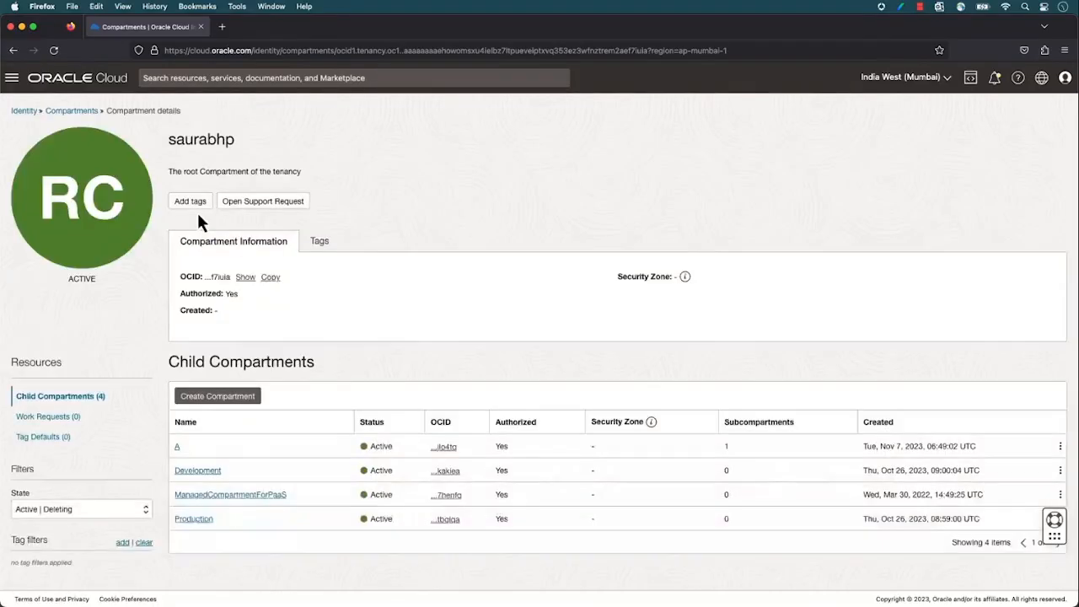
{"action": "left_click_drag", "start_coordinate": [182, 171], "coordinate": [237, 173]}
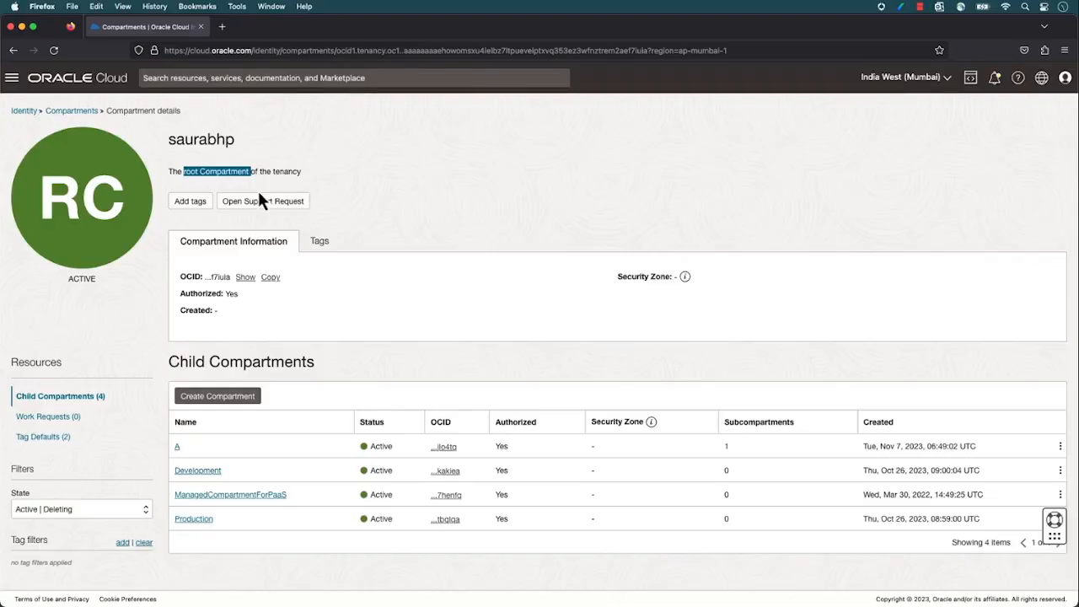
{"action": "left_click", "coordinate": [258, 194]}
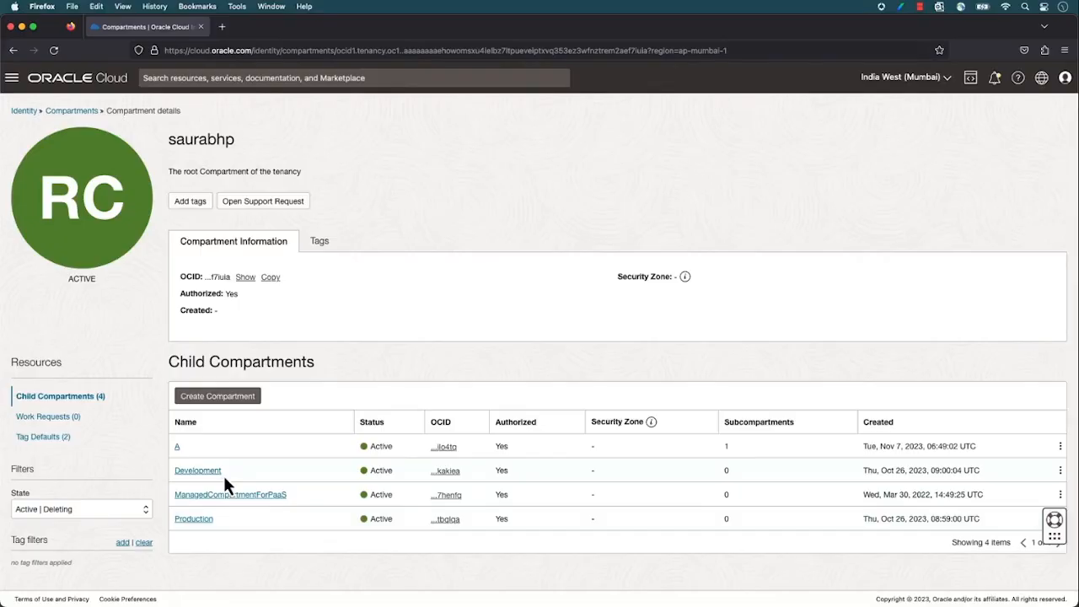
Start a new child compartment of the root, named sandbox-demo, with the description "For Demo"
{"action": "left_click", "coordinate": [218, 403]}
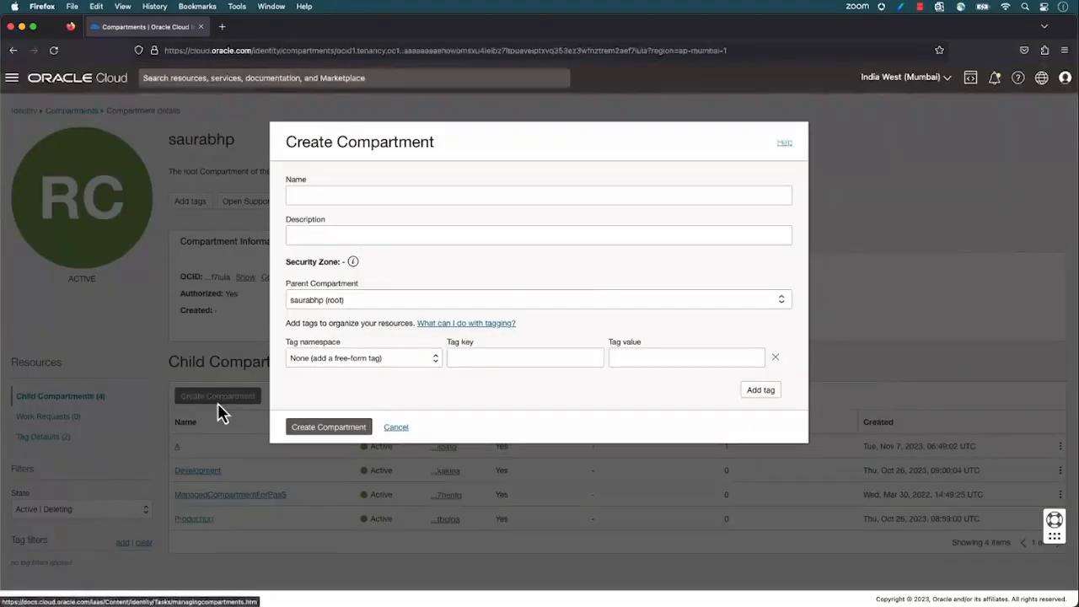
{"action": "left_click", "coordinate": [343, 194]}
{"action": "type", "text": "sandbox"}
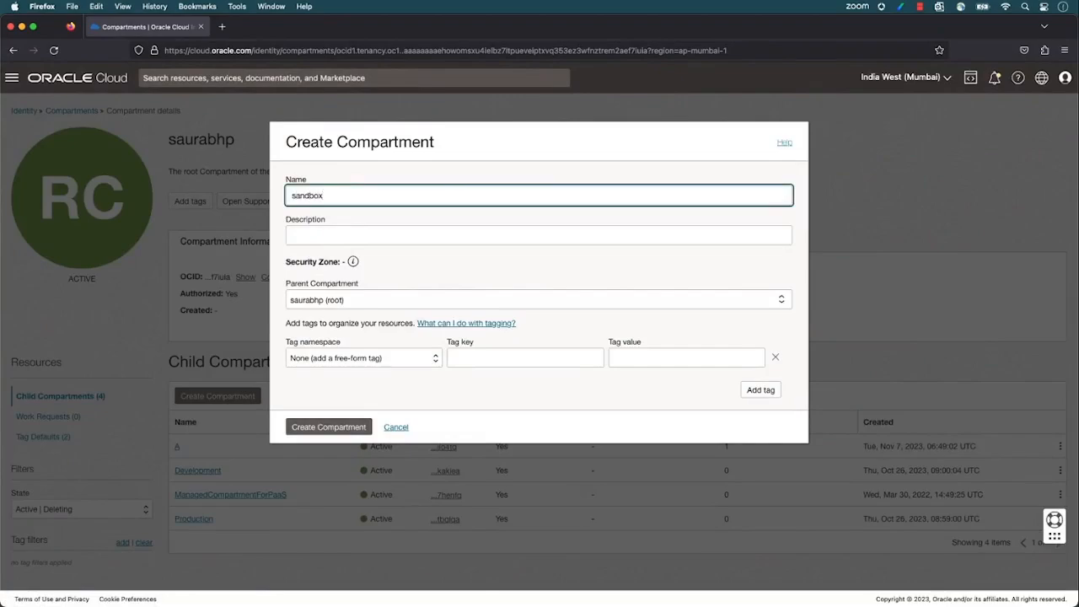
{"action": "type", "text": "-demo"}
{"action": "key", "text": "Tab"}
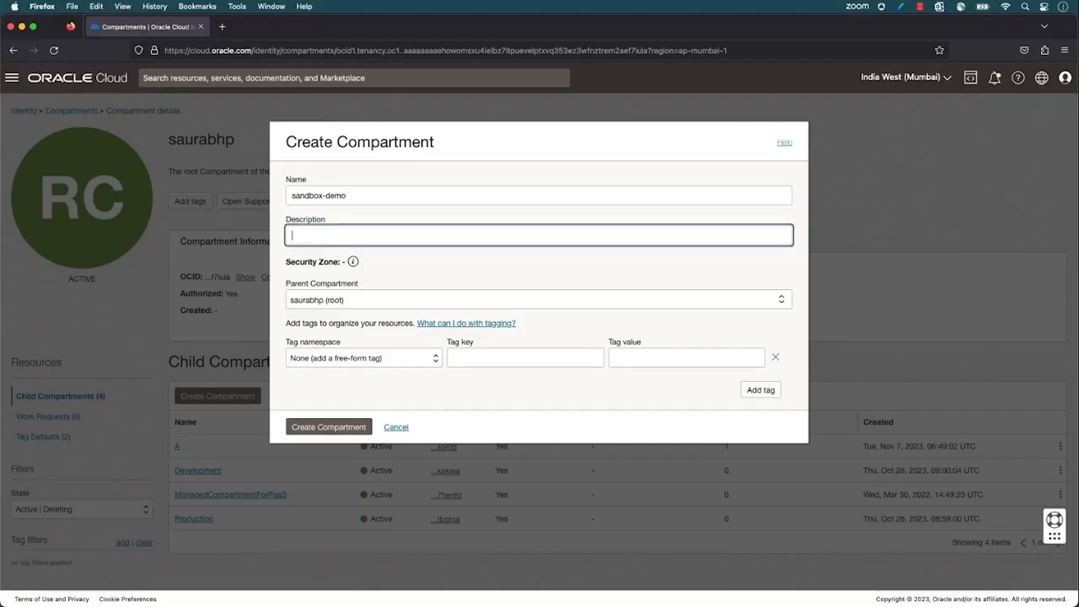
{"action": "type", "text": "For Demo"}
{"action": "left_click", "coordinate": [310, 275]}
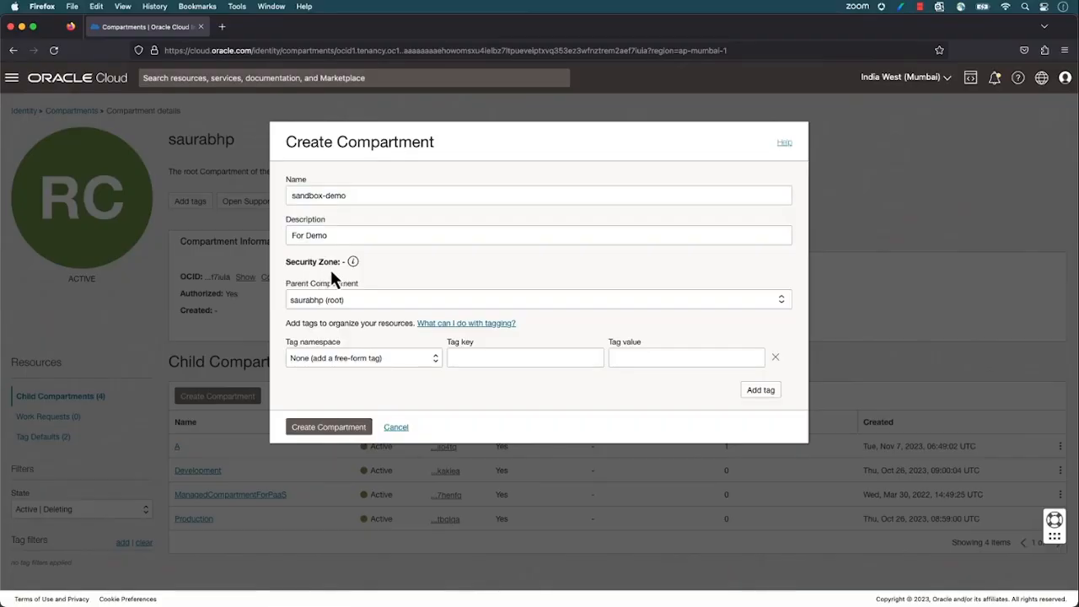
Create the compartment with the root as its parent, then refresh the list and open the sandbox-demo compartment's details
{"action": "mouse_move", "coordinate": [355, 268]}
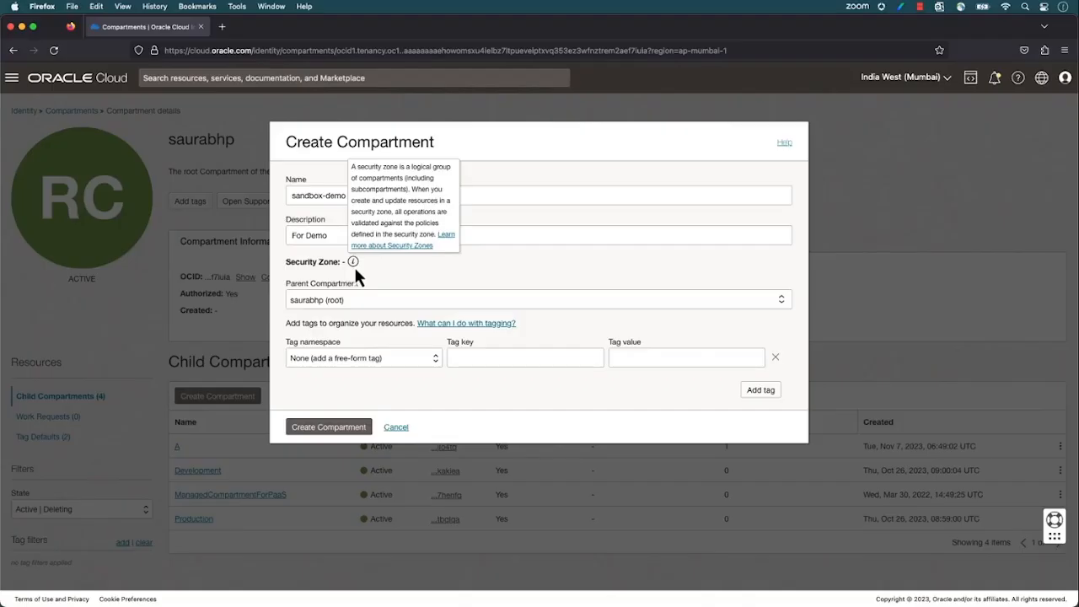
{"action": "left_click", "coordinate": [365, 301]}
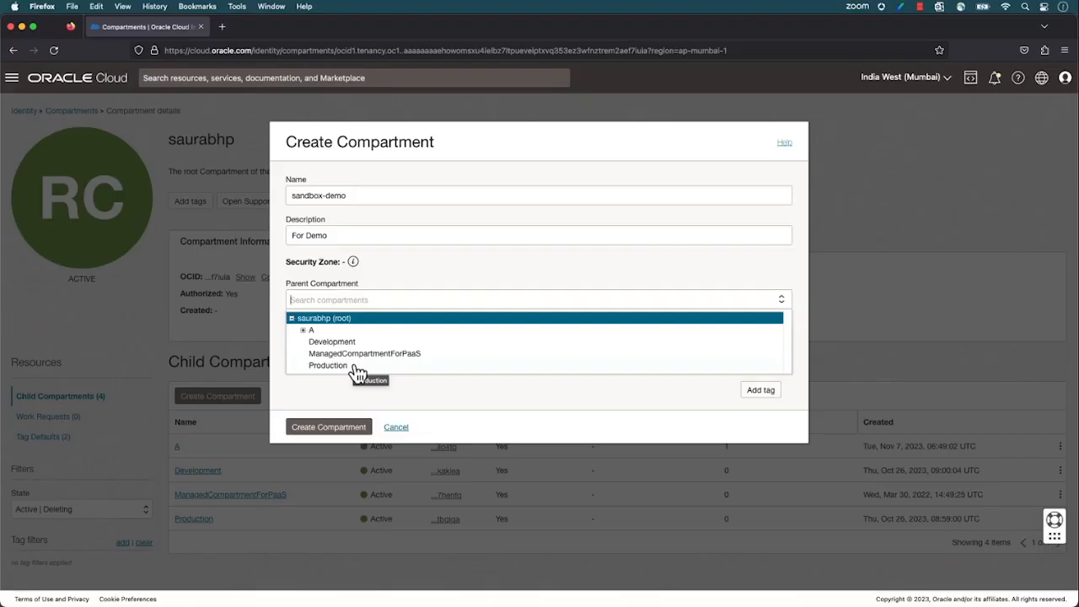
{"action": "left_click", "coordinate": [354, 318]}
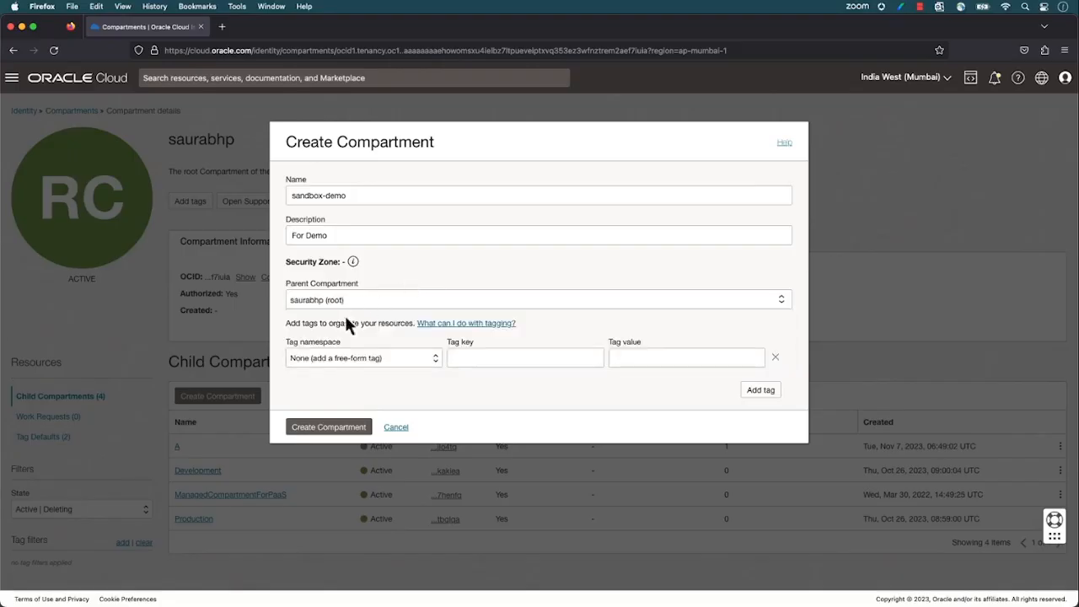
{"action": "left_click", "coordinate": [328, 429]}
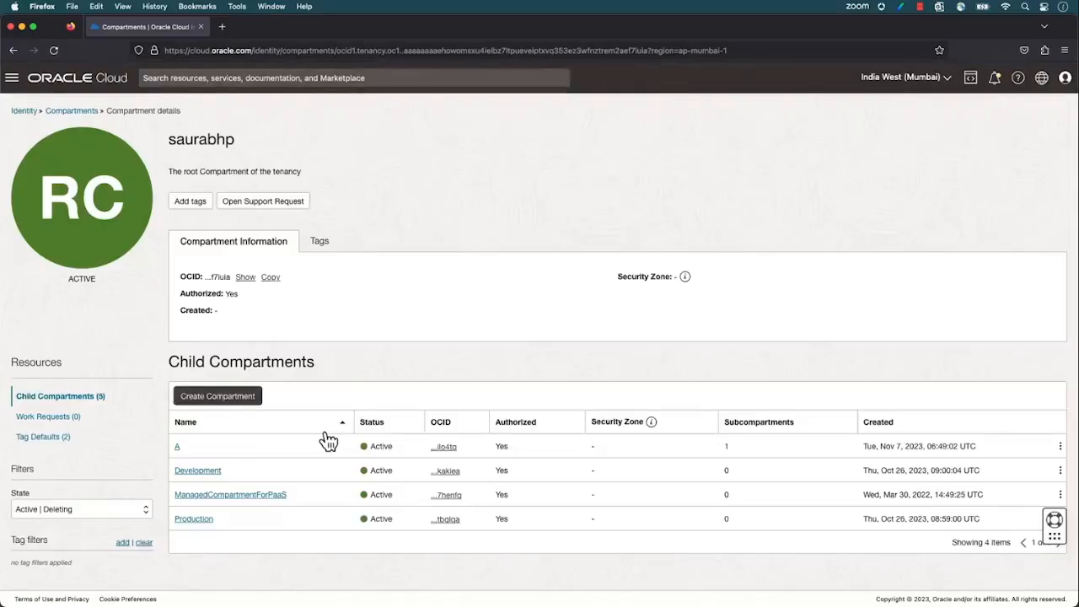
{"action": "left_click", "coordinate": [50, 52]}
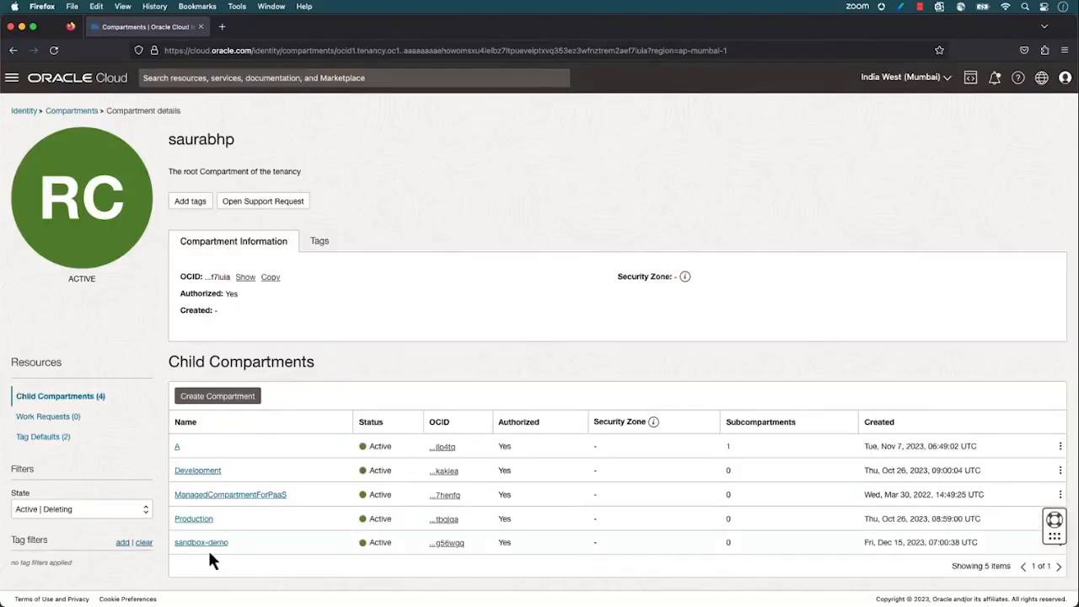
{"action": "left_click", "coordinate": [209, 545]}
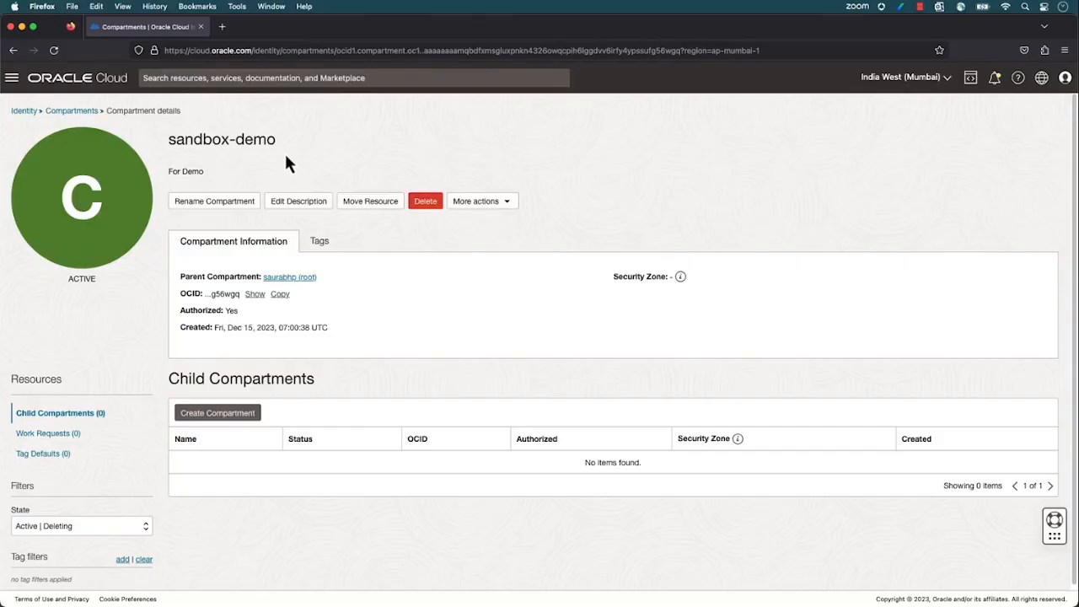
Start the VCN wizard from the Virtual cloud networks list, using the Create VCN with Internet Connectivity option
{"action": "left_click", "coordinate": [11, 78]}
{"action": "left_click", "coordinate": [50, 207]}
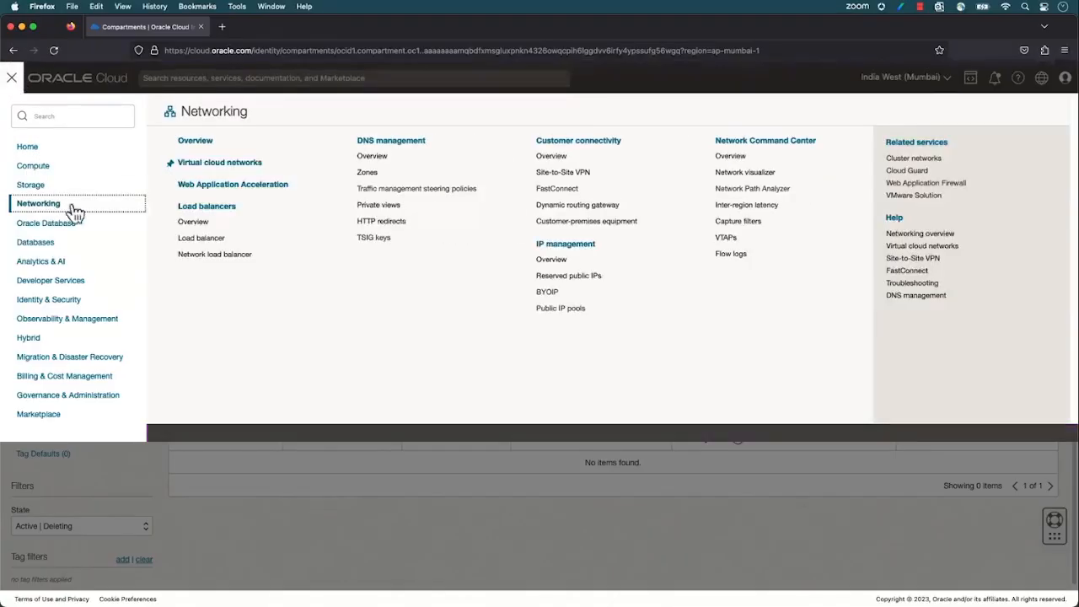
{"action": "left_click", "coordinate": [193, 167]}
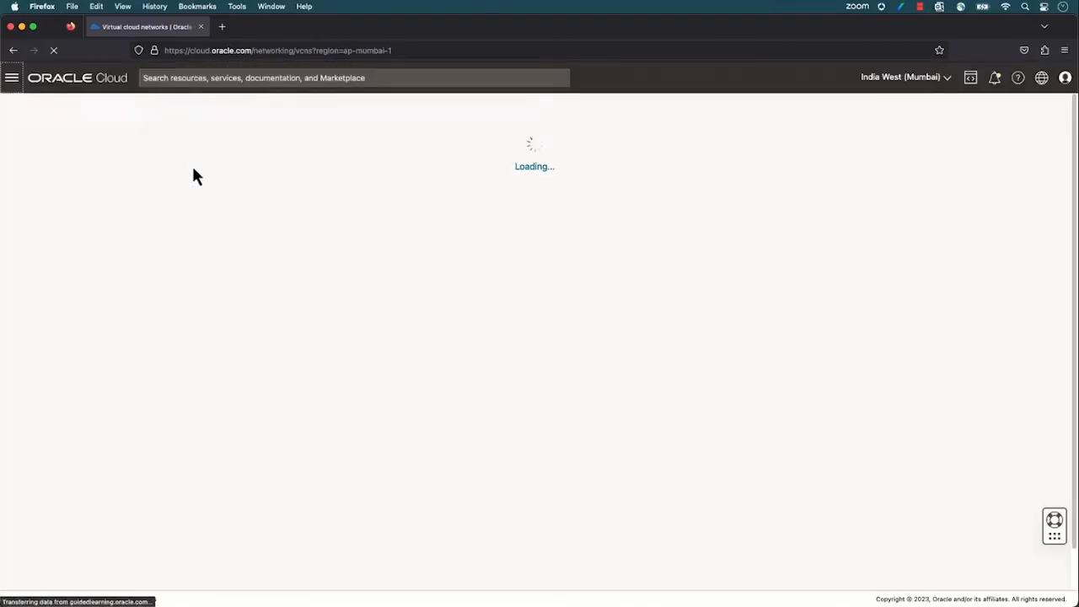
{"action": "left_click", "coordinate": [259, 175]}
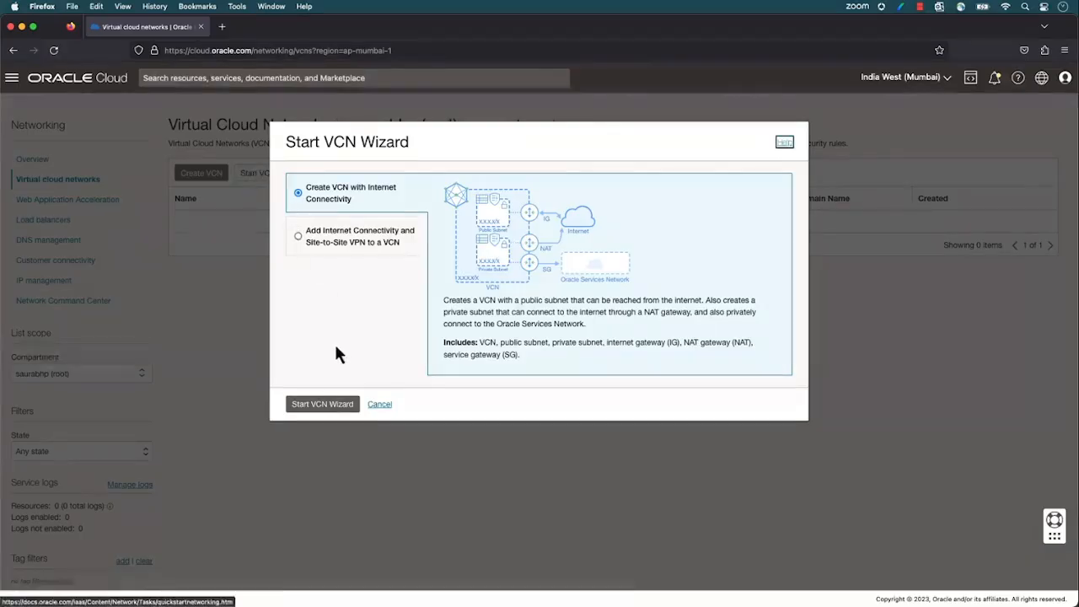
{"action": "left_click", "coordinate": [328, 416]}
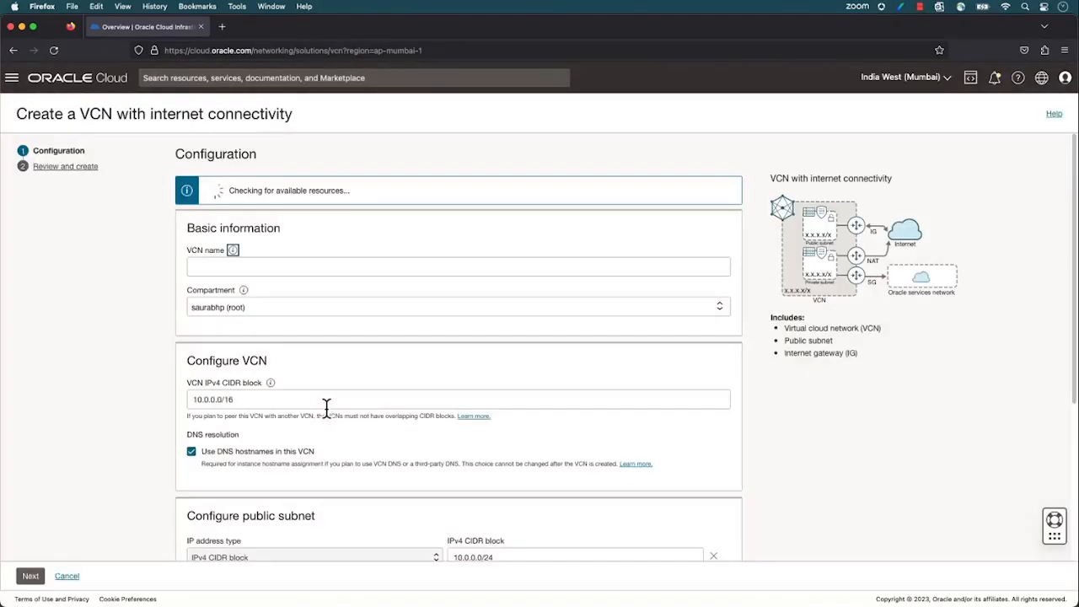
Name the VCN Demo-01 and place it in the sandbox-demo compartment
{"action": "left_click", "coordinate": [304, 267]}
{"action": "type", "text": "Dem"}
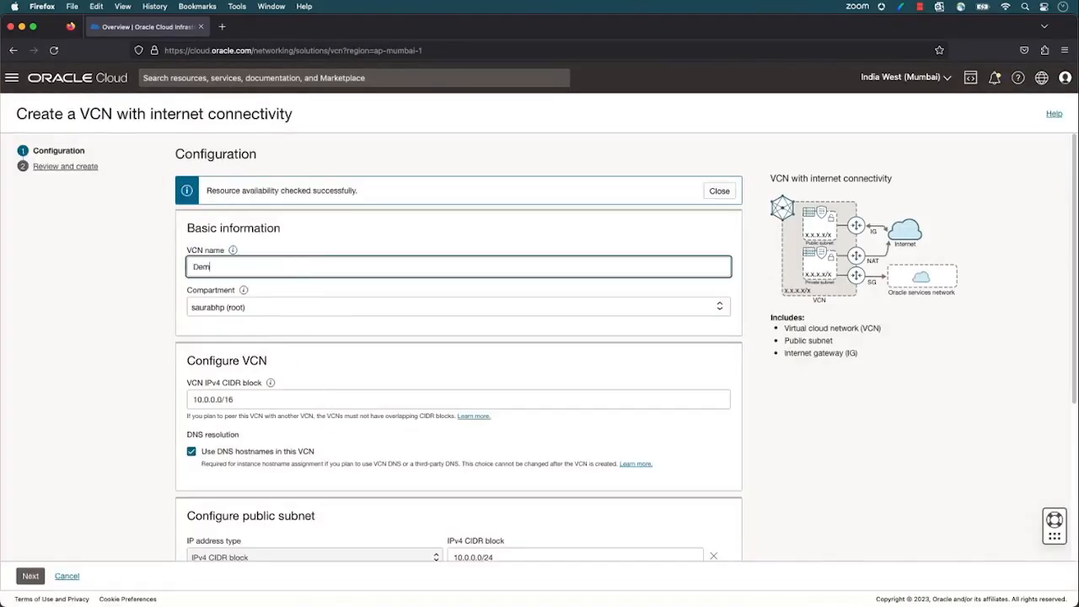
{"action": "type", "text": "o-01"}
{"action": "left_click", "coordinate": [287, 311]}
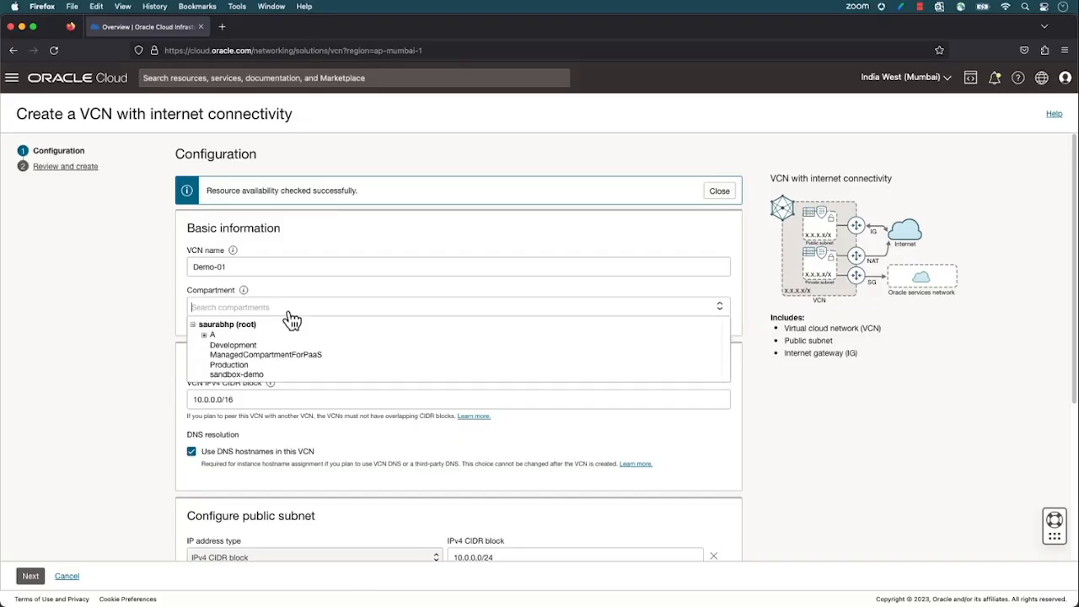
{"action": "left_click", "coordinate": [193, 325]}
{"action": "left_click", "coordinate": [193, 326]}
{"action": "left_click", "coordinate": [263, 379]}
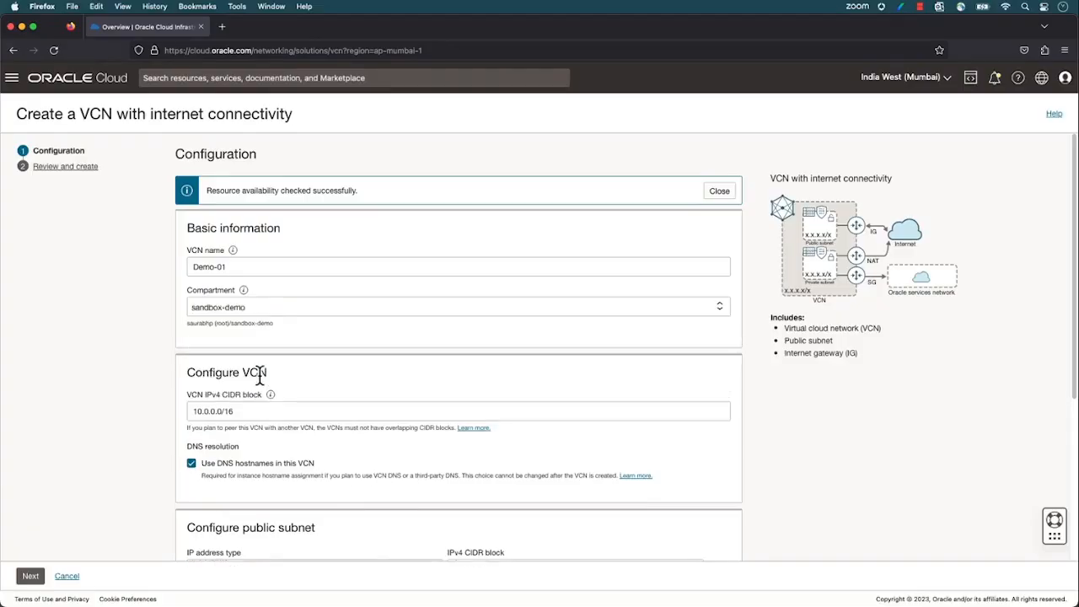
Accept the default CIDR and subnet settings, create the Demo-01 VCN and close the wizard
{"action": "scroll", "coordinate": [260, 375], "scroll_direction": "down", "scroll_amount": 5}
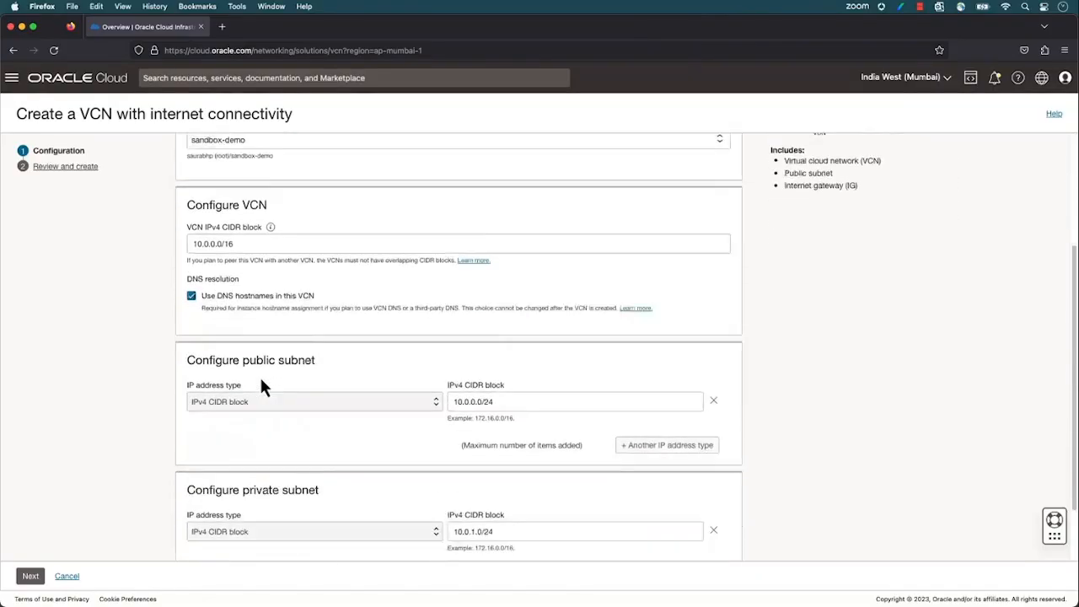
{"action": "left_click", "coordinate": [32, 578]}
{"action": "scroll", "coordinate": [358, 493], "scroll_direction": "down", "scroll_amount": 5}
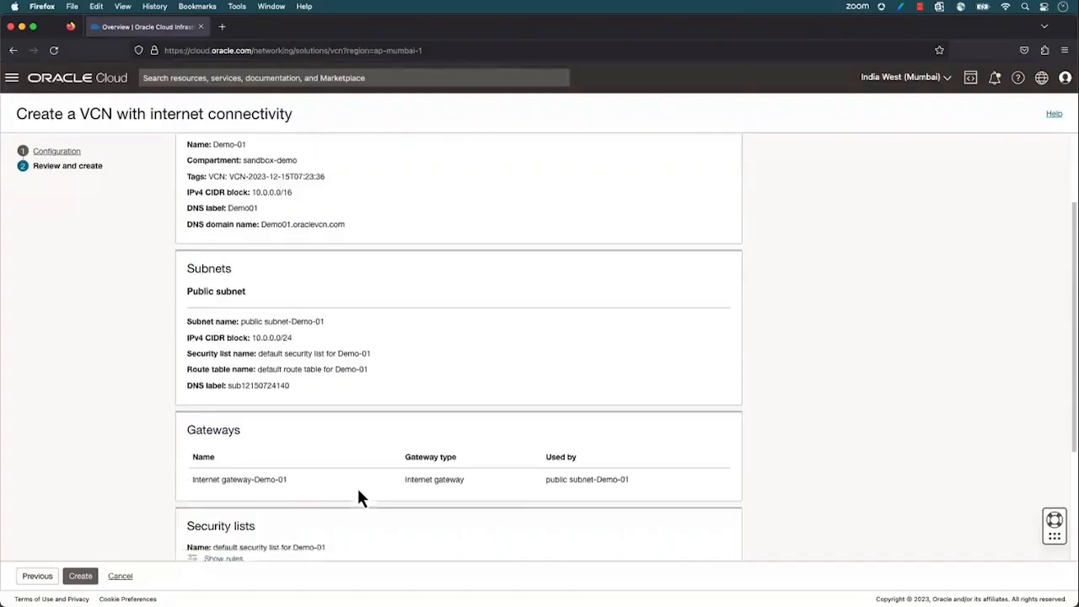
{"action": "left_click", "coordinate": [81, 577]}
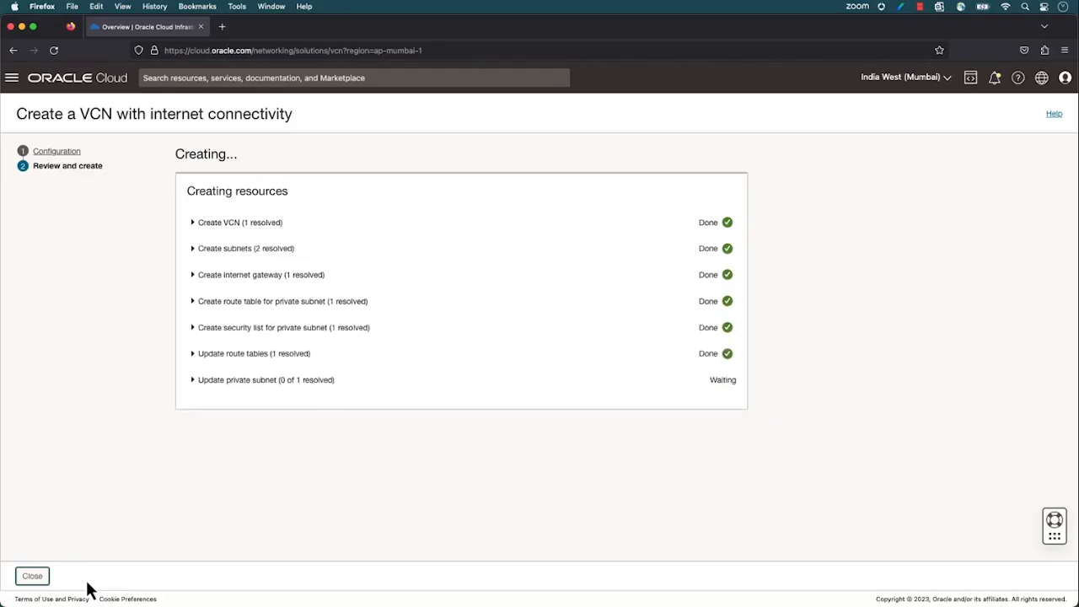
{"action": "left_click", "coordinate": [49, 582]}
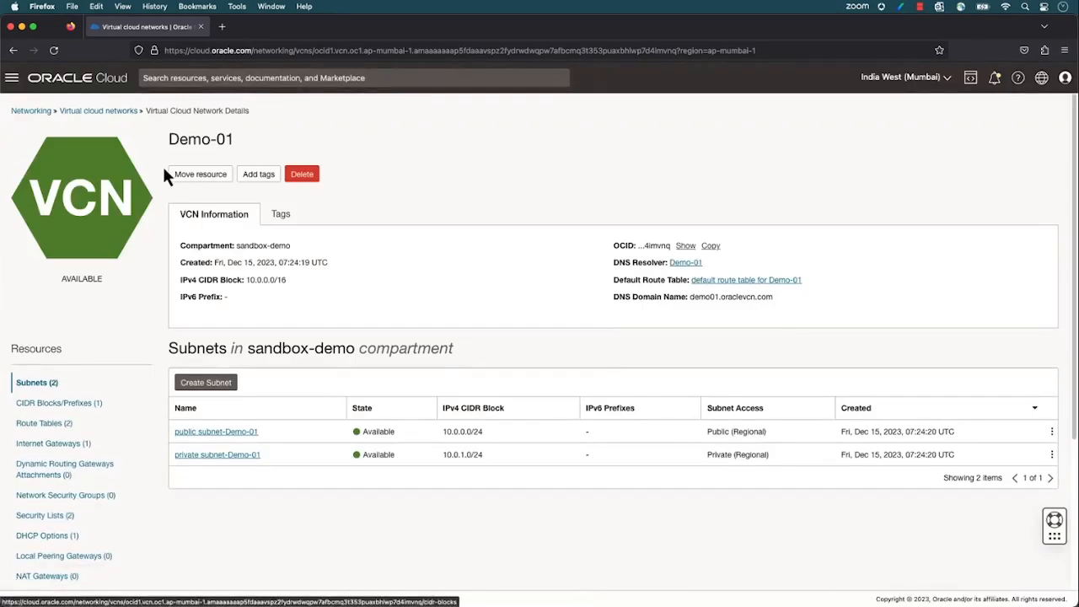
Return to the Virtual Cloud Networks list and scope it to the sandbox-demo compartment
{"action": "left_click", "coordinate": [122, 116]}
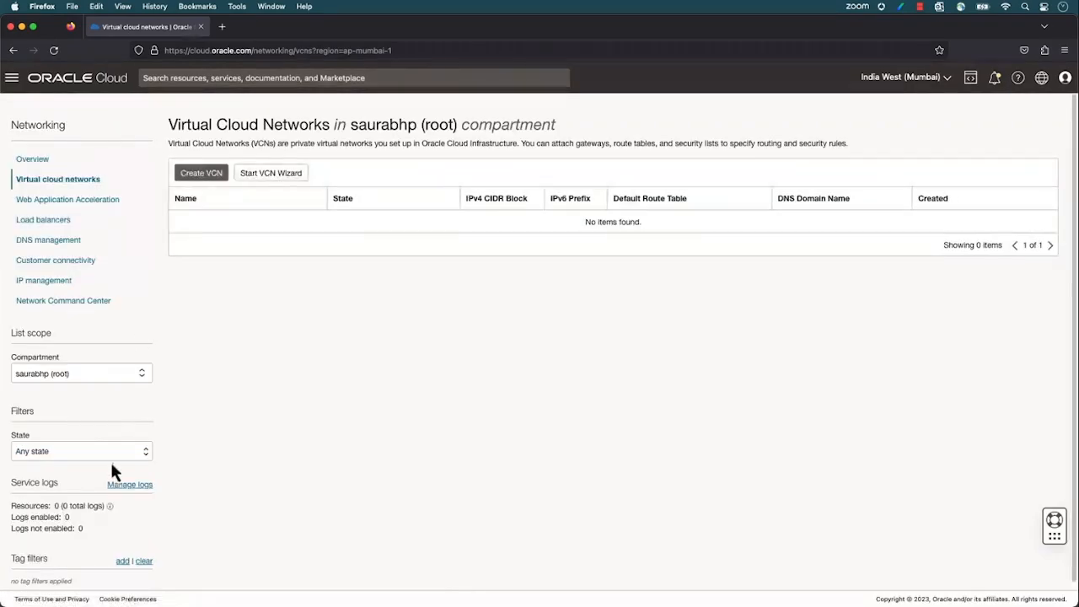
{"action": "left_click", "coordinate": [111, 374]}
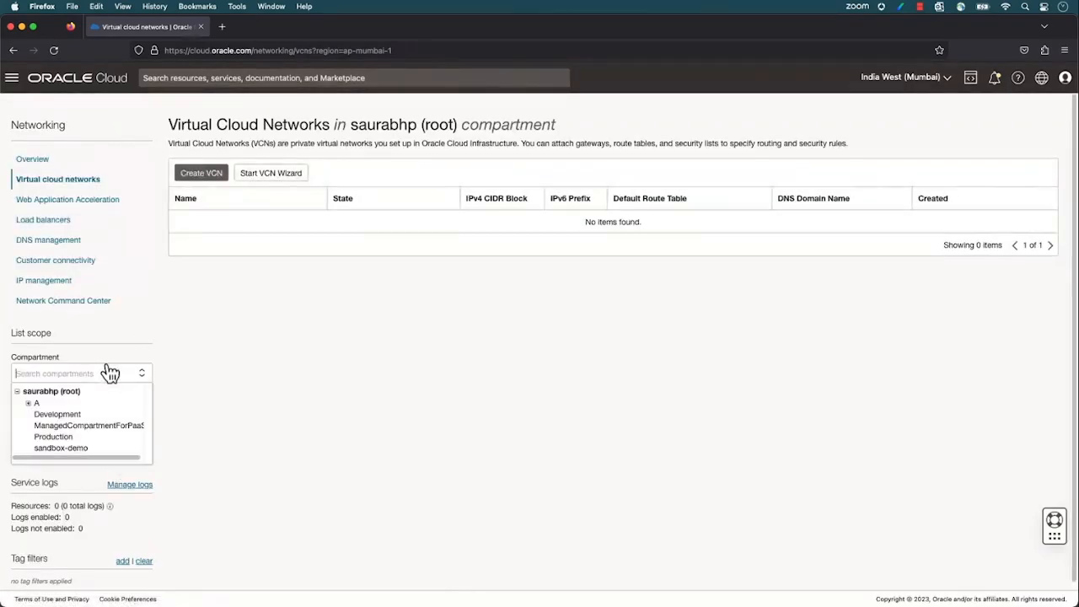
{"action": "left_click", "coordinate": [105, 450]}
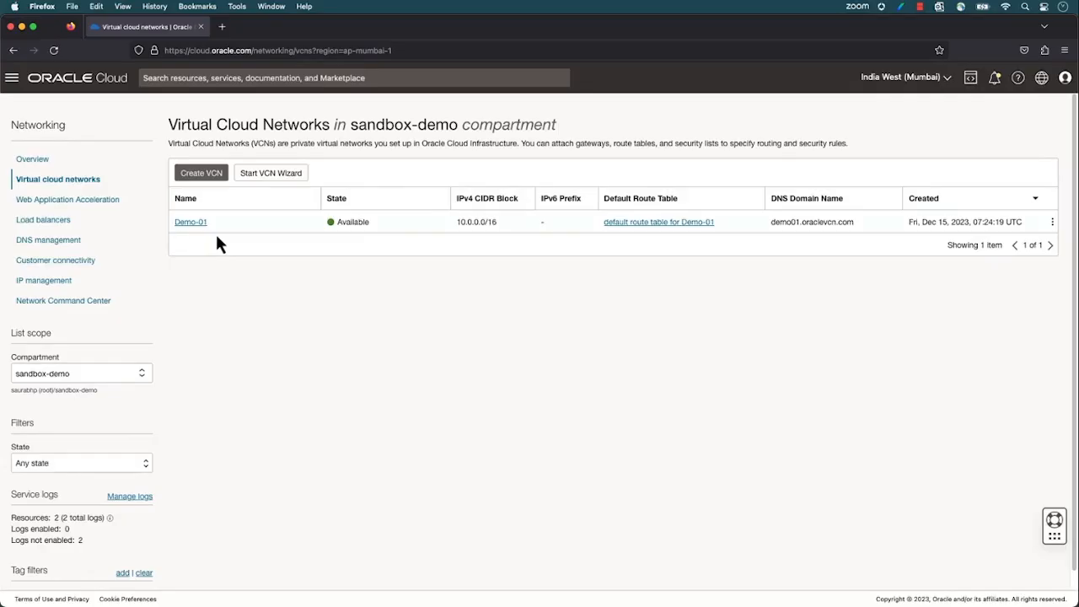
Open Tenancy Explorer under Governance & Administration and review the resources in the sandbox-demo compartment
{"action": "left_click", "coordinate": [12, 79]}
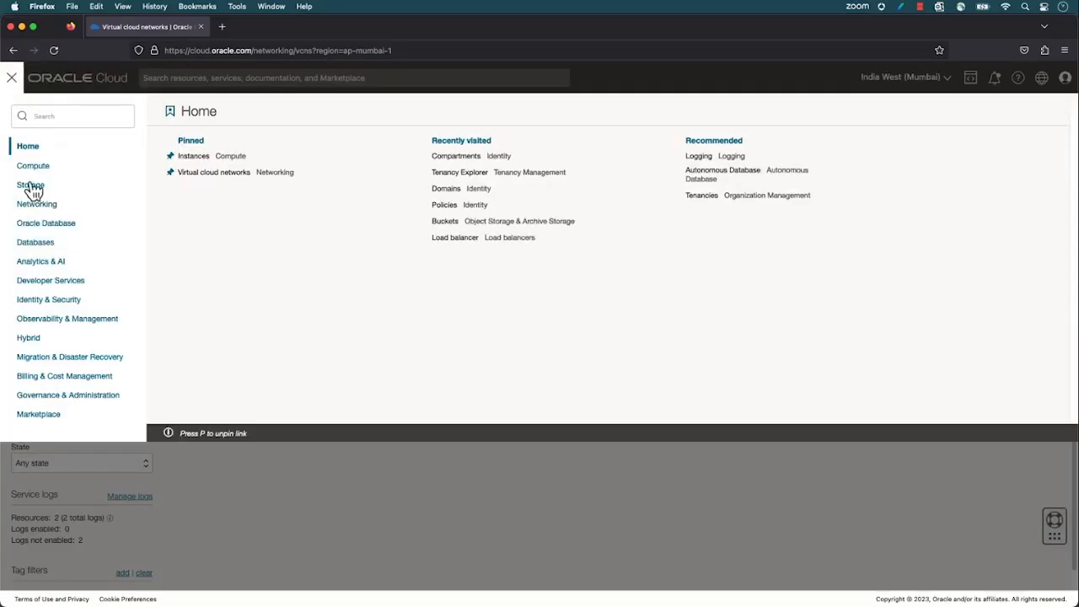
{"action": "left_click", "coordinate": [77, 400]}
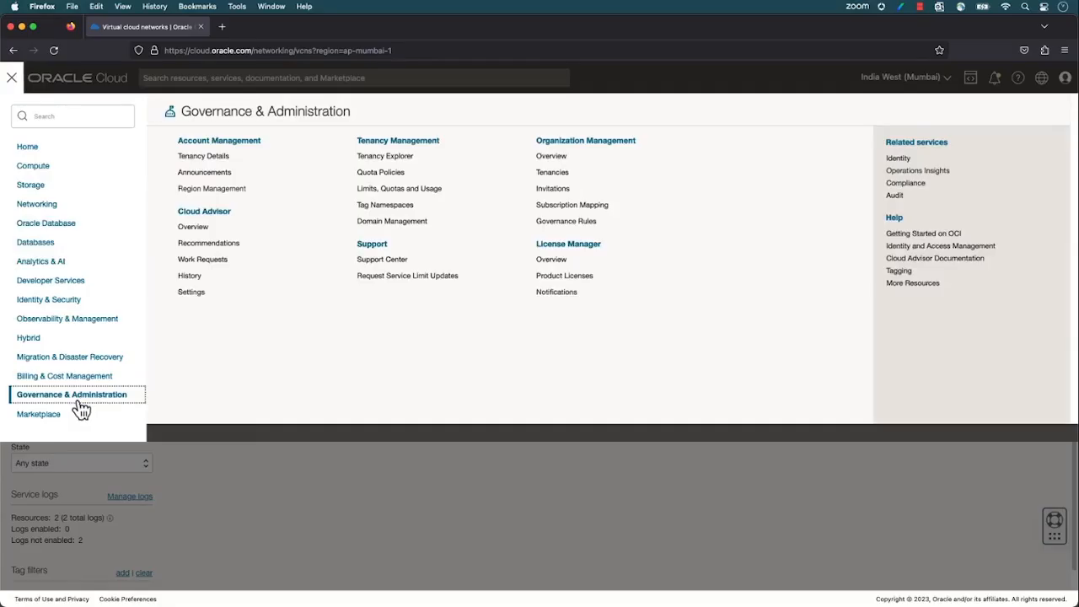
{"action": "left_click", "coordinate": [384, 160]}
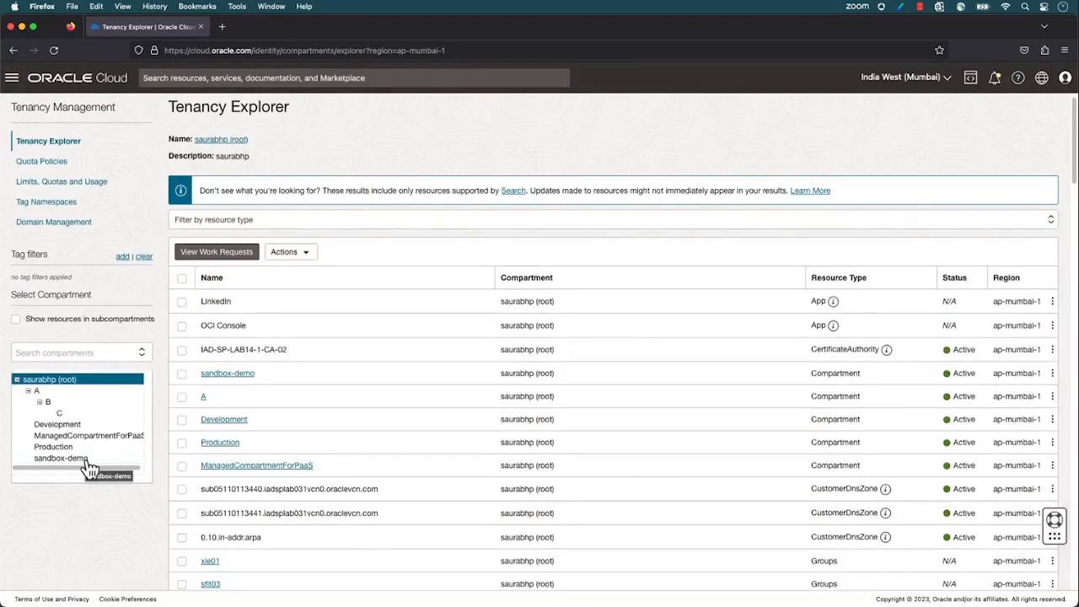
{"action": "left_click", "coordinate": [88, 466]}
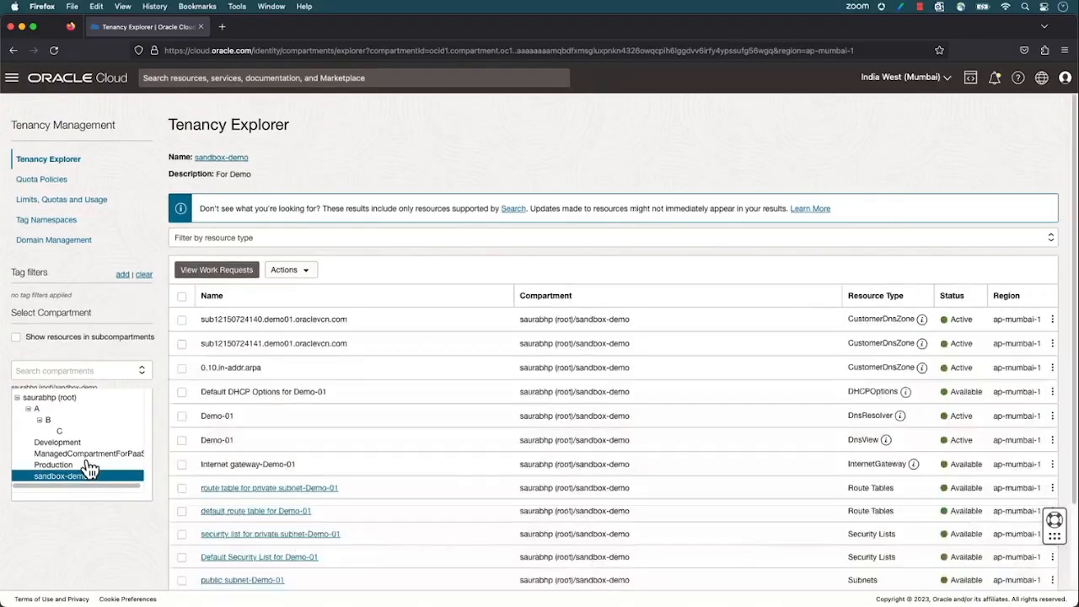
{"action": "scroll", "coordinate": [431, 478], "scroll_direction": "down", "scroll_amount": 2}
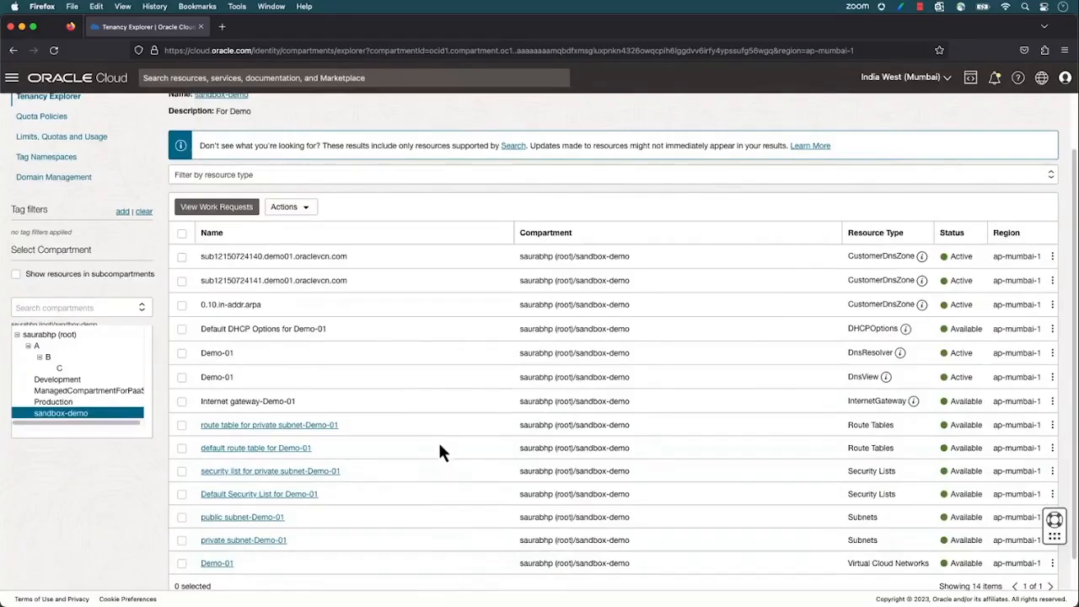
Select the root compartment in Tenancy Explorer and look through the resources it holds directly
{"action": "left_click", "coordinate": [69, 337]}
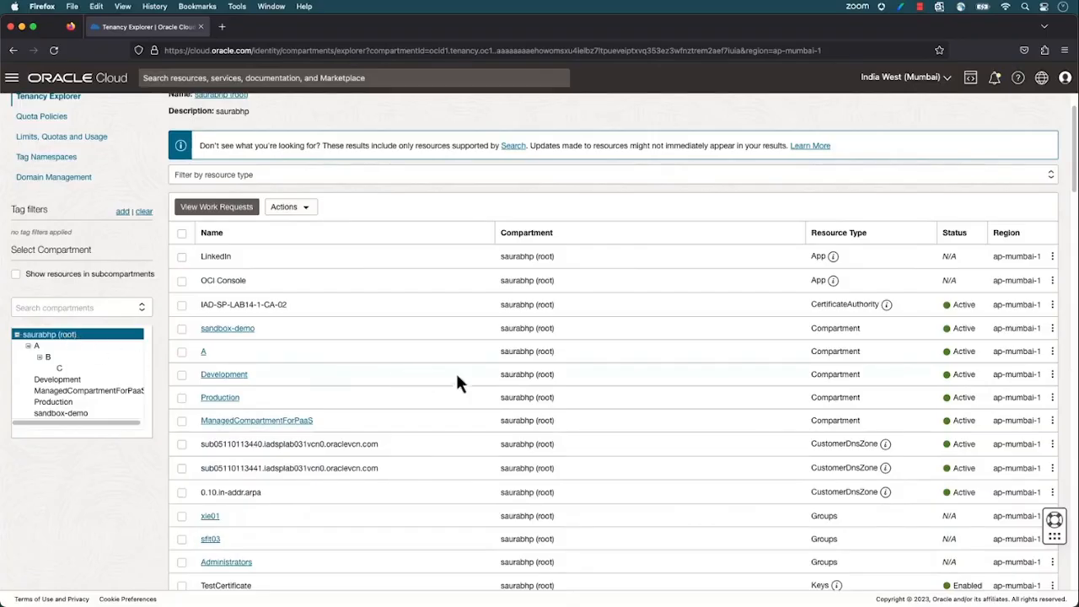
{"action": "scroll", "coordinate": [485, 396], "scroll_direction": "down", "scroll_amount": 3}
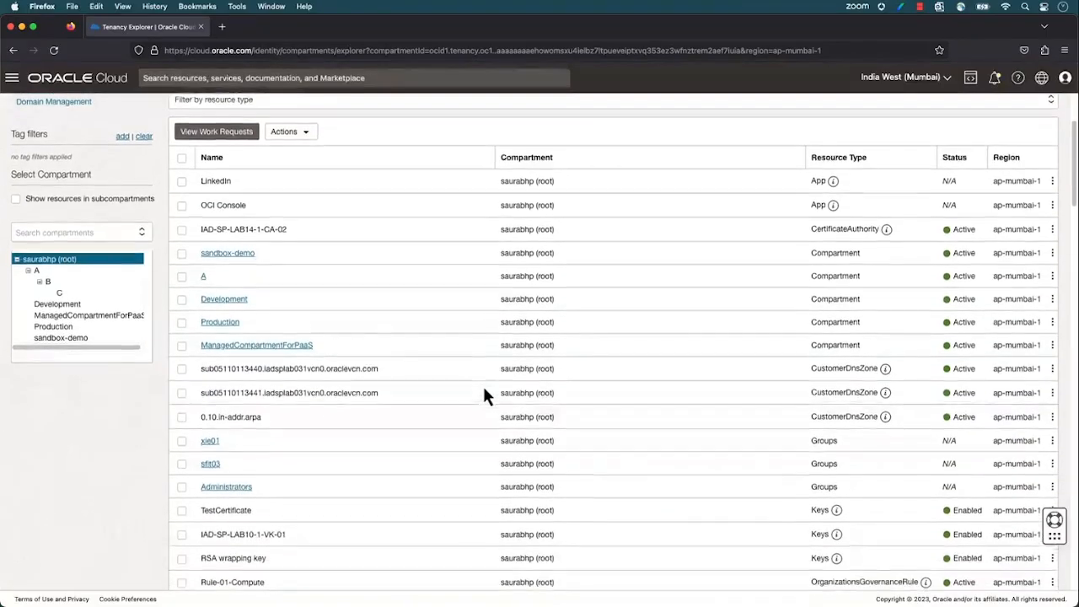
{"action": "scroll", "coordinate": [484, 396], "scroll_direction": "down", "scroll_amount": 3}
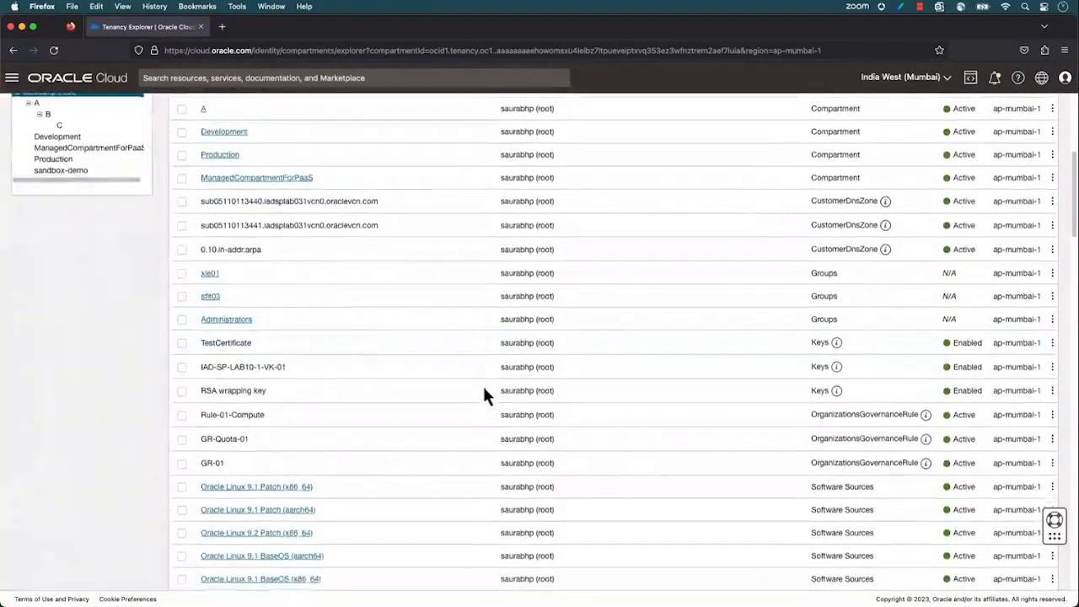
{"action": "scroll", "coordinate": [484, 390], "scroll_direction": "up", "scroll_amount": 7}
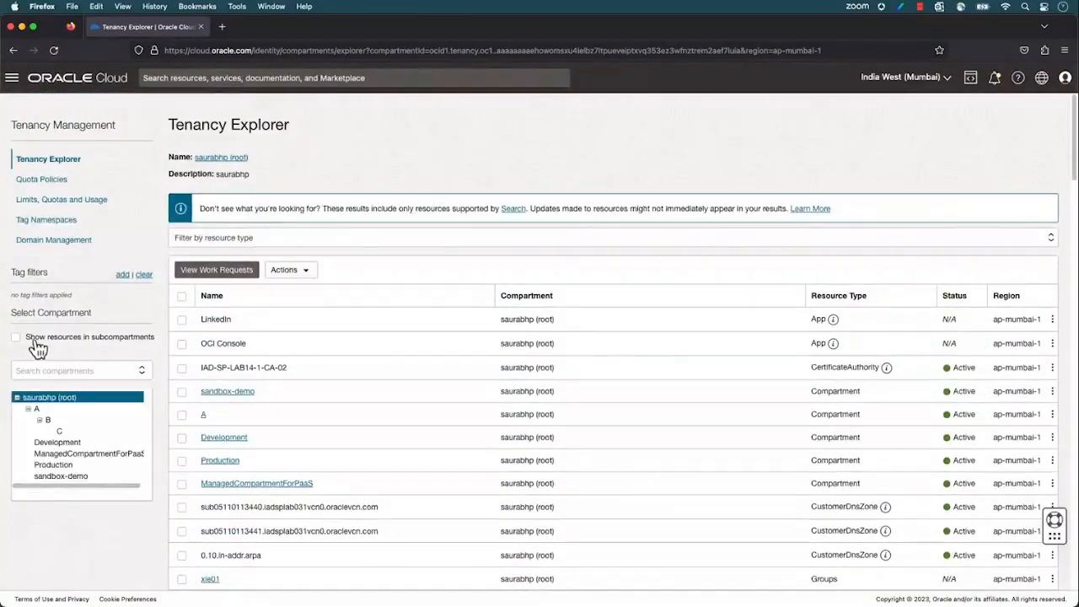
Include resources in subcompartments in the root compartment's listing and examine which compartment each belongs to
{"action": "left_click", "coordinate": [17, 338]}
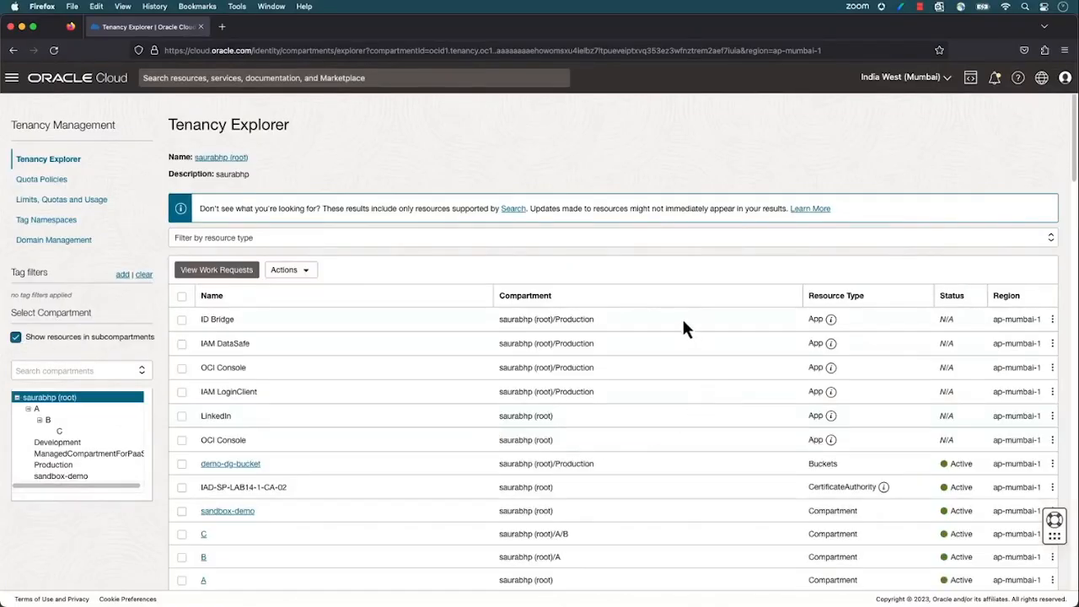
{"action": "scroll", "coordinate": [688, 402], "scroll_direction": "down", "scroll_amount": 5}
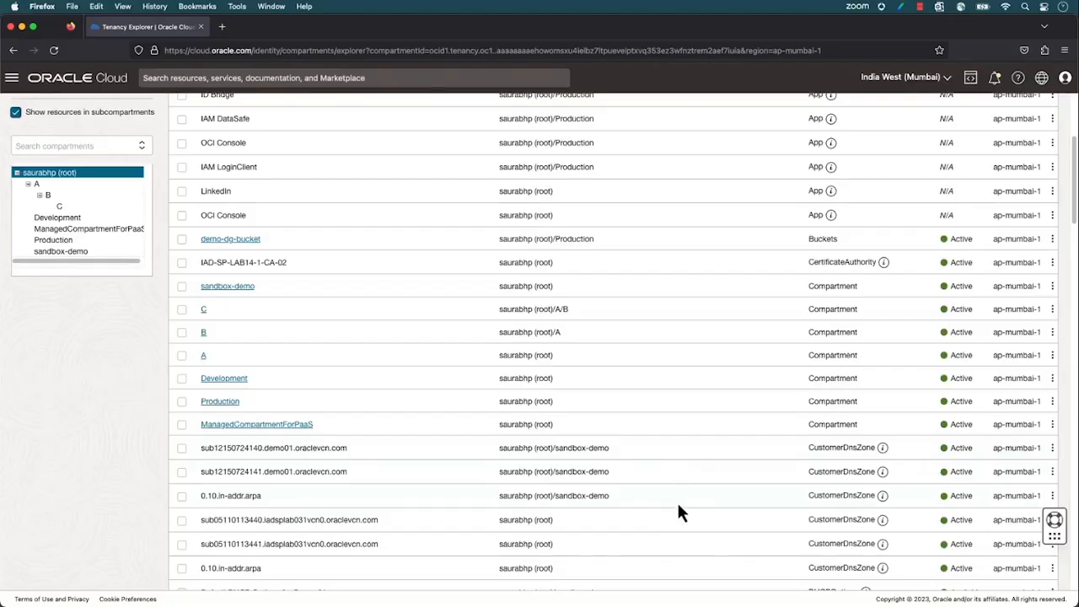
{"action": "scroll", "coordinate": [681, 505], "scroll_direction": "up", "scroll_amount": 5}
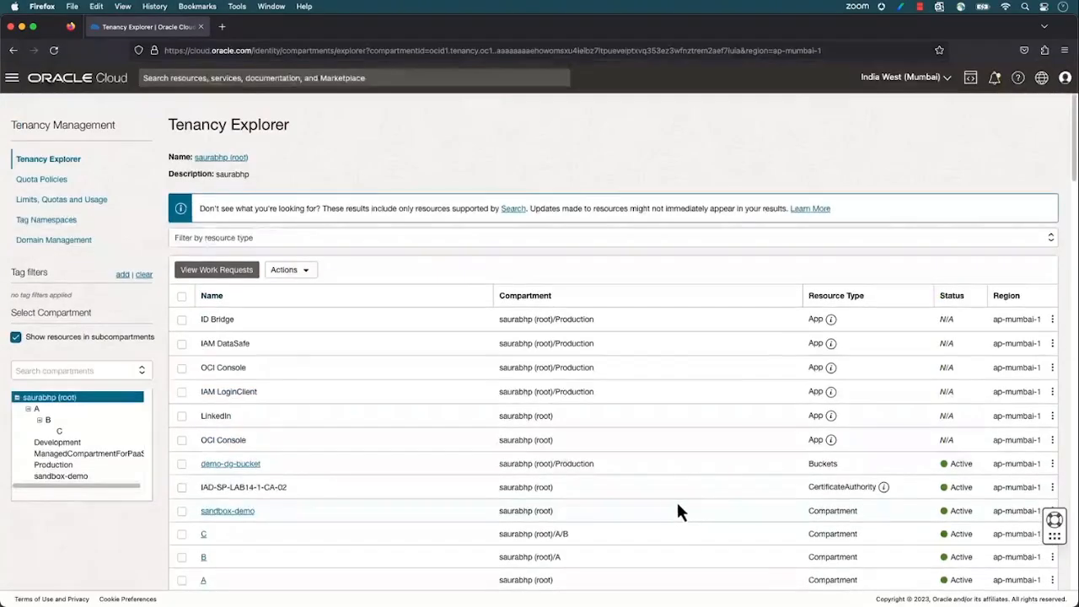
Go back to the Compartments page under Identity & Security
{"action": "left_click", "coordinate": [12, 77]}
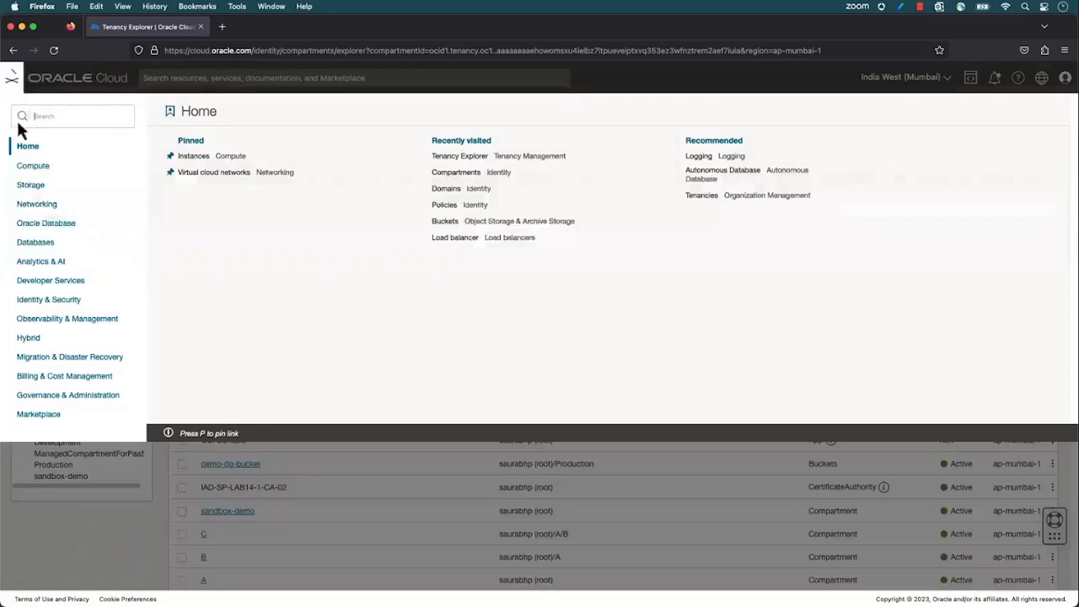
{"action": "left_click", "coordinate": [50, 298]}
{"action": "left_click", "coordinate": [205, 223]}
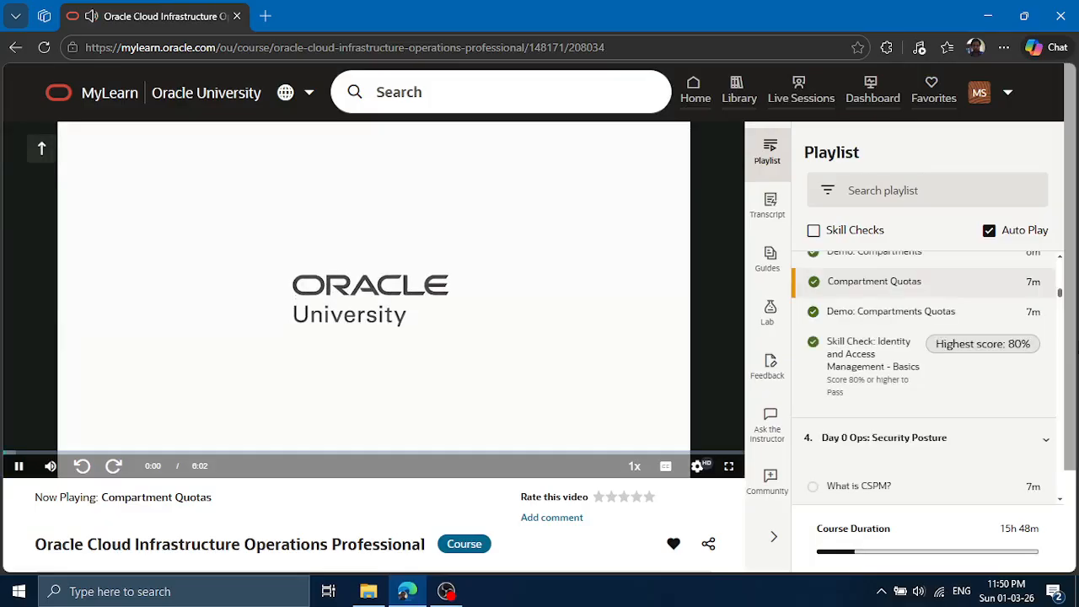
Switch the Compartment Quotas lesson video to full screen and adjust its playback settings
{"action": "left_click", "coordinate": [736, 474]}
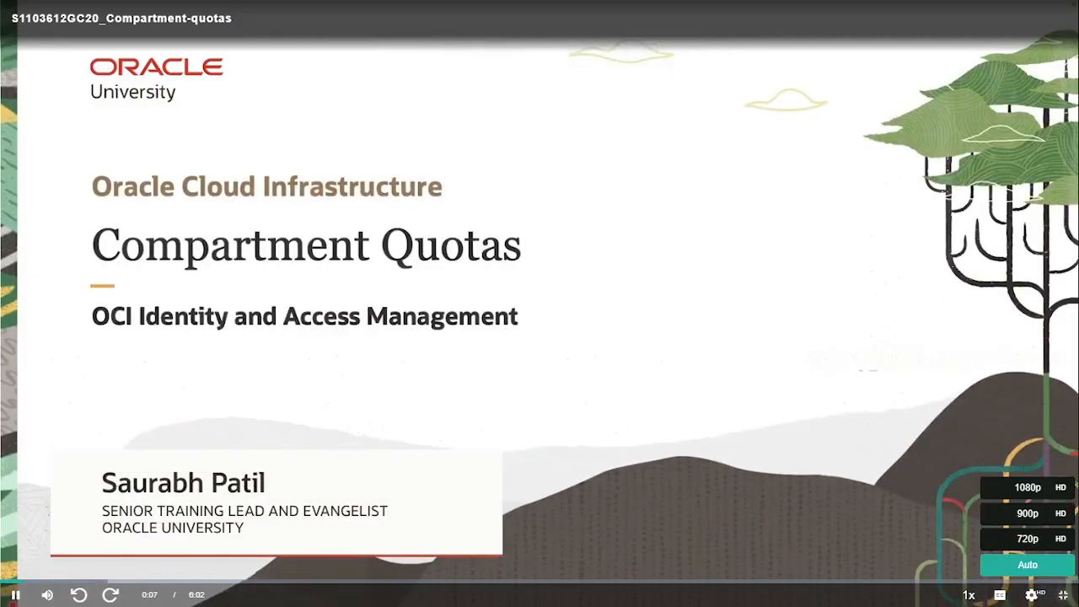
{"action": "mouse_move", "coordinate": [969, 594]}
{"action": "left_click", "coordinate": [965, 488]}
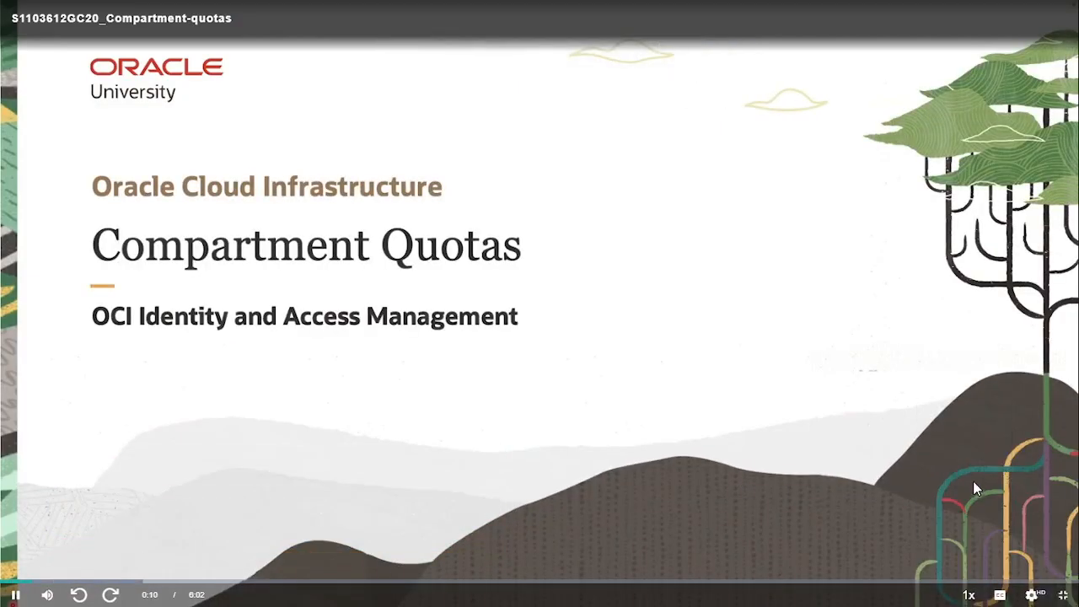
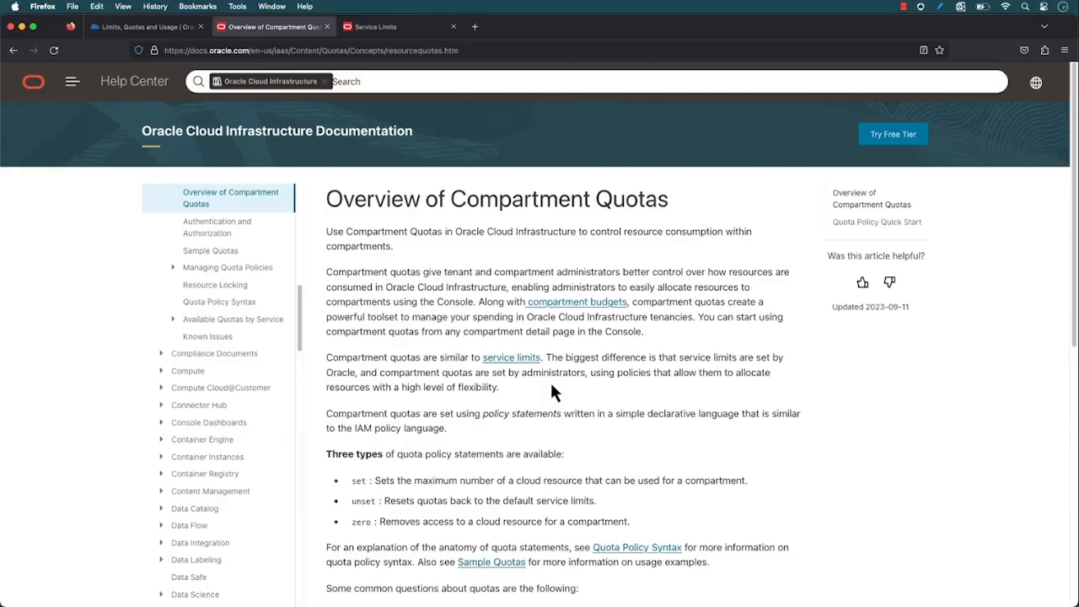
Look up the Bastion limits and the Cloud Guard limits in the Service Limits documentation
{"action": "left_click", "coordinate": [389, 28]}
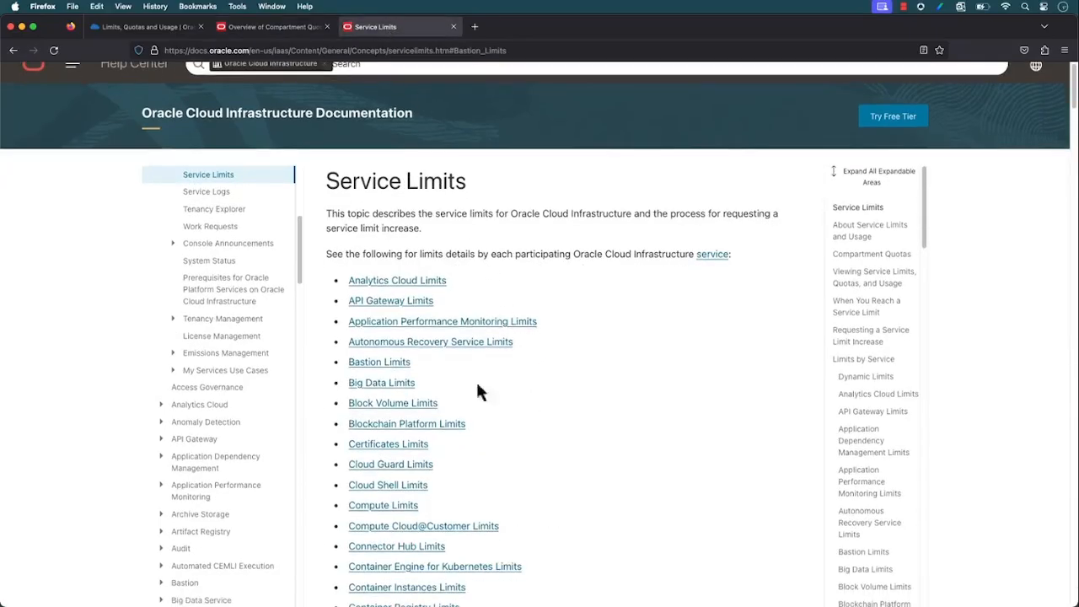
{"action": "left_click", "coordinate": [388, 364]}
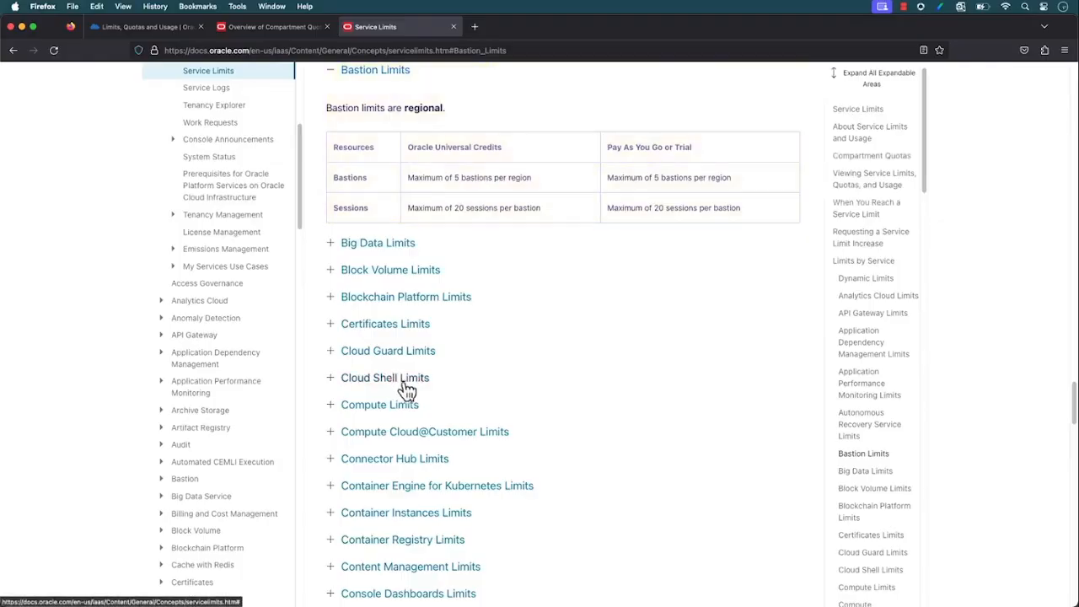
{"action": "left_click", "coordinate": [330, 352]}
{"action": "scroll", "coordinate": [415, 408], "scroll_direction": "down", "scroll_amount": 2}
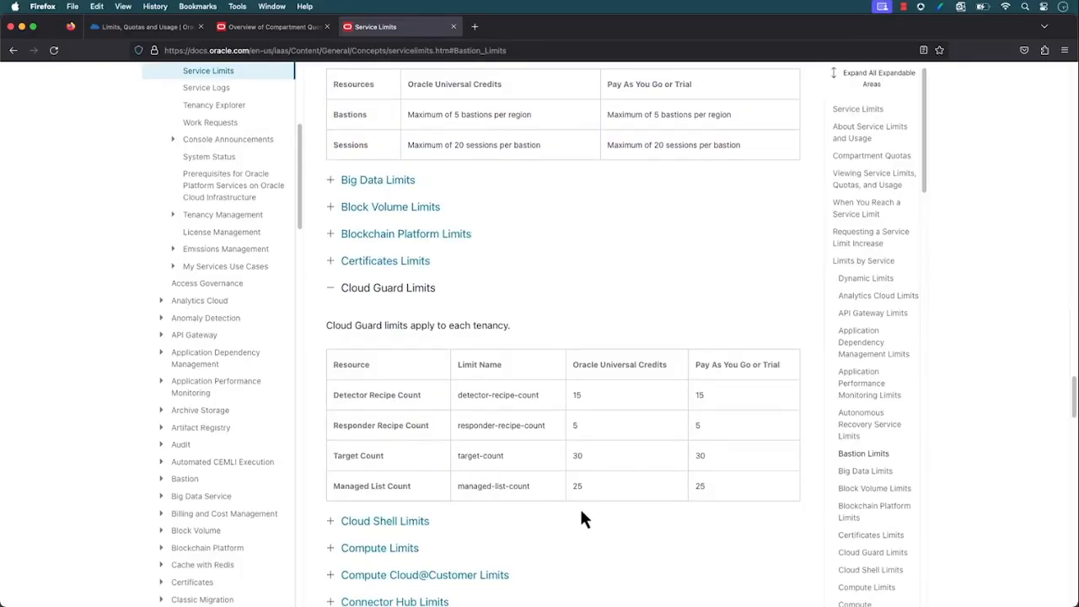
Return to the console's Limits, Quotas and Usage page and view the Virtual Cloud Network limits for scope us-phoenix-1
{"action": "left_click", "coordinate": [141, 30]}
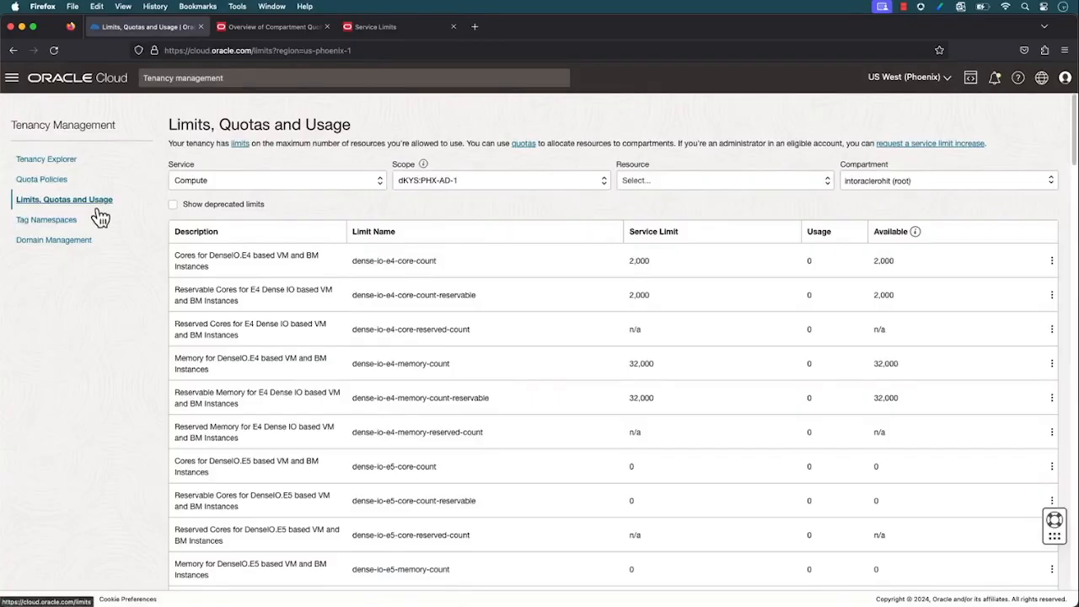
{"action": "left_click", "coordinate": [190, 185]}
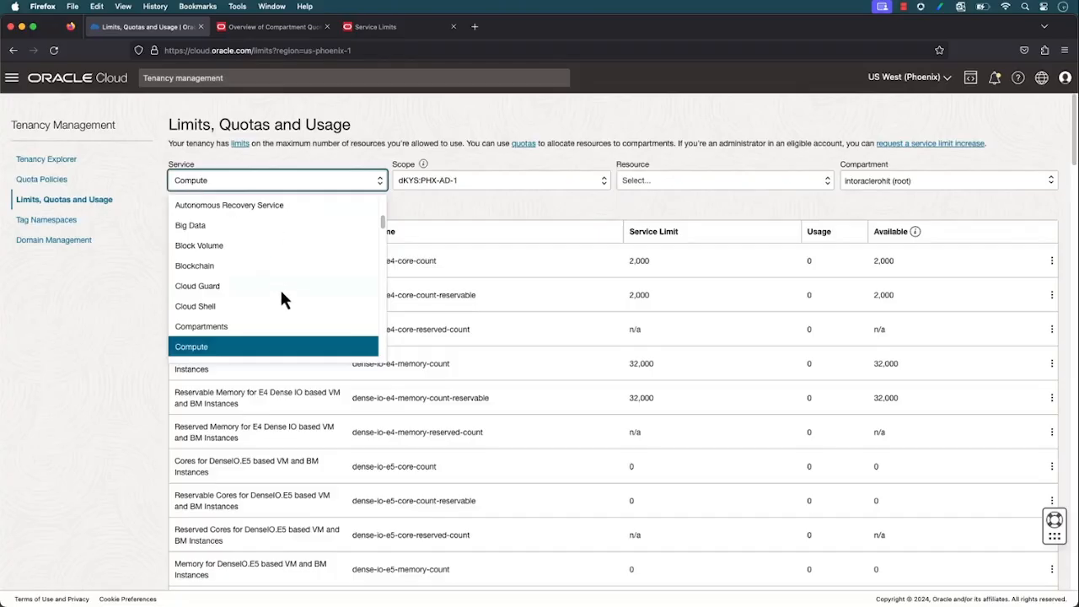
{"action": "scroll", "coordinate": [282, 294], "scroll_direction": "down", "scroll_amount": 10}
{"action": "scroll", "coordinate": [282, 294], "scroll_direction": "down", "scroll_amount": 15}
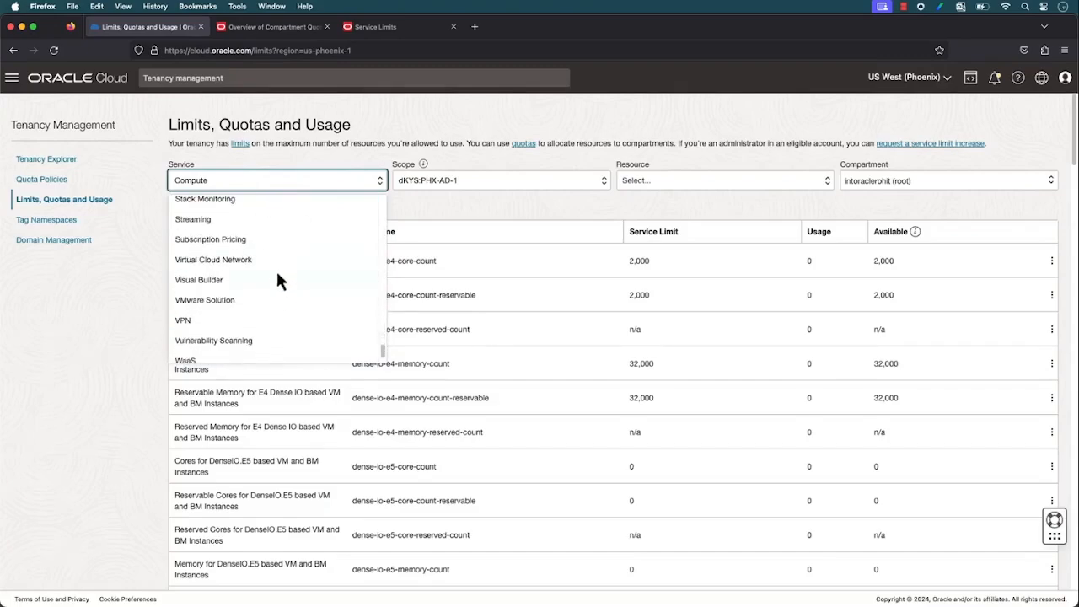
{"action": "left_click", "coordinate": [217, 263]}
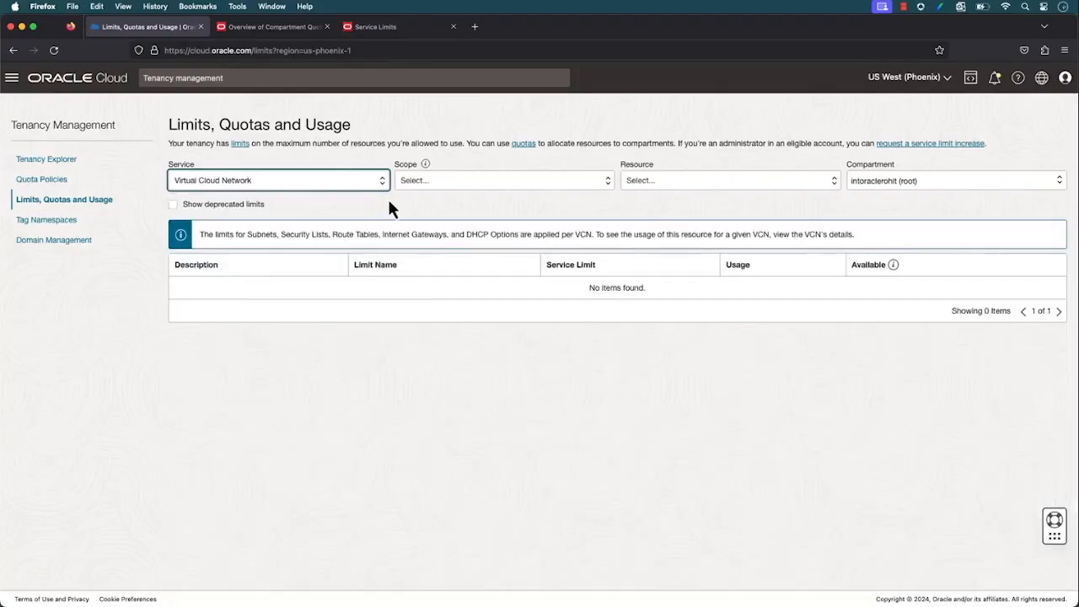
{"action": "left_click", "coordinate": [409, 182]}
{"action": "left_click", "coordinate": [413, 227]}
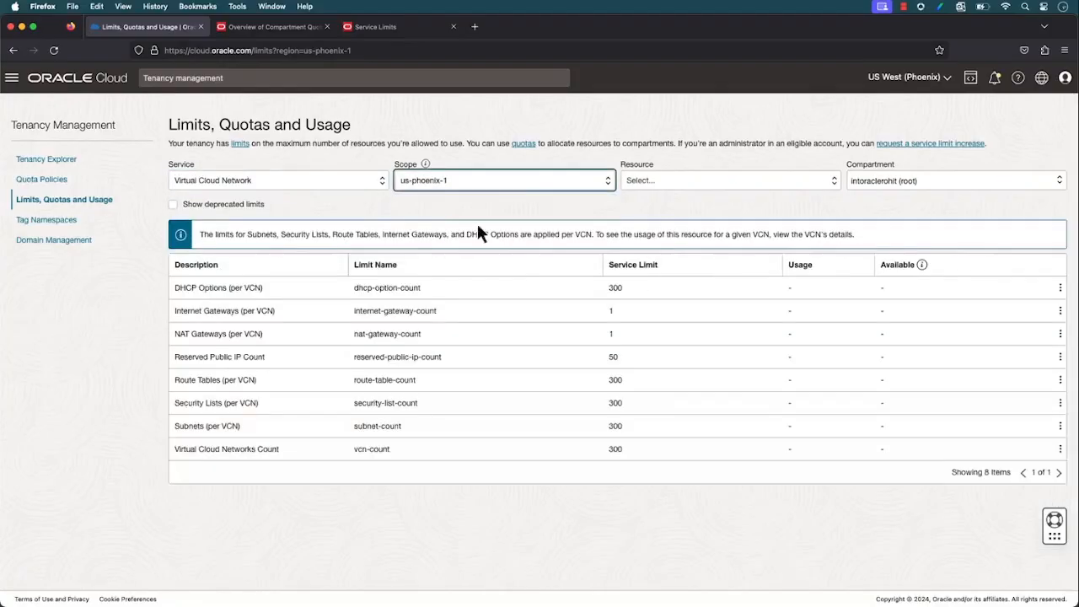
{"action": "left_click", "coordinate": [618, 463]}
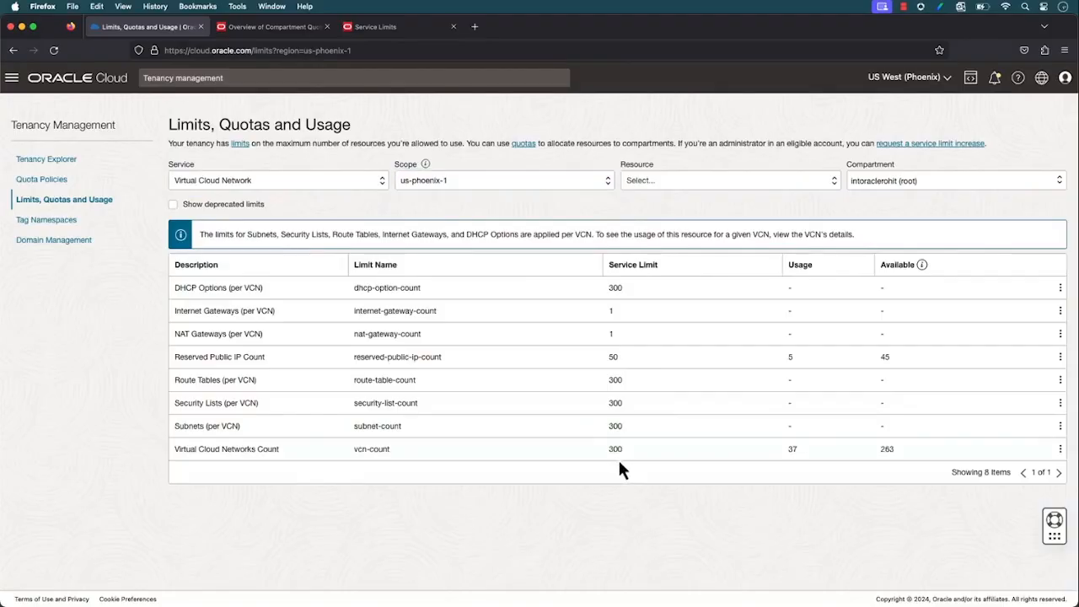
Check the Virtual Cloud Network limits in the US East (Ashburn) region, and return to US West (Phoenix)
{"action": "left_click", "coordinate": [915, 87]}
{"action": "scroll", "coordinate": [882, 354], "scroll_direction": "down", "scroll_amount": 5}
{"action": "left_click", "coordinate": [896, 434]}
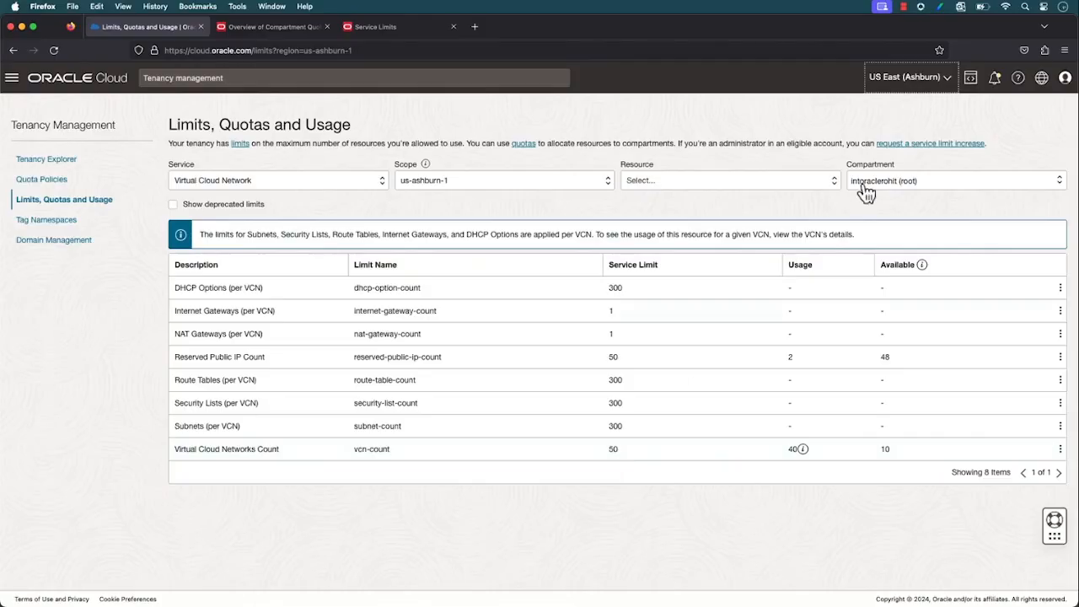
{"action": "left_click", "coordinate": [914, 80]}
{"action": "left_click", "coordinate": [867, 136]}
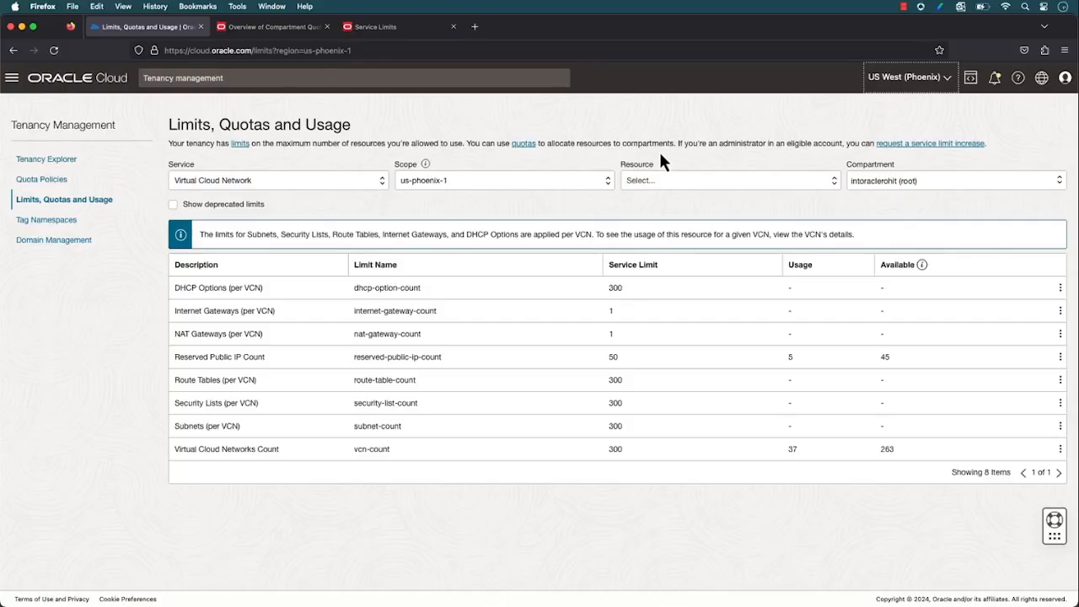
Generate a quota policy stub for Virtual Cloud Networks Count and copy its statement
{"action": "left_click", "coordinate": [1059, 449]}
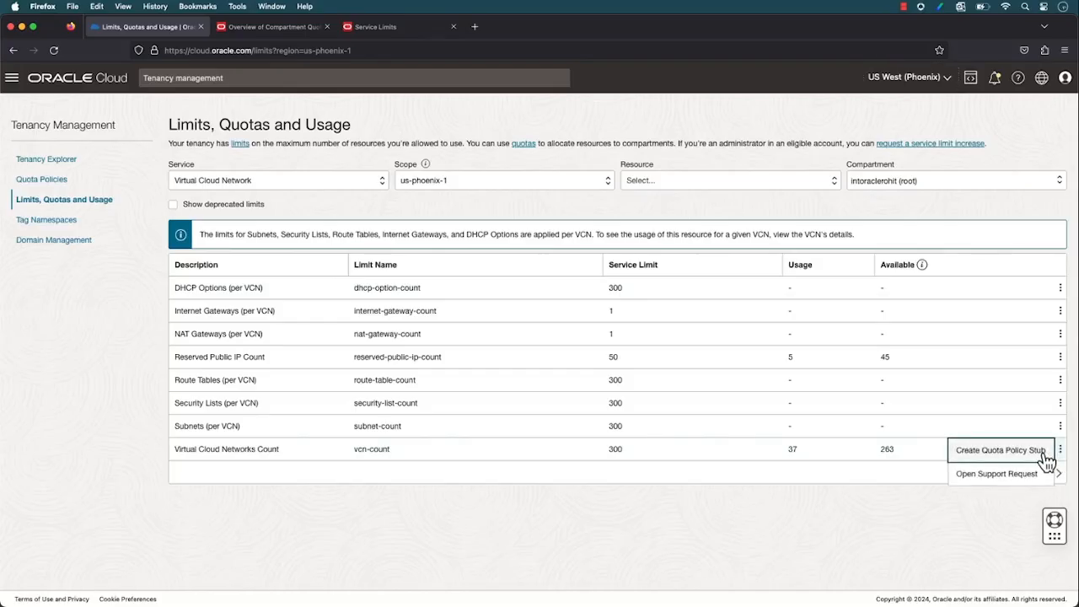
{"action": "left_click", "coordinate": [999, 450]}
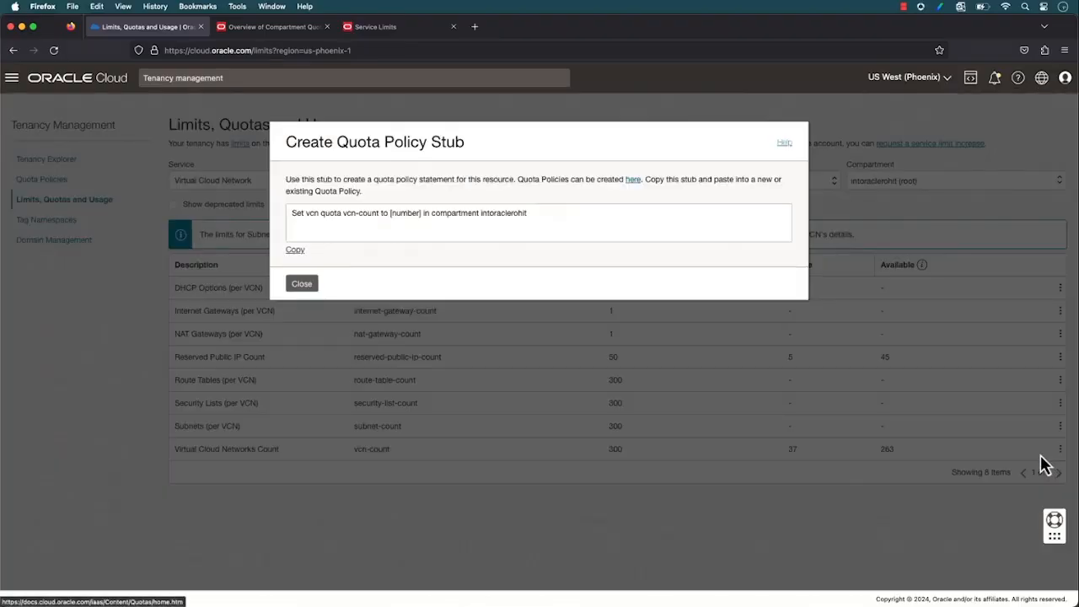
{"action": "left_click_drag", "start_coordinate": [546, 214], "coordinate": [291, 213]}
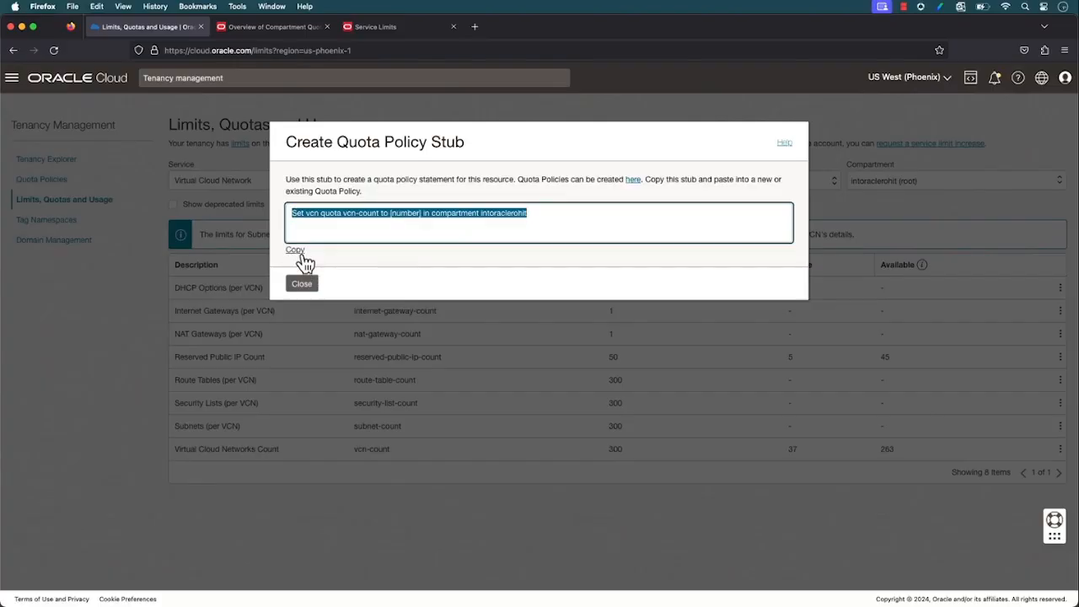
{"action": "left_click", "coordinate": [297, 251]}
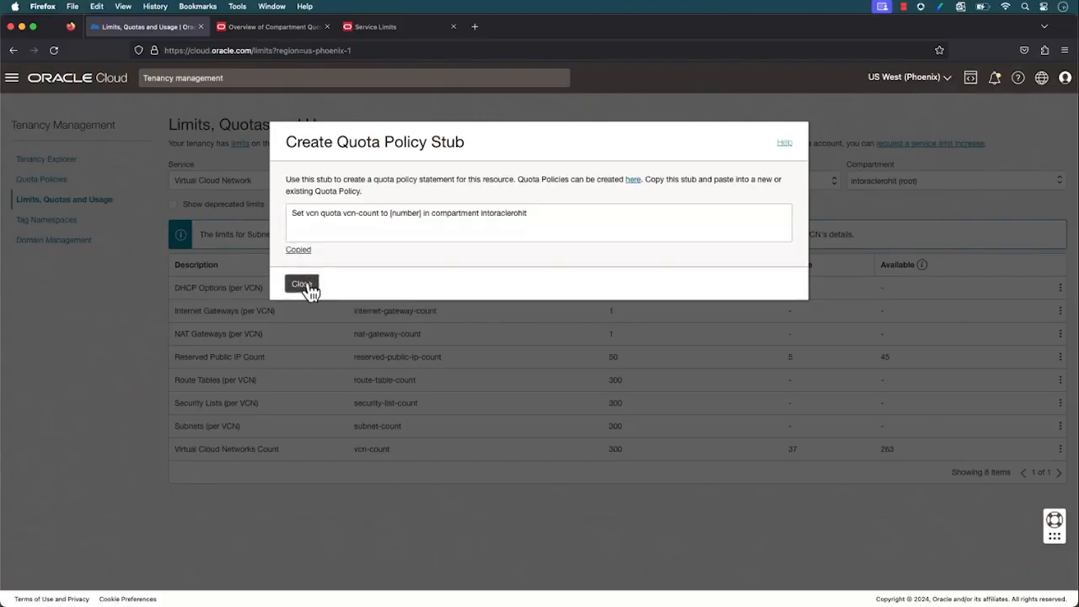
{"action": "left_click", "coordinate": [301, 284]}
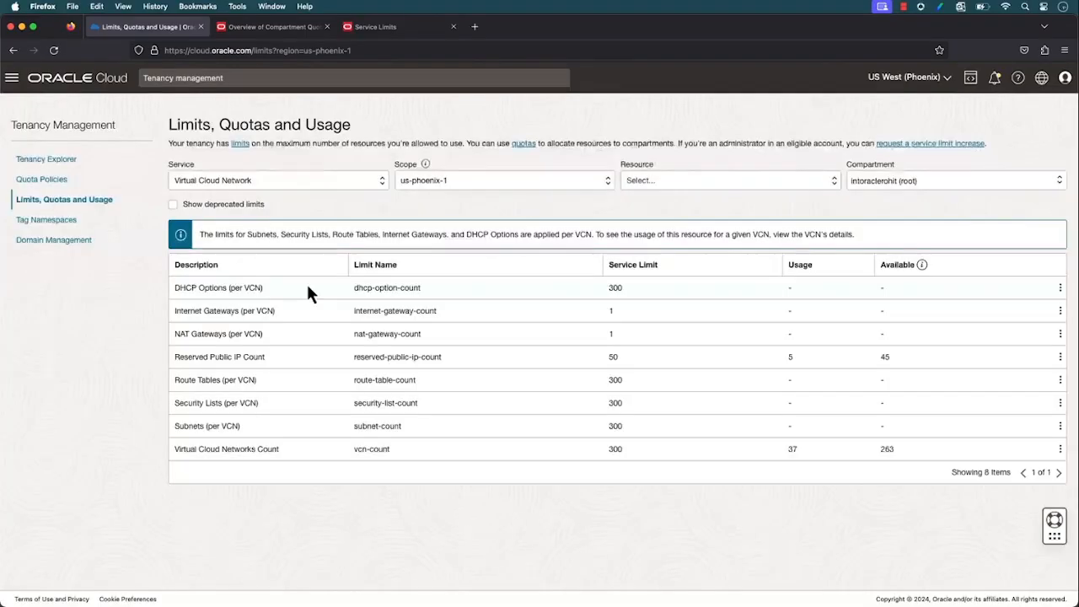
Start a new quota policy with Quota-Policy-SecuritySandbox as both its name and description
{"action": "left_click", "coordinate": [57, 184]}
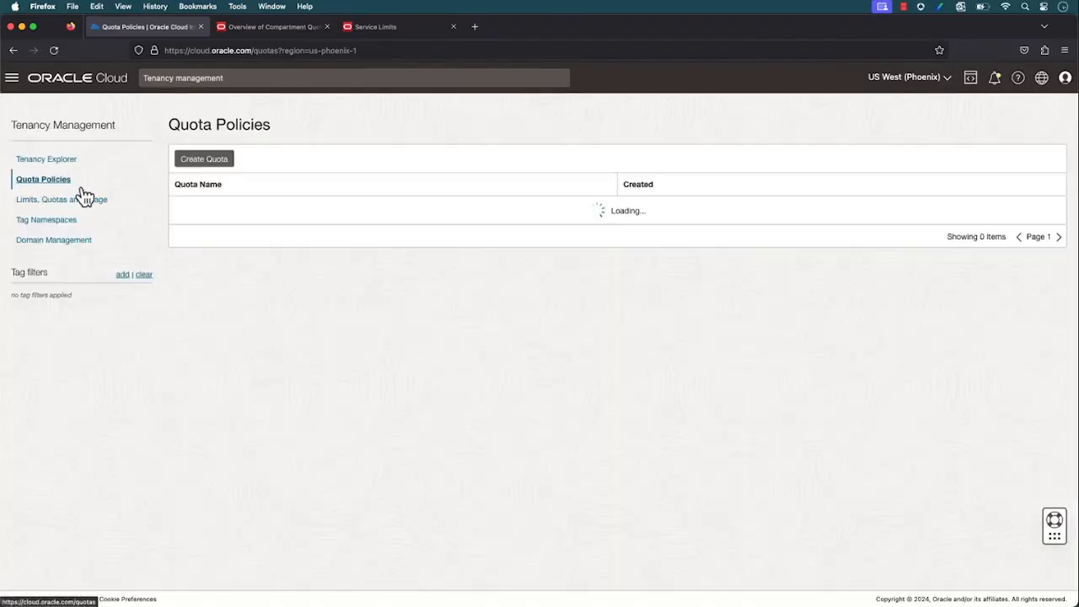
{"action": "left_click", "coordinate": [195, 168]}
{"action": "left_click", "coordinate": [318, 195]}
{"action": "type", "text": "Quota-Policy-SecuritySandbox"}
{"action": "key", "text": "super+a"}
{"action": "key", "text": "super+c"}
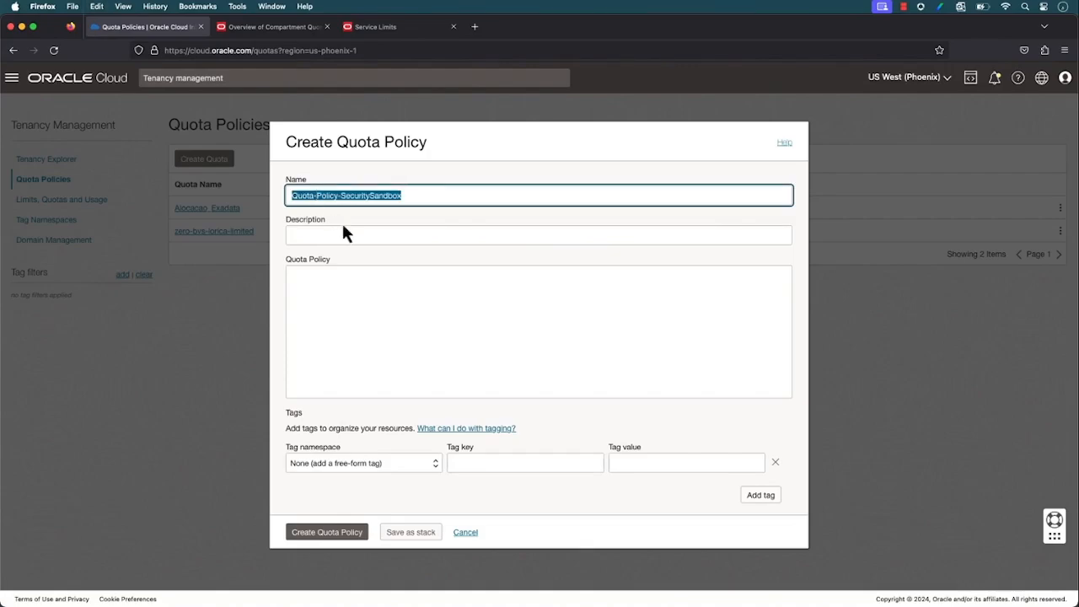
{"action": "left_click", "coordinate": [350, 234]}
{"action": "key", "text": "super+v"}
Enter the quota policy statement "zero vcn quotas in compartment SecuritySandbox"
{"action": "left_click", "coordinate": [352, 269]}
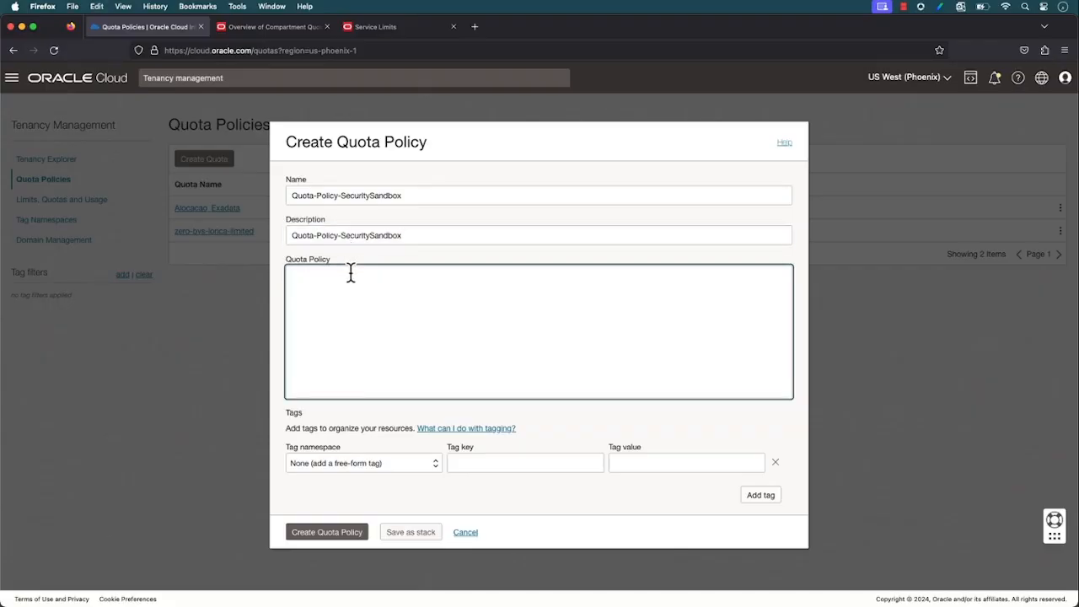
{"action": "type", "text": "zero"}
{"action": "type", "text": "vcn quotas in compartment SecuritySandbox"}
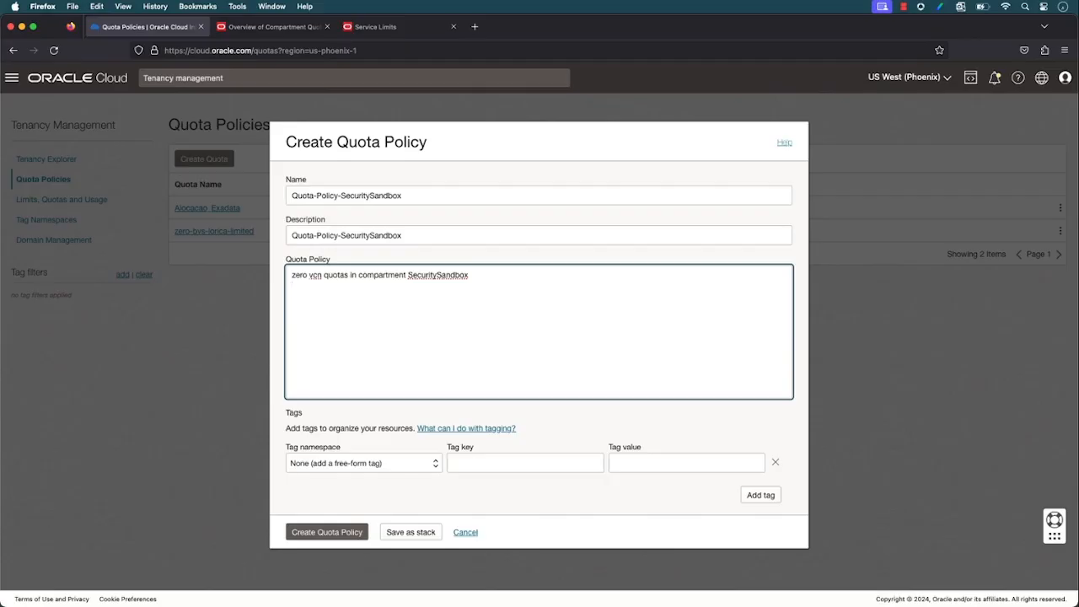
Add the copied stub as a second statement, setting vcn-count to 1 and the compartment to SecuritySandbox
{"action": "key", "text": "Return"}
{"action": "key", "text": "super+v"}
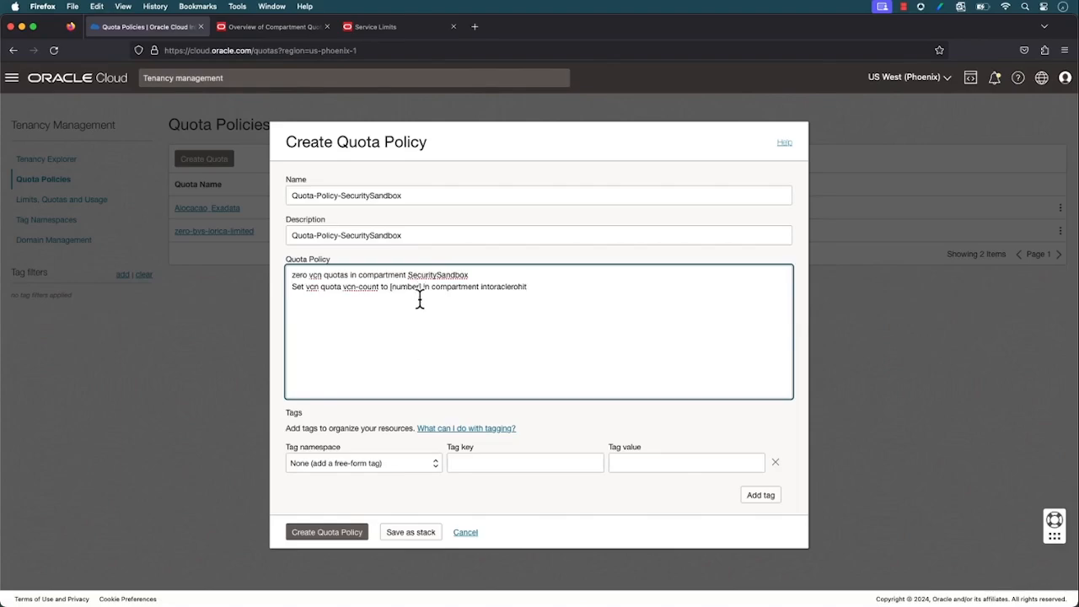
{"action": "left_click_drag", "start_coordinate": [422, 288], "coordinate": [391, 288]}
{"action": "type", "text": "1"}
{"action": "double_click", "coordinate": [476, 288]}
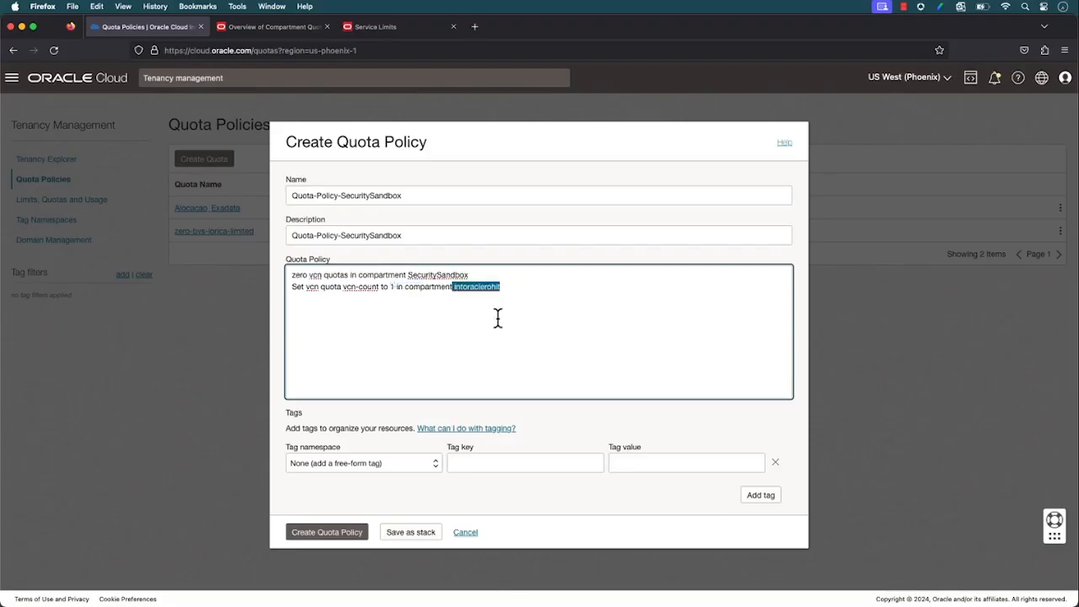
{"action": "type", "text": "SecuritySandbox"}
Review the zero and set statements and create the quota policy
{"action": "triple_click", "coordinate": [431, 274]}
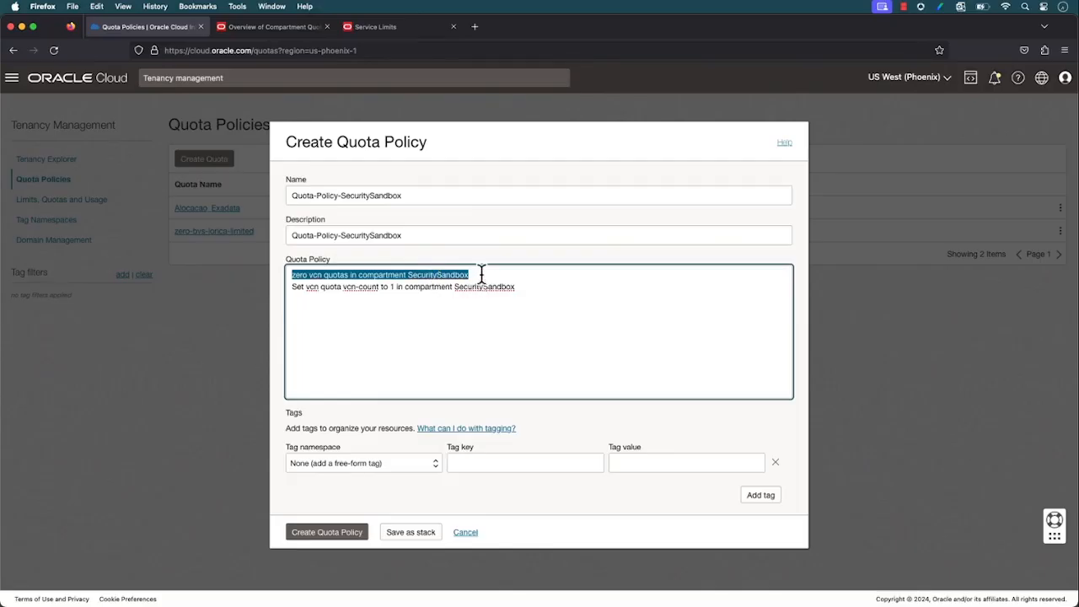
{"action": "left_click_drag", "start_coordinate": [518, 286], "coordinate": [282, 286]}
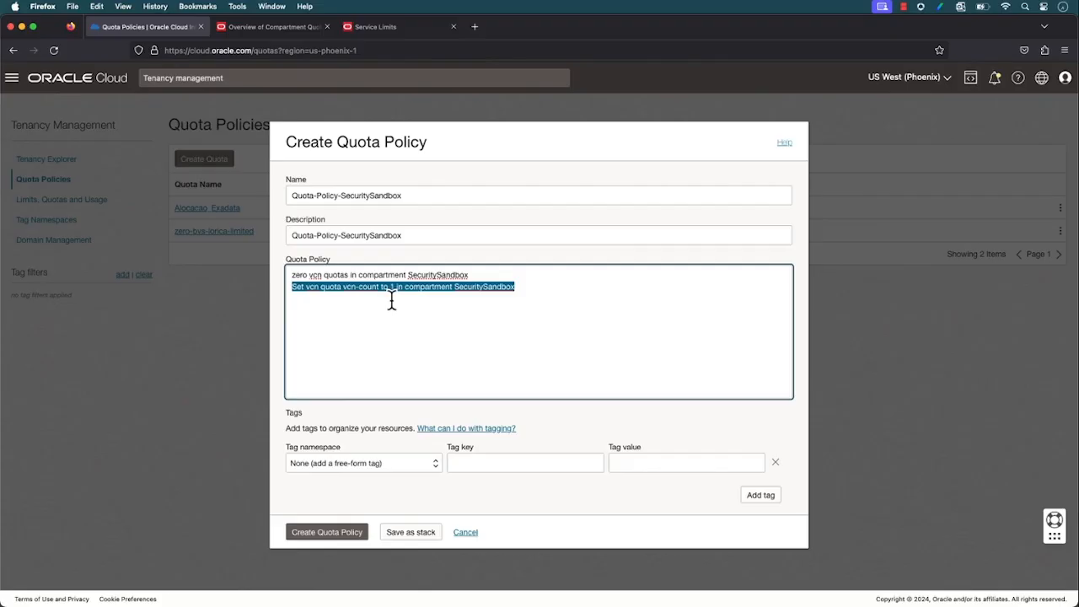
{"action": "left_click", "coordinate": [327, 540]}
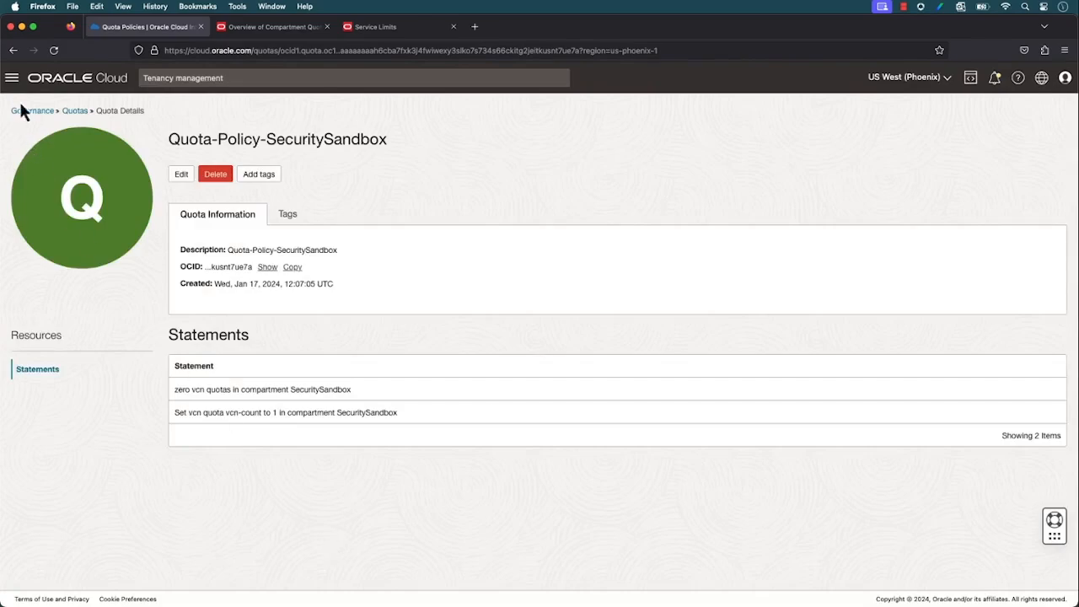
Go to Virtual Cloud Networks in the SecuritySandbox compartment and start the wizard for a VCN with internet connectivity
{"action": "left_click", "coordinate": [11, 79]}
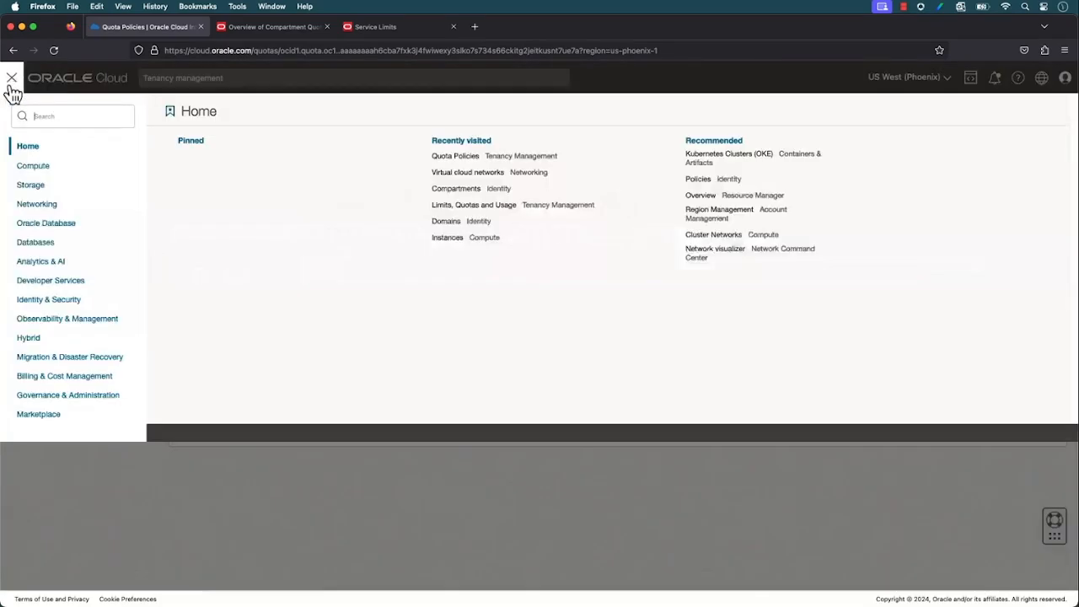
{"action": "left_click", "coordinate": [38, 204]}
{"action": "left_click", "coordinate": [210, 168]}
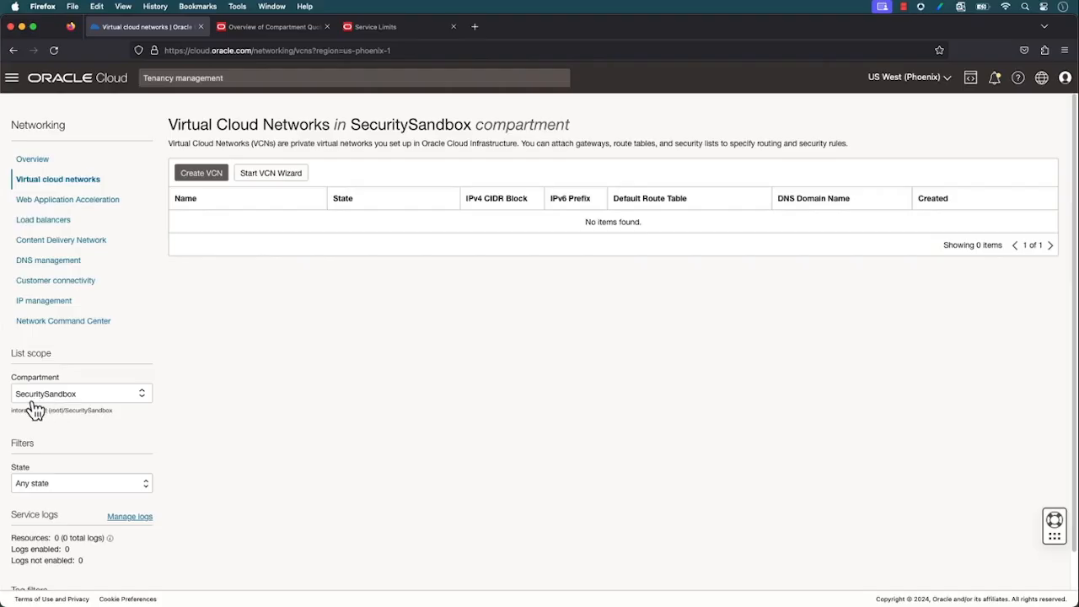
{"action": "left_click", "coordinate": [269, 188]}
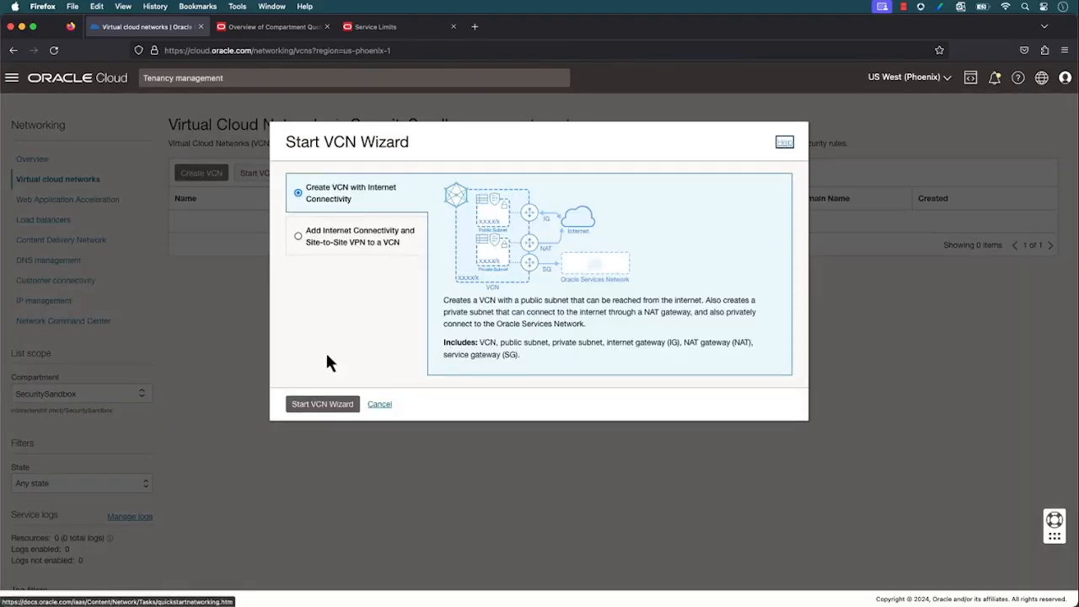
{"action": "left_click", "coordinate": [324, 405]}
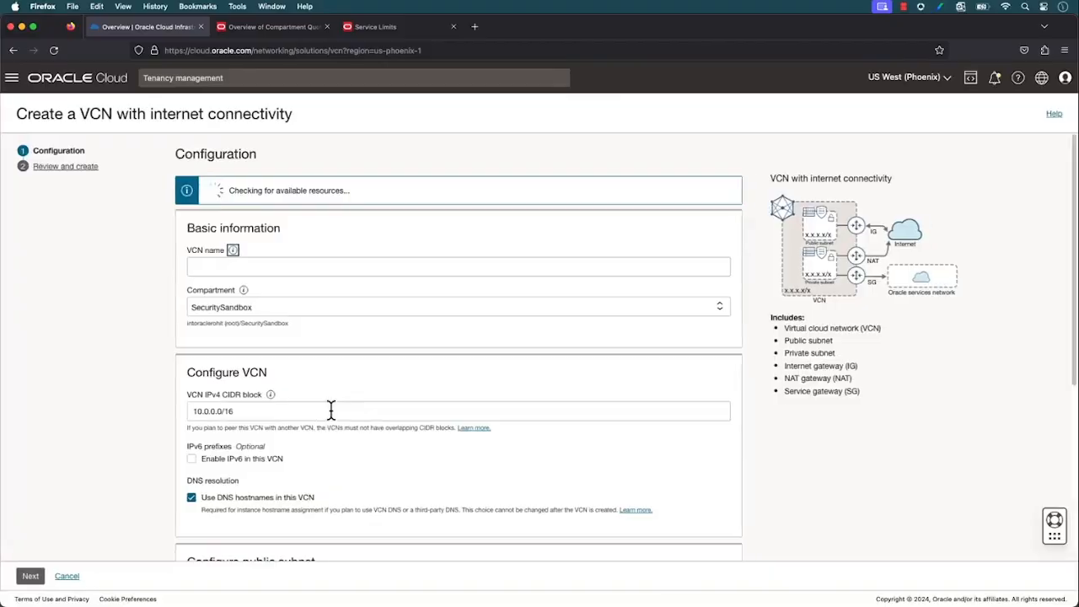
Name the VCN Test-01, keep the default CIDR blocks and proceed to the review
{"action": "left_click", "coordinate": [351, 265]}
{"action": "type", "text": "Test"}
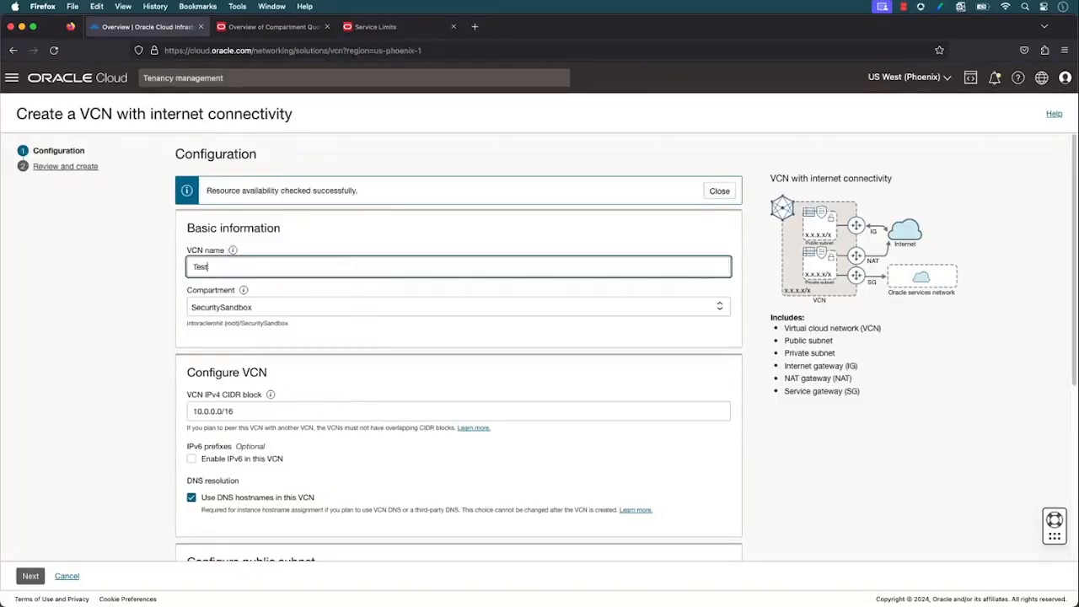
{"action": "type", "text": "-01"}
{"action": "scroll", "coordinate": [228, 326], "scroll_direction": "down", "scroll_amount": 5}
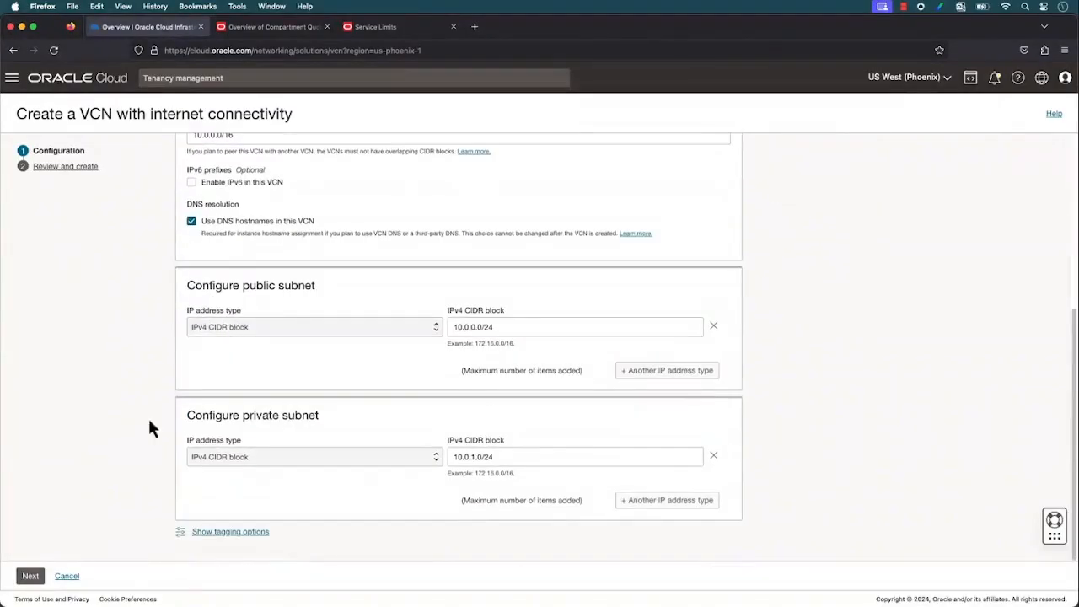
{"action": "left_click", "coordinate": [31, 576]}
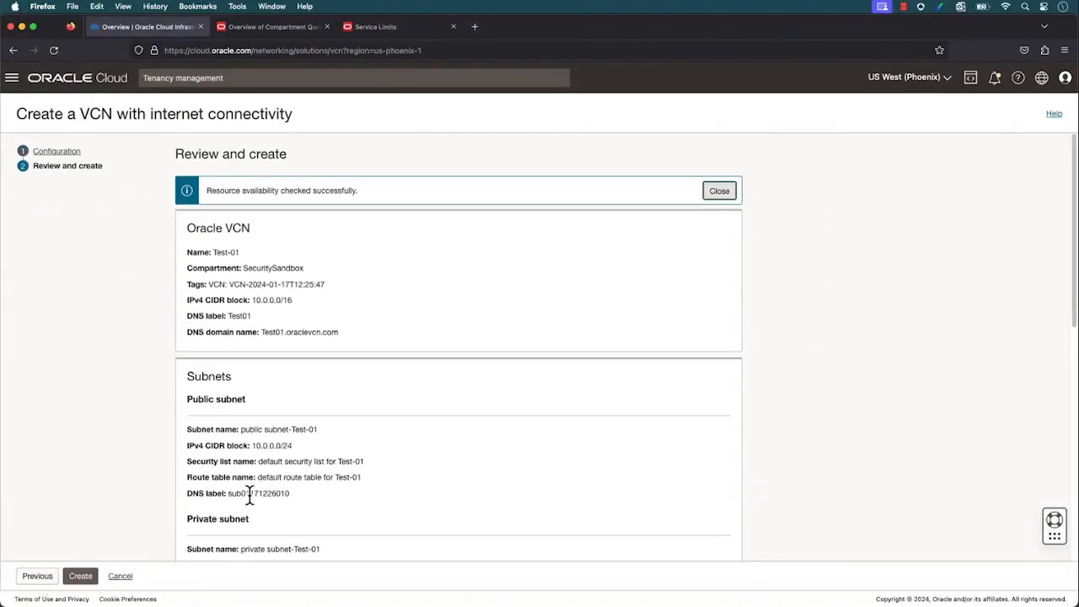
Review the VCN configuration, create the Test-01 network and open its details
{"action": "scroll", "coordinate": [249, 495], "scroll_direction": "down", "scroll_amount": 6}
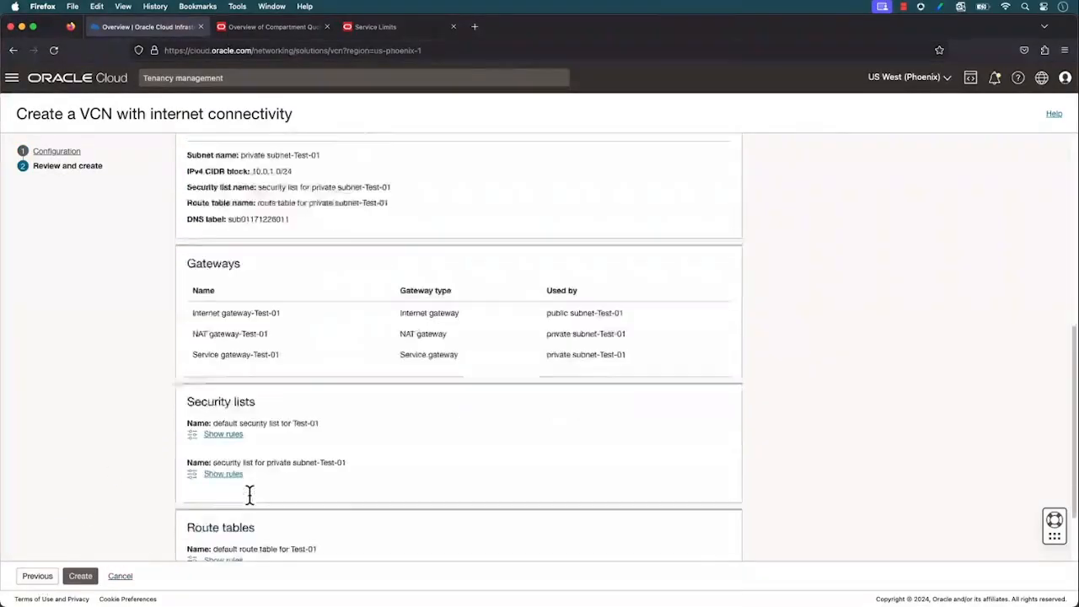
{"action": "left_click", "coordinate": [80, 576]}
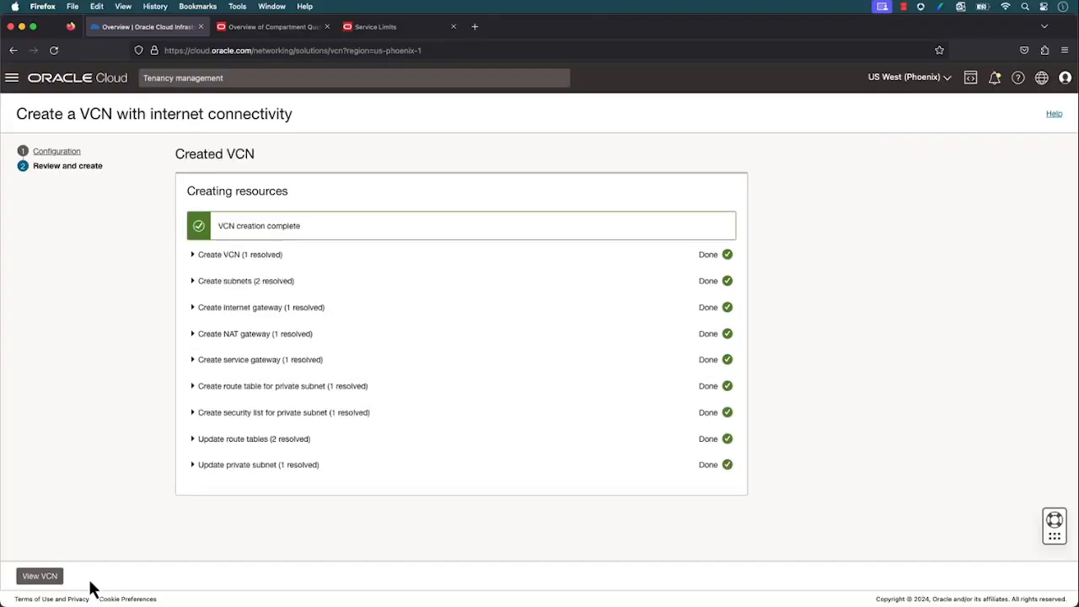
{"action": "left_click", "coordinate": [42, 578]}
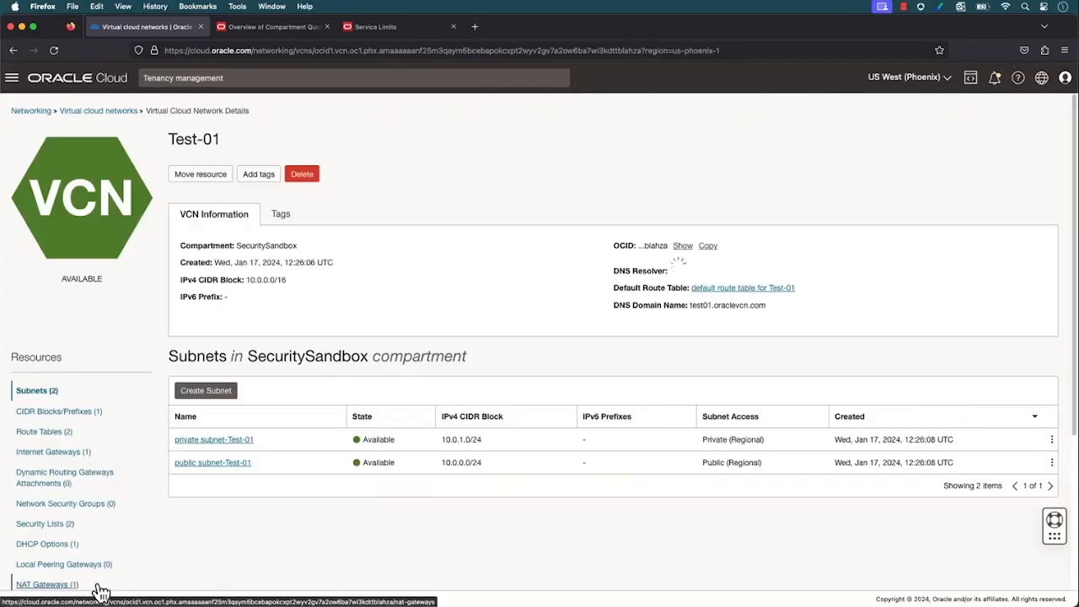
Check the compartment of Test-01, return to the VCN list and start the wizard for another VCN with internet connectivity
{"action": "left_click_drag", "start_coordinate": [299, 246], "coordinate": [178, 244]}
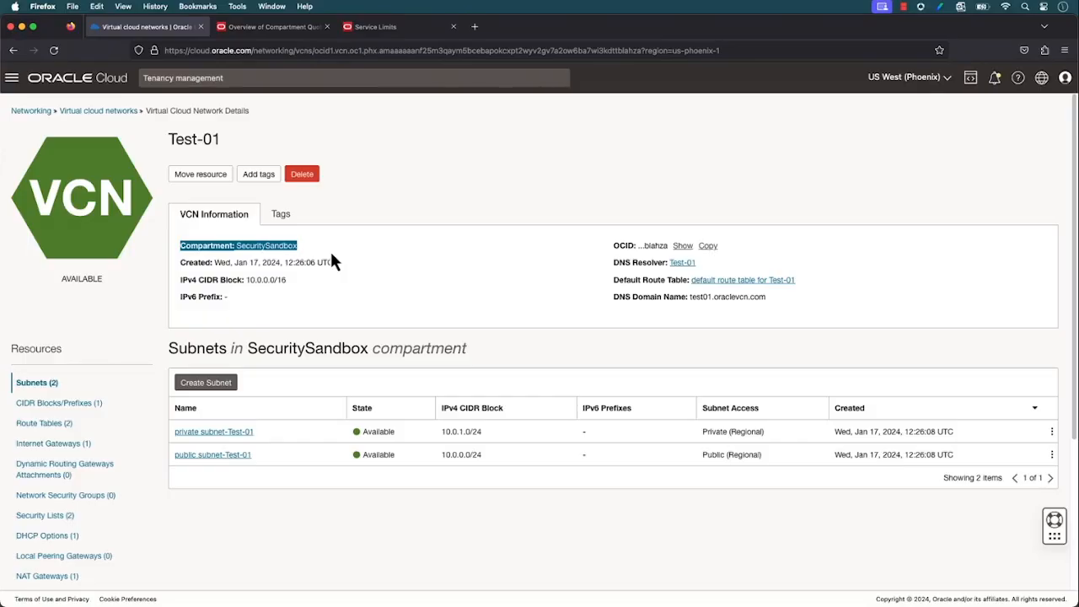
{"action": "left_click", "coordinate": [110, 110]}
{"action": "left_click", "coordinate": [247, 181]}
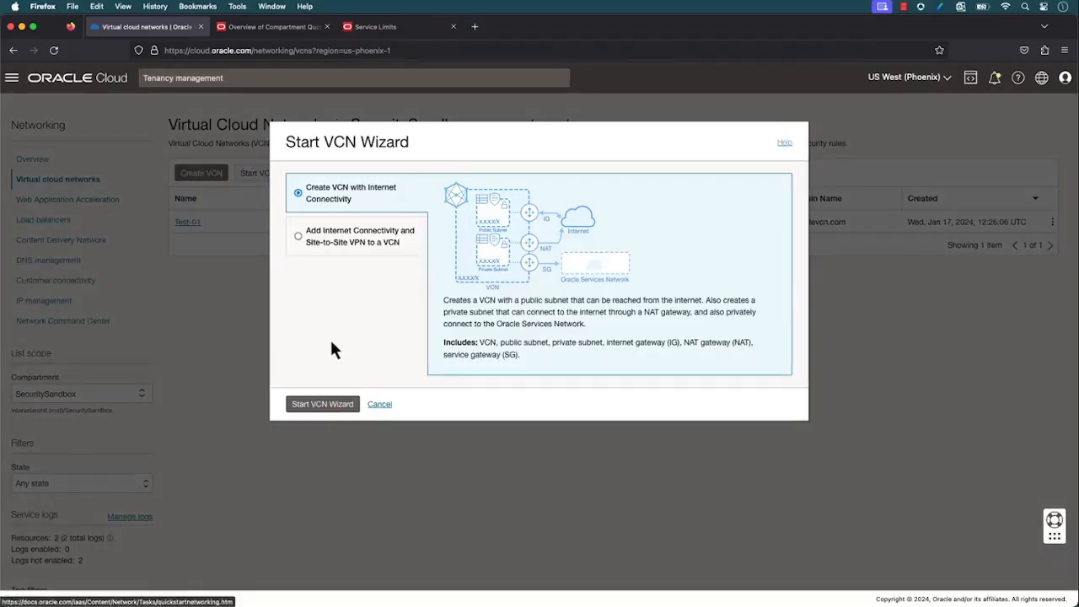
{"action": "left_click", "coordinate": [331, 407]}
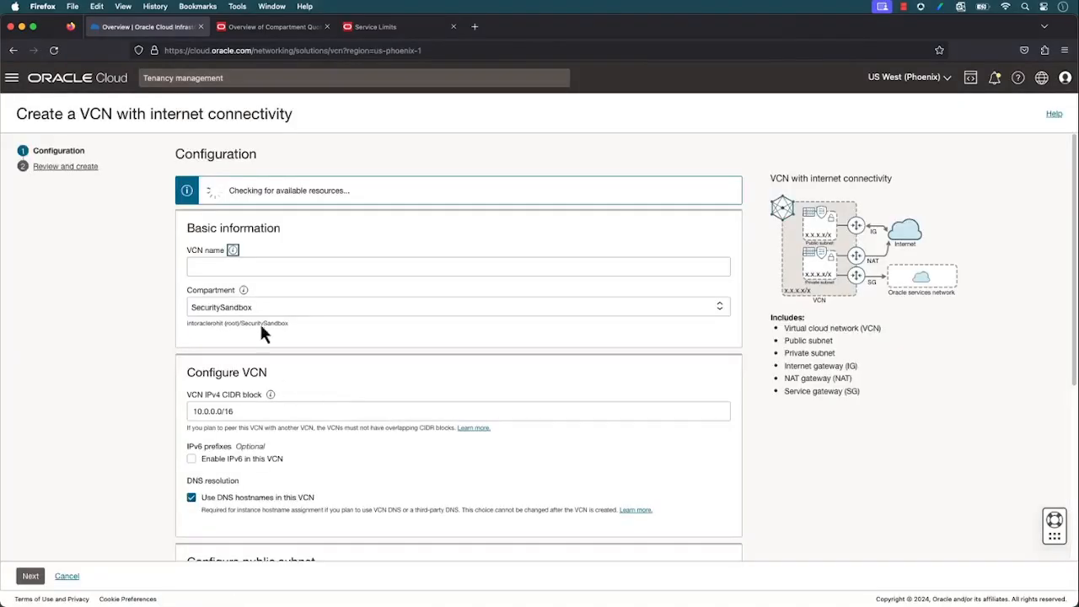
Name the second VCN Test-02, keep the default settings and try to create it in the SecuritySandbox compartment
{"action": "left_click", "coordinate": [255, 266]}
{"action": "type", "text": "Test-02"}
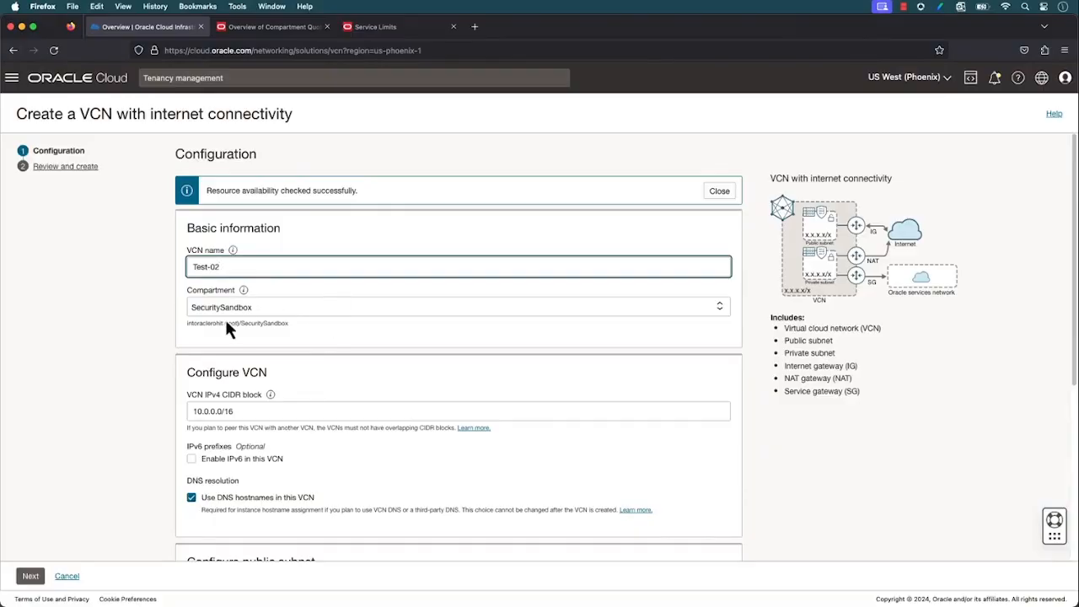
{"action": "left_click", "coordinate": [30, 577]}
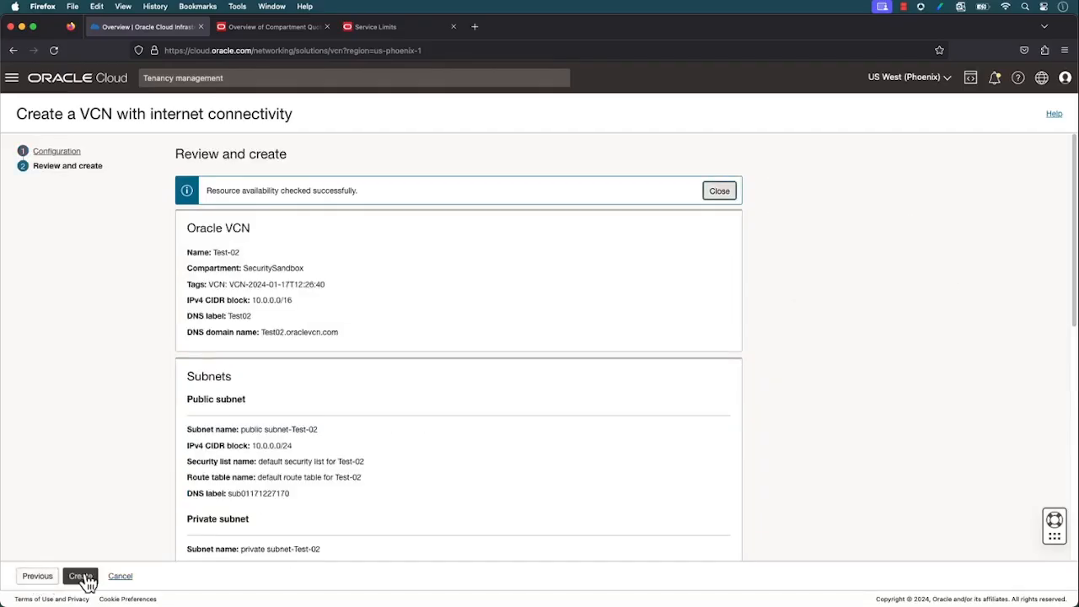
{"action": "left_click", "coordinate": [86, 578]}
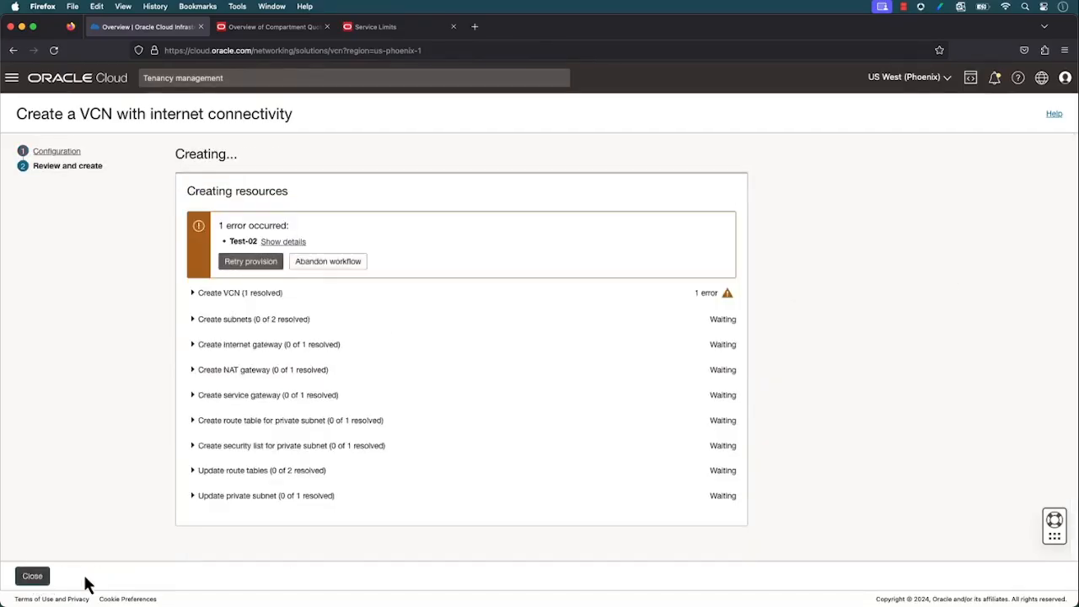
Examine the error details for Test-02 and exit the VCN creation wizard
{"action": "left_click", "coordinate": [276, 245]}
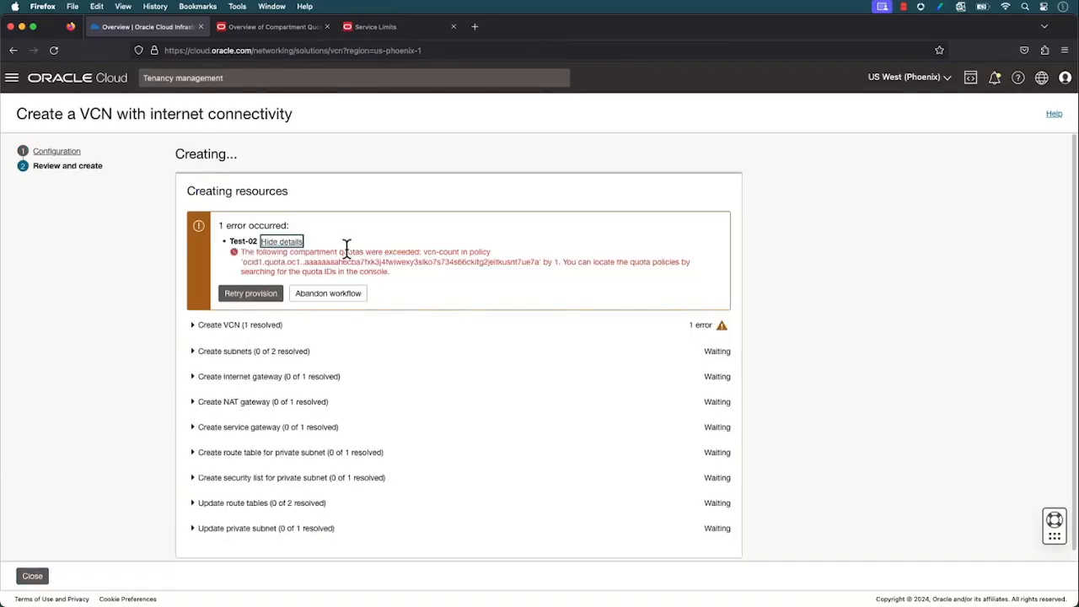
{"action": "left_click_drag", "start_coordinate": [339, 252], "coordinate": [419, 258]}
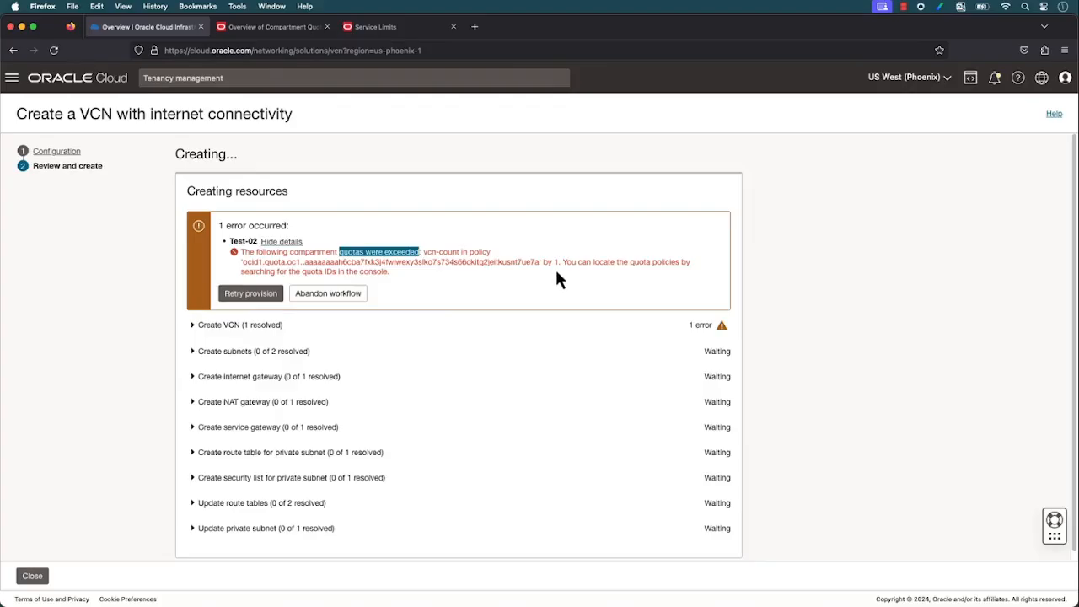
{"action": "left_click", "coordinate": [32, 576]}
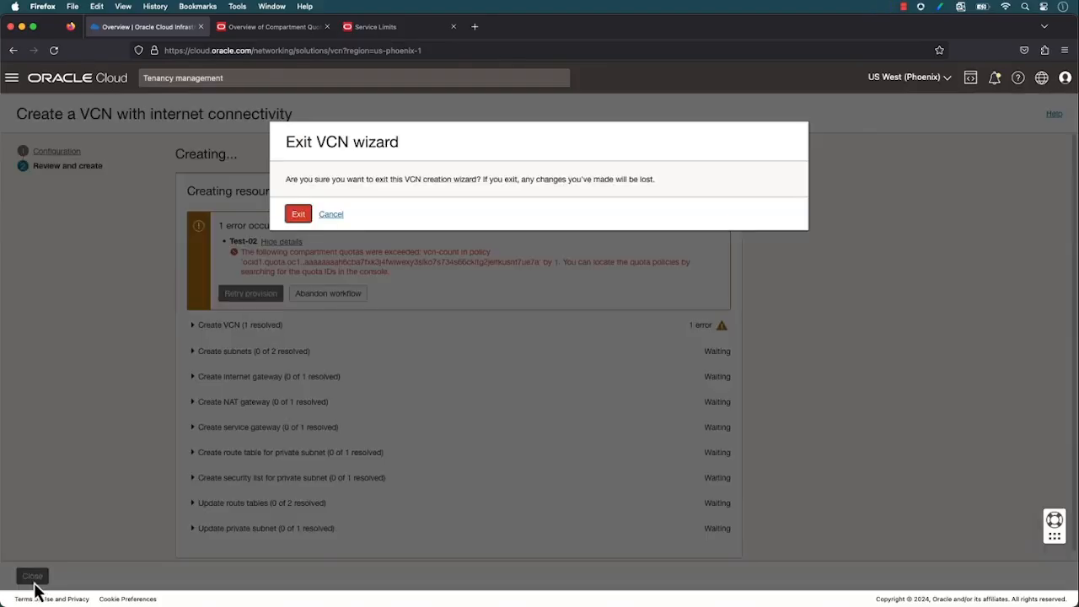
{"action": "left_click", "coordinate": [298, 215]}
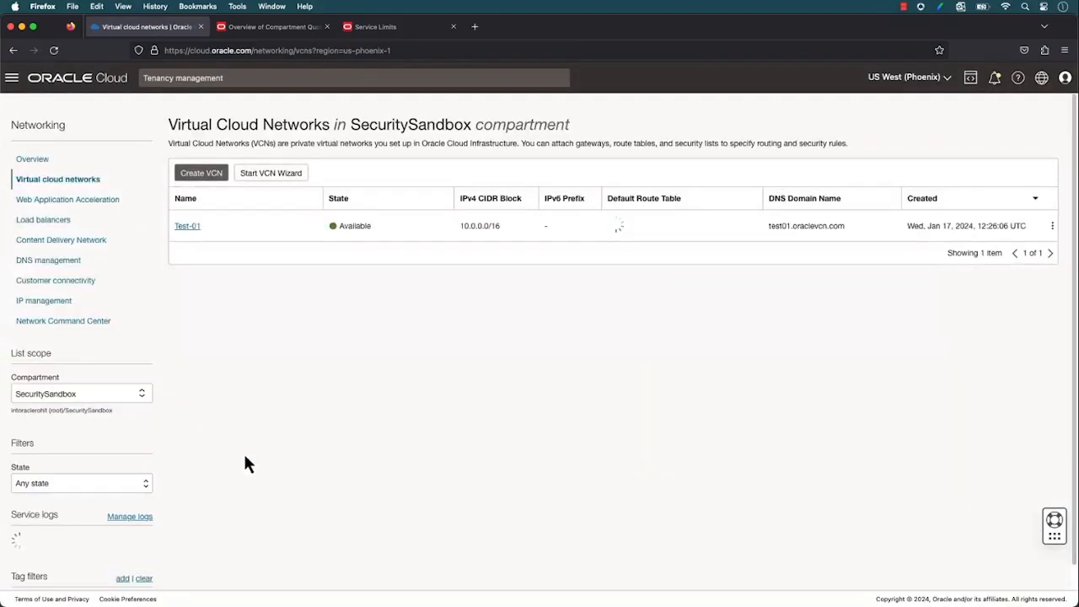
View the VCNs in another compartment under the root for comparison and return the list scope to SecuritySandbox
{"action": "left_click", "coordinate": [114, 399]}
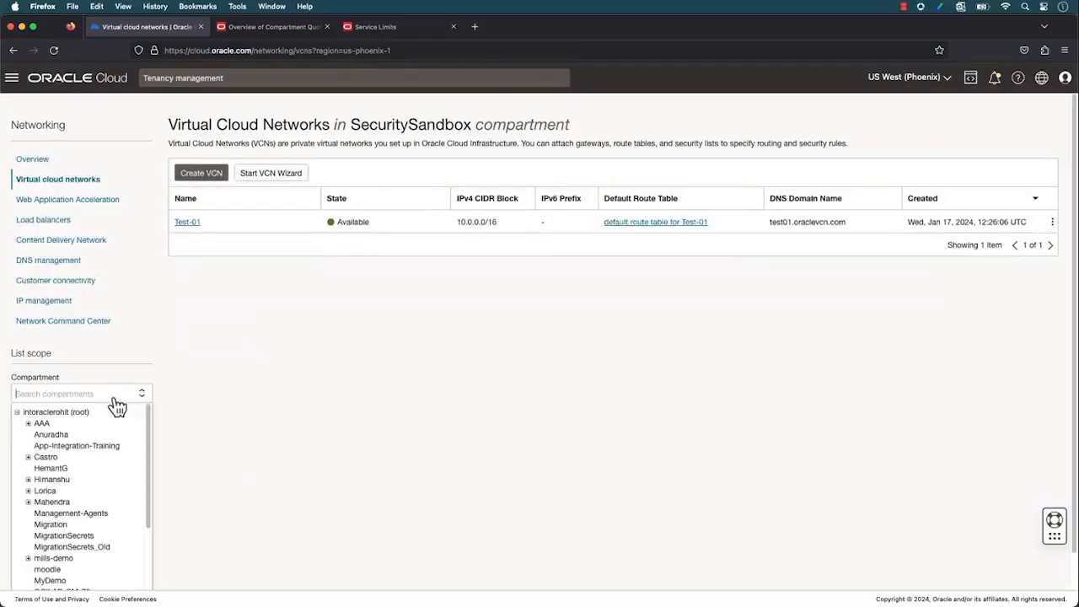
{"action": "type", "text": "Saurabh"}
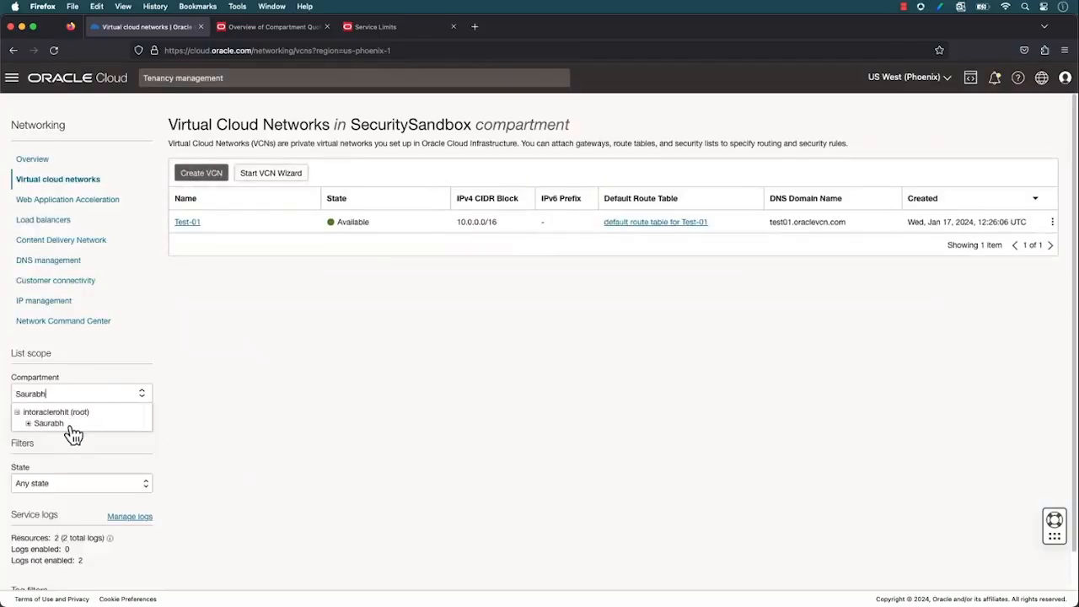
{"action": "left_click", "coordinate": [49, 423]}
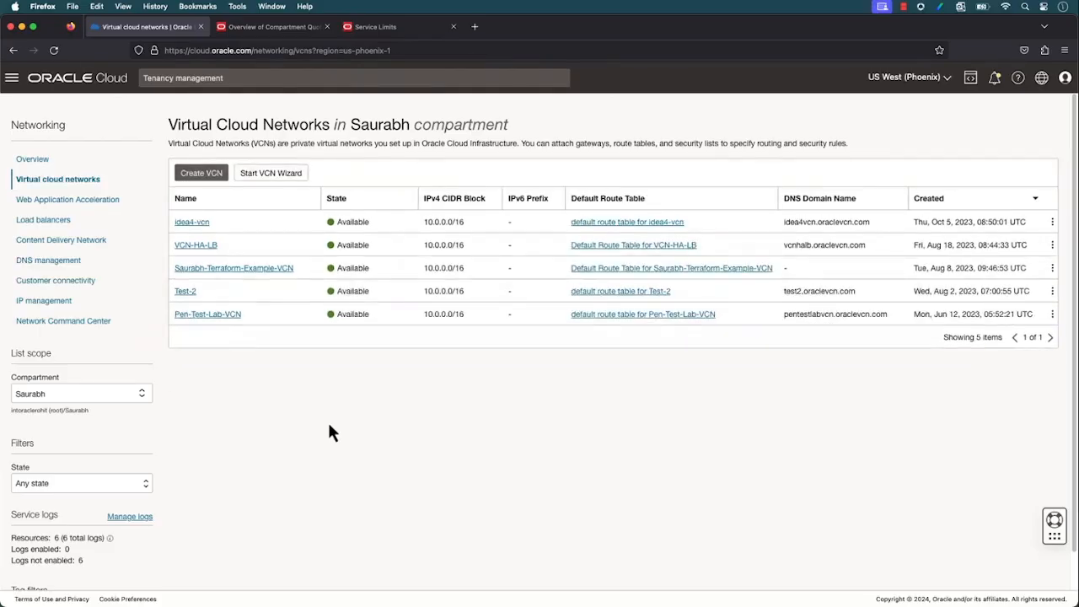
{"action": "left_click", "coordinate": [120, 394]}
{"action": "type", "text": "Securit"}
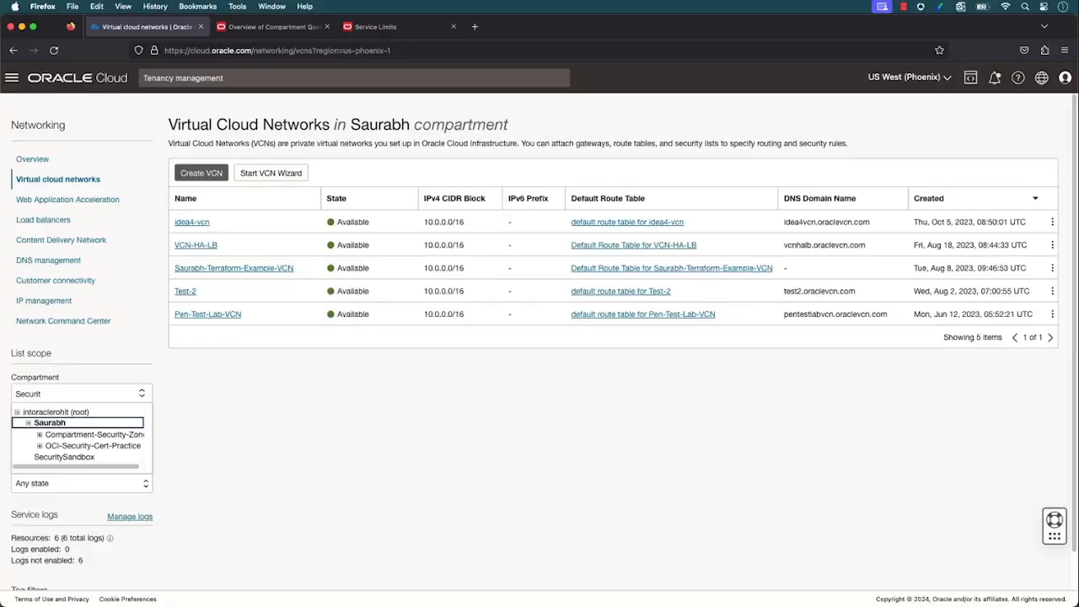
{"action": "left_click", "coordinate": [83, 463]}
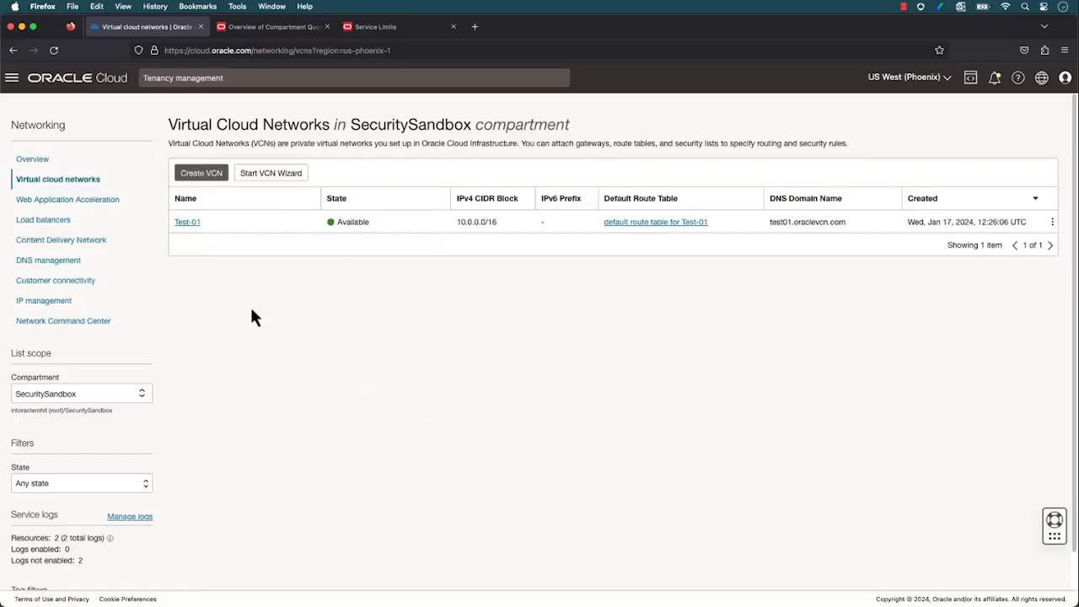
Go to Budgets in Billing & Cost Management and start creating a budget
{"action": "left_click", "coordinate": [12, 77]}
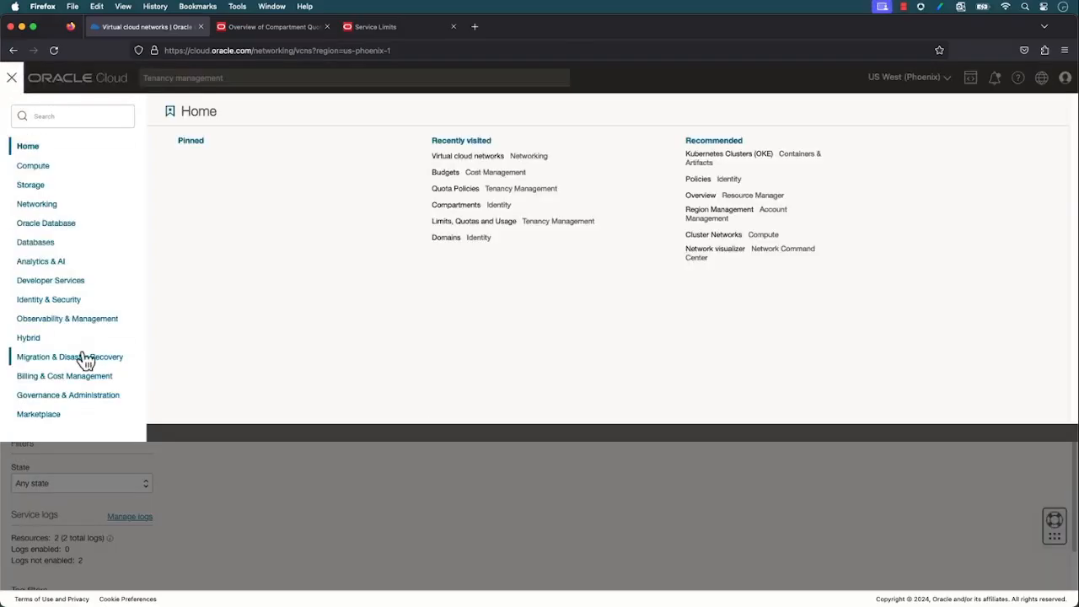
{"action": "left_click", "coordinate": [83, 379]}
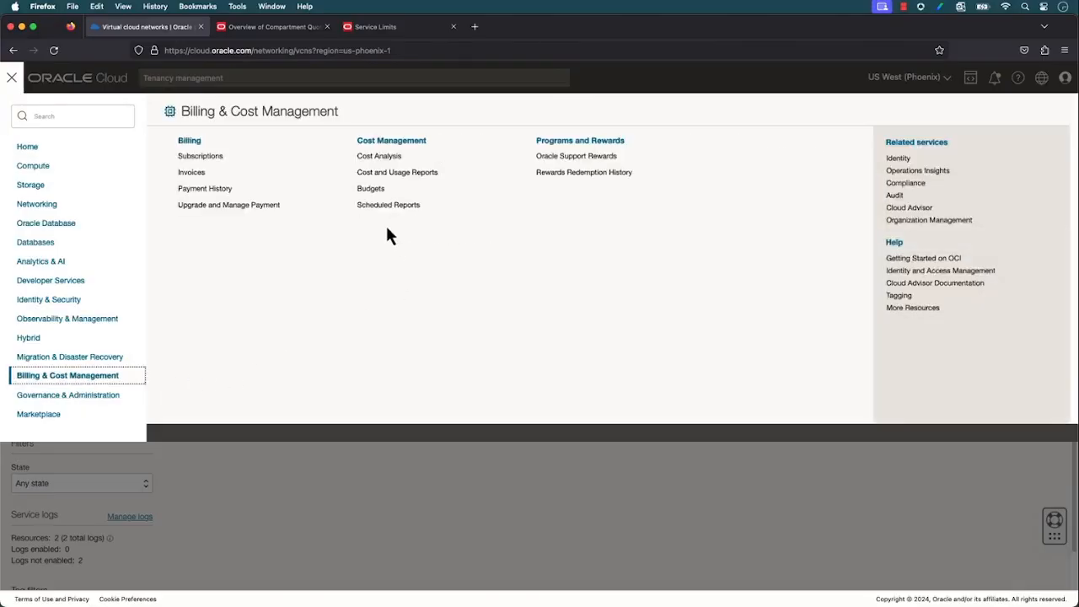
{"action": "left_click", "coordinate": [389, 192]}
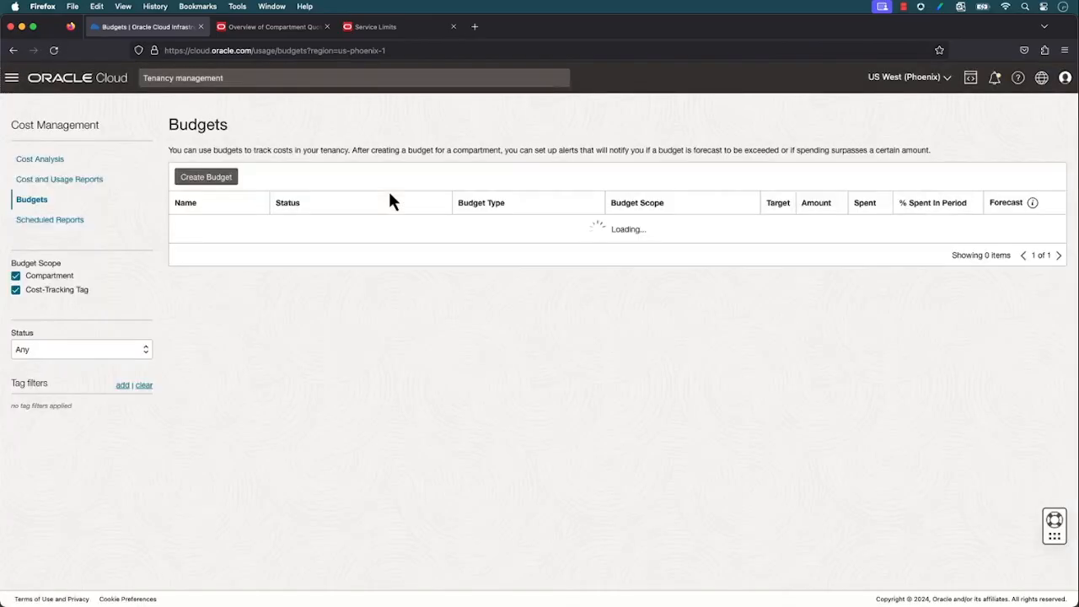
{"action": "left_click", "coordinate": [207, 179]}
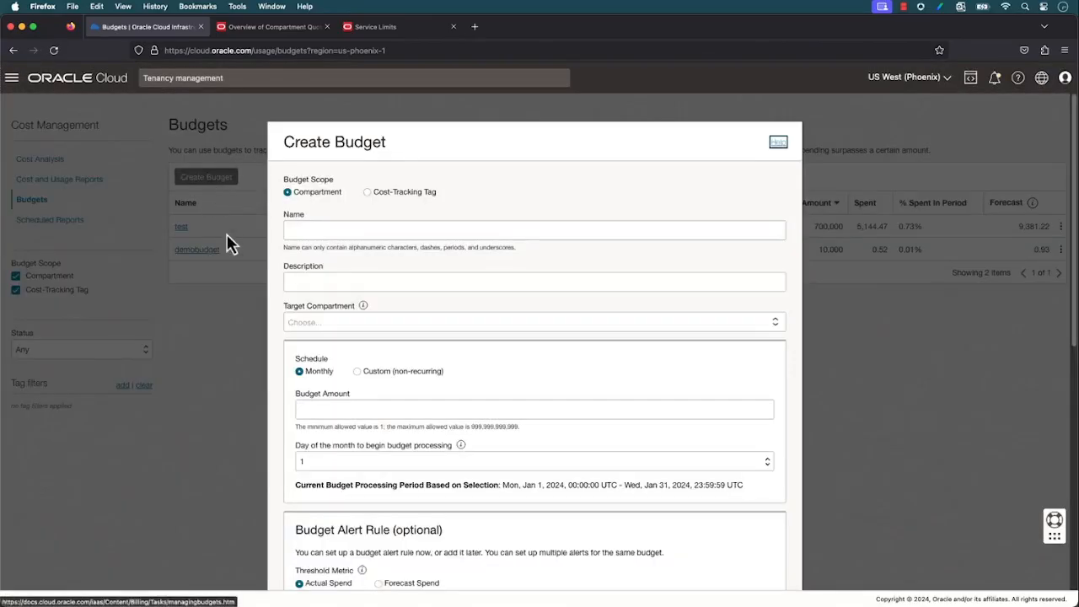
Name the compartment budget SecuritySandbox-Budget and use the same text as its description
{"action": "left_click", "coordinate": [294, 230]}
{"action": "type", "text": "SecuritySandbox-Budget"}
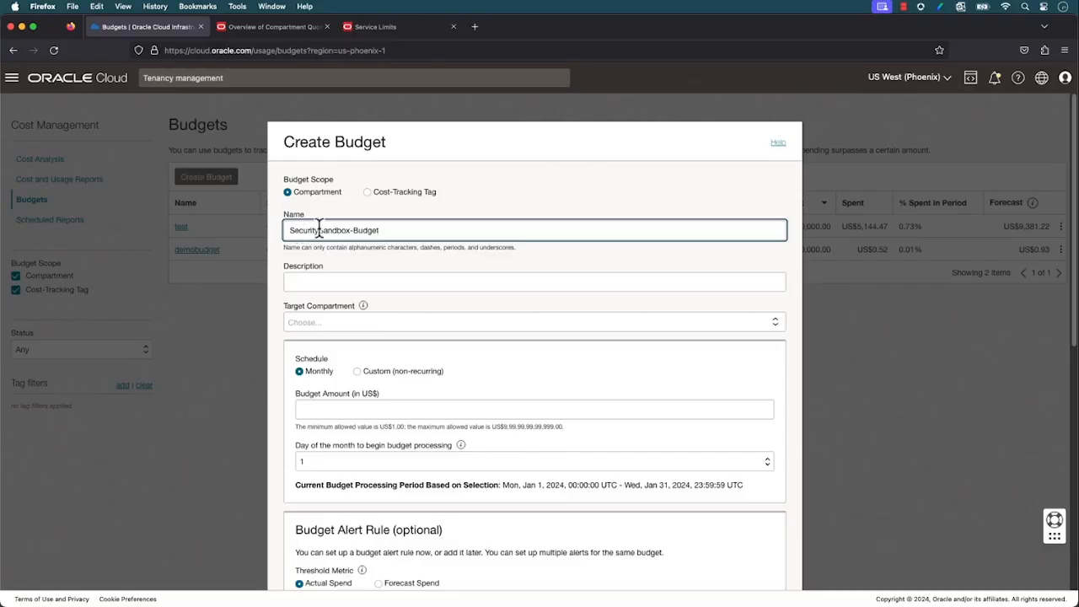
{"action": "triple_click", "coordinate": [406, 230]}
{"action": "key", "text": "super+c"}
{"action": "left_click", "coordinate": [396, 278]}
{"action": "key", "text": "super+v"}
Target the budget at the SecuritySandbox compartment and set its monthly amount to US$100
{"action": "left_click", "coordinate": [412, 328]}
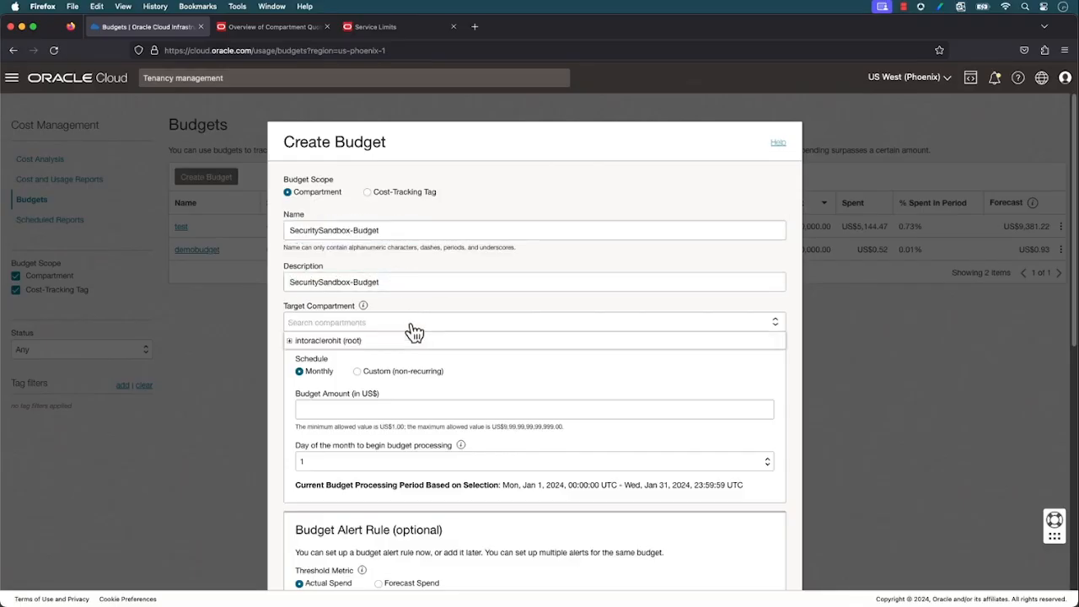
{"action": "type", "text": "SecuritySa"}
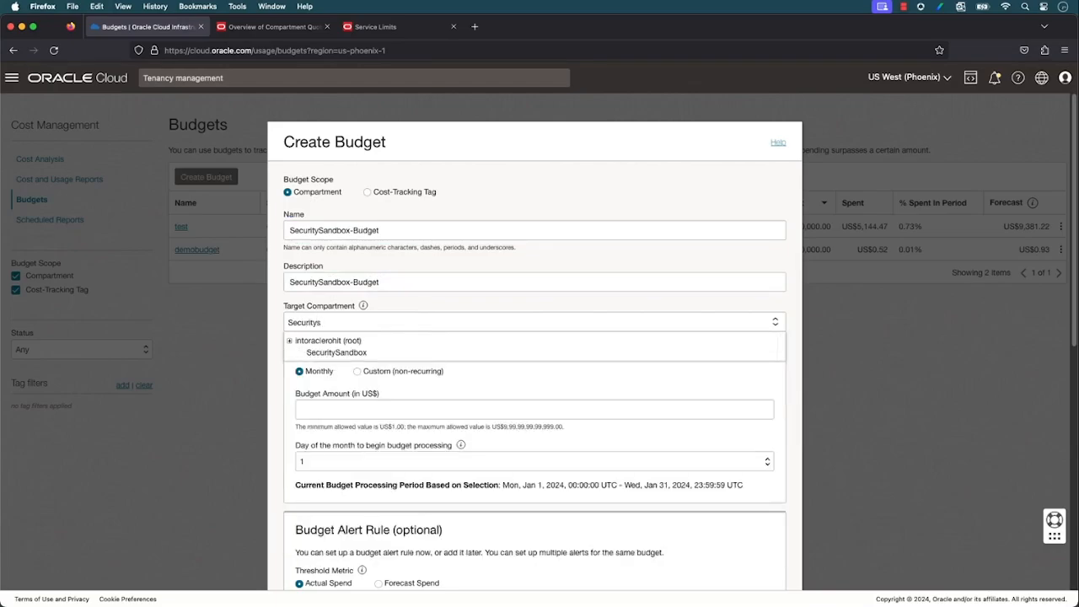
{"action": "left_click", "coordinate": [401, 355]}
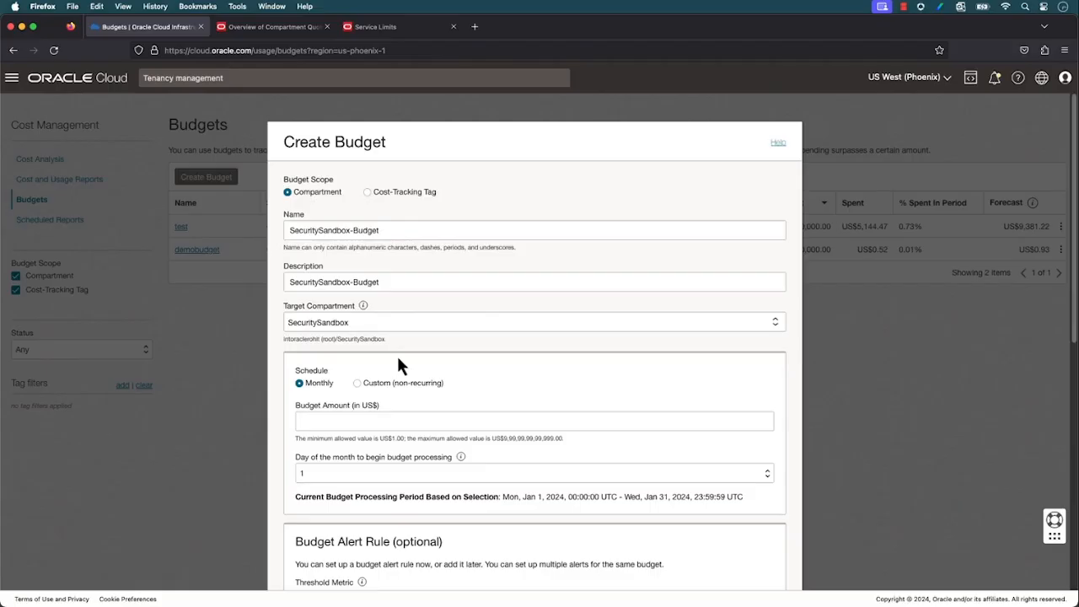
{"action": "scroll", "coordinate": [399, 365], "scroll_direction": "down", "scroll_amount": 3}
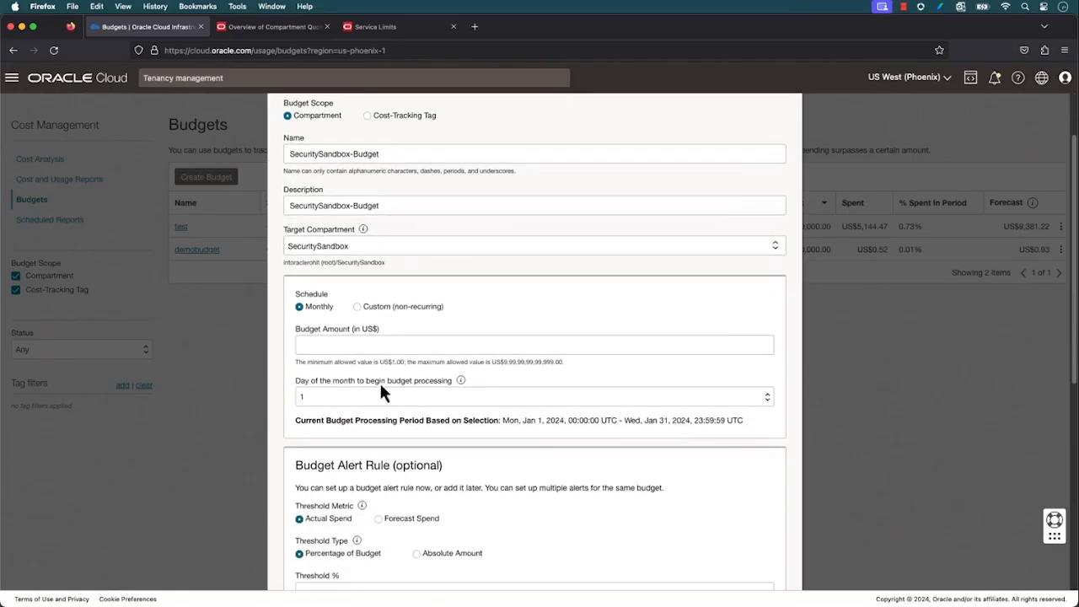
{"action": "left_click", "coordinate": [353, 347]}
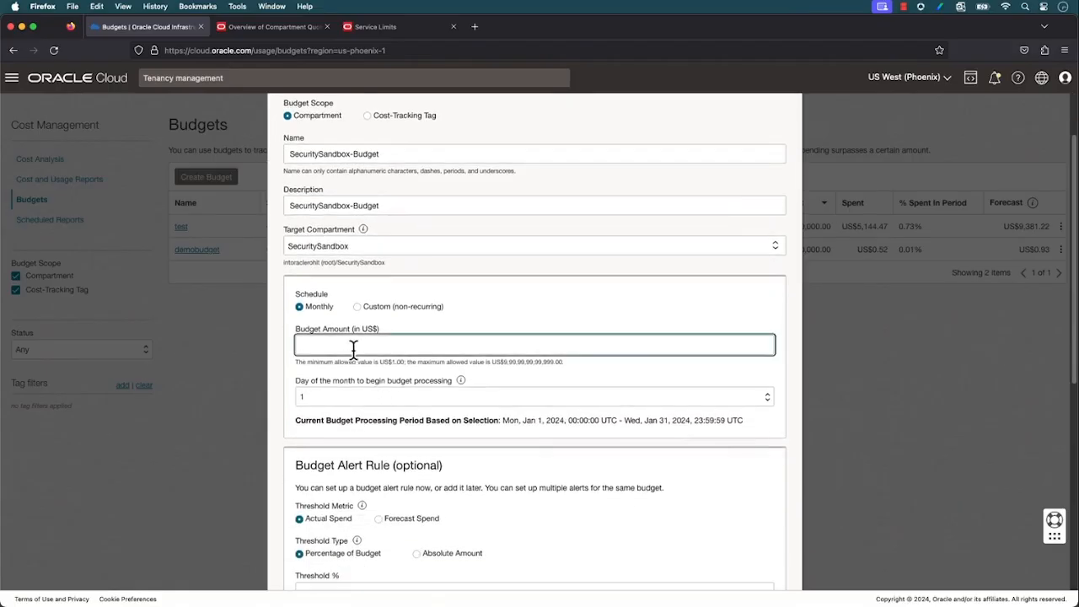
{"action": "type", "text": "100"}
Set the budget alert rule's threshold to 80% of the budget, based on actual spend
{"action": "scroll", "coordinate": [302, 389], "scroll_direction": "down", "scroll_amount": 3}
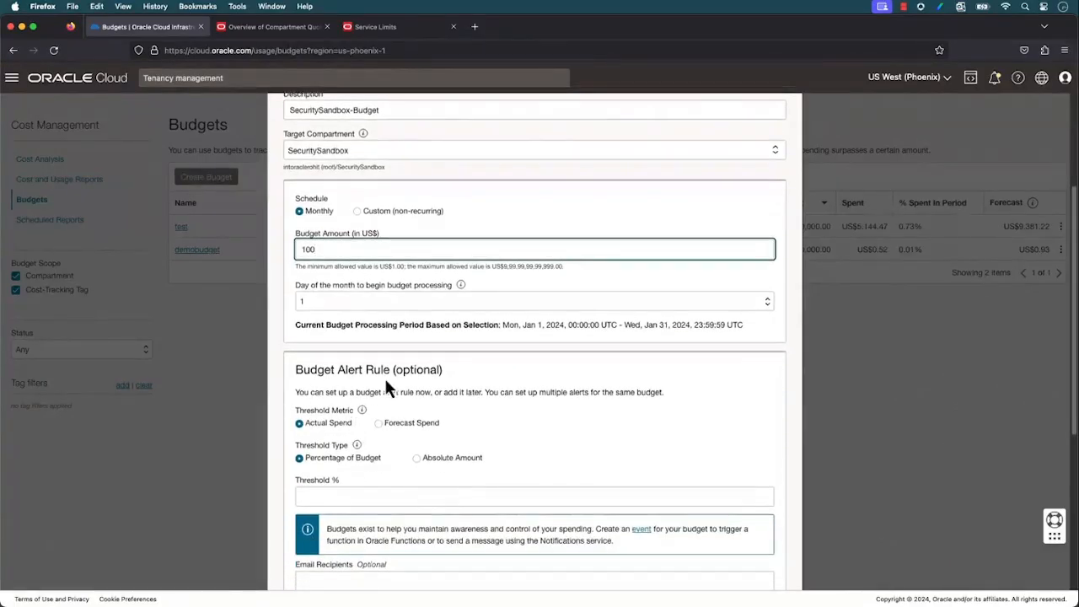
{"action": "scroll", "coordinate": [385, 376], "scroll_direction": "down", "scroll_amount": 1}
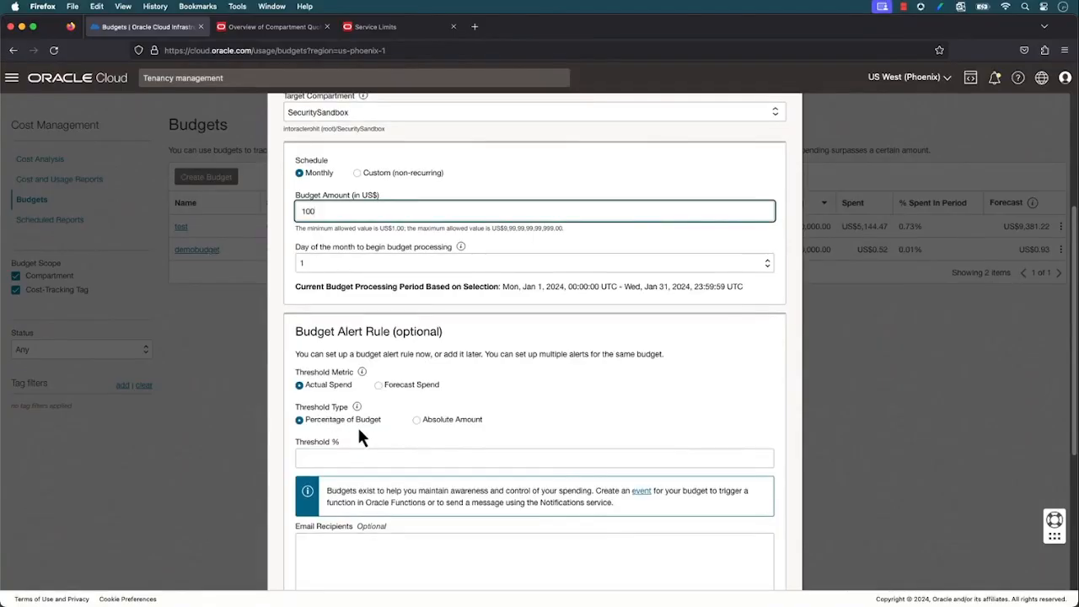
{"action": "left_click", "coordinate": [357, 455]}
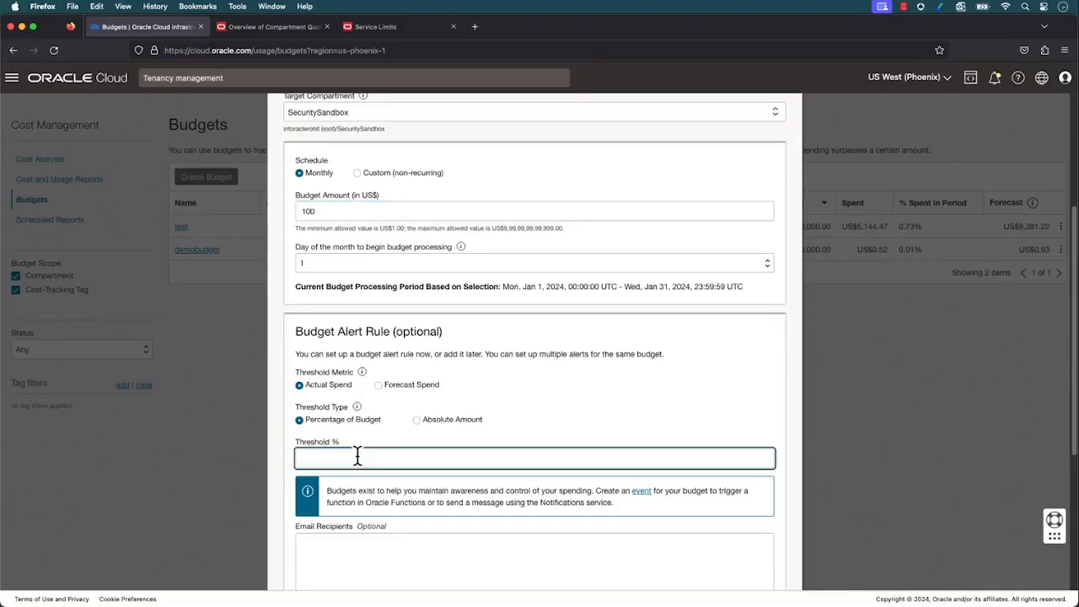
{"action": "type", "text": "80"}
Leave the alert's email recipients and message empty, create the budget and open SecuritySandbox-Budget
{"action": "scroll", "coordinate": [358, 455], "scroll_direction": "down", "scroll_amount": 1}
{"action": "scroll", "coordinate": [358, 455], "scroll_direction": "down", "scroll_amount": 2}
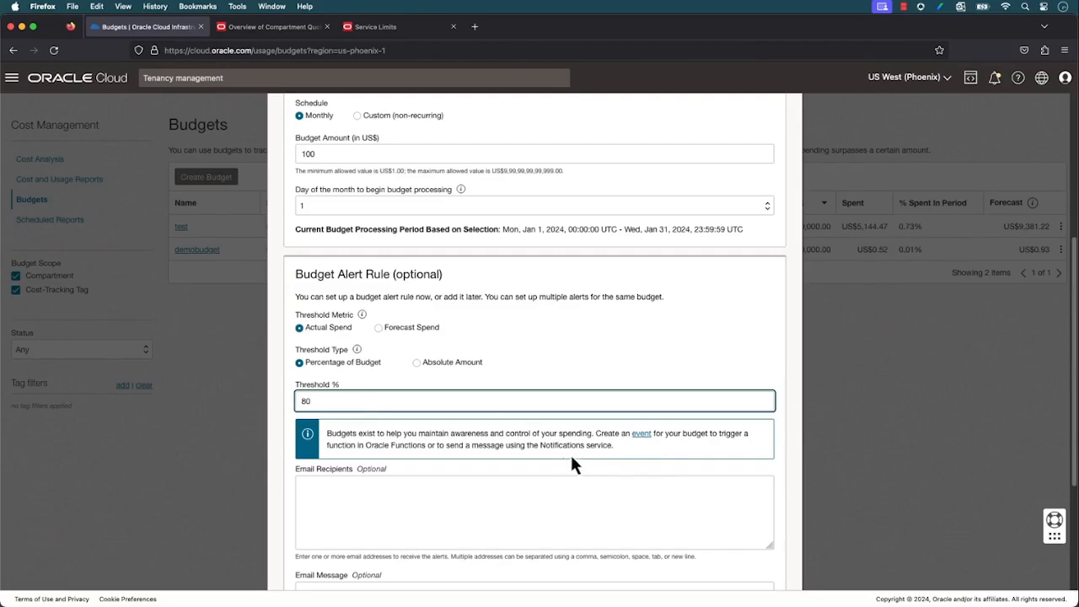
{"action": "scroll", "coordinate": [523, 412], "scroll_direction": "down", "scroll_amount": 2}
{"action": "left_click", "coordinate": [523, 412]}
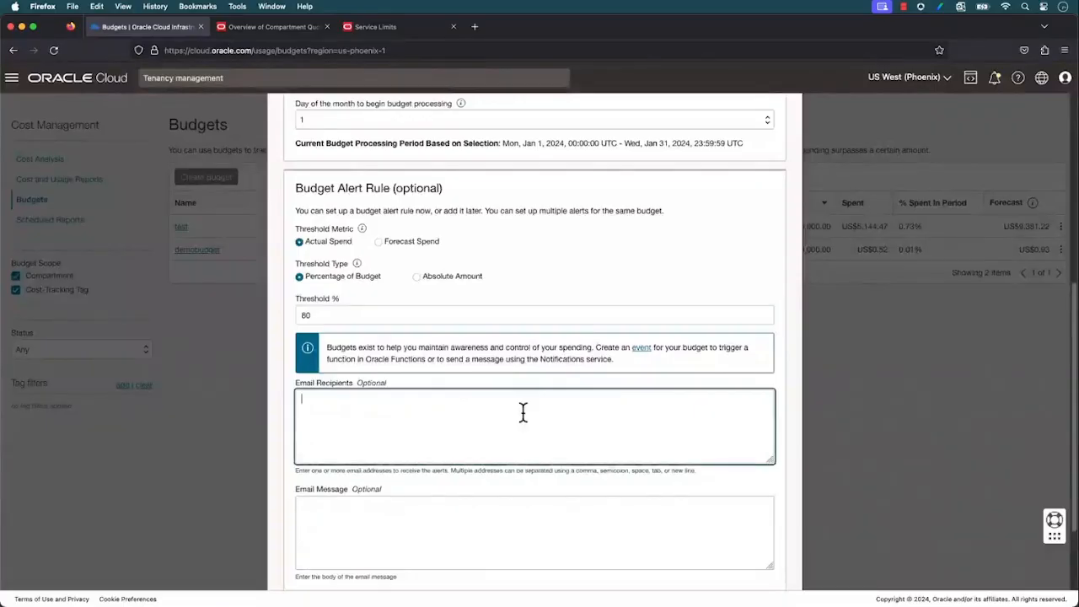
{"action": "scroll", "coordinate": [523, 412], "scroll_direction": "down", "scroll_amount": 3}
{"action": "left_click", "coordinate": [310, 548]}
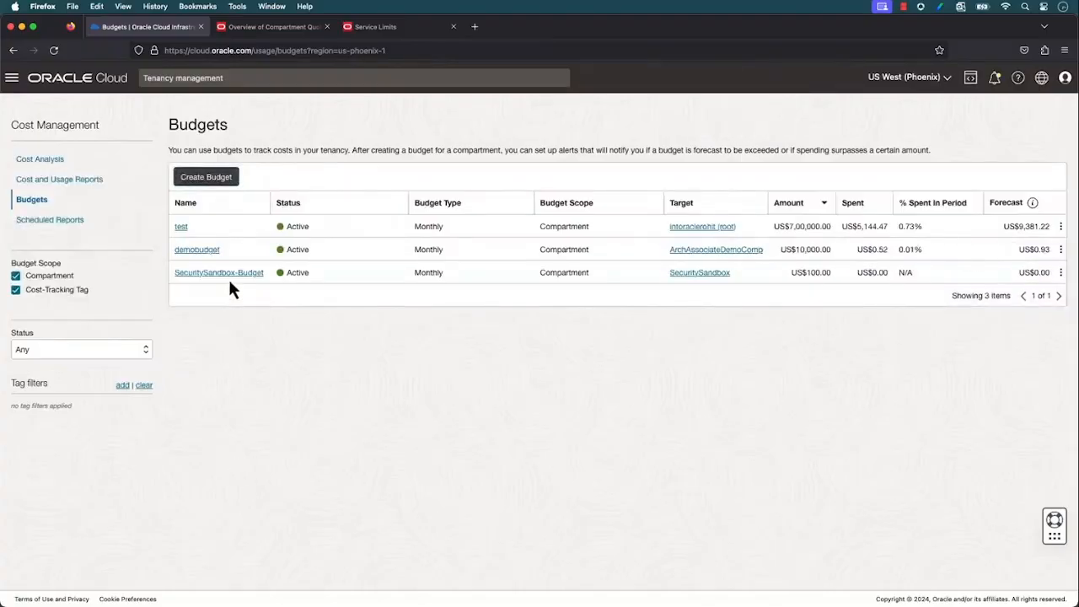
{"action": "left_click", "coordinate": [226, 274]}
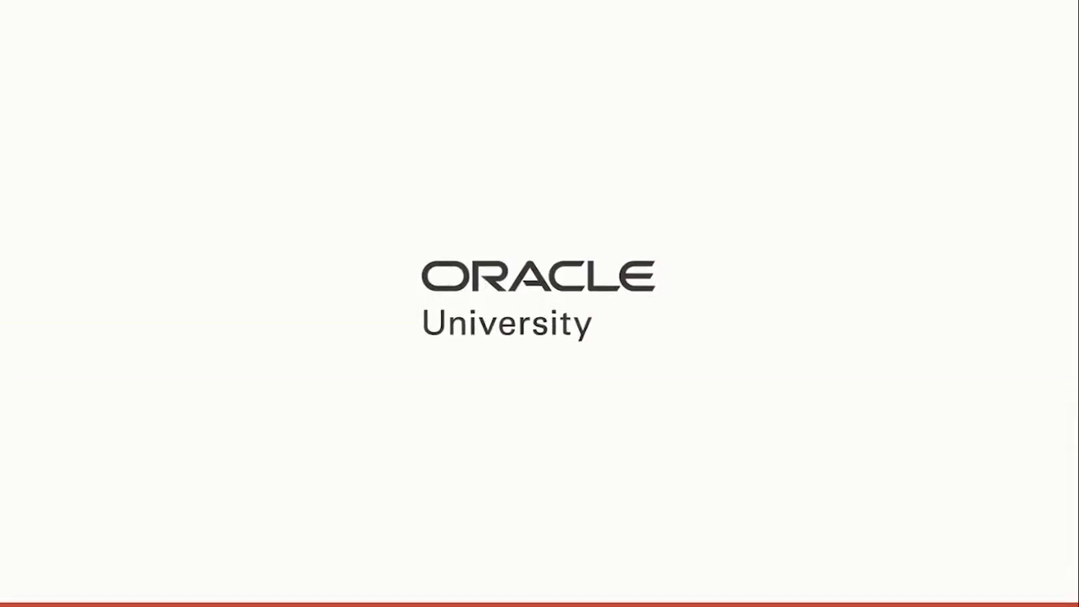
In Oracle MyLearn, open the feedback for the Identity and Access Management - Basics skill check and review the first question's explanation and options
{"action": "key", "text": "Escape"}
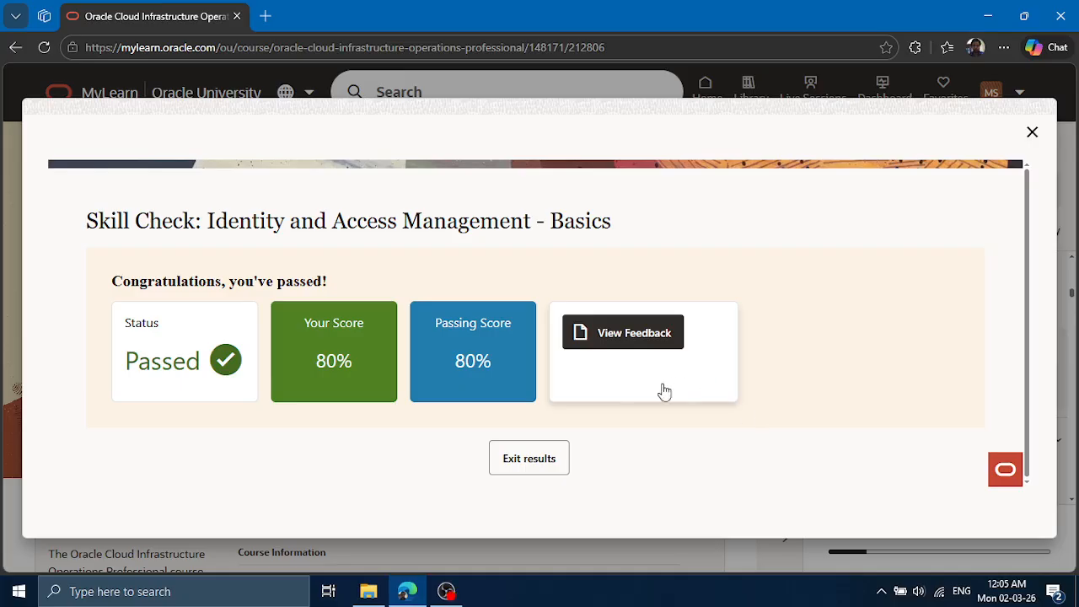
{"action": "left_click", "coordinate": [639, 337]}
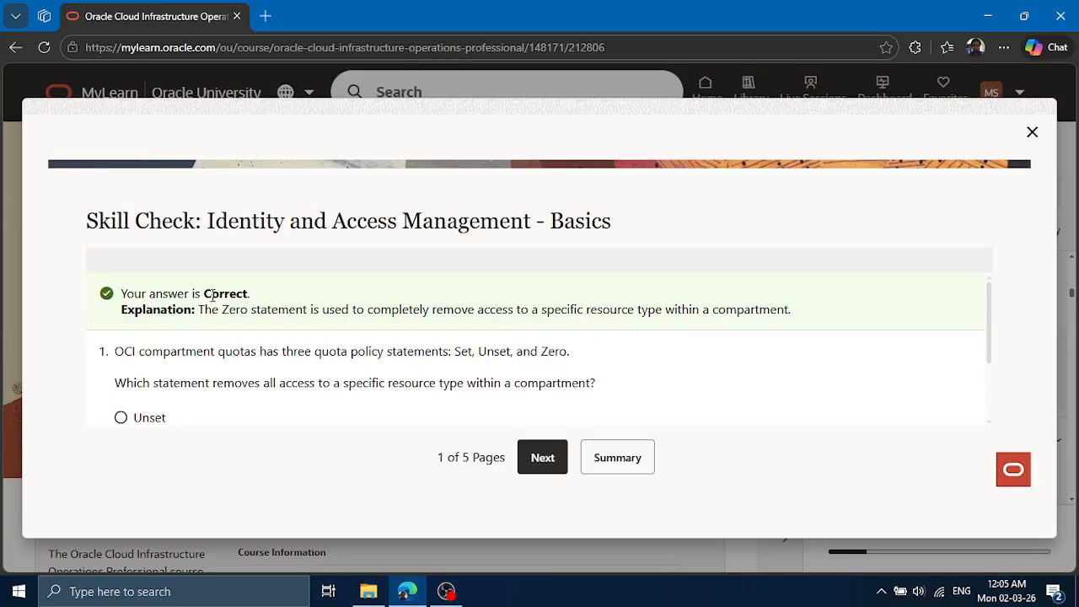
{"action": "left_click_drag", "start_coordinate": [211, 294], "coordinate": [334, 314]}
{"action": "scroll", "coordinate": [227, 362], "scroll_direction": "down", "scroll_amount": 2}
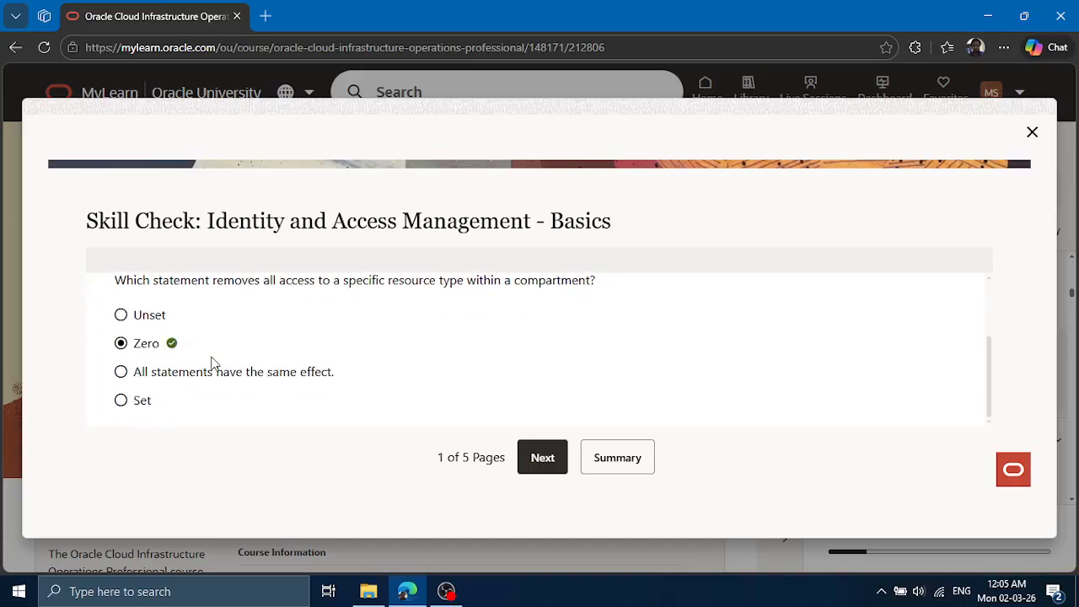
{"action": "scroll", "coordinate": [325, 366], "scroll_direction": "up", "scroll_amount": 1}
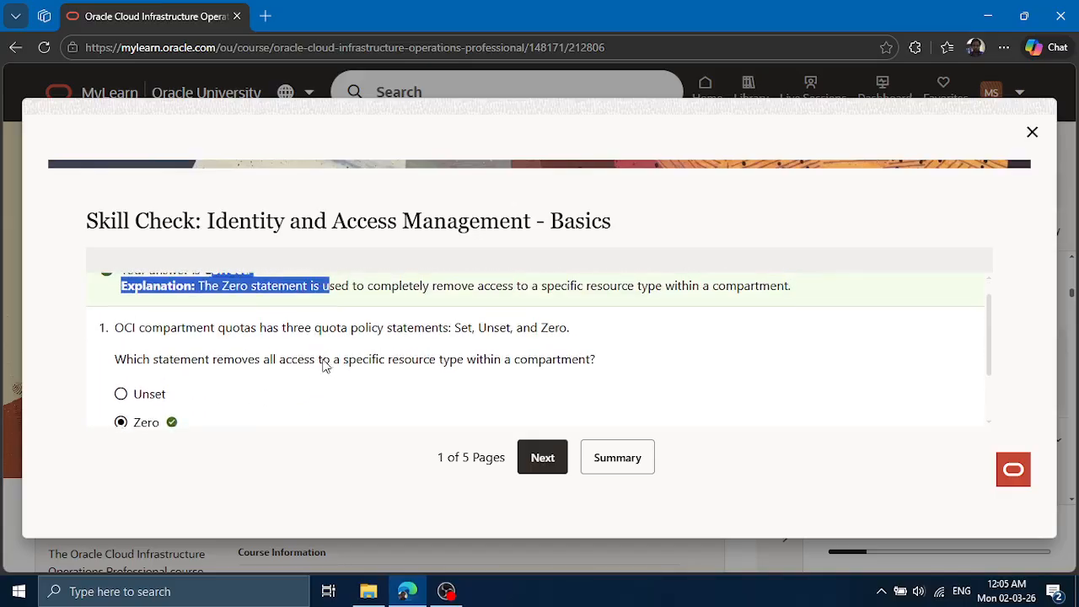
Advance through the skill check feedback to questions 2 and 3, reviewing the explanations and options on default-domain group access and IAM policy verbs
{"action": "scroll", "coordinate": [607, 381], "scroll_direction": "up", "scroll_amount": 1}
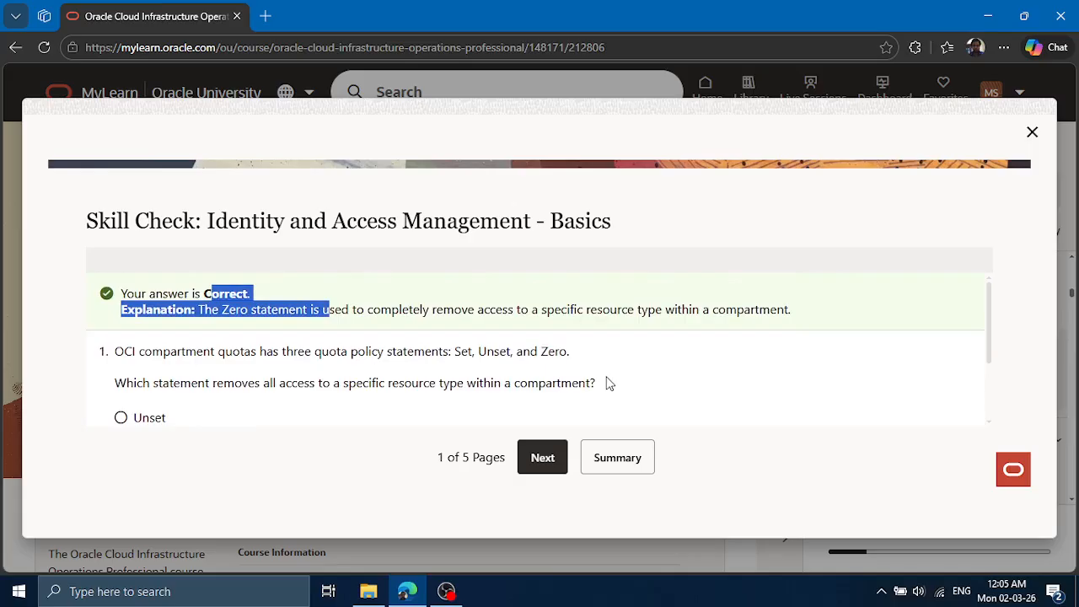
{"action": "left_click", "coordinate": [540, 457]}
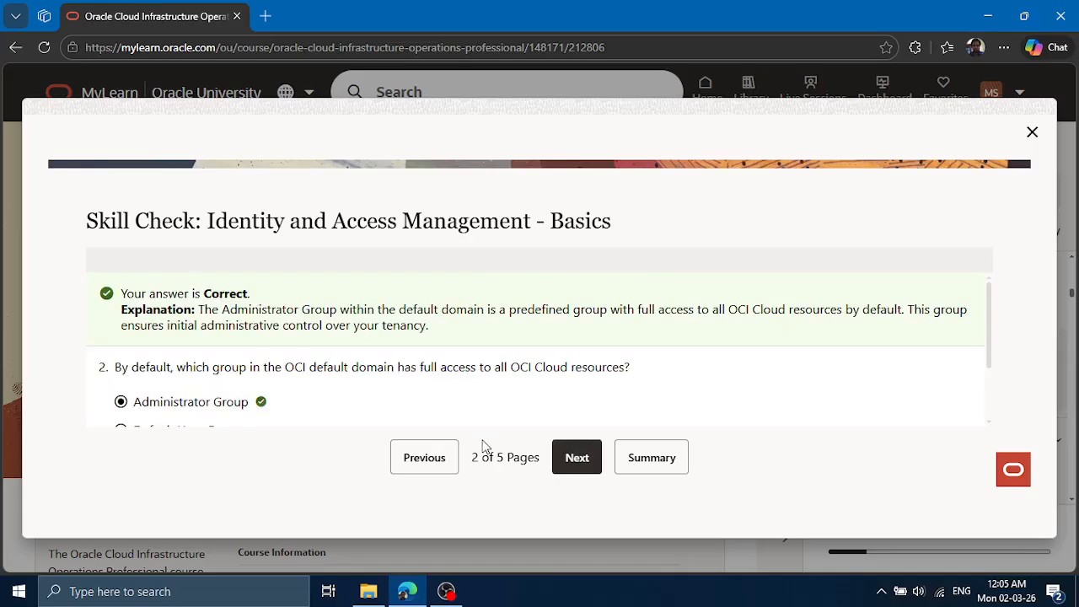
{"action": "scroll", "coordinate": [334, 401], "scroll_direction": "down", "scroll_amount": 1}
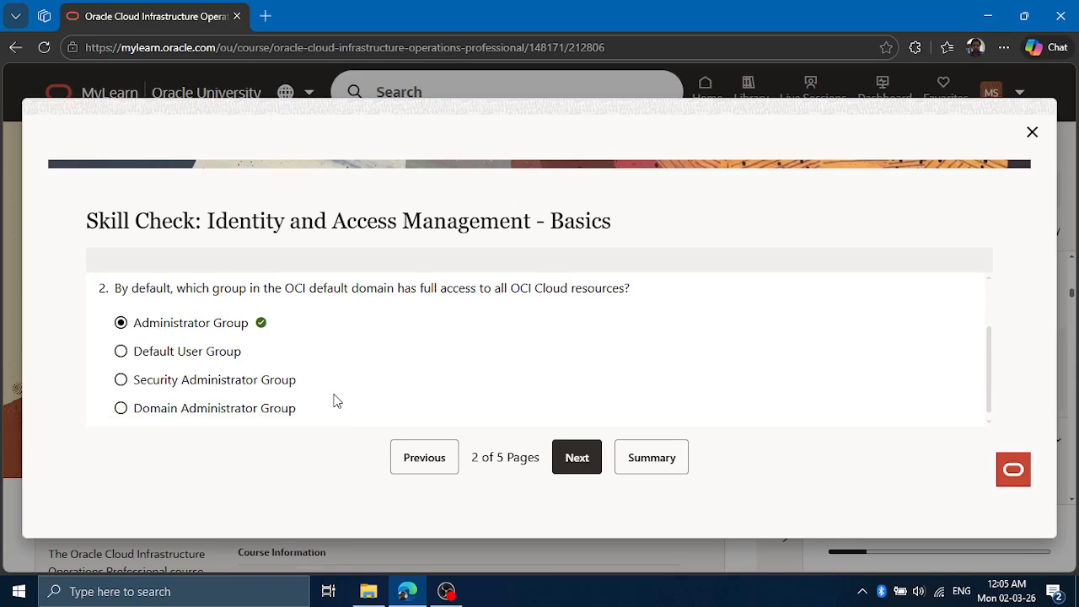
{"action": "left_click", "coordinate": [576, 464]}
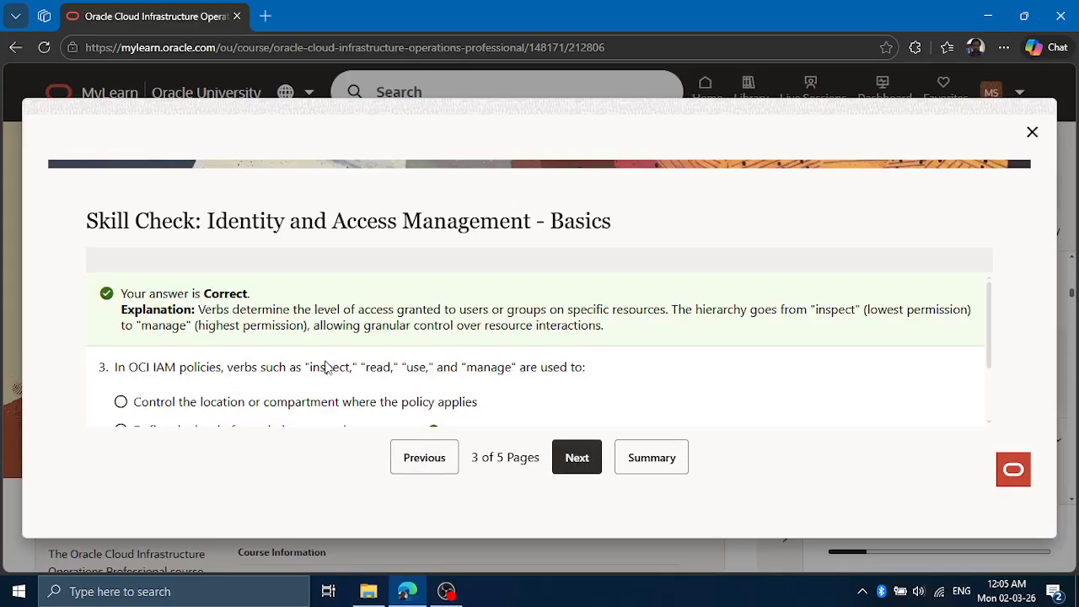
{"action": "scroll", "coordinate": [281, 386], "scroll_direction": "down", "scroll_amount": 1}
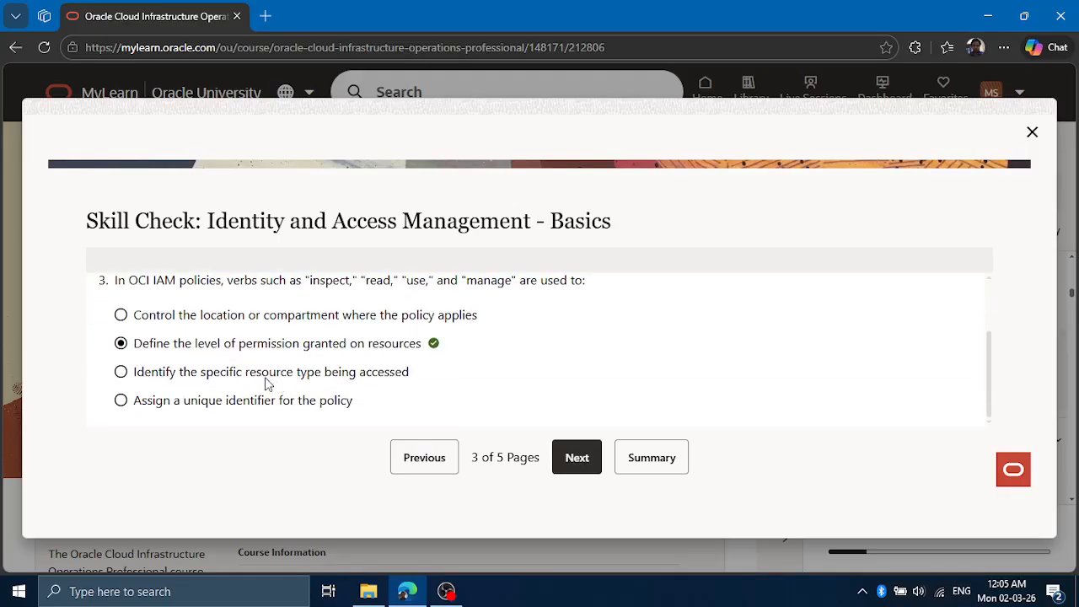
{"action": "scroll", "coordinate": [413, 366], "scroll_direction": "up", "scroll_amount": 1}
{"action": "scroll", "coordinate": [413, 366], "scroll_direction": "down", "scroll_amount": 1}
Continue to questions 4 and 5 of the feedback, examining the explanations and options on predefined administrator roles and compartment nesting depth
{"action": "left_click", "coordinate": [584, 469]}
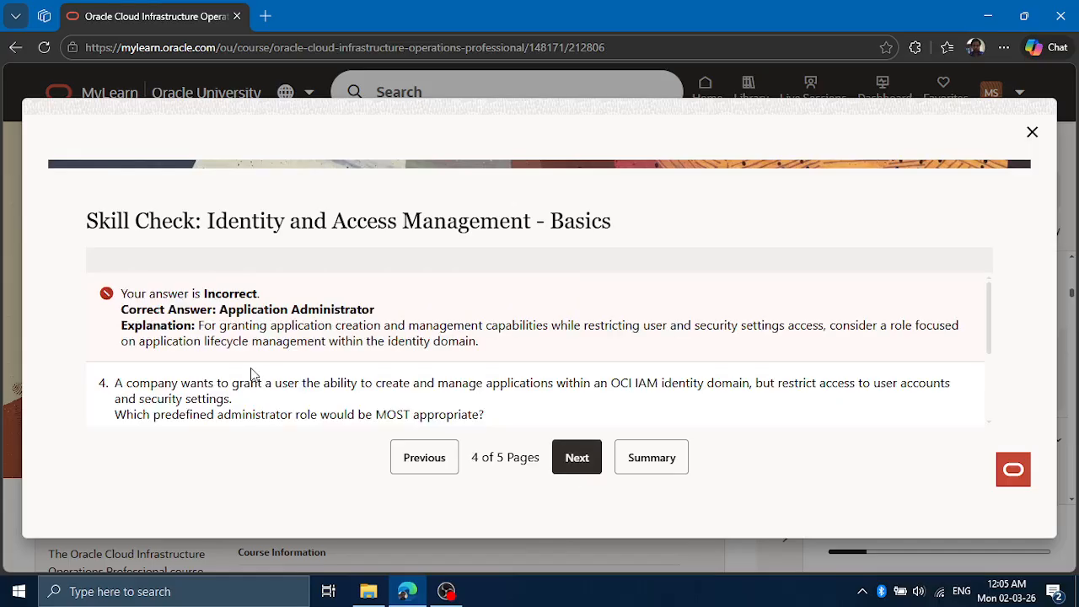
{"action": "scroll", "coordinate": [206, 397], "scroll_direction": "down", "scroll_amount": 2}
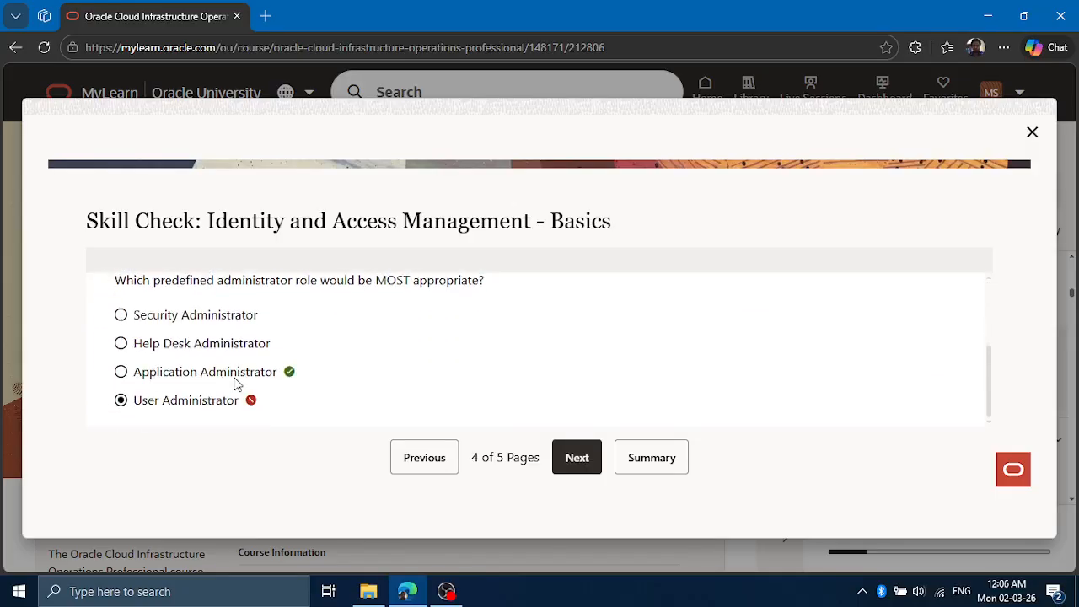
{"action": "scroll", "coordinate": [272, 381], "scroll_direction": "up", "scroll_amount": 3}
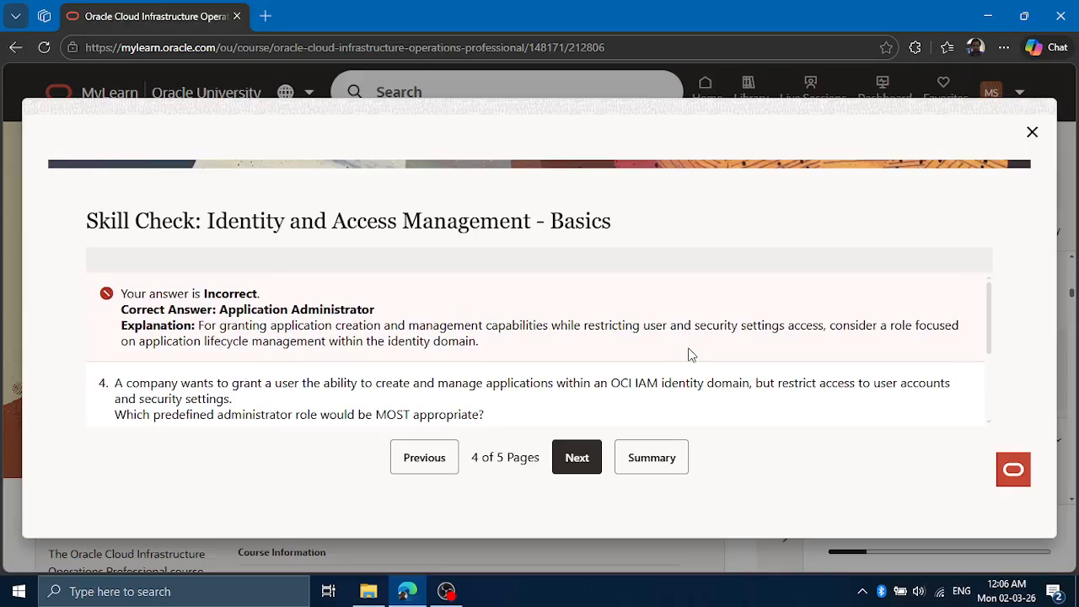
{"action": "scroll", "coordinate": [564, 387], "scroll_direction": "down", "scroll_amount": 3}
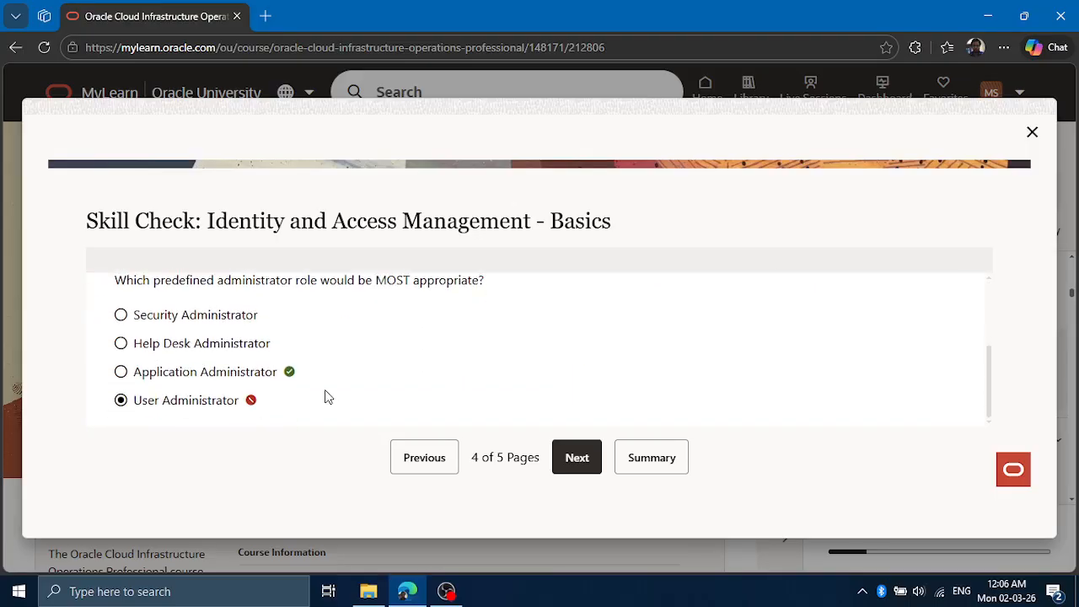
{"action": "scroll", "coordinate": [312, 381], "scroll_direction": "up", "scroll_amount": 3}
{"action": "scroll", "coordinate": [312, 381], "scroll_direction": "down", "scroll_amount": 1}
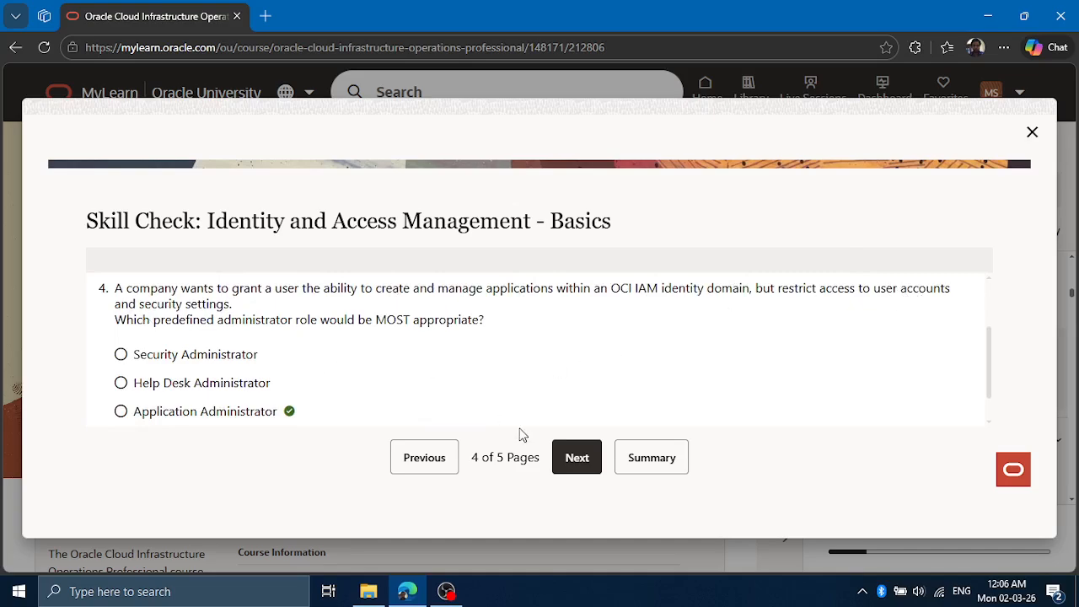
{"action": "left_click", "coordinate": [577, 464]}
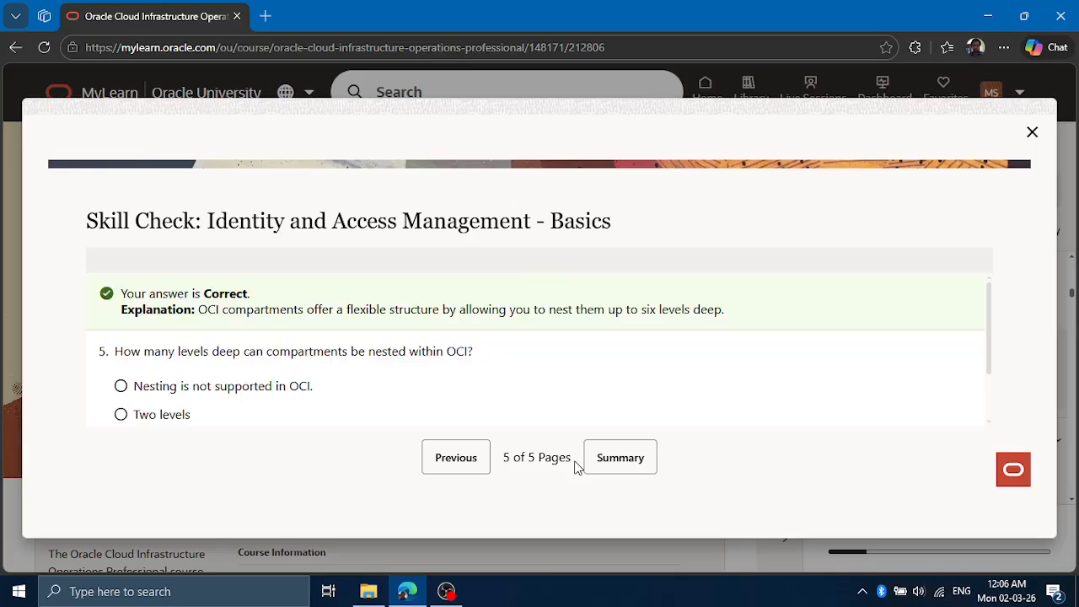
{"action": "scroll", "coordinate": [626, 373], "scroll_direction": "down", "scroll_amount": 2}
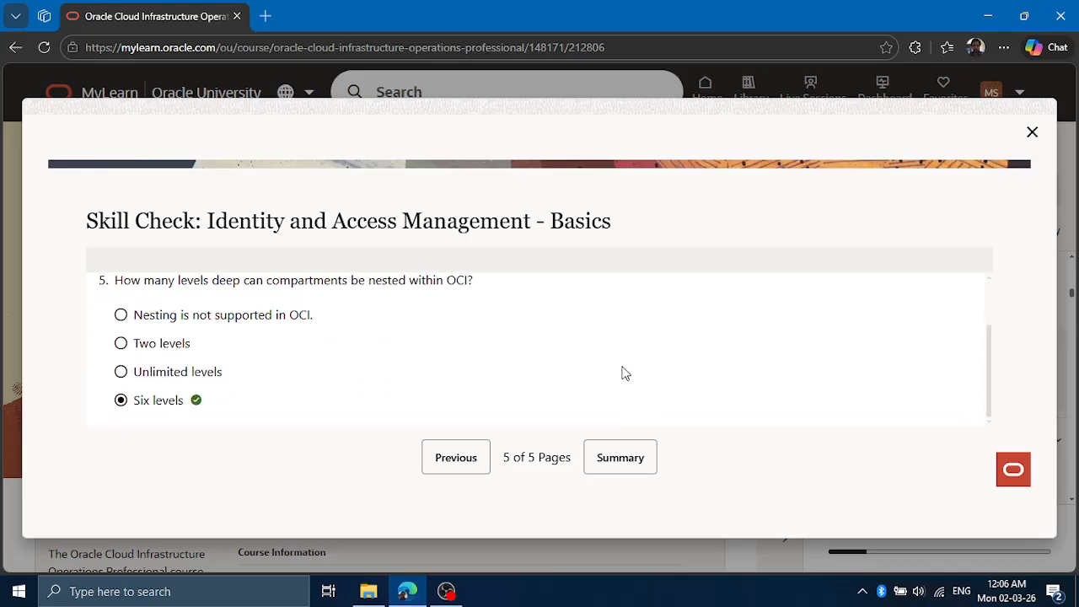